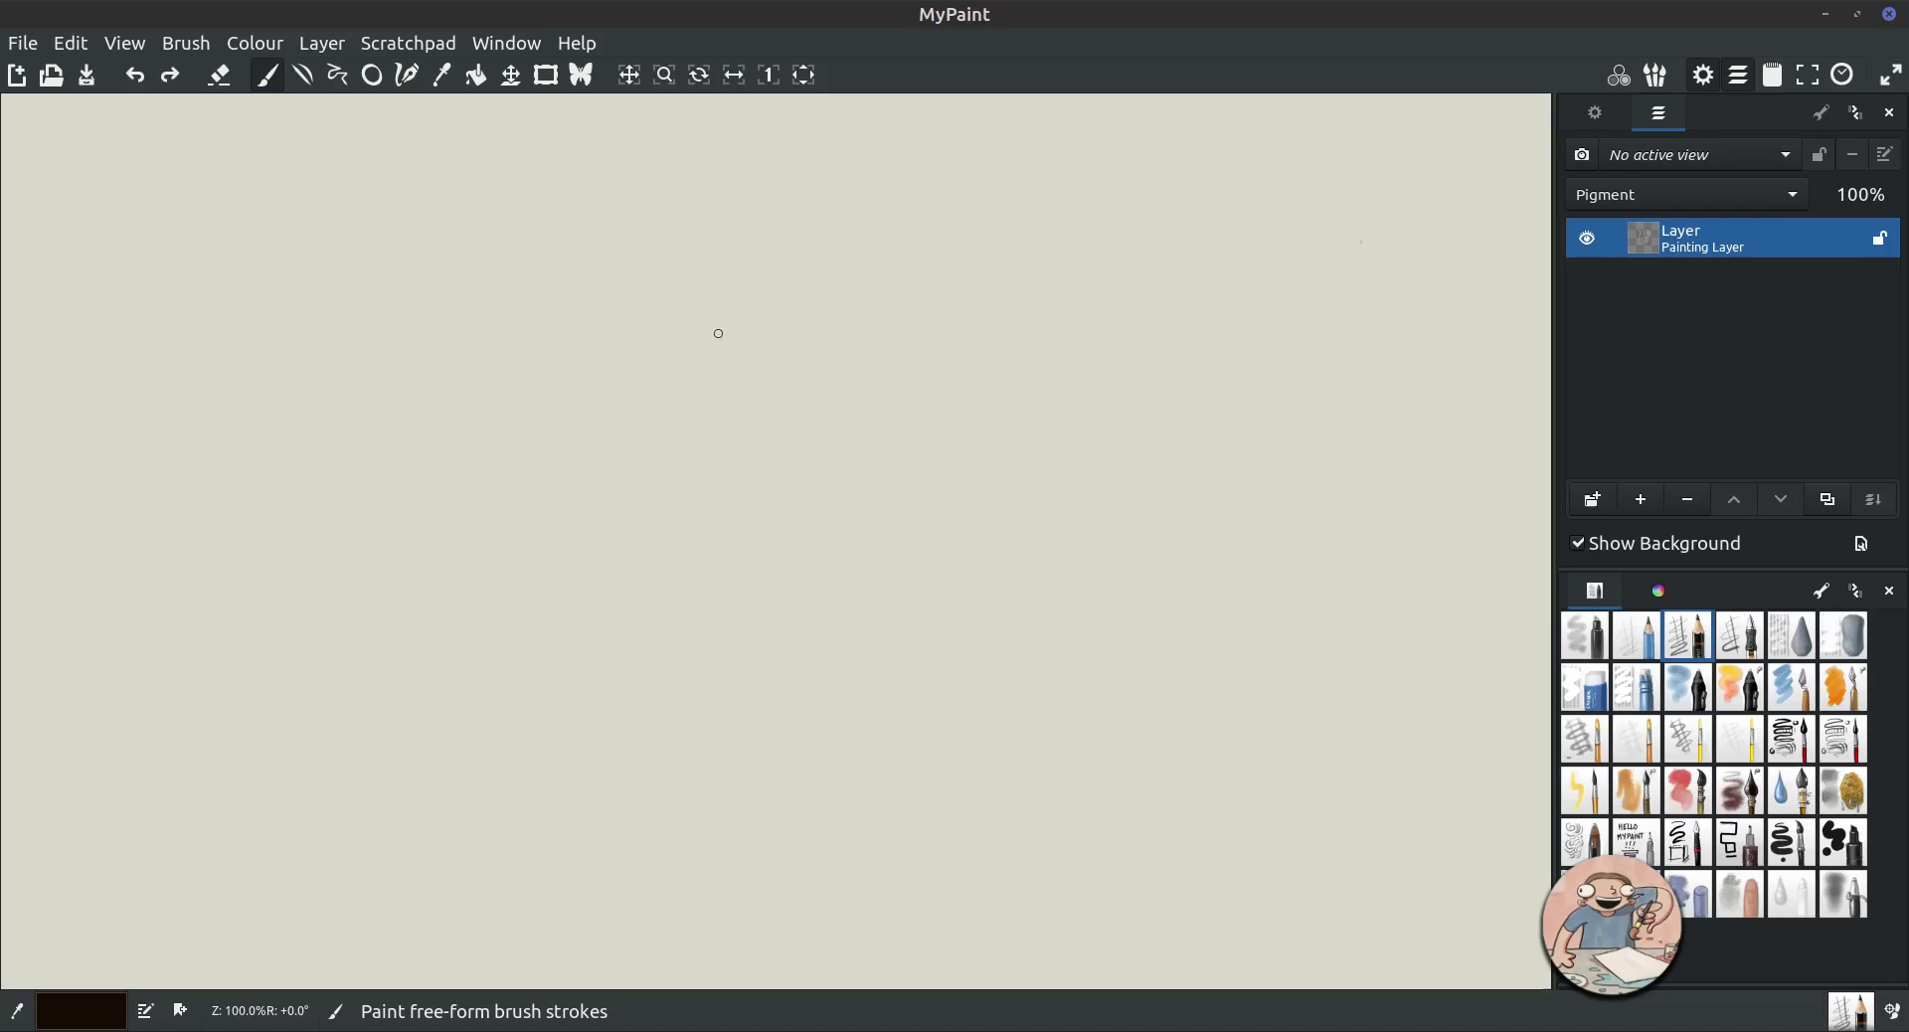
Sketch the outline of a gabled house in faint pencil near the canvas centre, with a pitched roof and upright walls.
{"action": "mouse_move", "coordinate": [831, 345]}
{"action": "left_mouse_down"}
{"action": "mouse_move", "coordinate": [631, 350]}
{"action": "mouse_move", "coordinate": [689, 352]}
{"action": "mouse_move", "coordinate": [672, 371]}
{"action": "mouse_move", "coordinate": [729, 452]}
{"action": "left_mouse_up"}
{"action": "left_click_drag", "start_coordinate": [625, 488], "coordinate": [619, 533]}
{"action": "left_click_drag", "start_coordinate": [719, 460], "coordinate": [715, 564]}
{"action": "mouse_move", "coordinate": [790, 462]}
{"action": "left_mouse_down"}
{"action": "mouse_move", "coordinate": [946, 456]}
{"action": "mouse_move", "coordinate": [720, 460]}
{"action": "mouse_move", "coordinate": [1057, 458]}
{"action": "left_mouse_up"}
{"action": "mouse_move", "coordinate": [965, 354]}
{"action": "left_mouse_down"}
{"action": "mouse_move", "coordinate": [1031, 423]}
{"action": "mouse_move", "coordinate": [985, 358]}
{"action": "mouse_move", "coordinate": [1039, 572]}
{"action": "left_mouse_up"}
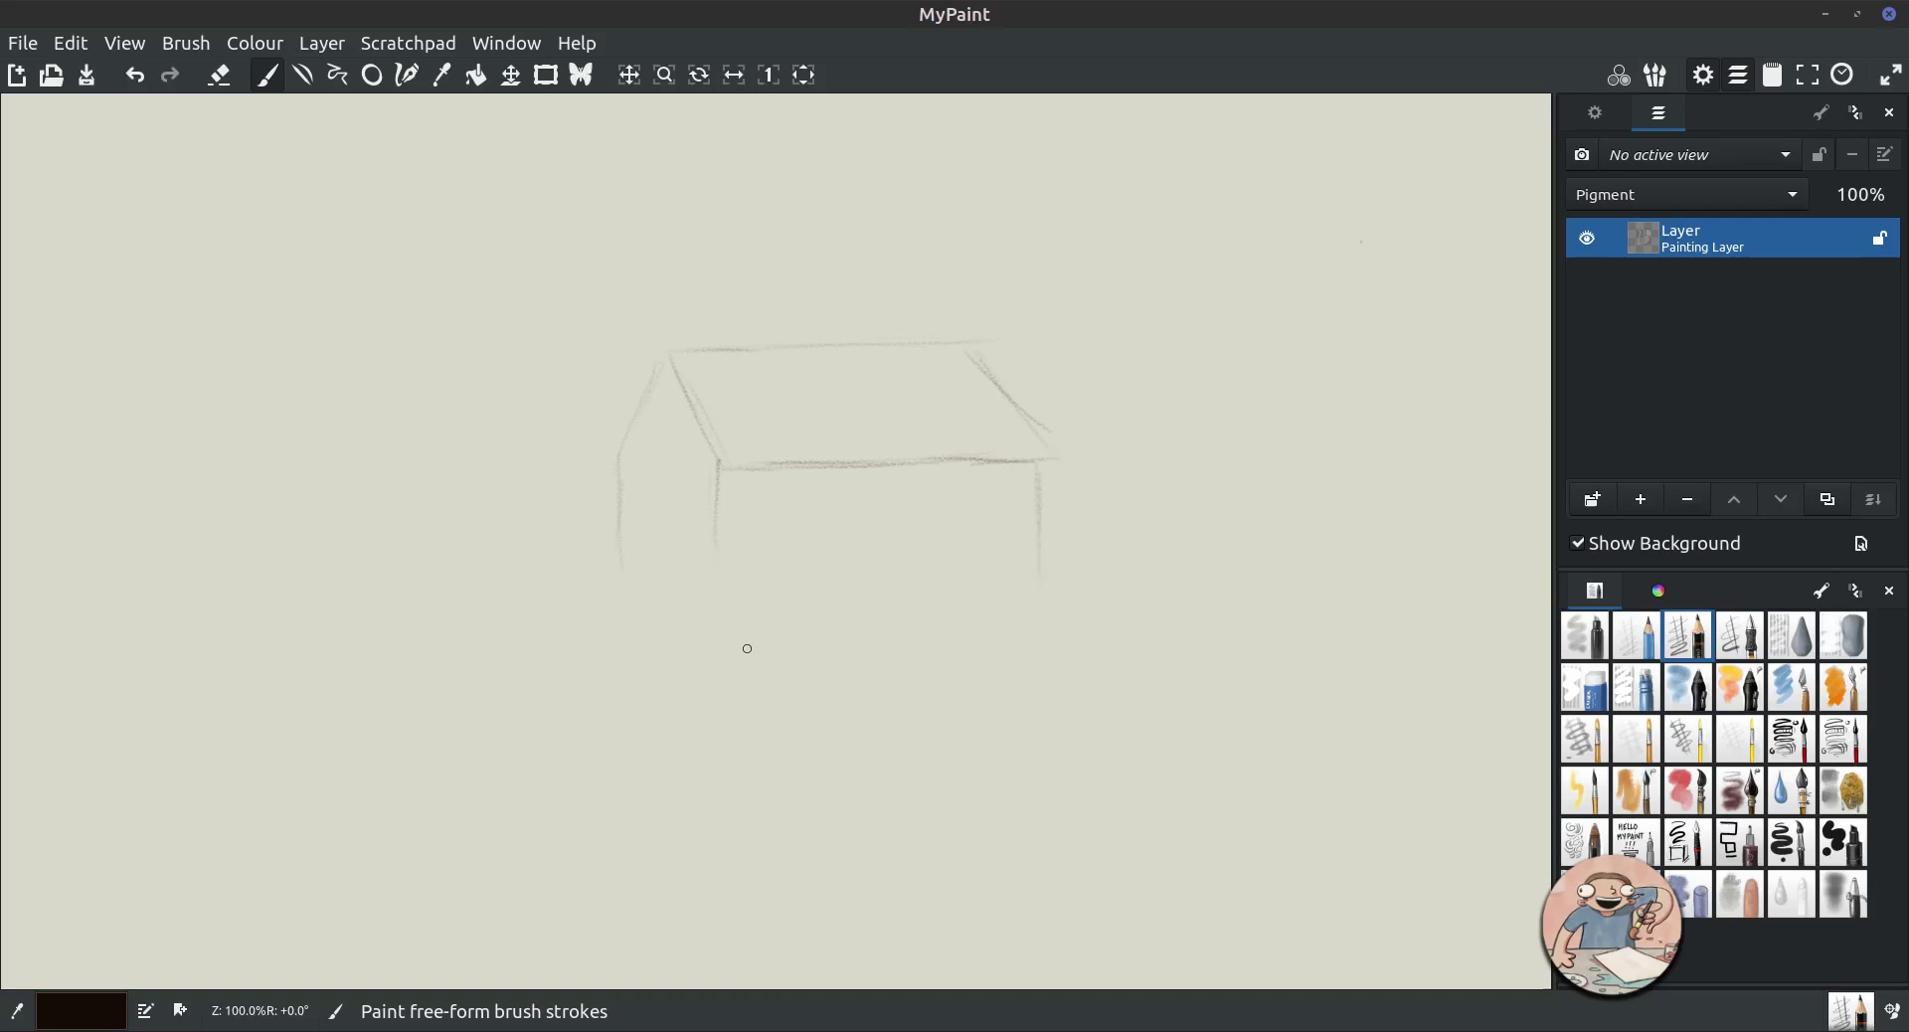
Sketch the front door, four cross-barred front windows and a small window on the house's gable end.
{"action": "mouse_move", "coordinate": [905, 552]}
{"action": "left_mouse_down"}
{"action": "mouse_move", "coordinate": [899, 603]}
{"action": "mouse_move", "coordinate": [862, 563]}
{"action": "mouse_move", "coordinate": [864, 597]}
{"action": "mouse_move", "coordinate": [861, 543]}
{"action": "left_mouse_up"}
{"action": "left_click_drag", "start_coordinate": [942, 537], "coordinate": [946, 560]}
{"action": "mouse_move", "coordinate": [943, 534]}
{"action": "left_mouse_down"}
{"action": "mouse_move", "coordinate": [999, 534]}
{"action": "mouse_move", "coordinate": [998, 577]}
{"action": "mouse_move", "coordinate": [934, 571]}
{"action": "mouse_move", "coordinate": [930, 473]}
{"action": "mouse_move", "coordinate": [991, 477]}
{"action": "left_mouse_up"}
{"action": "mouse_move", "coordinate": [772, 485]}
{"action": "left_mouse_down"}
{"action": "mouse_move", "coordinate": [808, 521]}
{"action": "mouse_move", "coordinate": [745, 514]}
{"action": "mouse_move", "coordinate": [745, 538]}
{"action": "mouse_move", "coordinate": [764, 561]}
{"action": "mouse_move", "coordinate": [758, 545]}
{"action": "mouse_move", "coordinate": [821, 541]}
{"action": "mouse_move", "coordinate": [821, 583]}
{"action": "mouse_move", "coordinate": [759, 575]}
{"action": "left_mouse_up"}
{"action": "left_click_drag", "start_coordinate": [756, 511], "coordinate": [783, 525]}
{"action": "left_click_drag", "start_coordinate": [773, 508], "coordinate": [796, 506]}
{"action": "left_click_drag", "start_coordinate": [965, 483], "coordinate": [965, 497]}
{"action": "left_click_drag", "start_coordinate": [952, 492], "coordinate": [992, 489]}
{"action": "left_click_drag", "start_coordinate": [670, 479], "coordinate": [671, 489]}
Sketch two curved bridge lines sweeping from the left down toward the front of the house.
{"action": "left_click_drag", "start_coordinate": [475, 556], "coordinate": [405, 549]}
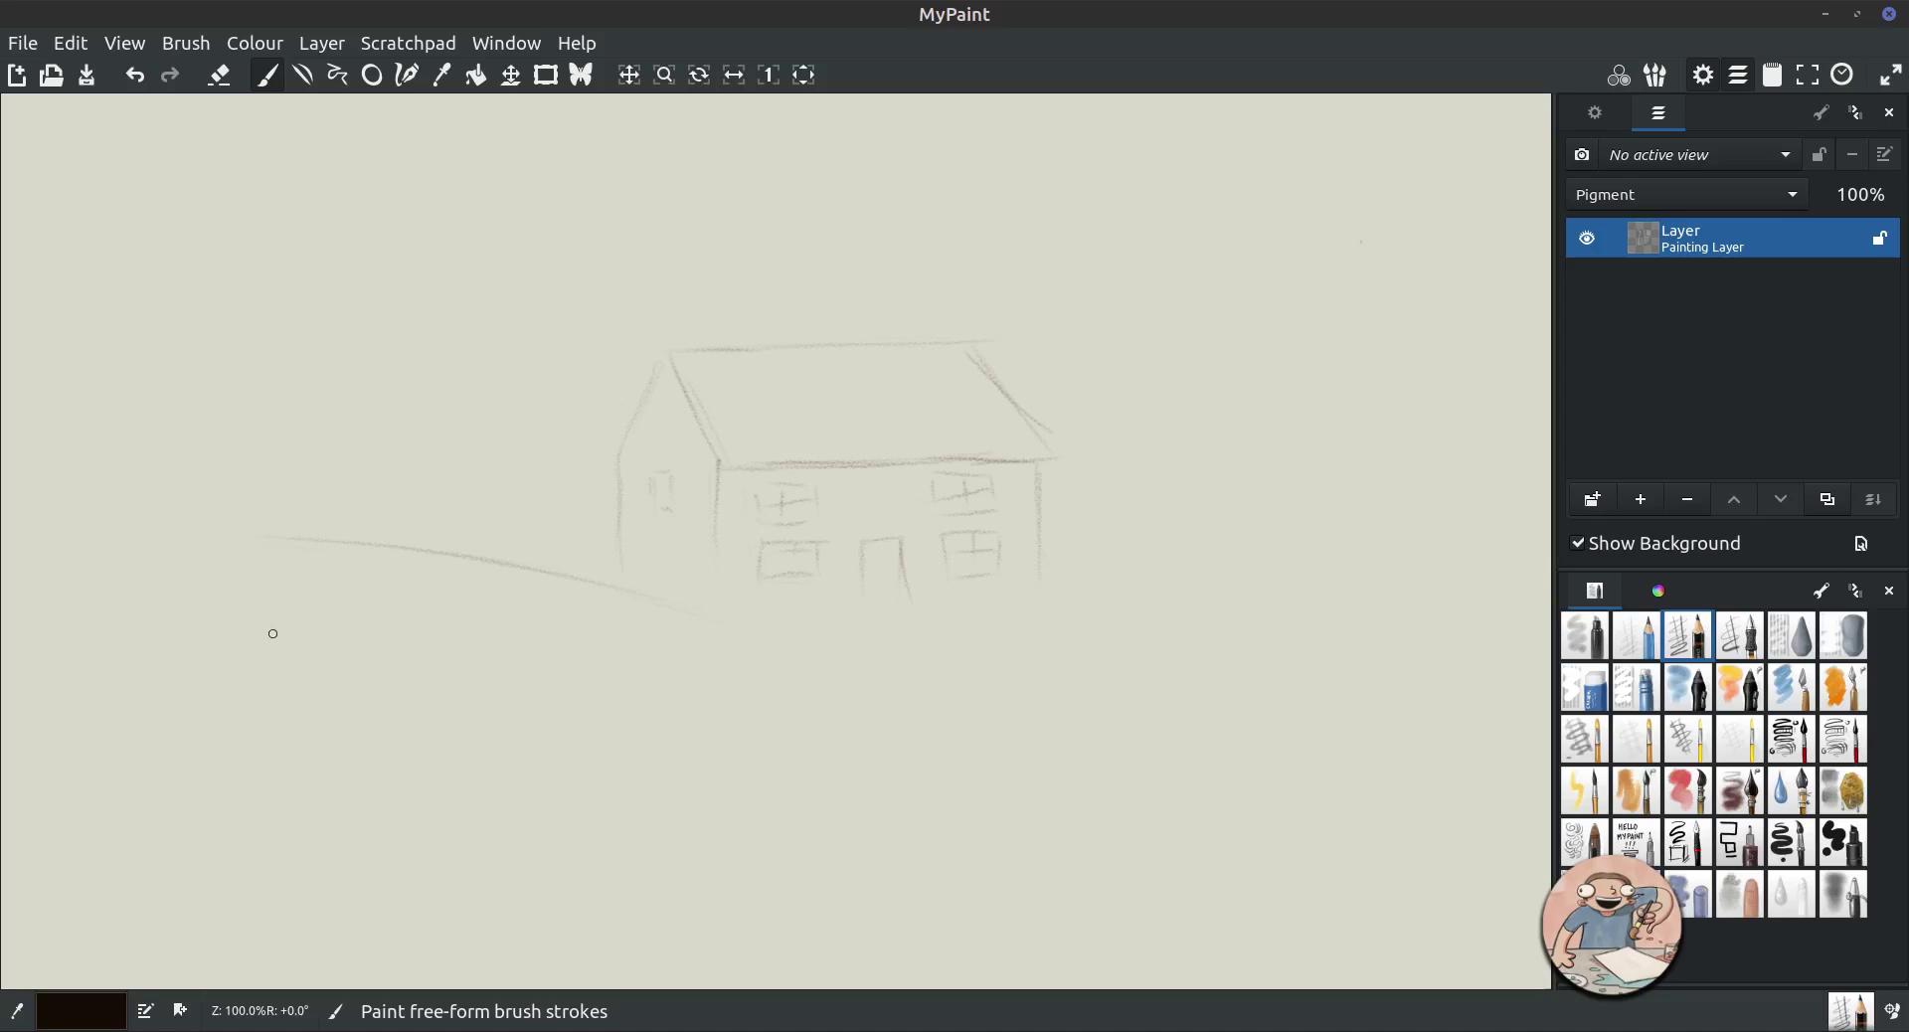
{"action": "left_click_drag", "start_coordinate": [257, 641], "coordinate": [305, 642]}
{"action": "left_click_drag", "start_coordinate": [523, 682], "coordinate": [571, 720]}
Sketch wavy bush outlines beside and in front of the house and across the foreground below the bridge.
{"action": "mouse_move", "coordinate": [395, 527]}
{"action": "left_mouse_down"}
{"action": "mouse_move", "coordinate": [469, 463]}
{"action": "mouse_move", "coordinate": [566, 493]}
{"action": "mouse_move", "coordinate": [613, 486]}
{"action": "left_mouse_up"}
{"action": "left_click_drag", "start_coordinate": [628, 591], "coordinate": [874, 661]}
{"action": "mouse_move", "coordinate": [668, 590]}
{"action": "left_mouse_down"}
{"action": "mouse_move", "coordinate": [707, 567]}
{"action": "mouse_move", "coordinate": [841, 617]}
{"action": "left_mouse_up"}
{"action": "mouse_move", "coordinate": [890, 626]}
{"action": "left_mouse_down"}
{"action": "mouse_move", "coordinate": [891, 656]}
{"action": "mouse_move", "coordinate": [938, 611]}
{"action": "left_mouse_up"}
{"action": "left_click_drag", "start_coordinate": [1084, 637], "coordinate": [1150, 626]}
{"action": "left_click_drag", "start_coordinate": [1044, 532], "coordinate": [1144, 528]}
{"action": "mouse_move", "coordinate": [564, 840]}
{"action": "left_mouse_down"}
{"action": "mouse_move", "coordinate": [656, 762]}
{"action": "mouse_move", "coordinate": [743, 760]}
{"action": "mouse_move", "coordinate": [829, 681]}
{"action": "mouse_move", "coordinate": [927, 652]}
{"action": "mouse_move", "coordinate": [935, 742]}
{"action": "mouse_move", "coordinate": [979, 707]}
{"action": "mouse_move", "coordinate": [1055, 703]}
{"action": "mouse_move", "coordinate": [1085, 759]}
{"action": "mouse_move", "coordinate": [1140, 768]}
{"action": "left_mouse_up"}
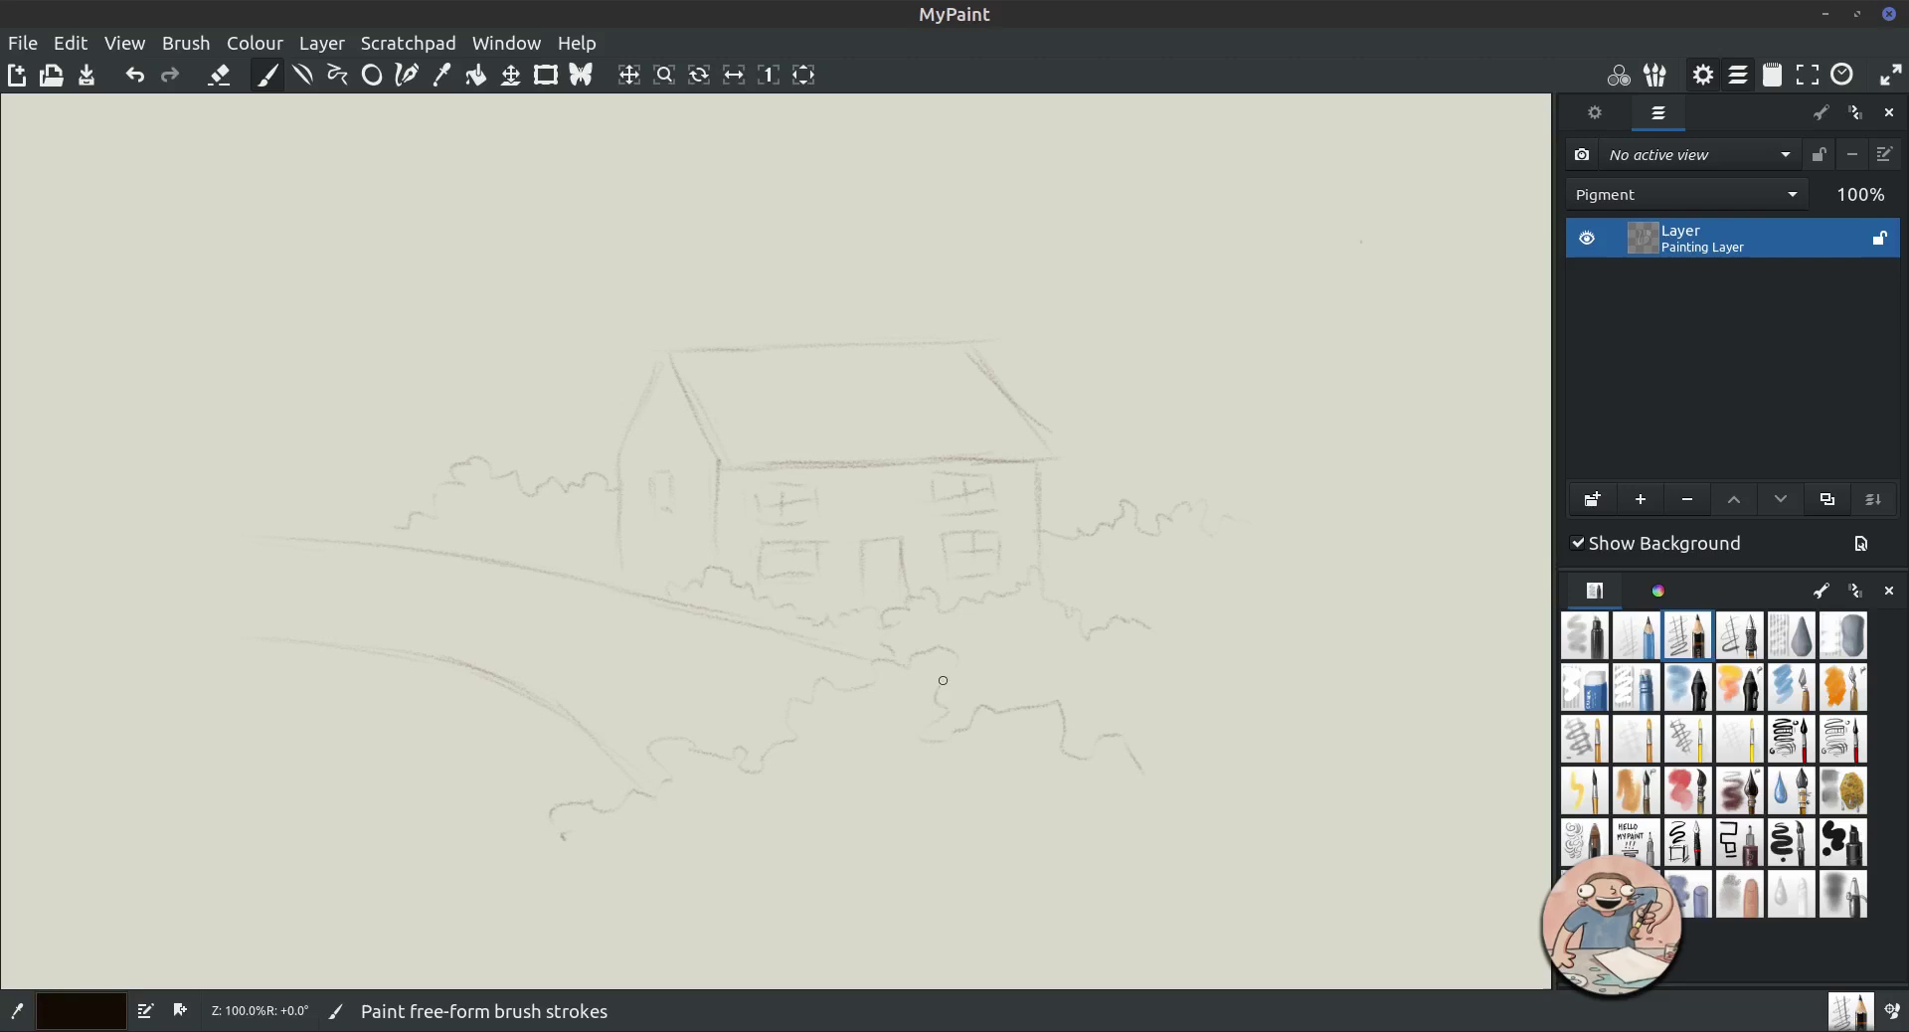
Extend the bridge wall line to the right and sketch more bushes along the foreground.
{"action": "left_click_drag", "start_coordinate": [934, 682], "coordinate": [1018, 713]}
{"action": "left_click_drag", "start_coordinate": [903, 652], "coordinate": [1174, 717]}
{"action": "mouse_move", "coordinate": [956, 793]}
{"action": "left_mouse_down"}
{"action": "mouse_move", "coordinate": [1087, 796]}
{"action": "mouse_move", "coordinate": [1179, 771]}
{"action": "left_mouse_up"}
{"action": "mouse_move", "coordinate": [1246, 707]}
{"action": "left_mouse_down"}
{"action": "mouse_move", "coordinate": [1299, 610]}
{"action": "mouse_move", "coordinate": [1328, 614]}
{"action": "left_mouse_up"}
{"action": "mouse_move", "coordinate": [907, 834]}
{"action": "left_mouse_down"}
{"action": "mouse_move", "coordinate": [847, 812]}
{"action": "mouse_move", "coordinate": [821, 873]}
{"action": "left_mouse_up"}
Sketch wavy tree outlines behind the house on both sides, plus foliage at the far right.
{"action": "left_click_drag", "start_coordinate": [205, 344], "coordinate": [253, 314]}
{"action": "left_click_drag", "start_coordinate": [332, 377], "coordinate": [460, 471]}
{"action": "mouse_move", "coordinate": [373, 371]}
{"action": "left_mouse_down"}
{"action": "mouse_move", "coordinate": [415, 238]}
{"action": "mouse_move", "coordinate": [459, 224]}
{"action": "mouse_move", "coordinate": [492, 167]}
{"action": "mouse_move", "coordinate": [592, 187]}
{"action": "left_mouse_up"}
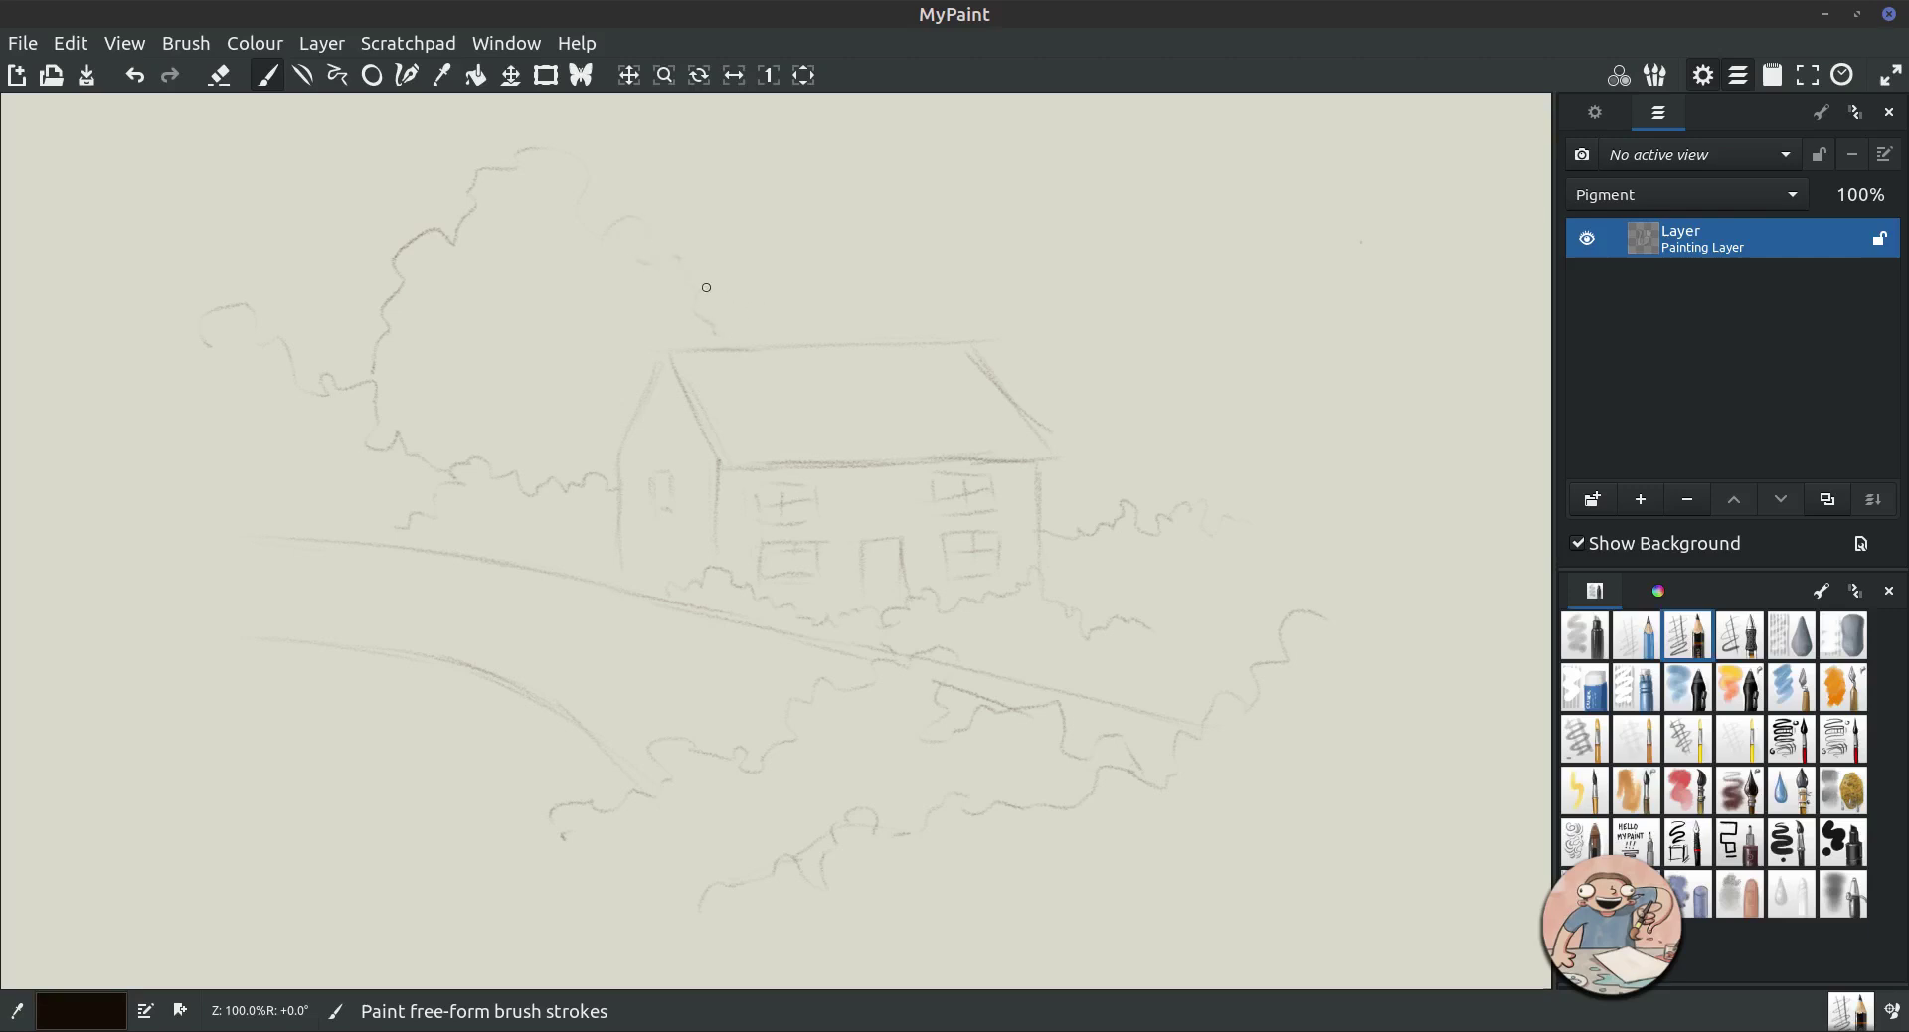
{"action": "mouse_move", "coordinate": [1006, 382]}
{"action": "left_mouse_down"}
{"action": "mouse_move", "coordinate": [1055, 371]}
{"action": "mouse_move", "coordinate": [1079, 336]}
{"action": "mouse_move", "coordinate": [1131, 345]}
{"action": "mouse_move", "coordinate": [1160, 304]}
{"action": "left_mouse_up"}
{"action": "left_click_drag", "start_coordinate": [1241, 207], "coordinate": [1294, 167]}
{"action": "mouse_move", "coordinate": [1304, 365]}
{"action": "left_mouse_down"}
{"action": "mouse_move", "coordinate": [1220, 505]}
{"action": "mouse_move", "coordinate": [1185, 516]}
{"action": "mouse_move", "coordinate": [1181, 597]}
{"action": "mouse_move", "coordinate": [1153, 626]}
{"action": "mouse_move", "coordinate": [1225, 632]}
{"action": "mouse_move", "coordinate": [1270, 571]}
{"action": "mouse_move", "coordinate": [1317, 545]}
{"action": "left_mouse_up"}
{"action": "left_click_drag", "start_coordinate": [1193, 627], "coordinate": [1152, 659]}
Add a new layer above the pencil sketch and choose an ink pen brush by testing and undoing trial strokes.
{"action": "left_click", "coordinate": [1642, 498]}
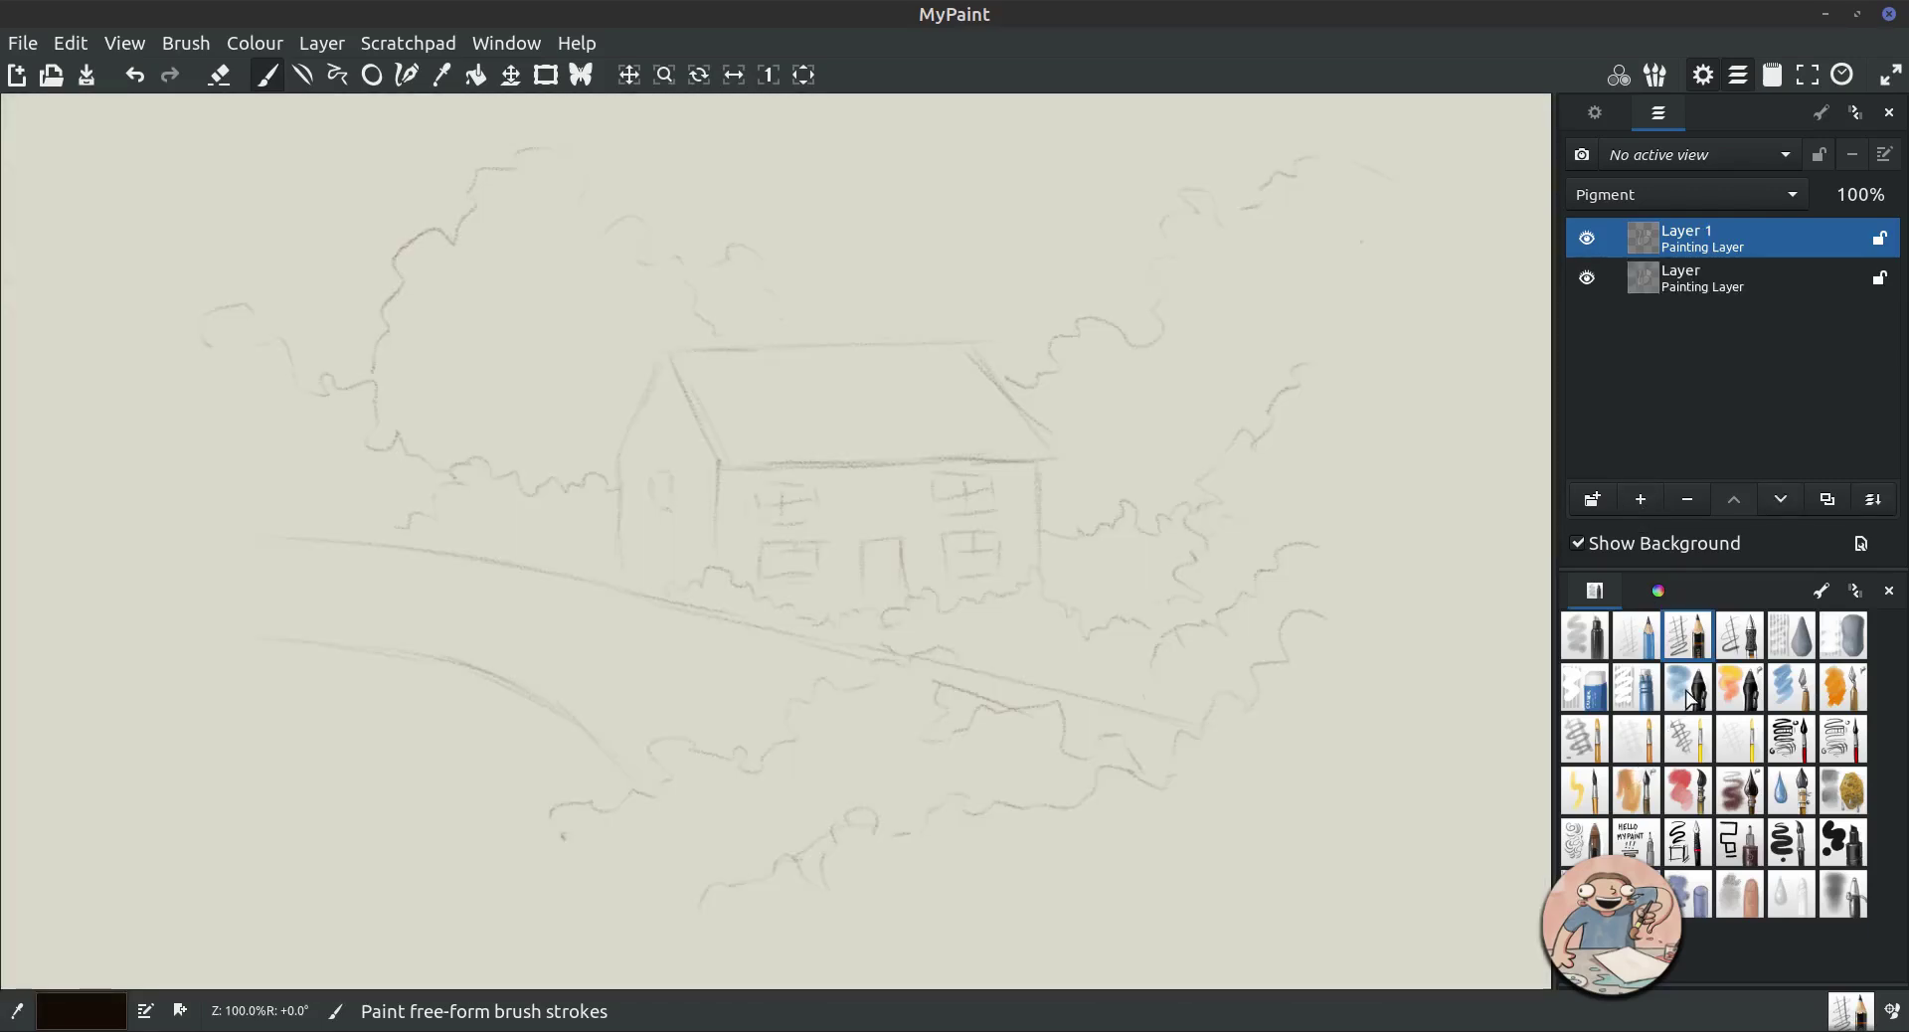
{"action": "left_click", "coordinate": [1746, 654]}
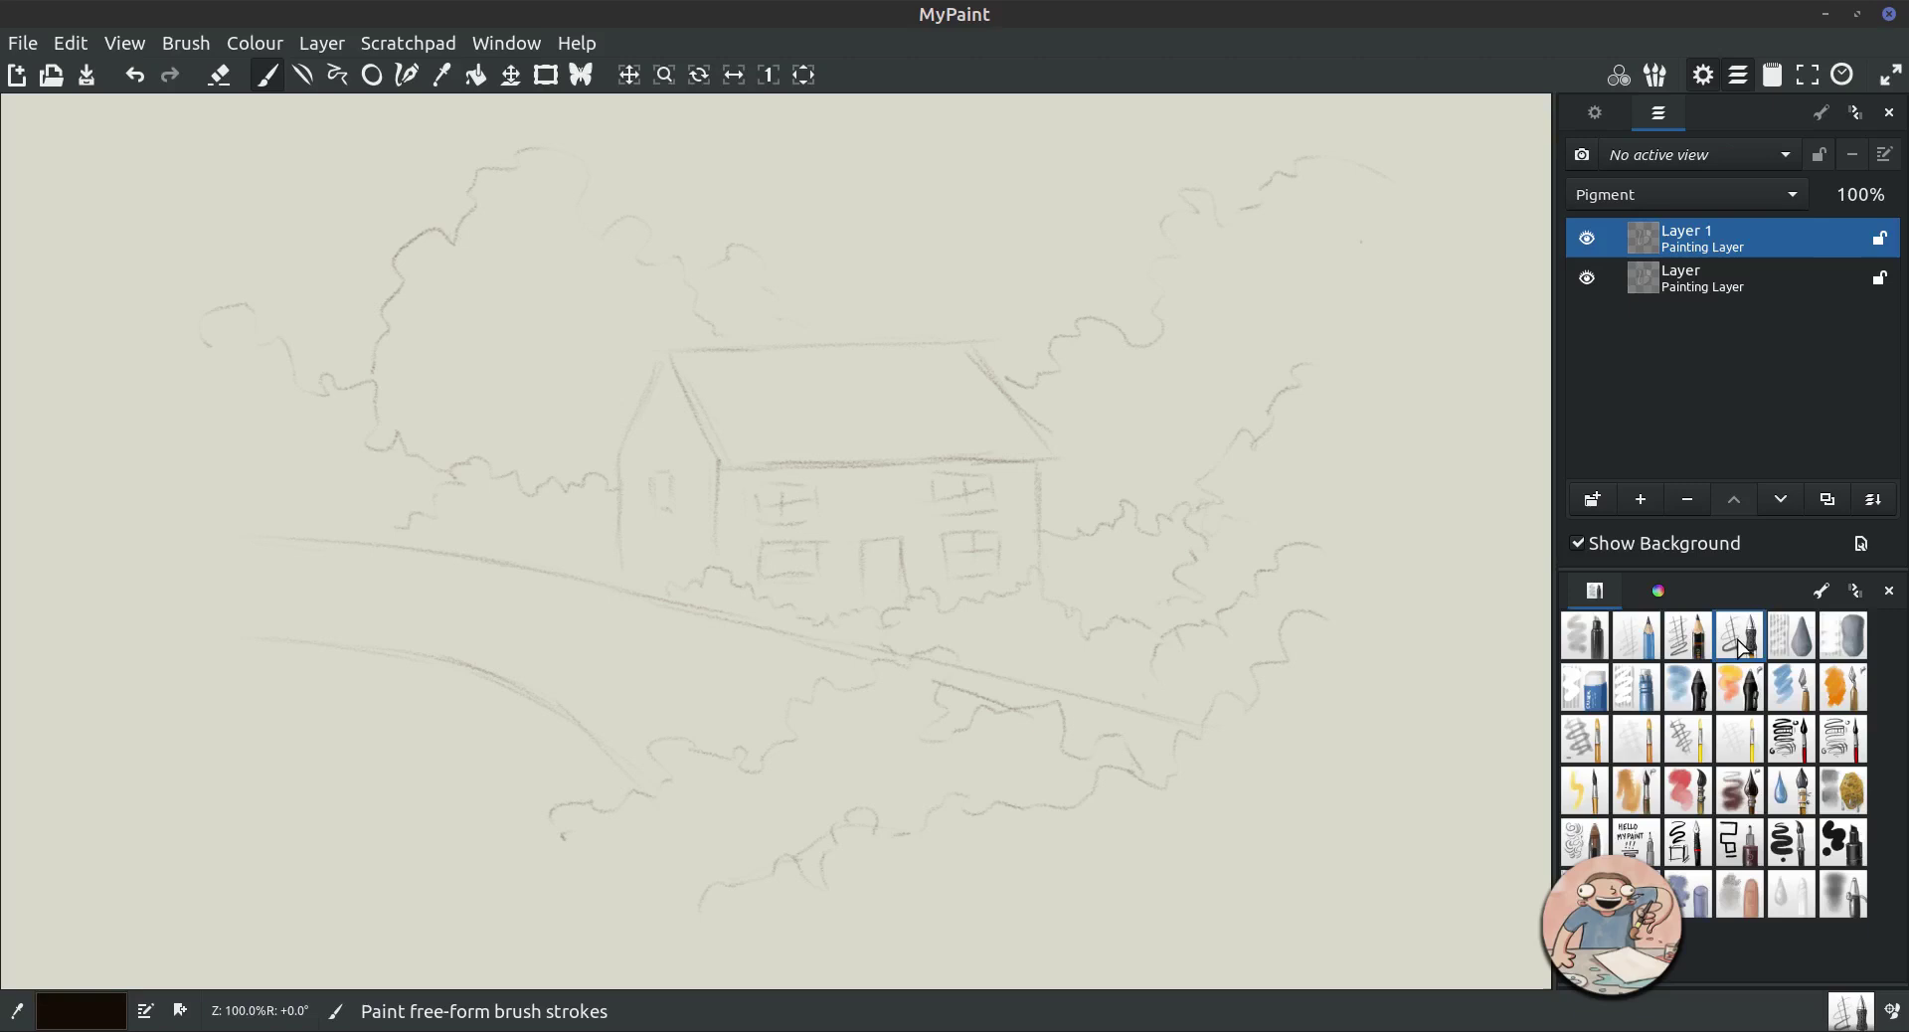
{"action": "mouse_move", "coordinate": [1371, 446]}
{"action": "left_mouse_down"}
{"action": "mouse_move", "coordinate": [1369, 488]}
{"action": "mouse_move", "coordinate": [1392, 552]}
{"action": "left_mouse_up"}
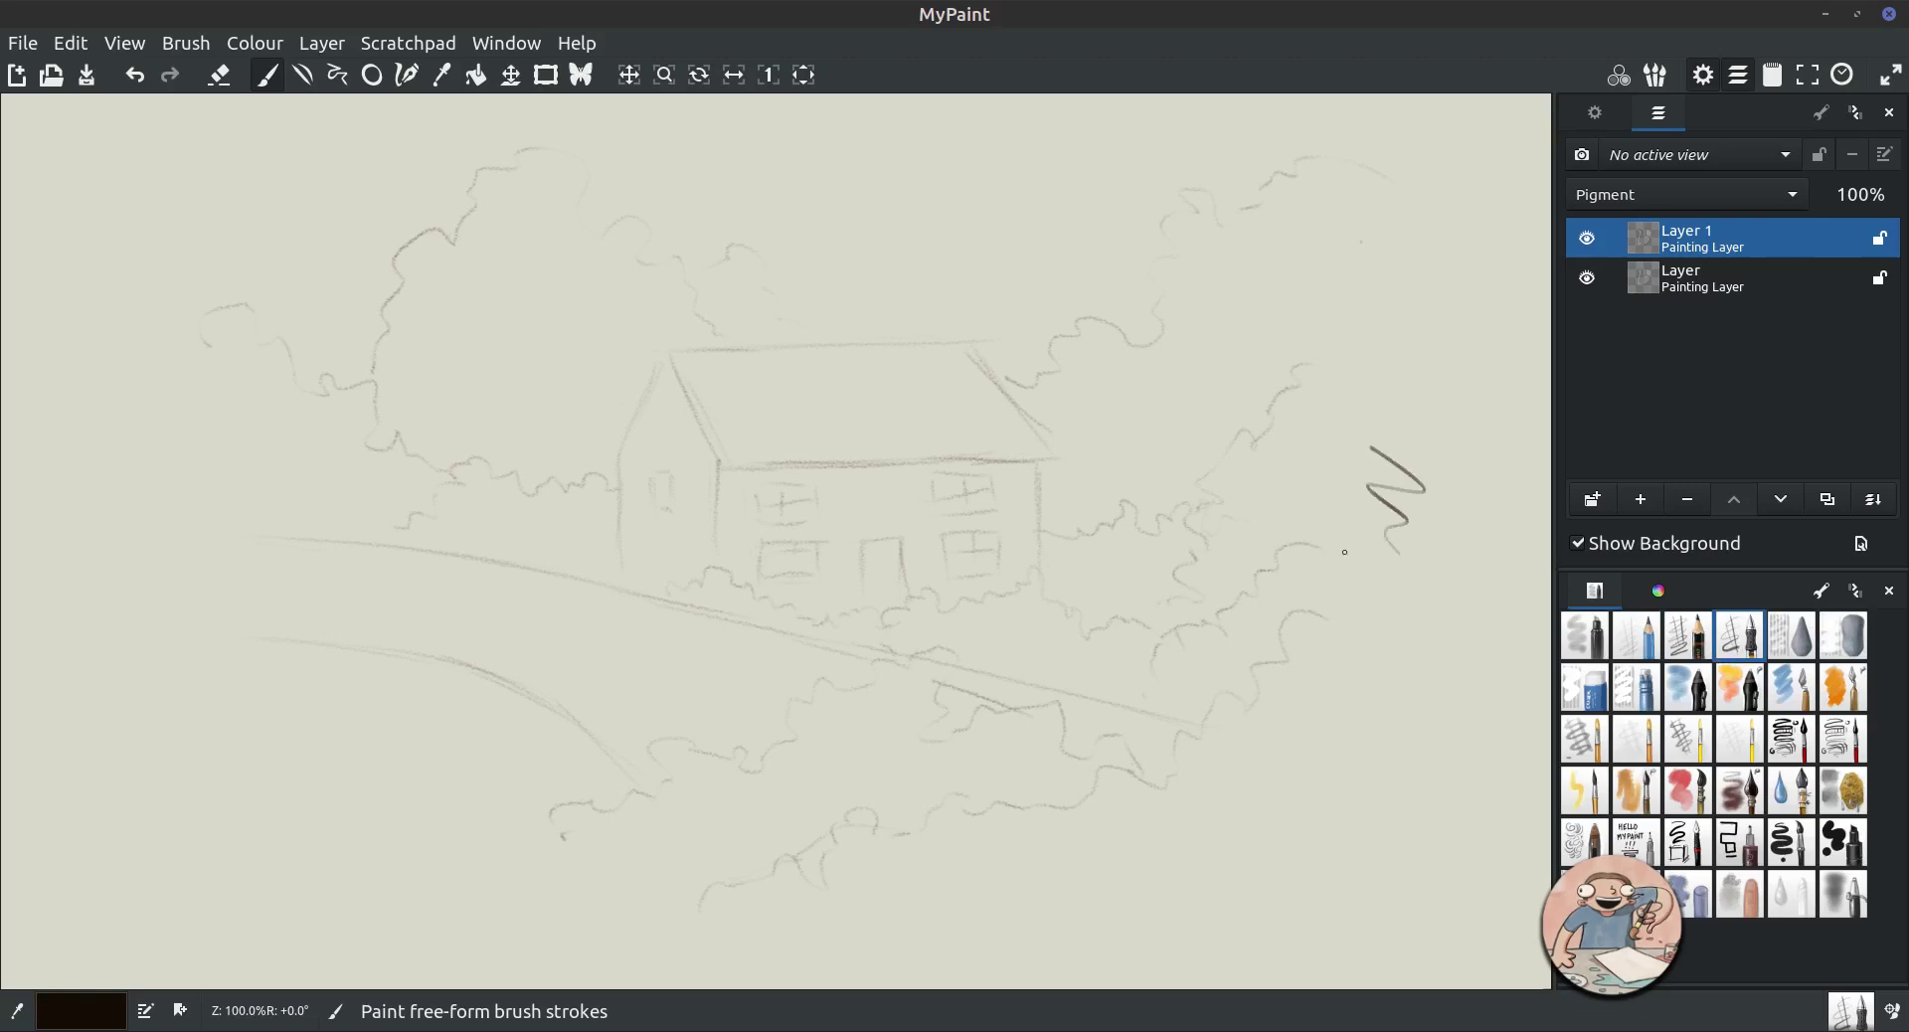
{"action": "left_click", "coordinate": [134, 74]}
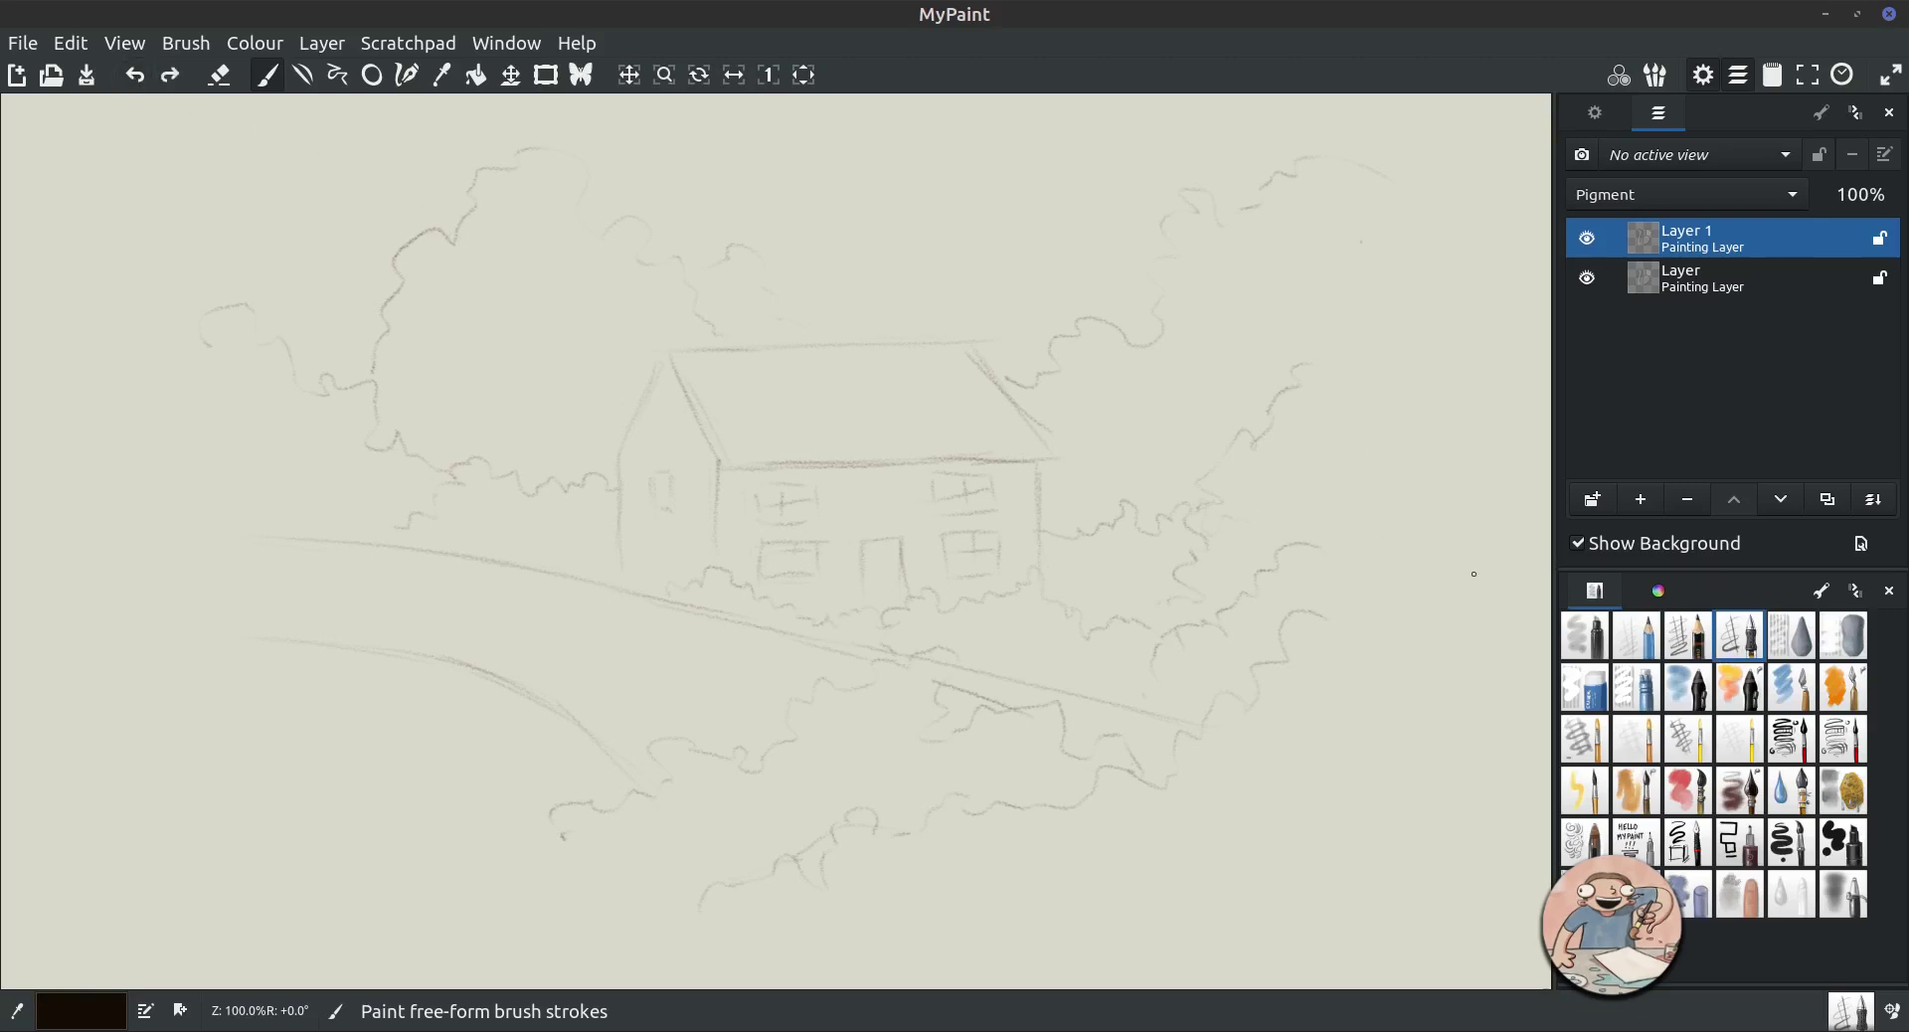
{"action": "left_click", "coordinate": [1687, 844]}
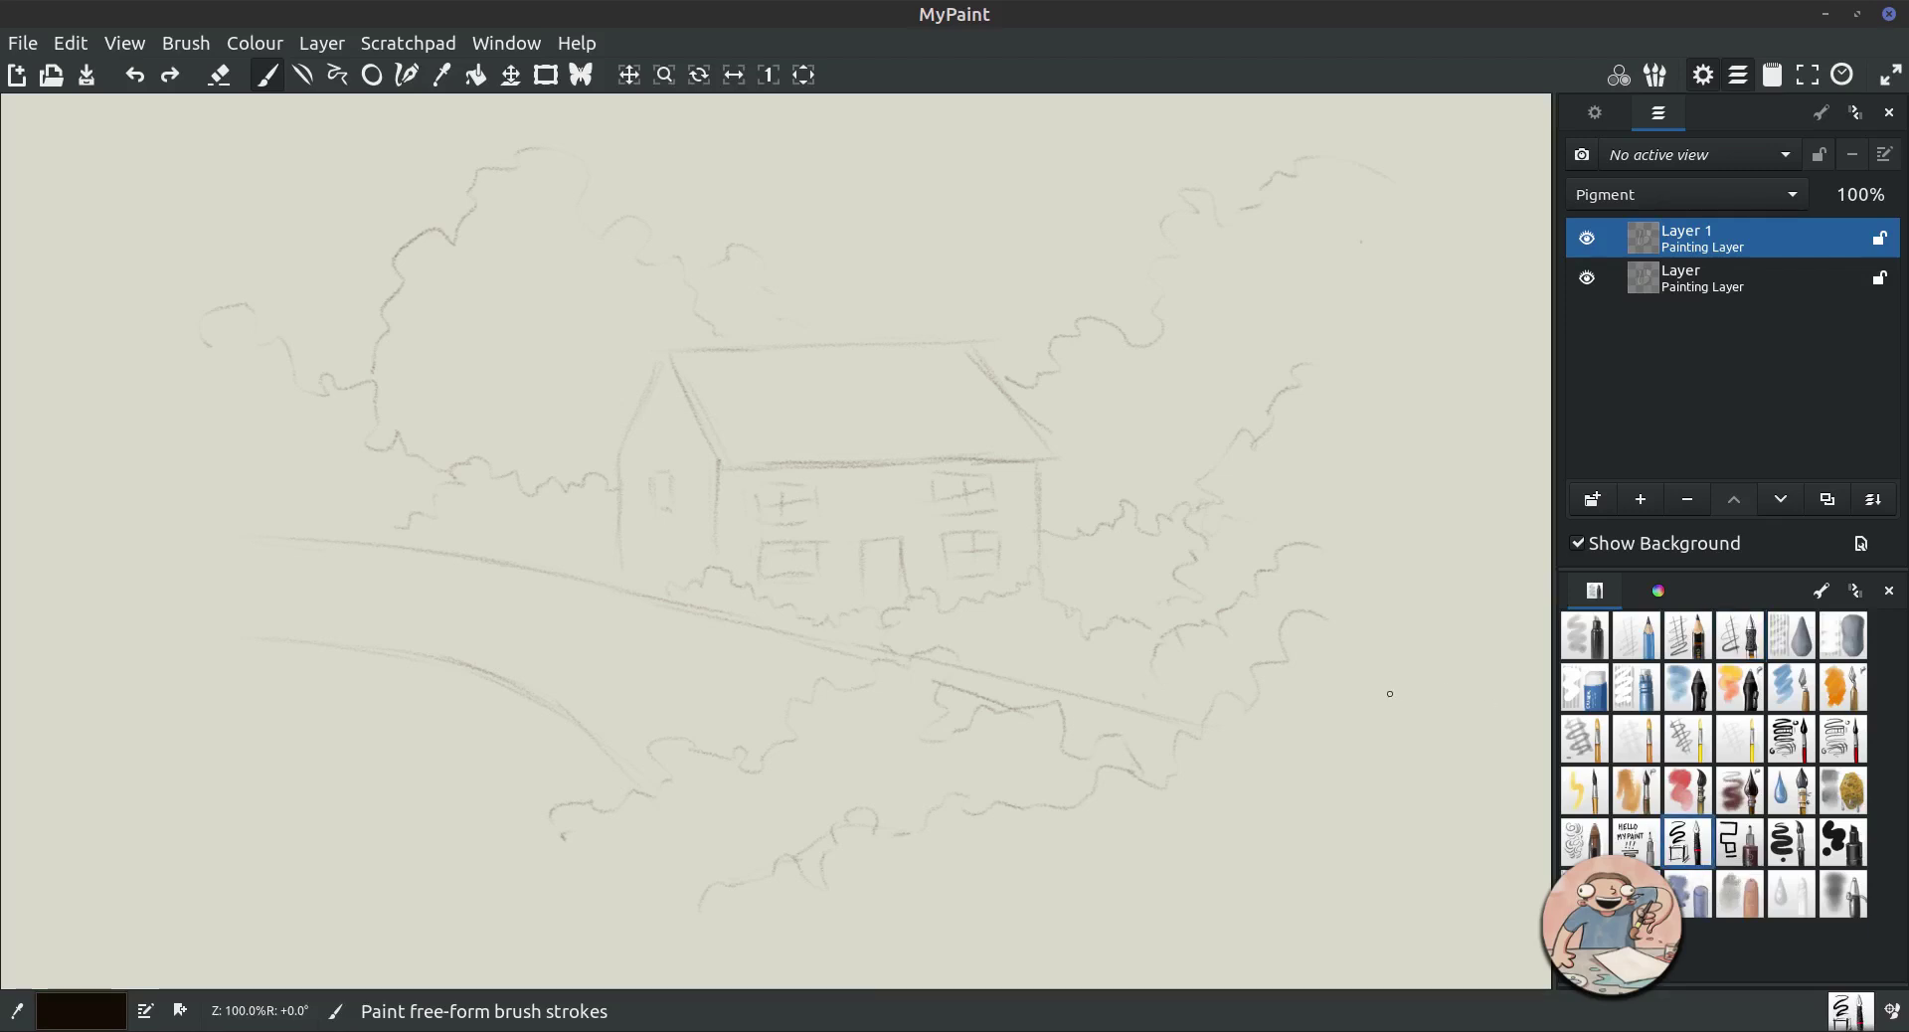
{"action": "mouse_move", "coordinate": [1389, 693]}
{"action": "left_mouse_down"}
{"action": "mouse_move", "coordinate": [1351, 681]}
{"action": "mouse_move", "coordinate": [1334, 762]}
{"action": "left_mouse_up"}
{"action": "left_click", "coordinate": [134, 75]}
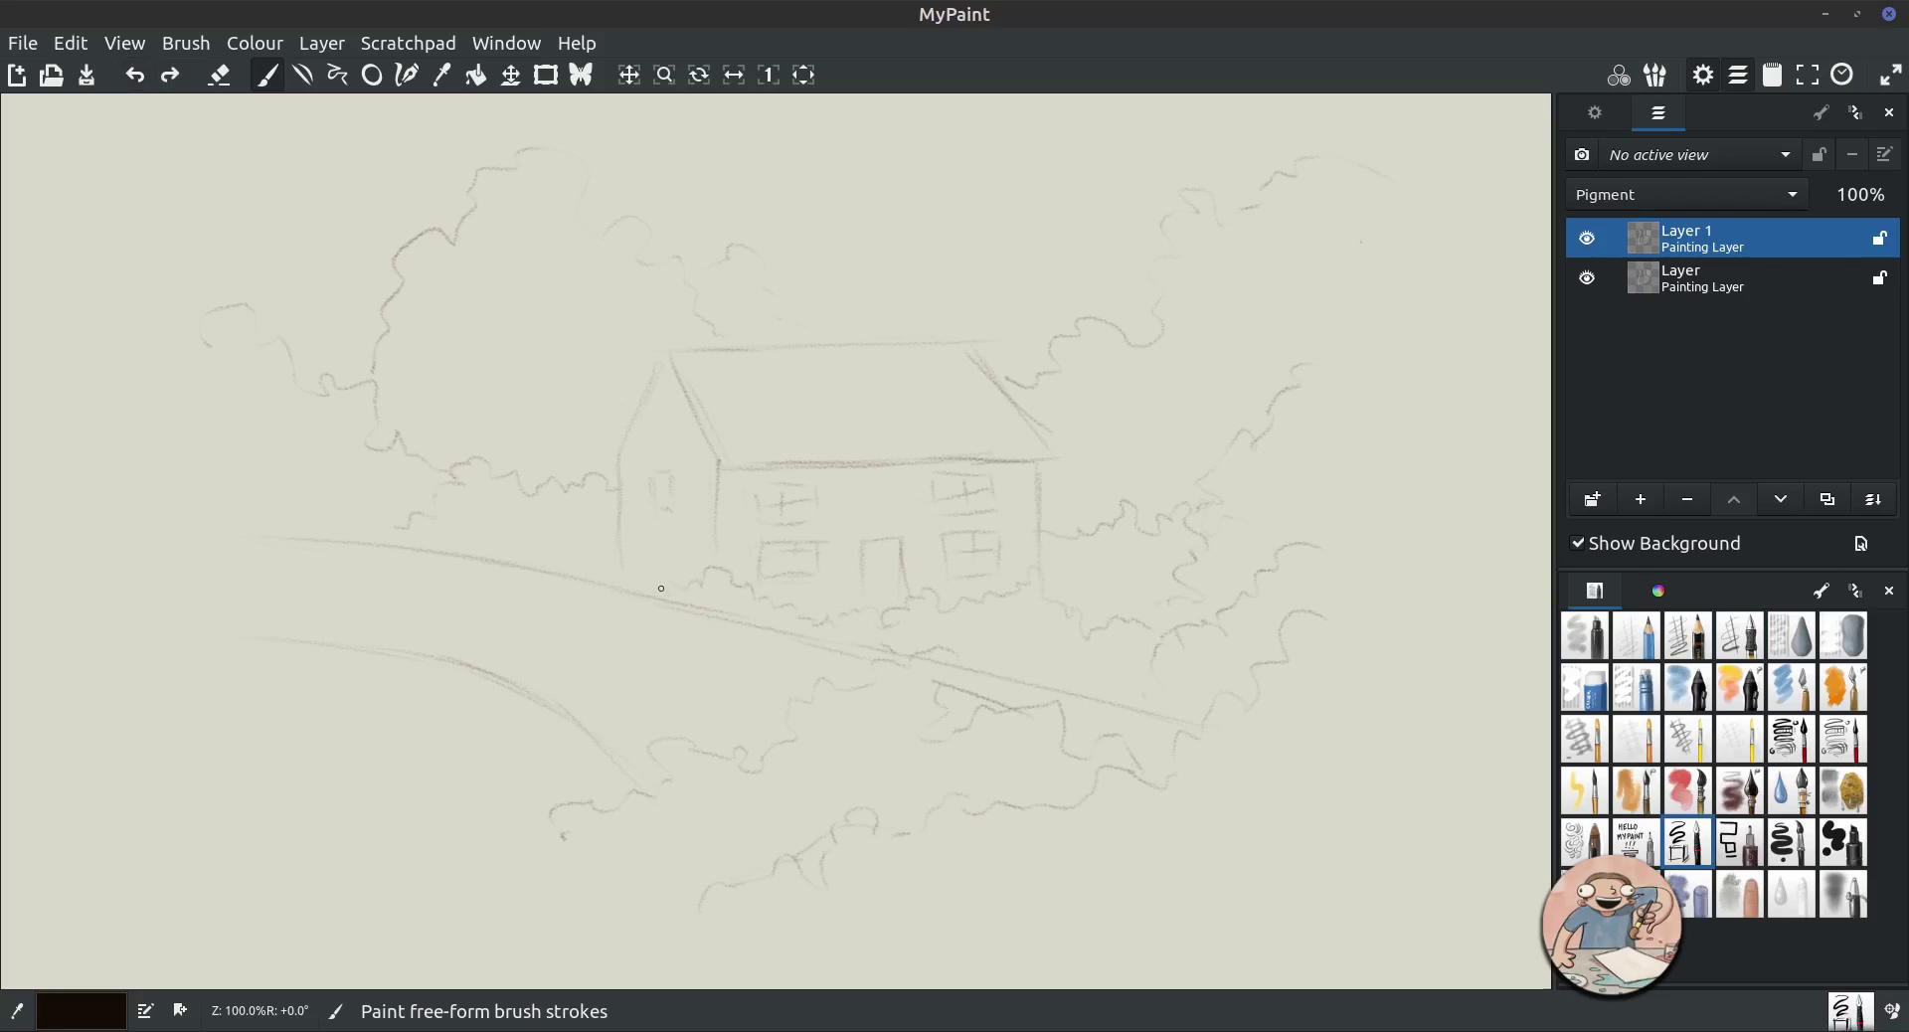
Ink the wavy hedge in front of the house and the bushes rising to its right.
{"action": "mouse_move", "coordinate": [659, 593]}
{"action": "left_mouse_down"}
{"action": "mouse_move", "coordinate": [715, 569]}
{"action": "mouse_move", "coordinate": [737, 605]}
{"action": "mouse_move", "coordinate": [752, 592]}
{"action": "mouse_move", "coordinate": [823, 626]}
{"action": "mouse_move", "coordinate": [852, 595]}
{"action": "mouse_move", "coordinate": [888, 609]}
{"action": "mouse_move", "coordinate": [886, 641]}
{"action": "mouse_move", "coordinate": [891, 608]}
{"action": "mouse_move", "coordinate": [935, 583]}
{"action": "mouse_move", "coordinate": [942, 607]}
{"action": "mouse_move", "coordinate": [996, 614]}
{"action": "mouse_move", "coordinate": [1036, 575]}
{"action": "mouse_move", "coordinate": [1102, 609]}
{"action": "mouse_move", "coordinate": [1087, 634]}
{"action": "mouse_move", "coordinate": [1115, 603]}
{"action": "mouse_move", "coordinate": [1172, 623]}
{"action": "left_mouse_up"}
{"action": "mouse_move", "coordinate": [1043, 527]}
{"action": "left_mouse_down"}
{"action": "mouse_move", "coordinate": [1097, 511]}
{"action": "mouse_move", "coordinate": [1181, 547]}
{"action": "left_mouse_up"}
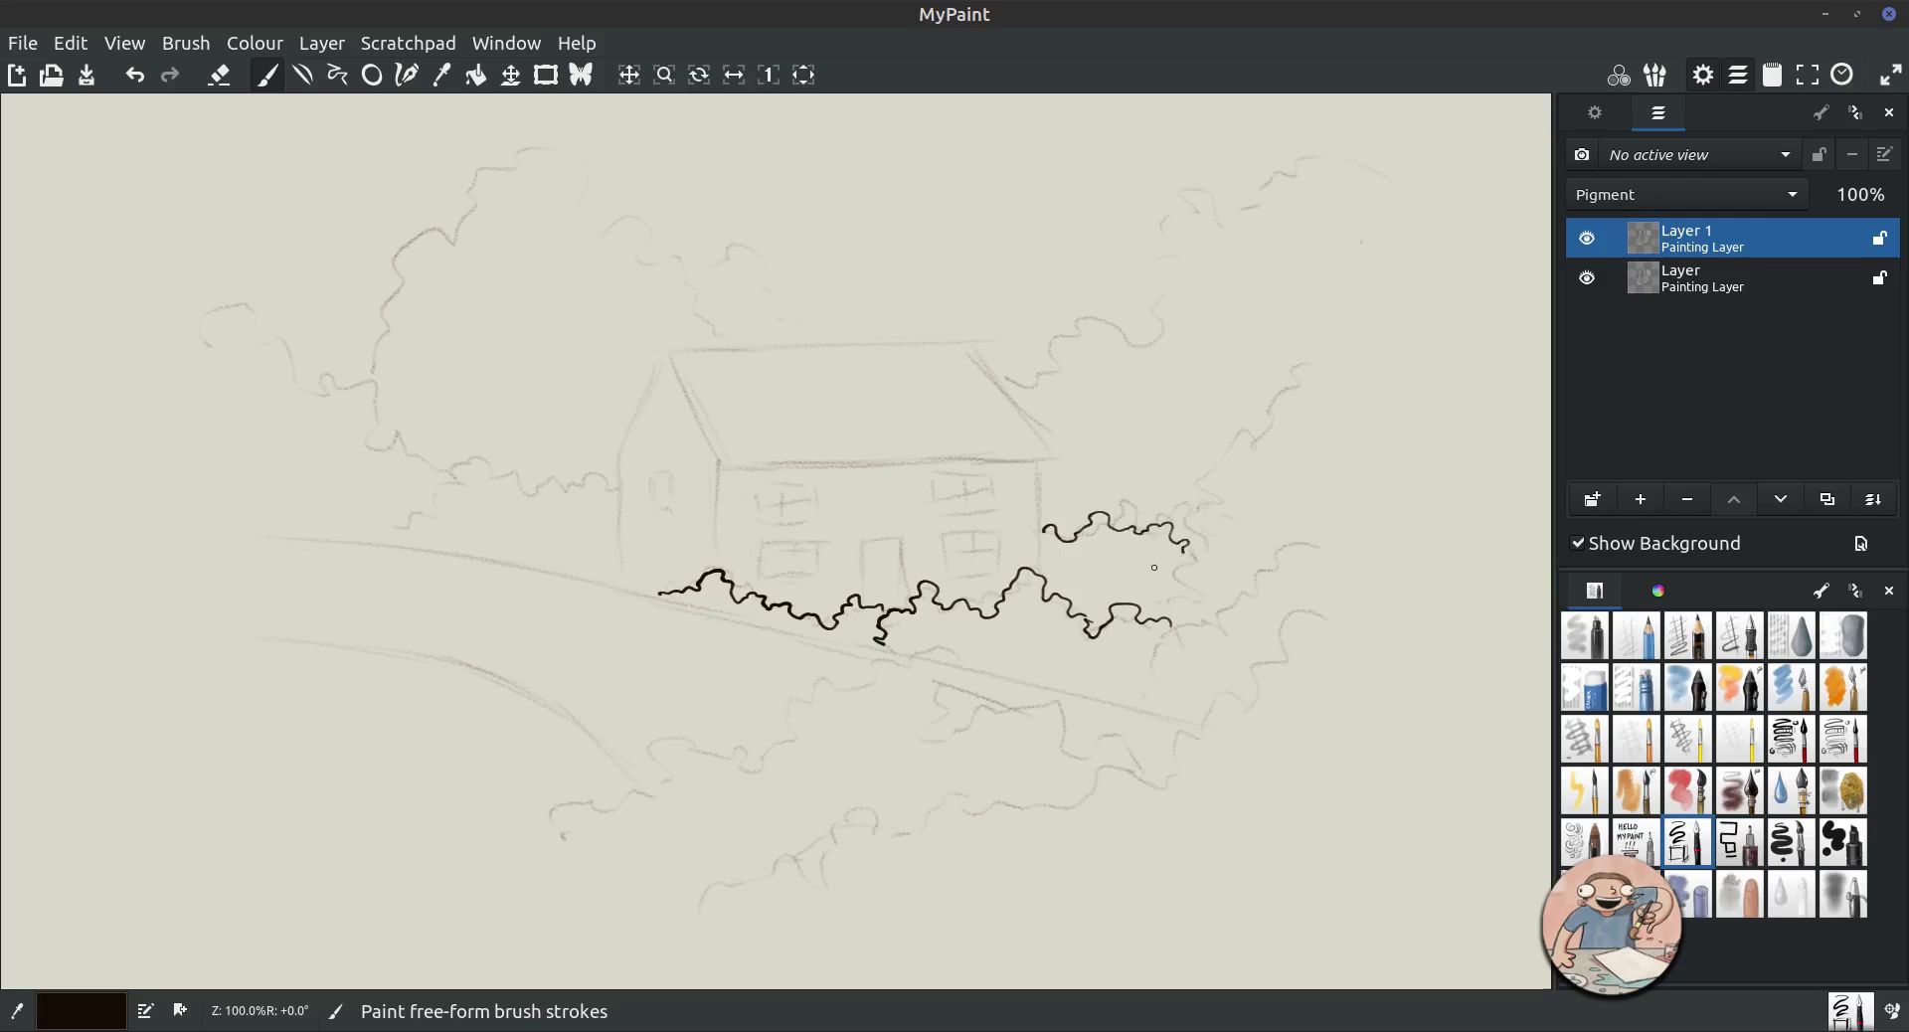
{"action": "mouse_move", "coordinate": [1151, 608]}
{"action": "left_mouse_down"}
{"action": "mouse_move", "coordinate": [1208, 534]}
{"action": "mouse_move", "coordinate": [1188, 512]}
{"action": "mouse_move", "coordinate": [1240, 440]}
{"action": "mouse_move", "coordinate": [1341, 358]}
{"action": "left_mouse_up"}
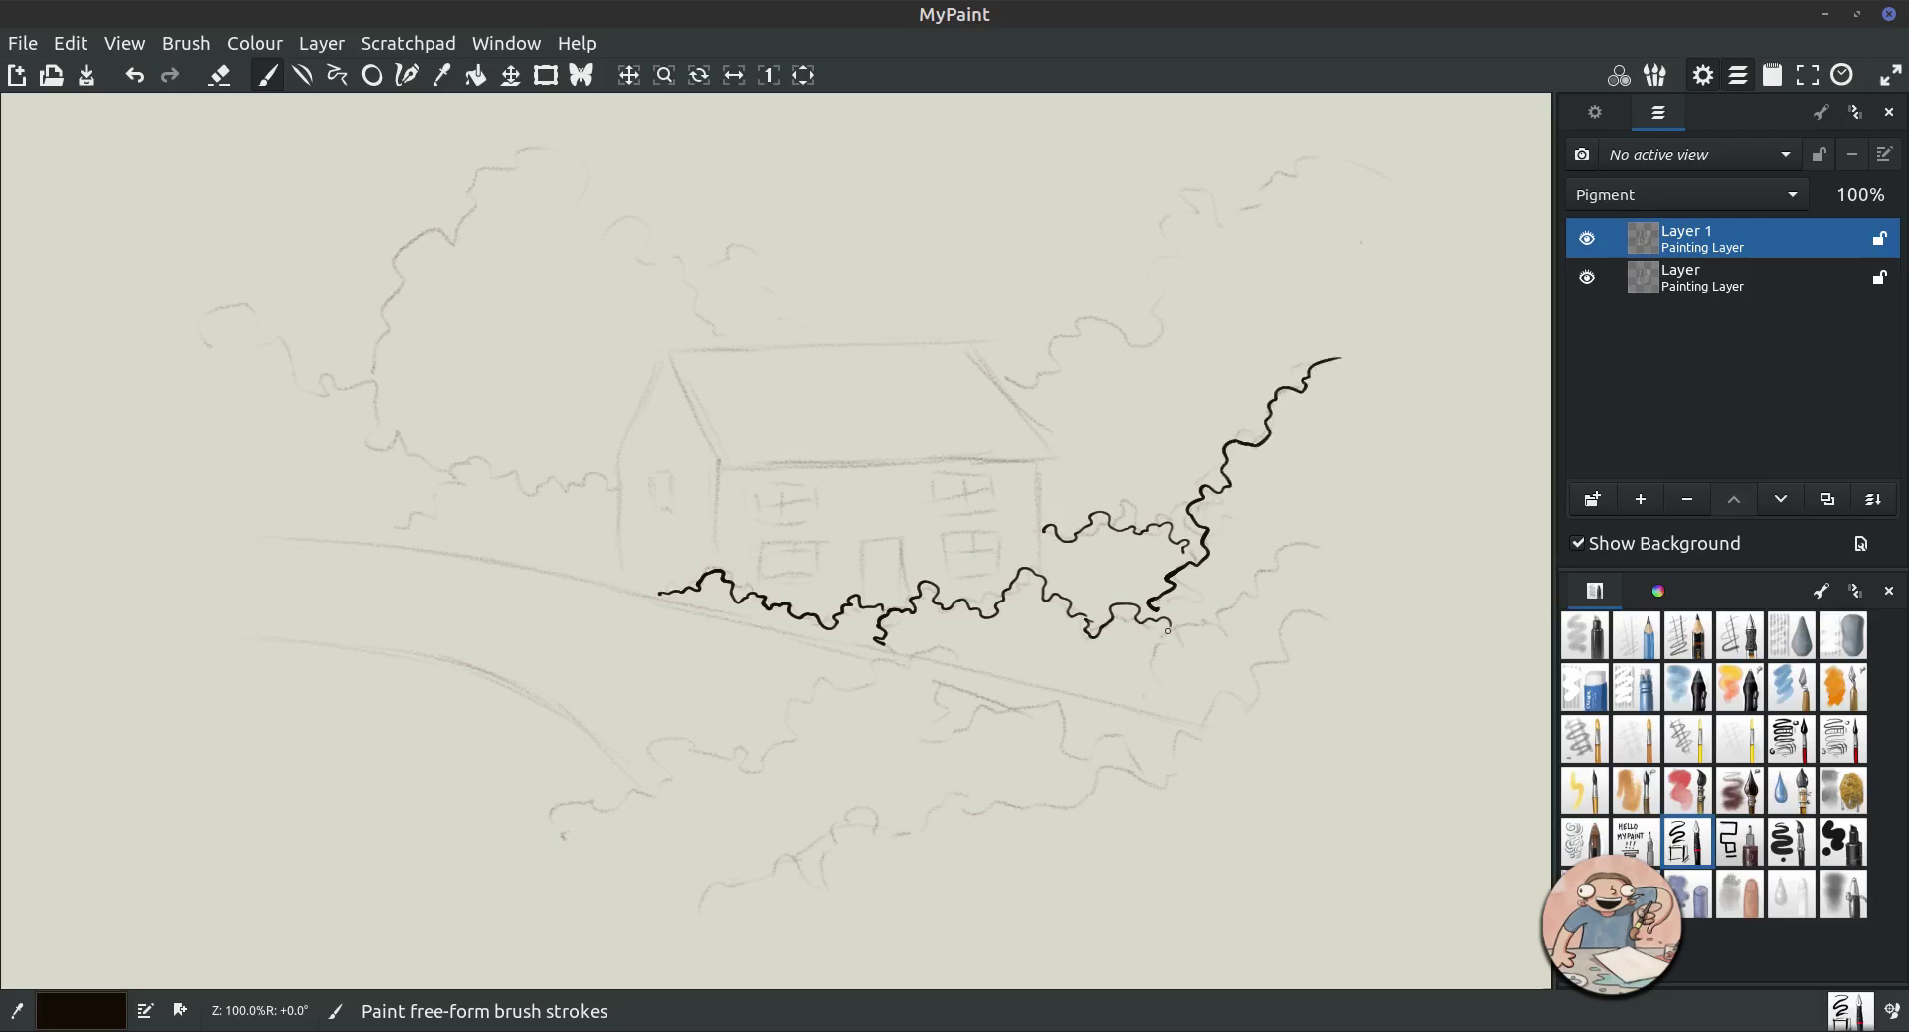
{"action": "mouse_move", "coordinate": [1136, 693]}
{"action": "left_mouse_down"}
{"action": "mouse_move", "coordinate": [1229, 586]}
{"action": "mouse_move", "coordinate": [1274, 589]}
{"action": "mouse_move", "coordinate": [1293, 545]}
{"action": "mouse_move", "coordinate": [1377, 537]}
{"action": "left_mouse_up"}
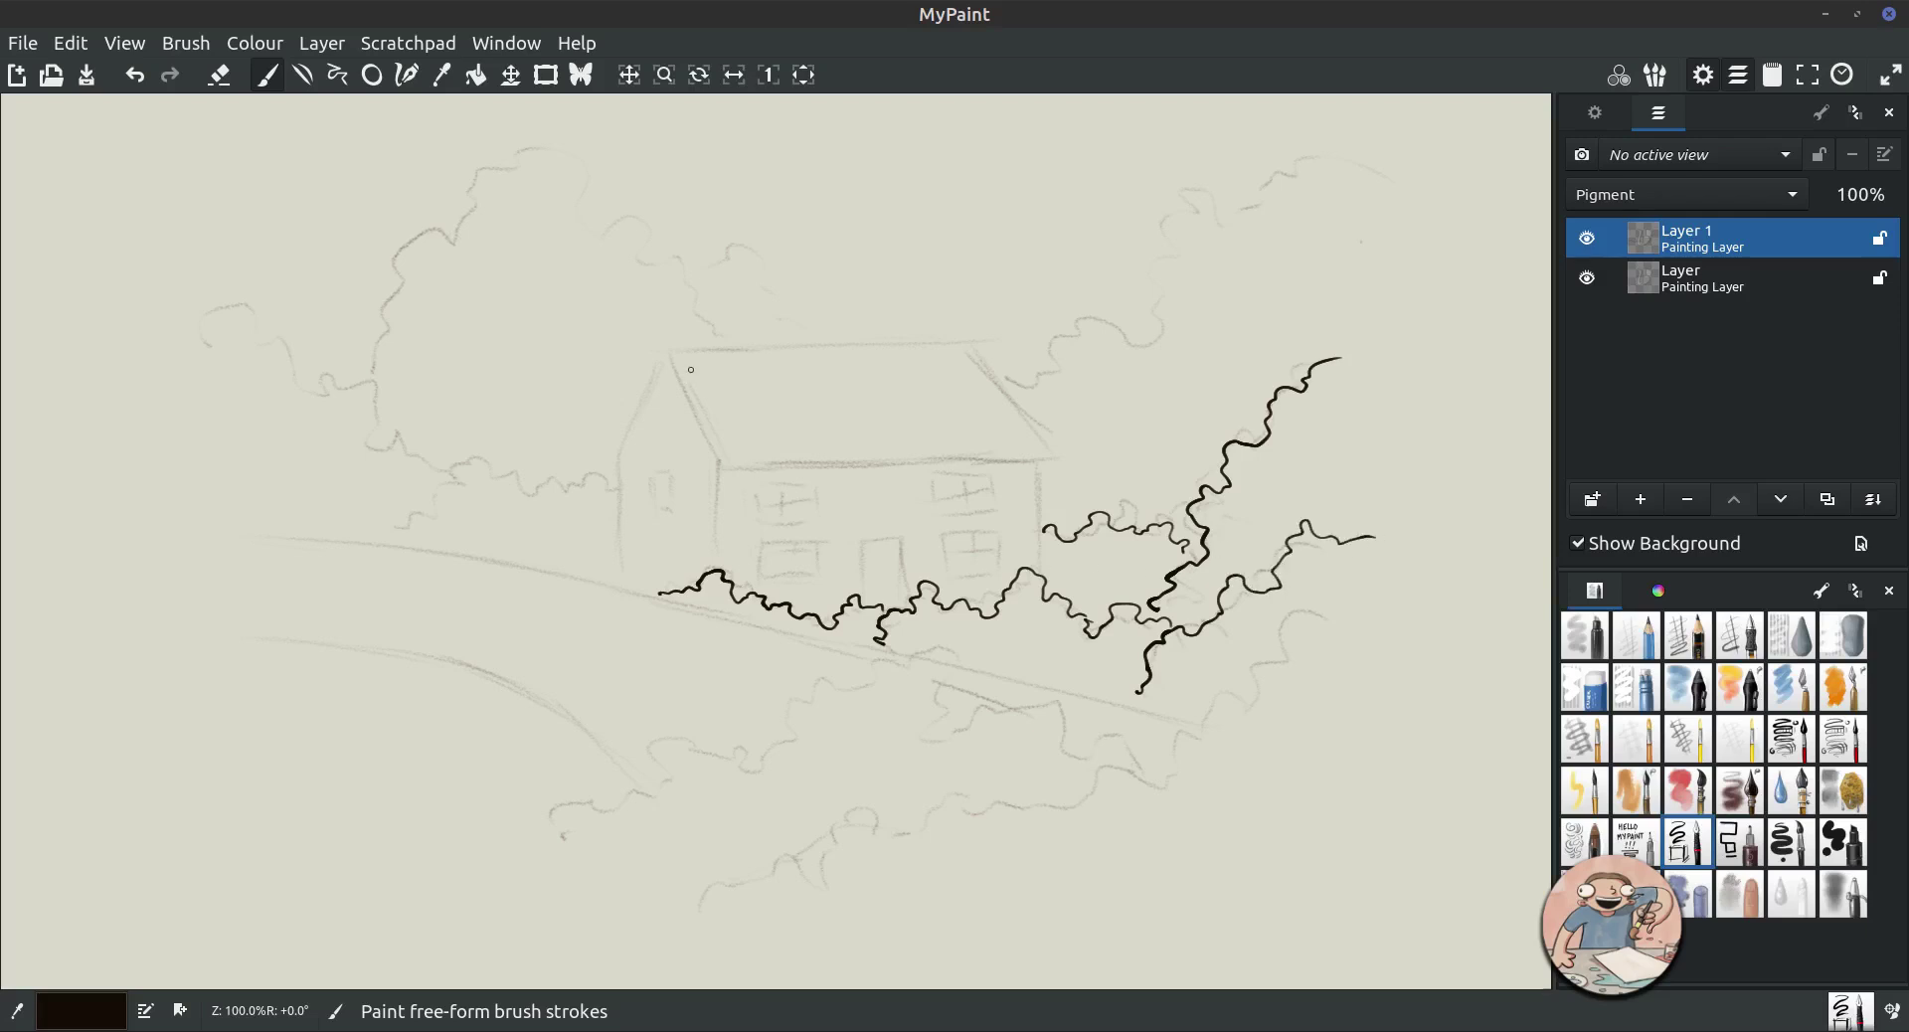
Ink the tree outlines behind the house, one on the right and the large one with foliage on the left.
{"action": "mouse_move", "coordinate": [1003, 384]}
{"action": "left_mouse_down"}
{"action": "mouse_move", "coordinate": [1054, 366]}
{"action": "mouse_move", "coordinate": [1062, 336]}
{"action": "mouse_move", "coordinate": [1107, 356]}
{"action": "mouse_move", "coordinate": [1192, 347]}
{"action": "mouse_move", "coordinate": [1253, 208]}
{"action": "mouse_move", "coordinate": [1380, 185]}
{"action": "left_mouse_up"}
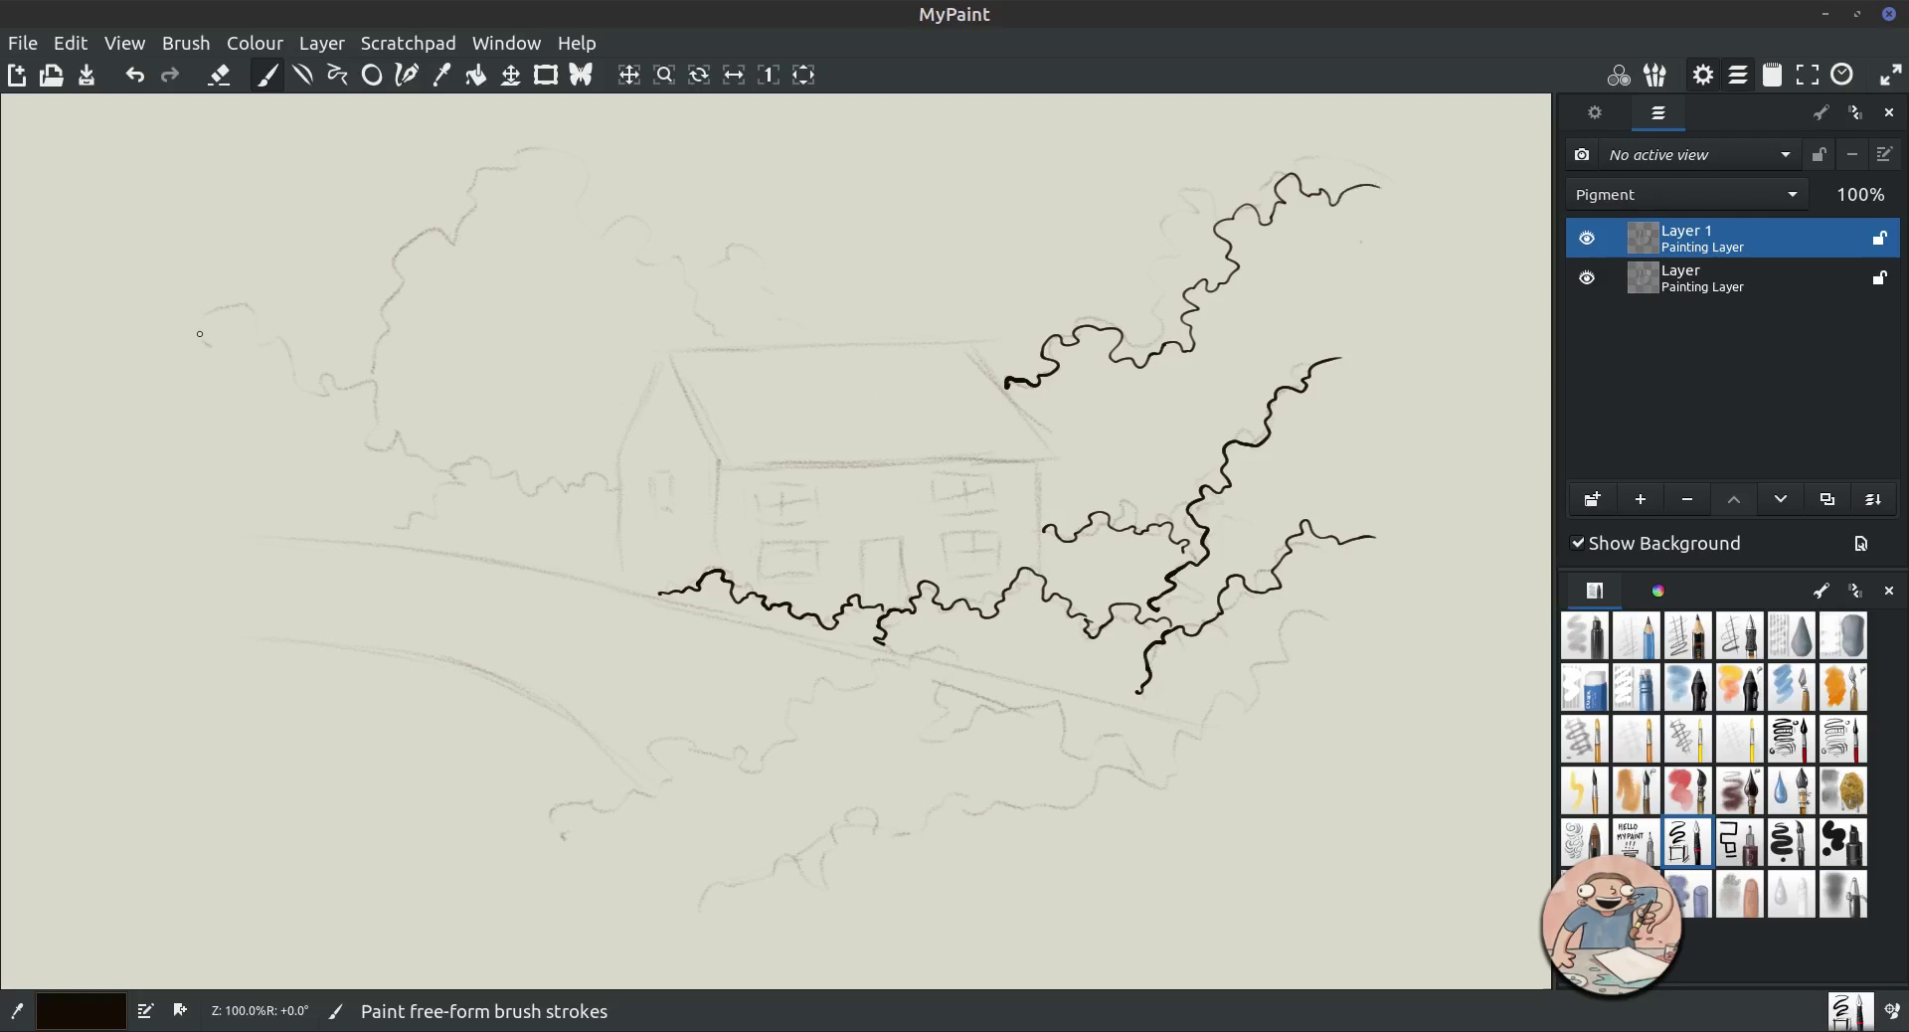
{"action": "mouse_move", "coordinate": [200, 334]}
{"action": "left_mouse_down"}
{"action": "mouse_move", "coordinate": [248, 316]}
{"action": "mouse_move", "coordinate": [275, 398]}
{"action": "mouse_move", "coordinate": [320, 383]}
{"action": "mouse_move", "coordinate": [376, 403]}
{"action": "mouse_move", "coordinate": [374, 442]}
{"action": "mouse_move", "coordinate": [433, 463]}
{"action": "mouse_move", "coordinate": [497, 462]}
{"action": "mouse_move", "coordinate": [527, 486]}
{"action": "mouse_move", "coordinate": [547, 469]}
{"action": "mouse_move", "coordinate": [582, 494]}
{"action": "mouse_move", "coordinate": [610, 467]}
{"action": "left_mouse_up"}
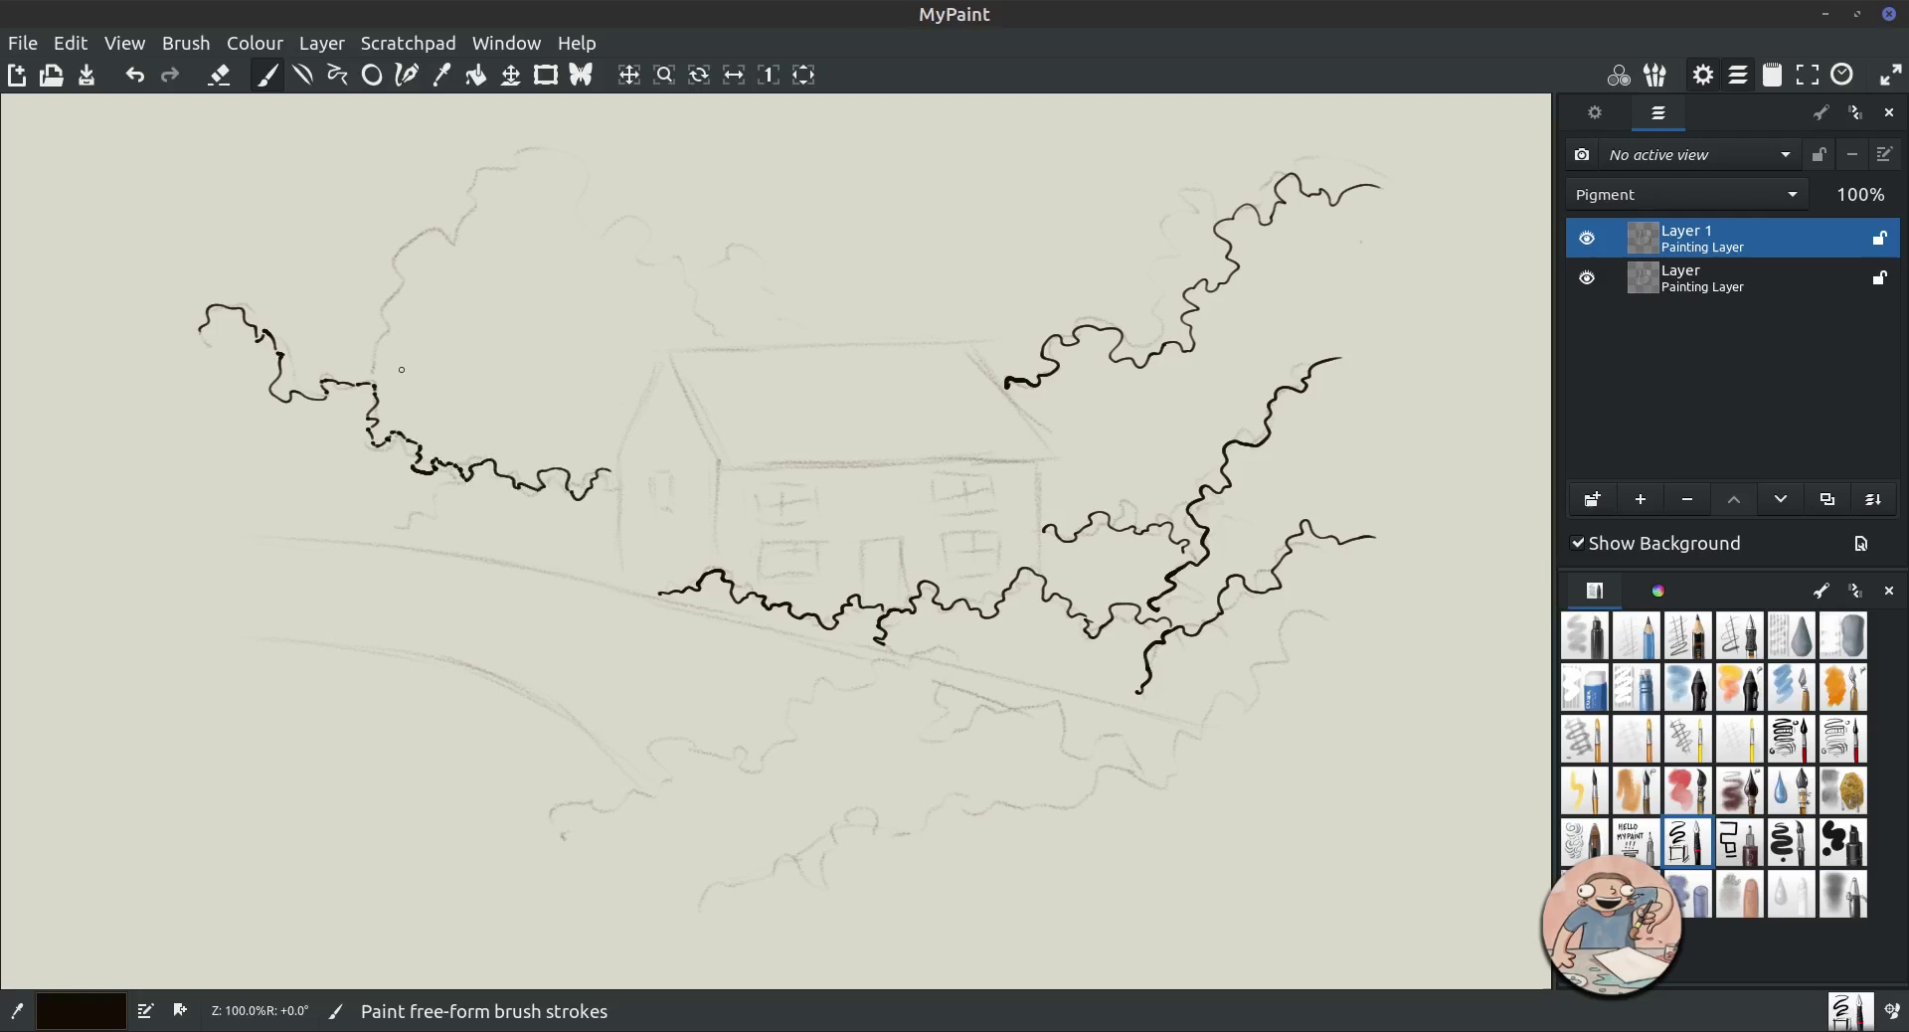
{"action": "mouse_move", "coordinate": [364, 373]}
{"action": "left_mouse_down"}
{"action": "mouse_move", "coordinate": [517, 162]}
{"action": "mouse_move", "coordinate": [608, 200]}
{"action": "mouse_move", "coordinate": [636, 244]}
{"action": "mouse_move", "coordinate": [677, 245]}
{"action": "mouse_move", "coordinate": [761, 340]}
{"action": "left_mouse_up"}
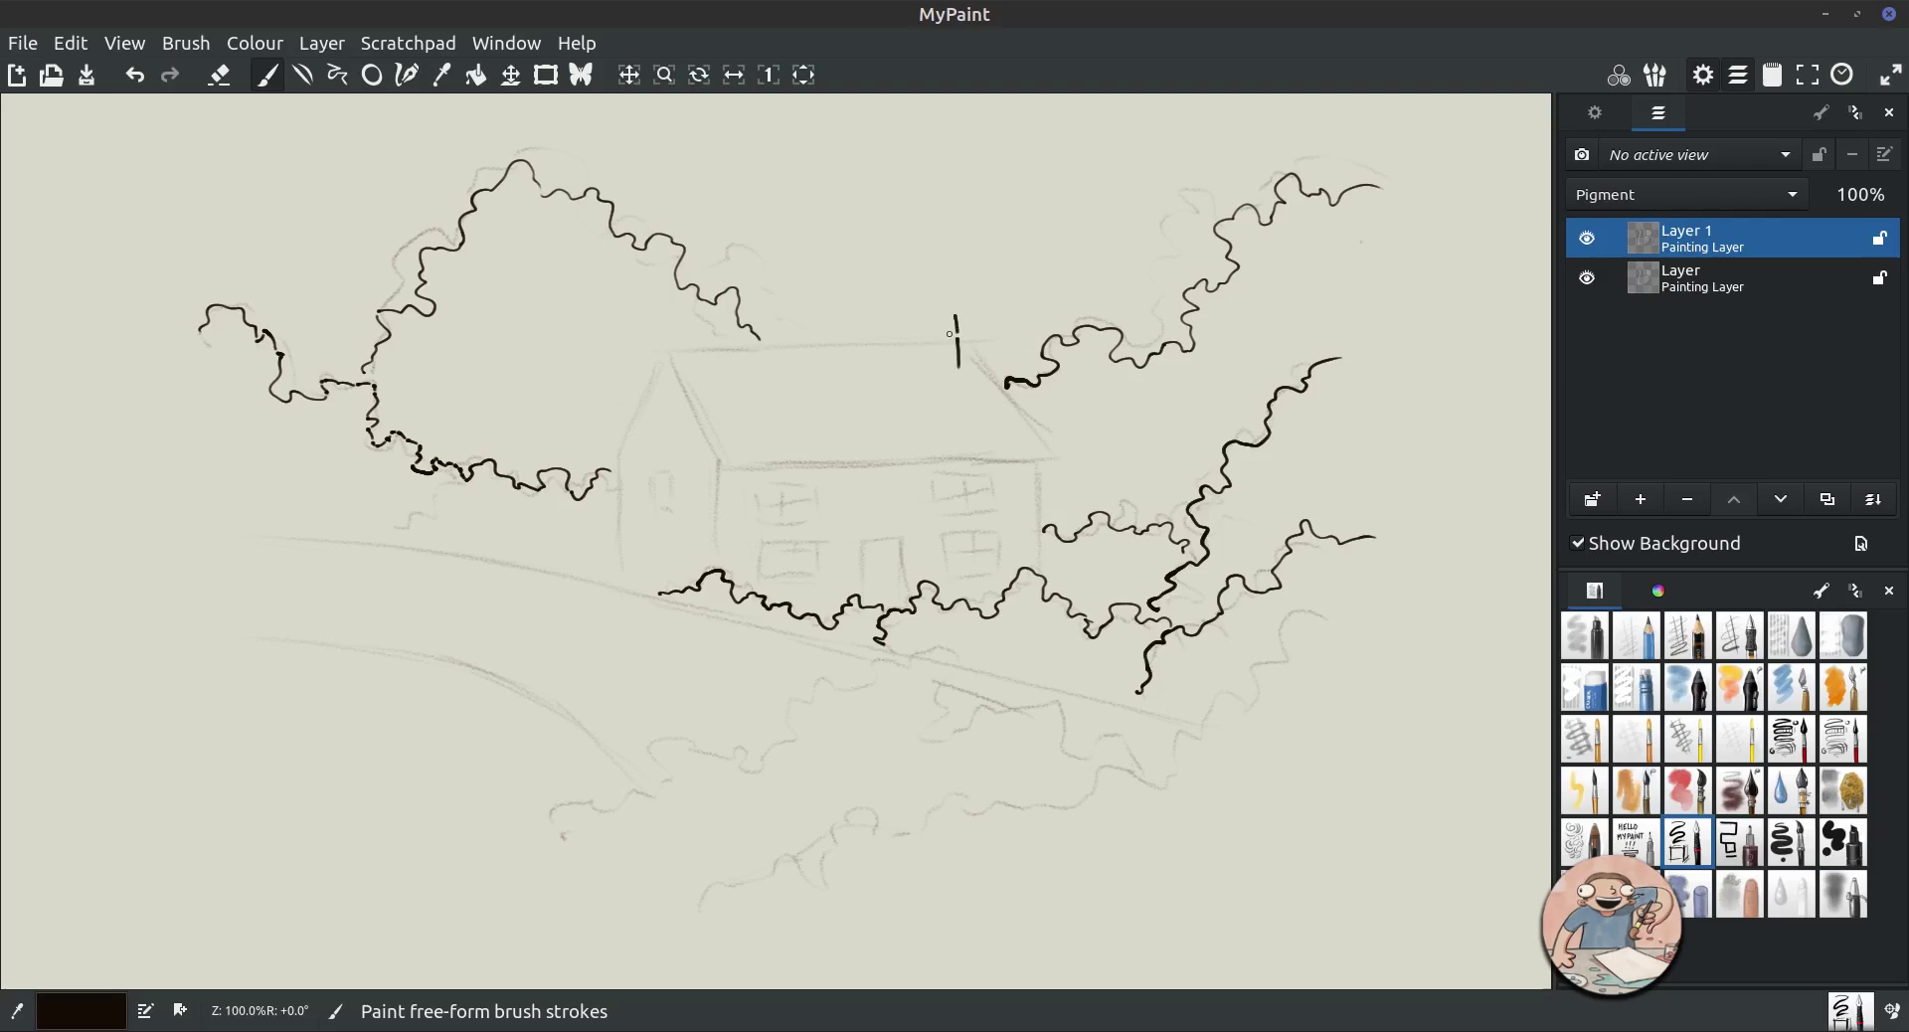
Ink the chimney and the roof's ridge, slopes and eaves, undoing and redrawing stray strokes.
{"action": "mouse_move", "coordinate": [958, 329]}
{"action": "left_mouse_down"}
{"action": "mouse_move", "coordinate": [920, 317]}
{"action": "mouse_move", "coordinate": [921, 362]}
{"action": "mouse_move", "coordinate": [900, 318]}
{"action": "mouse_move", "coordinate": [900, 341]}
{"action": "mouse_move", "coordinate": [920, 356]}
{"action": "mouse_move", "coordinate": [909, 305]}
{"action": "mouse_move", "coordinate": [949, 316]}
{"action": "mouse_move", "coordinate": [962, 366]}
{"action": "mouse_move", "coordinate": [1064, 444]}
{"action": "left_mouse_up"}
{"action": "key", "text": "ctrl+z"}
{"action": "left_click", "coordinate": [134, 75]}
{"action": "left_click_drag", "start_coordinate": [958, 350], "coordinate": [1057, 448]}
{"action": "left_click_drag", "start_coordinate": [673, 370], "coordinate": [729, 460]}
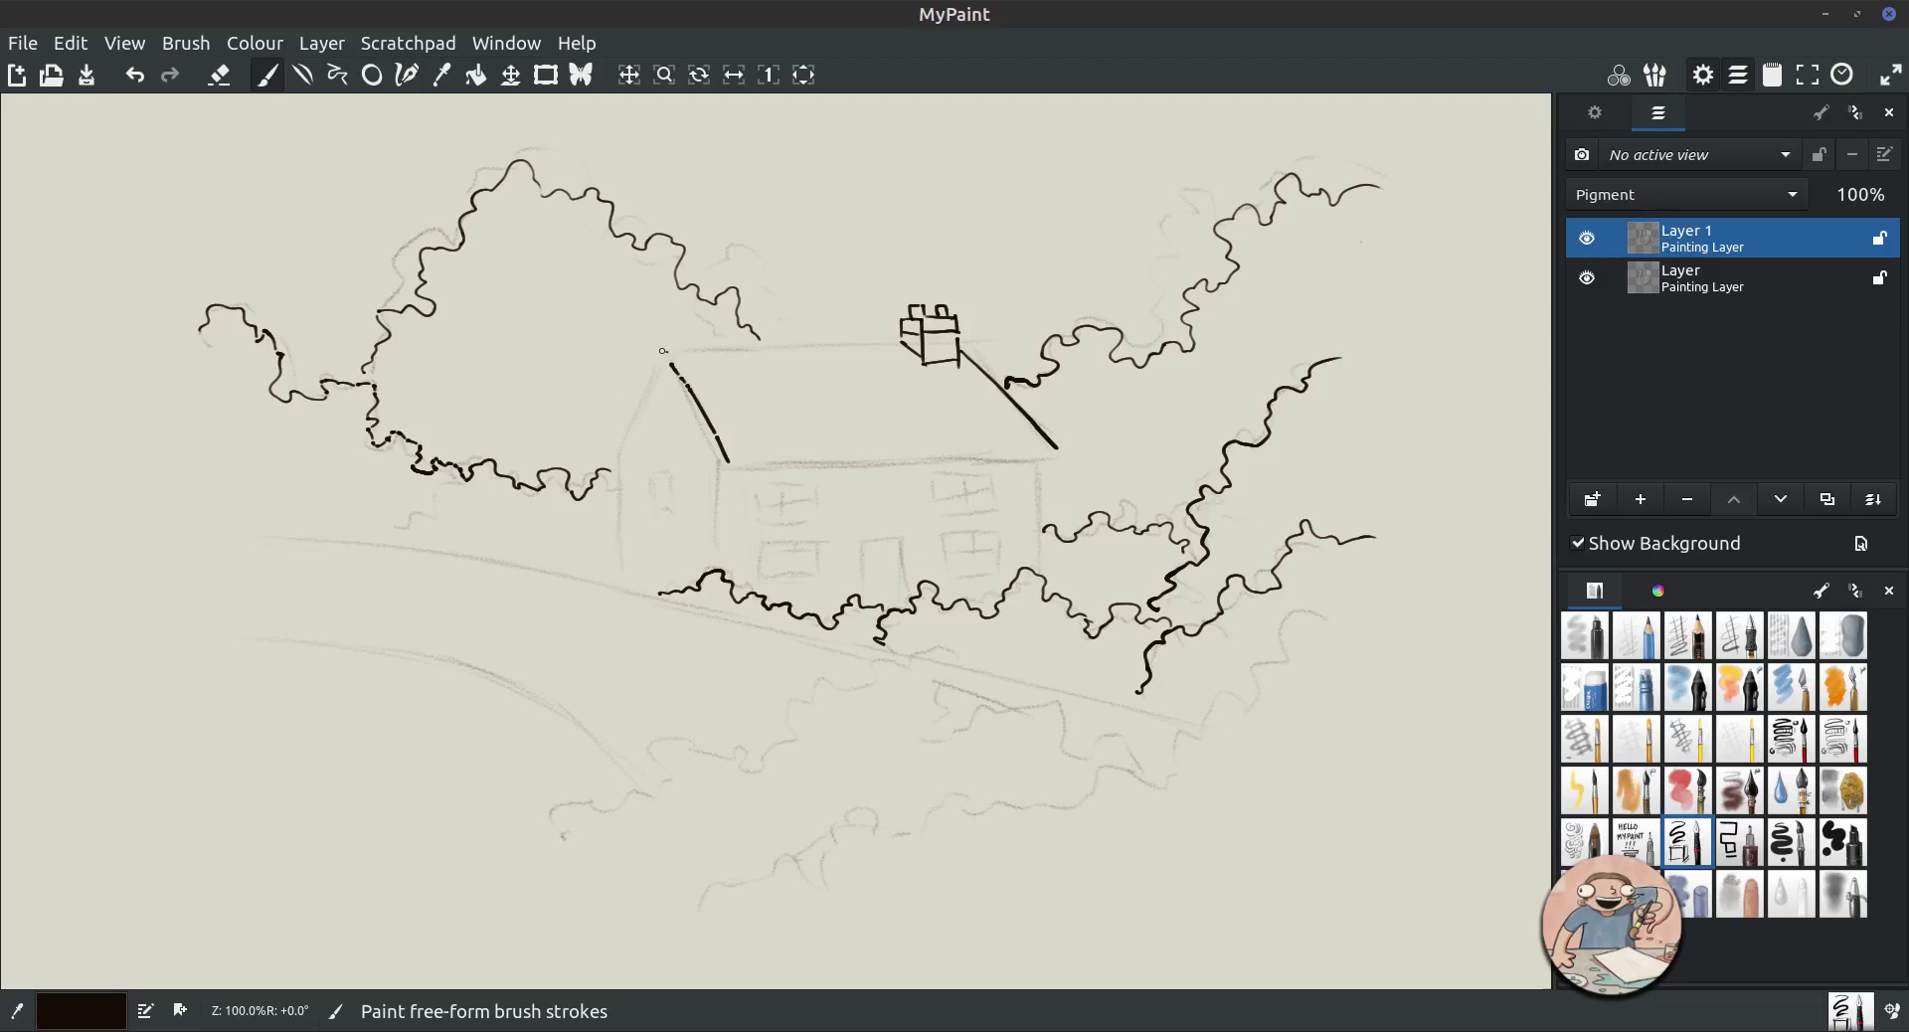
{"action": "left_click_drag", "start_coordinate": [664, 351], "coordinate": [901, 344]}
{"action": "mouse_move", "coordinate": [662, 359]}
{"action": "left_mouse_down"}
{"action": "mouse_move", "coordinate": [614, 468]}
{"action": "mouse_move", "coordinate": [1060, 454]}
{"action": "left_mouse_up"}
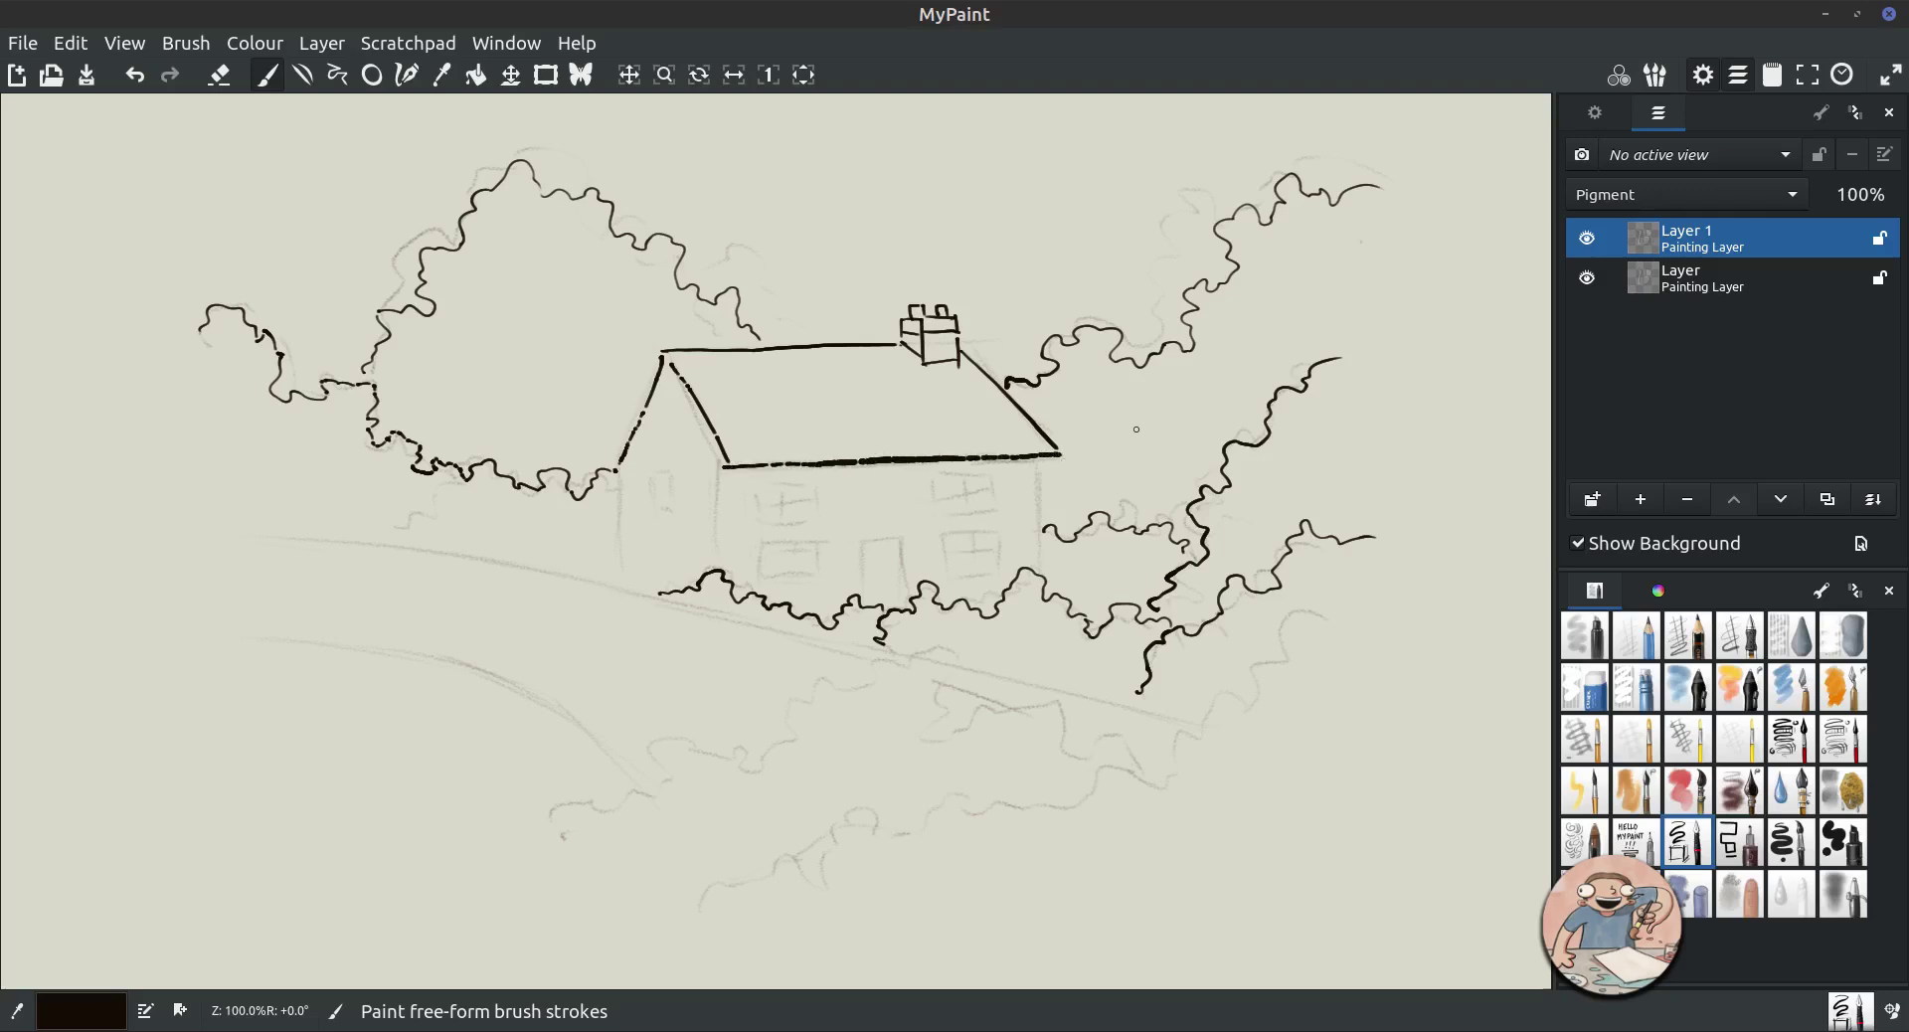
Ink the three vertical wall edges of the house down to the hedge and bridge wall.
{"action": "left_click_drag", "start_coordinate": [1046, 455], "coordinate": [1045, 582]}
{"action": "left_click_drag", "start_coordinate": [721, 462], "coordinate": [721, 561]}
{"action": "left_click_drag", "start_coordinate": [620, 467], "coordinate": [626, 579]}
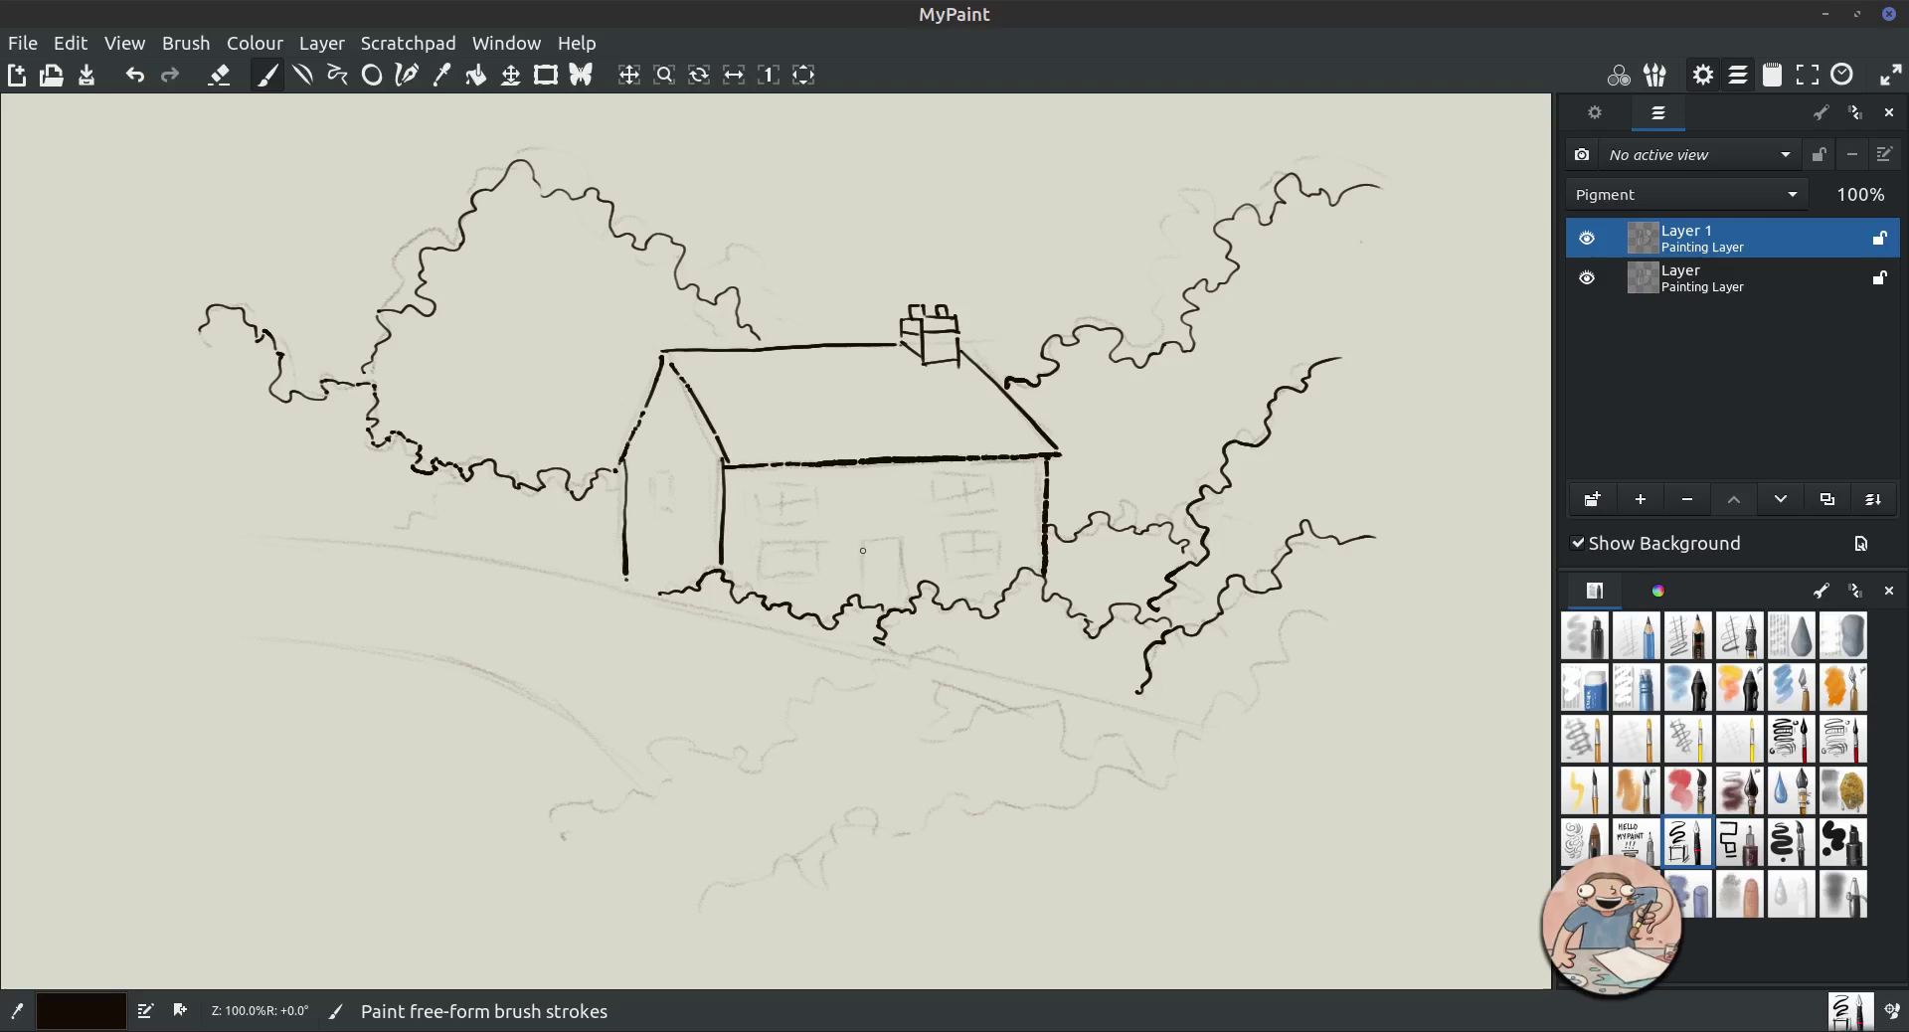
Ink the front door, the four paned front windows and the small gable-end window.
{"action": "mouse_move", "coordinate": [863, 548]}
{"action": "left_mouse_down"}
{"action": "mouse_move", "coordinate": [863, 593]}
{"action": "mouse_move", "coordinate": [902, 595]}
{"action": "mouse_move", "coordinate": [887, 544]}
{"action": "mouse_move", "coordinate": [939, 545]}
{"action": "mouse_move", "coordinate": [942, 570]}
{"action": "mouse_move", "coordinate": [941, 542]}
{"action": "mouse_move", "coordinate": [998, 539]}
{"action": "mouse_move", "coordinate": [994, 574]}
{"action": "mouse_move", "coordinate": [944, 578]}
{"action": "mouse_move", "coordinate": [968, 542]}
{"action": "mouse_move", "coordinate": [971, 572]}
{"action": "mouse_move", "coordinate": [945, 562]}
{"action": "mouse_move", "coordinate": [992, 562]}
{"action": "left_mouse_up"}
{"action": "left_click_drag", "start_coordinate": [938, 477], "coordinate": [943, 515]}
{"action": "mouse_move", "coordinate": [936, 479]}
{"action": "left_mouse_down"}
{"action": "mouse_move", "coordinate": [994, 471]}
{"action": "mouse_move", "coordinate": [995, 511]}
{"action": "mouse_move", "coordinate": [967, 507]}
{"action": "mouse_move", "coordinate": [991, 495]}
{"action": "left_mouse_up"}
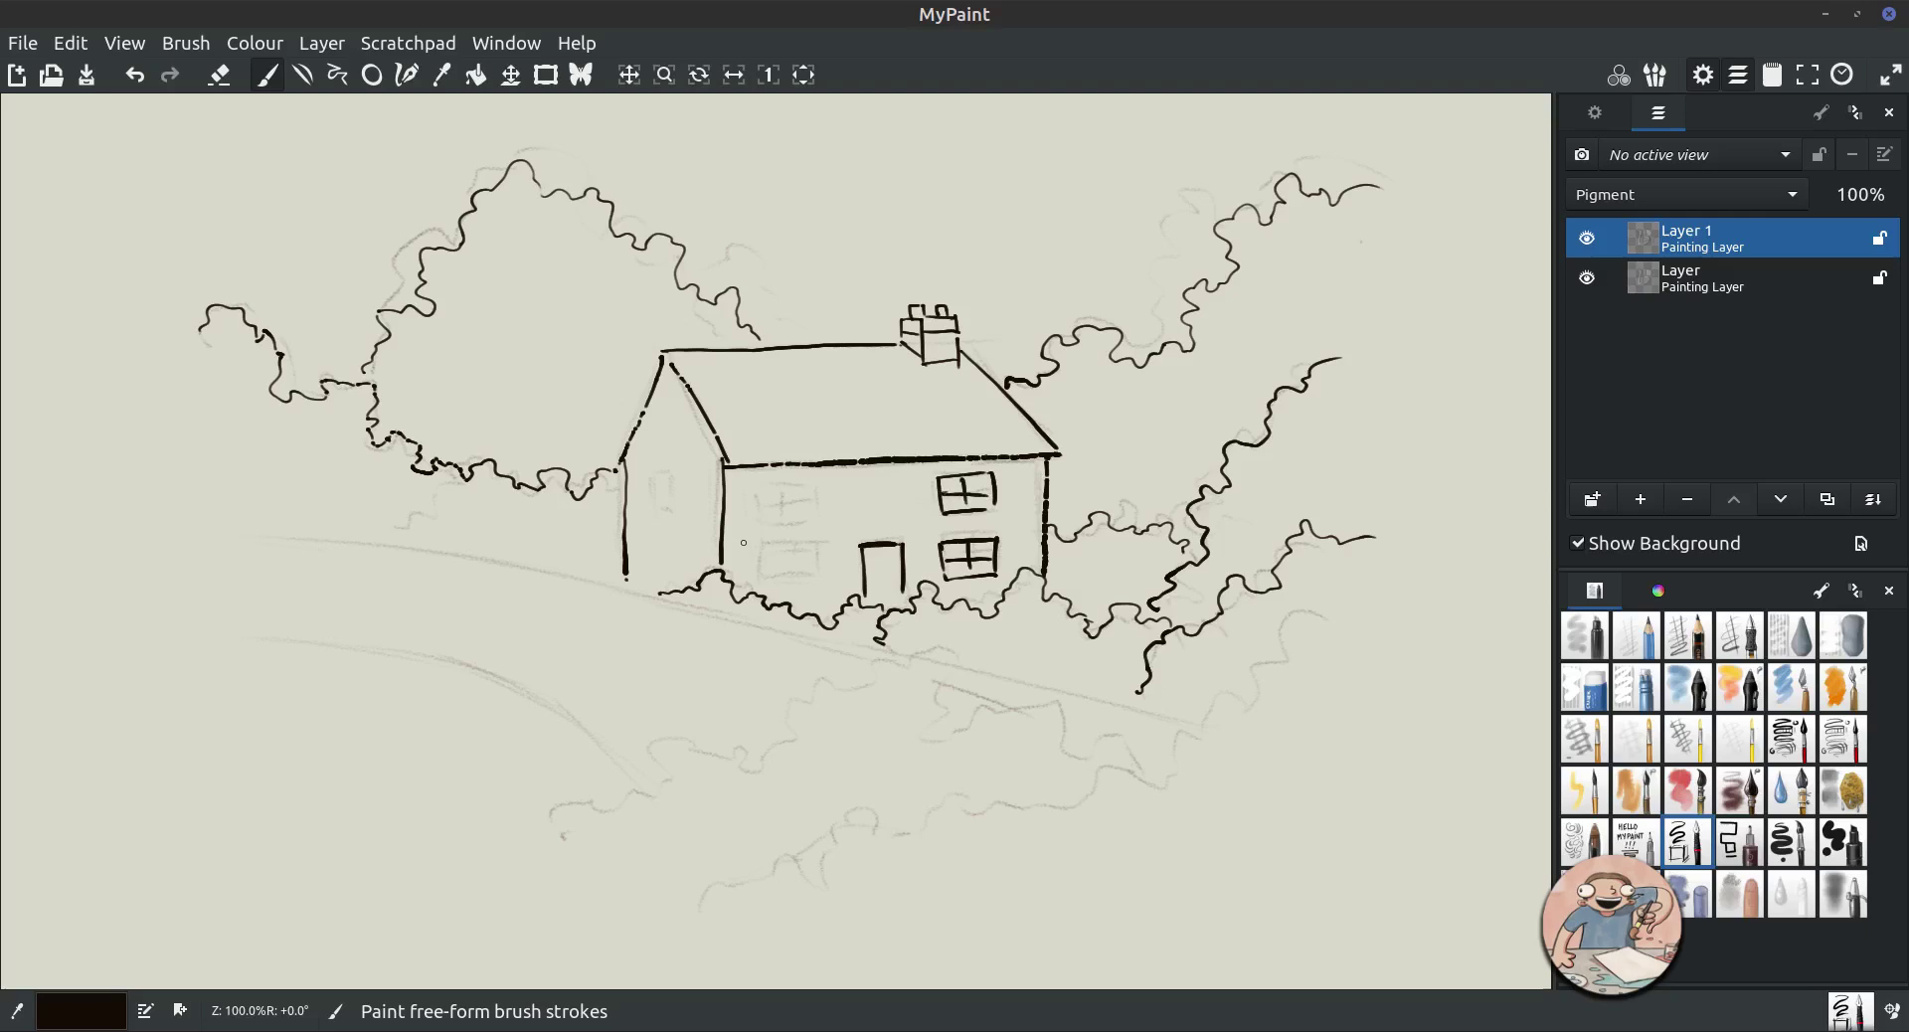
{"action": "mouse_move", "coordinate": [818, 547]}
{"action": "left_mouse_down"}
{"action": "mouse_move", "coordinate": [819, 581]}
{"action": "mouse_move", "coordinate": [763, 551]}
{"action": "mouse_move", "coordinate": [767, 580]}
{"action": "mouse_move", "coordinate": [818, 579]}
{"action": "mouse_move", "coordinate": [788, 575]}
{"action": "left_mouse_up"}
{"action": "left_click_drag", "start_coordinate": [767, 563], "coordinate": [803, 563]}
{"action": "mouse_move", "coordinate": [761, 487]}
{"action": "left_mouse_down"}
{"action": "mouse_move", "coordinate": [764, 519]}
{"action": "mouse_move", "coordinate": [817, 482]}
{"action": "mouse_move", "coordinate": [795, 518]}
{"action": "mouse_move", "coordinate": [767, 519]}
{"action": "mouse_move", "coordinate": [808, 502]}
{"action": "mouse_move", "coordinate": [789, 519]}
{"action": "left_mouse_up"}
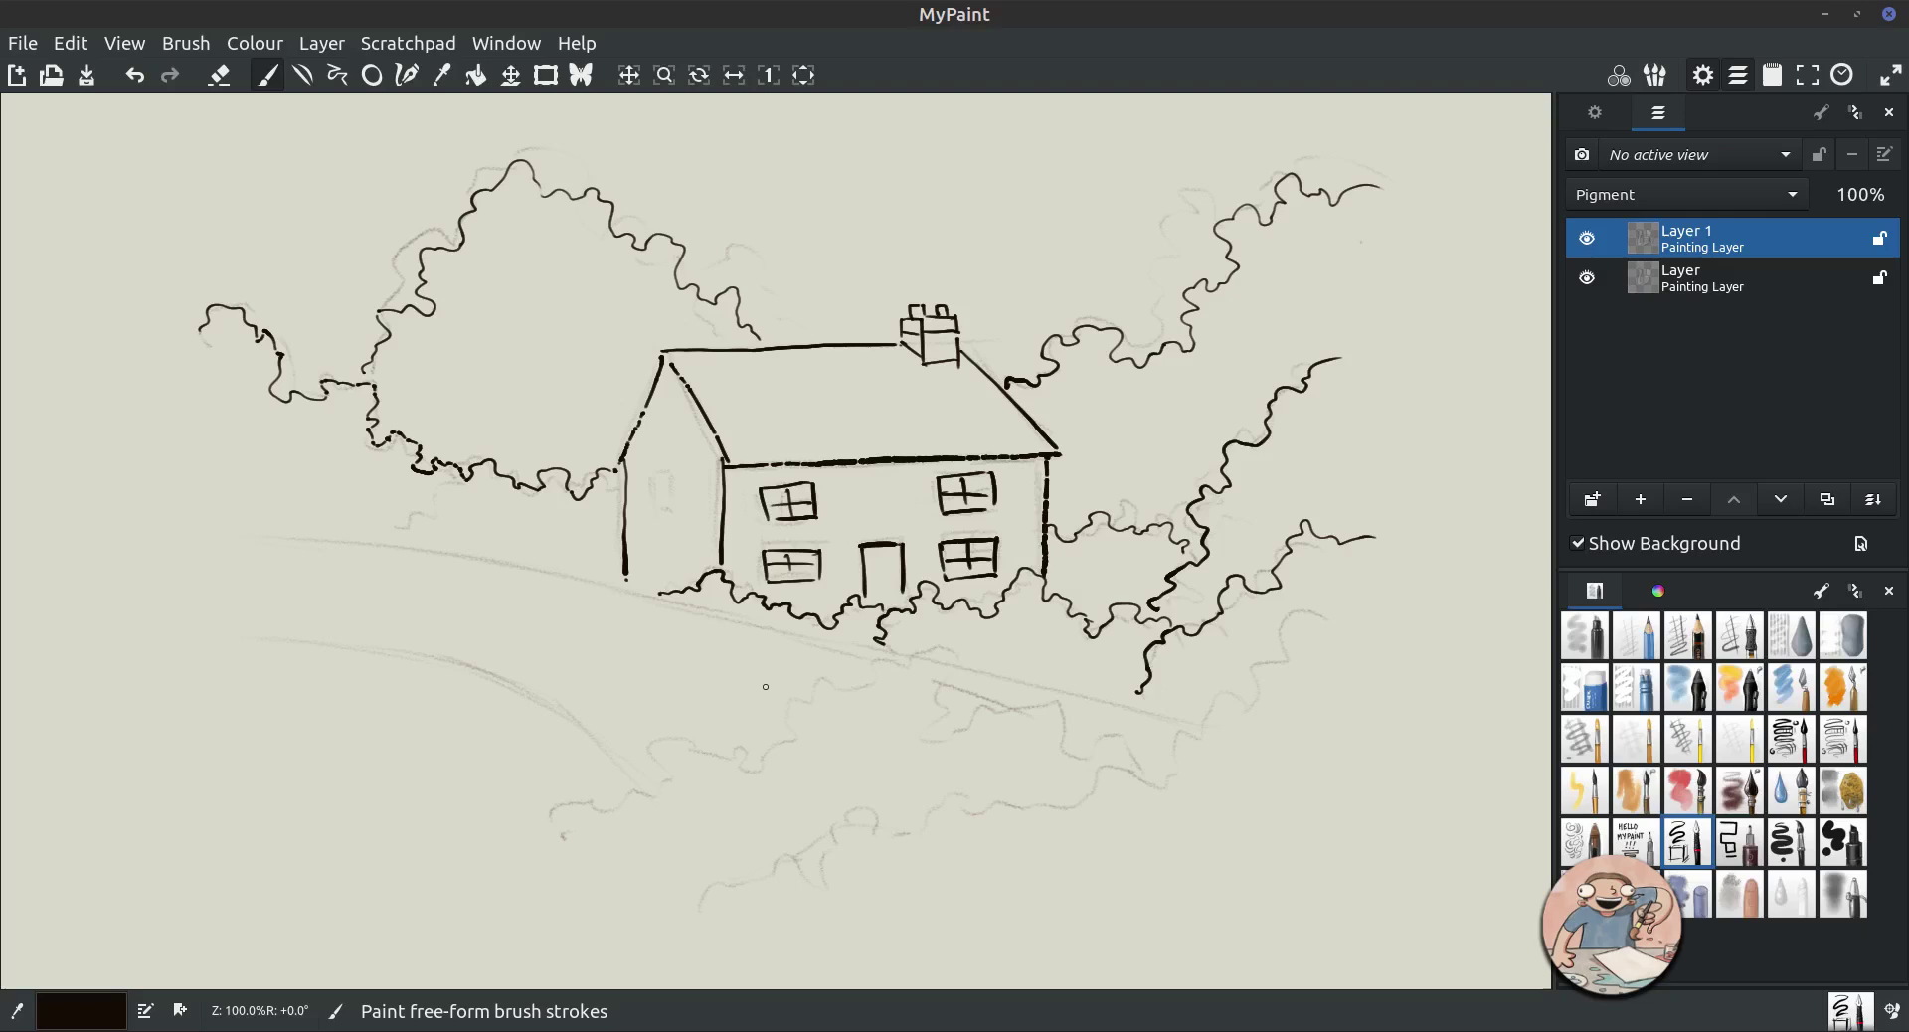
{"action": "left_click_drag", "start_coordinate": [671, 477], "coordinate": [660, 509]}
{"action": "left_click_drag", "start_coordinate": [660, 509], "coordinate": [675, 509]}
Ink the bridge wall's top edge and the wavy foreground bushes in thick lines.
{"action": "mouse_move", "coordinate": [282, 533]}
{"action": "left_mouse_down"}
{"action": "mouse_move", "coordinate": [490, 557]}
{"action": "mouse_move", "coordinate": [900, 656]}
{"action": "left_mouse_up"}
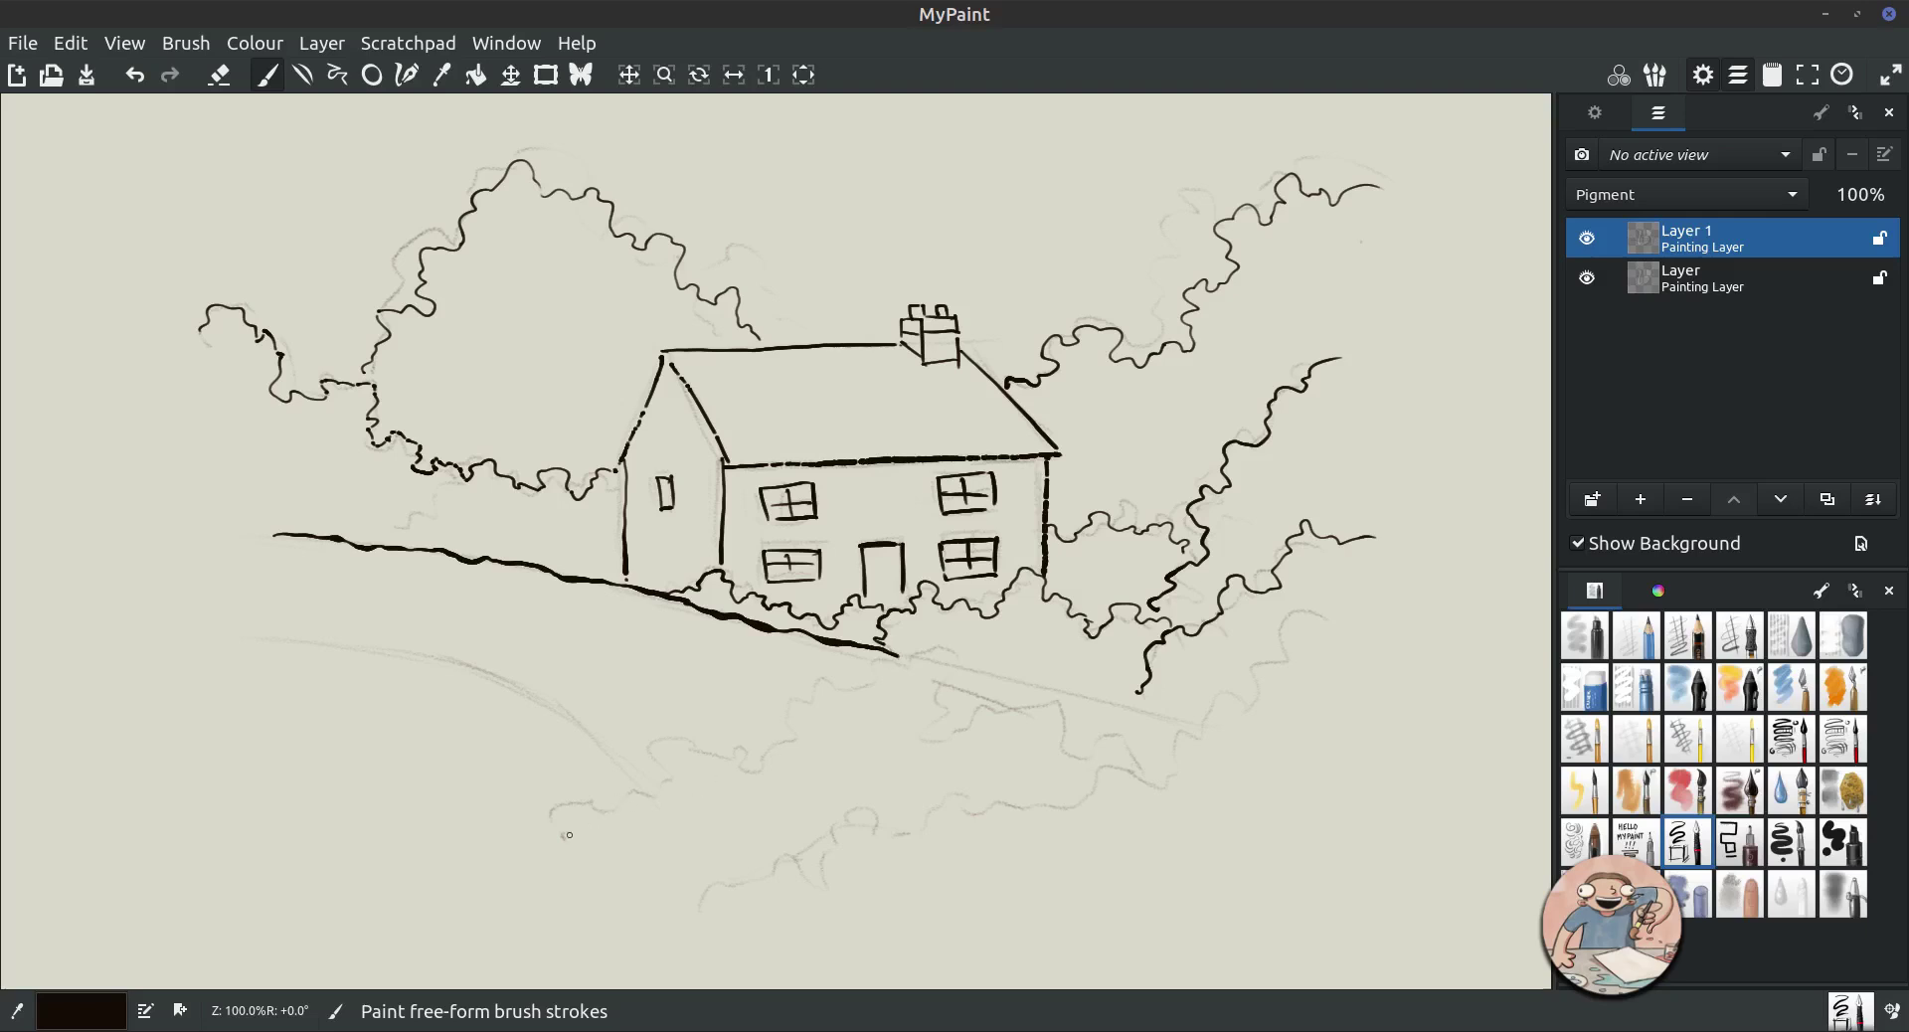
{"action": "mouse_move", "coordinate": [554, 844]}
{"action": "left_mouse_down"}
{"action": "mouse_move", "coordinate": [582, 804]}
{"action": "mouse_move", "coordinate": [606, 817]}
{"action": "mouse_move", "coordinate": [654, 789]}
{"action": "mouse_move", "coordinate": [656, 748]}
{"action": "mouse_move", "coordinate": [718, 770]}
{"action": "mouse_move", "coordinate": [787, 752]}
{"action": "mouse_move", "coordinate": [777, 724]}
{"action": "mouse_move", "coordinate": [800, 698]}
{"action": "mouse_move", "coordinate": [909, 659]}
{"action": "mouse_move", "coordinate": [934, 661]}
{"action": "mouse_move", "coordinate": [956, 712]}
{"action": "mouse_move", "coordinate": [985, 701]}
{"action": "mouse_move", "coordinate": [1022, 737]}
{"action": "mouse_move", "coordinate": [1071, 734]}
{"action": "mouse_move", "coordinate": [1097, 773]}
{"action": "left_mouse_up"}
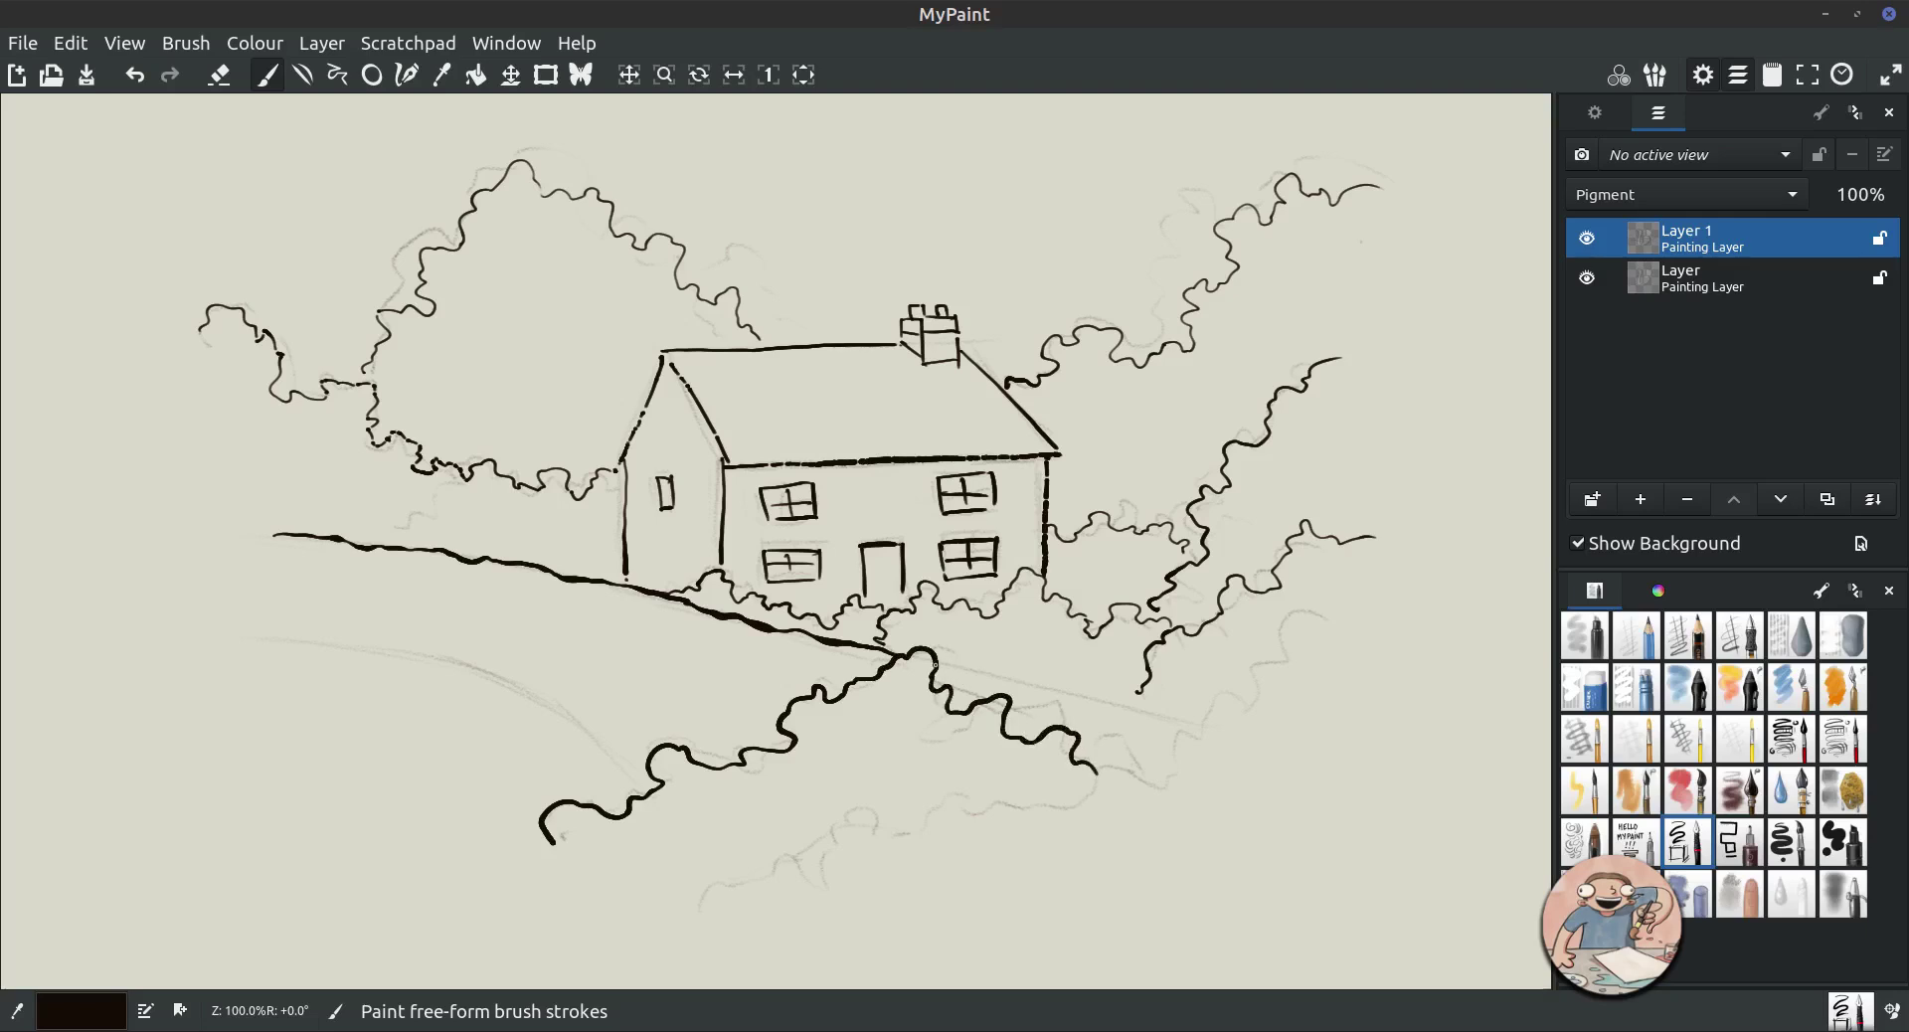
{"action": "left_click_drag", "start_coordinate": [934, 663], "coordinate": [1198, 724]}
{"action": "mouse_move", "coordinate": [703, 891]}
{"action": "left_mouse_down"}
{"action": "mouse_move", "coordinate": [920, 817]}
{"action": "mouse_move", "coordinate": [1036, 873]}
{"action": "mouse_move", "coordinate": [990, 801]}
{"action": "mouse_move", "coordinate": [1139, 770]}
{"action": "mouse_move", "coordinate": [1200, 742]}
{"action": "mouse_move", "coordinate": [1223, 701]}
{"action": "mouse_move", "coordinate": [1273, 712]}
{"action": "mouse_move", "coordinate": [1320, 659]}
{"action": "mouse_move", "coordinate": [1353, 702]}
{"action": "mouse_move", "coordinate": [1384, 696]}
{"action": "left_mouse_up"}
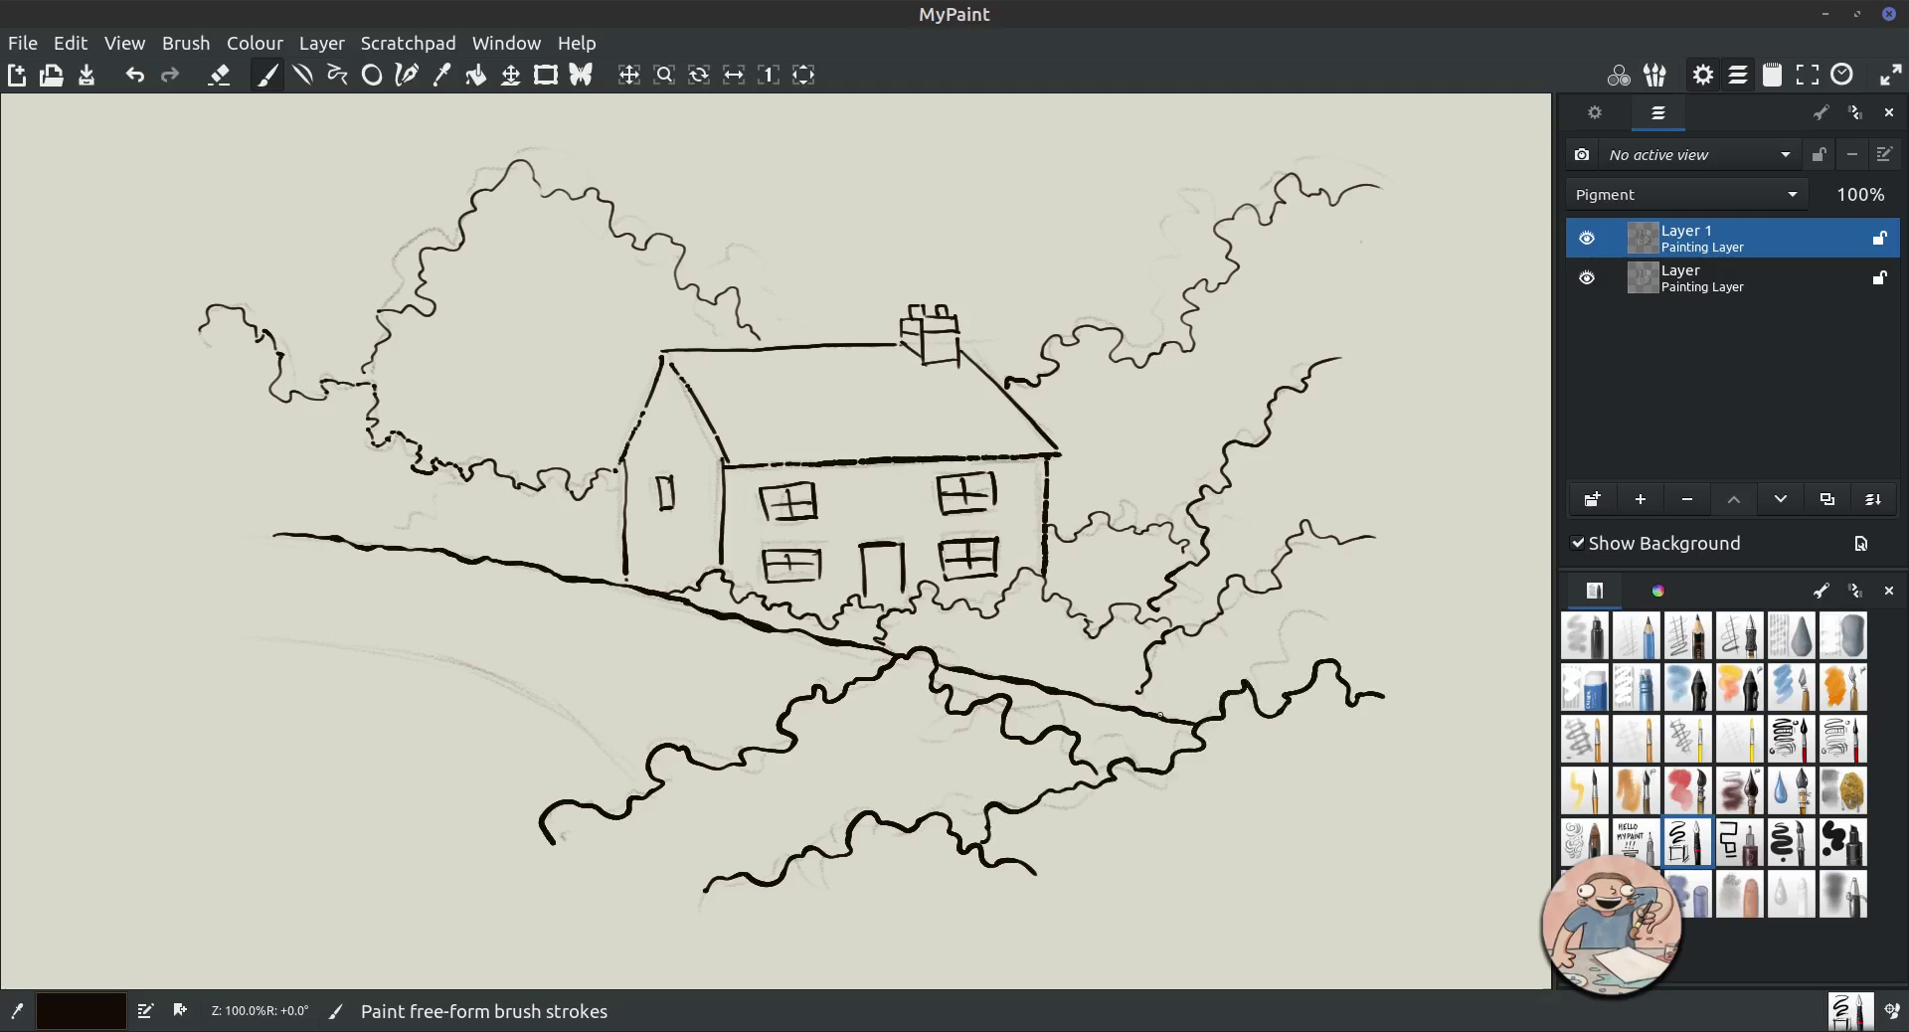
Ink the arch's lower curve and the wall's second edge, and divide the top course with short stone joints.
{"action": "mouse_move", "coordinate": [274, 641]}
{"action": "left_mouse_down"}
{"action": "mouse_move", "coordinate": [511, 676]}
{"action": "mouse_move", "coordinate": [660, 784]}
{"action": "left_mouse_up"}
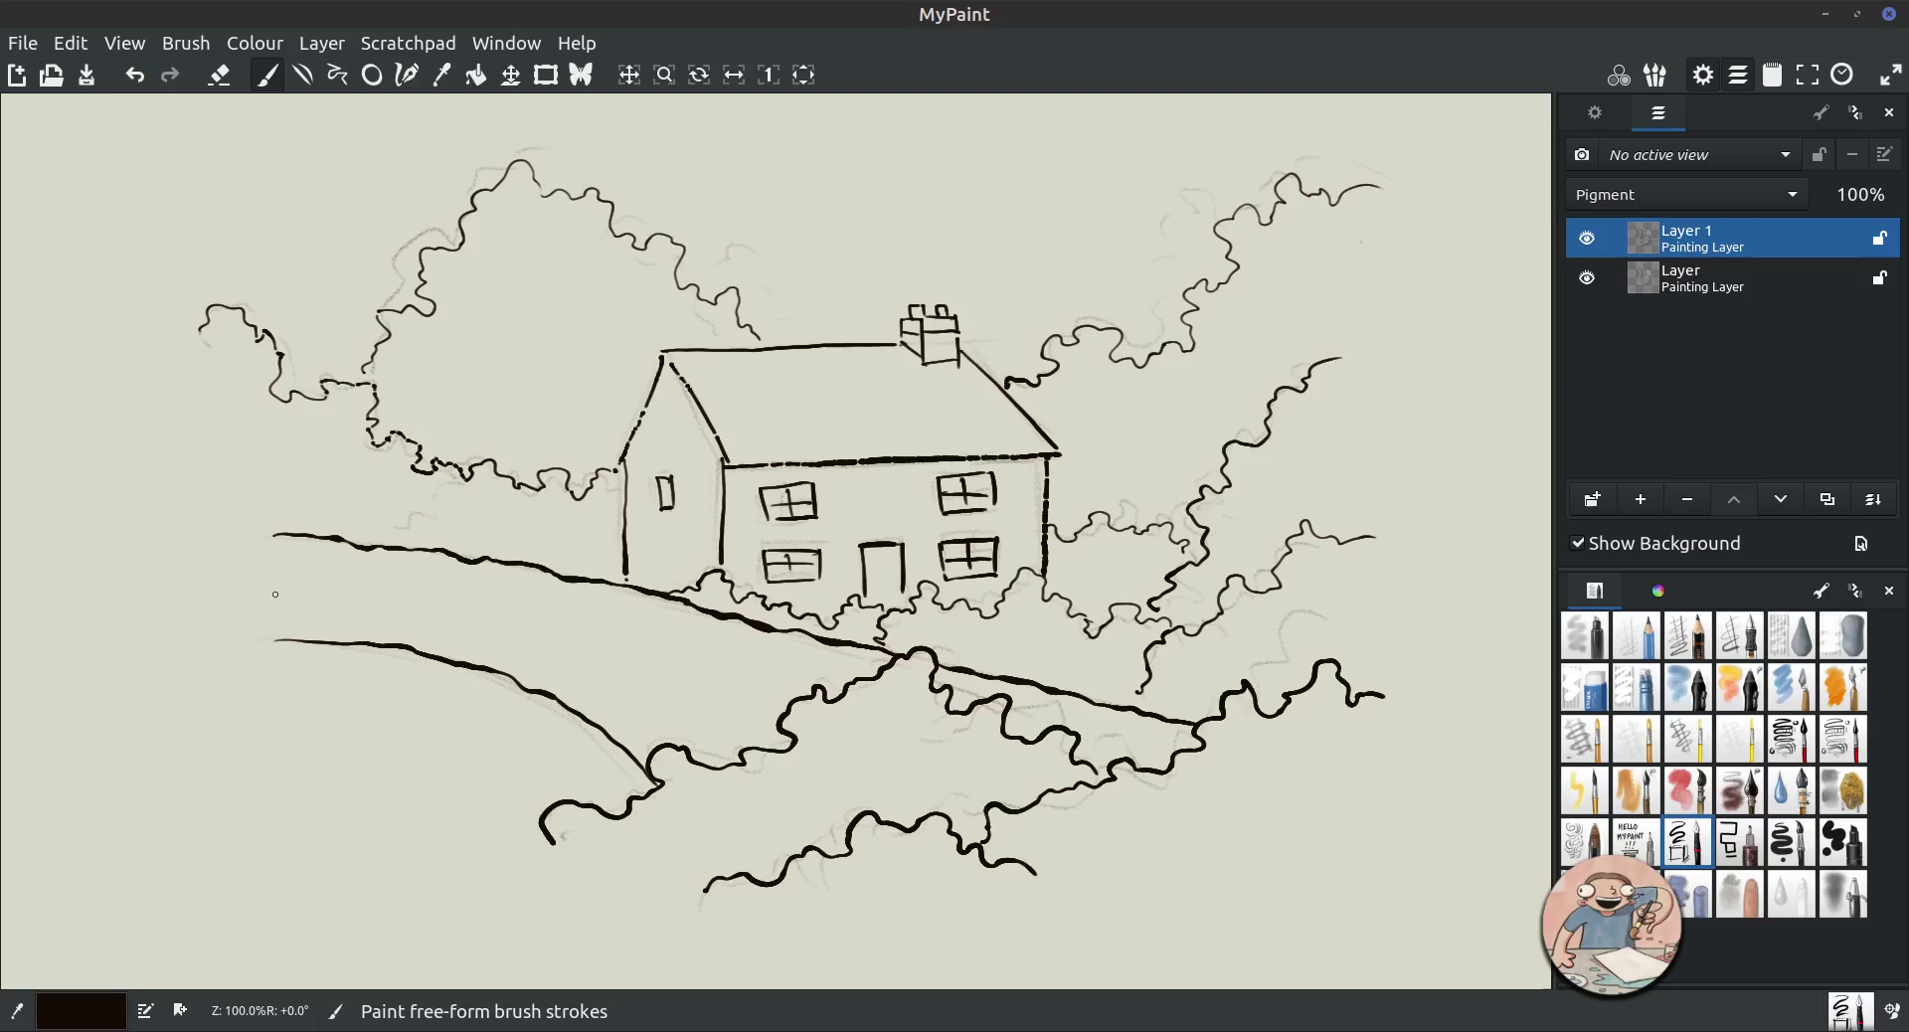
{"action": "mouse_move", "coordinate": [275, 592]}
{"action": "left_mouse_down"}
{"action": "mouse_move", "coordinate": [506, 615]}
{"action": "mouse_move", "coordinate": [818, 703]}
{"action": "left_mouse_up"}
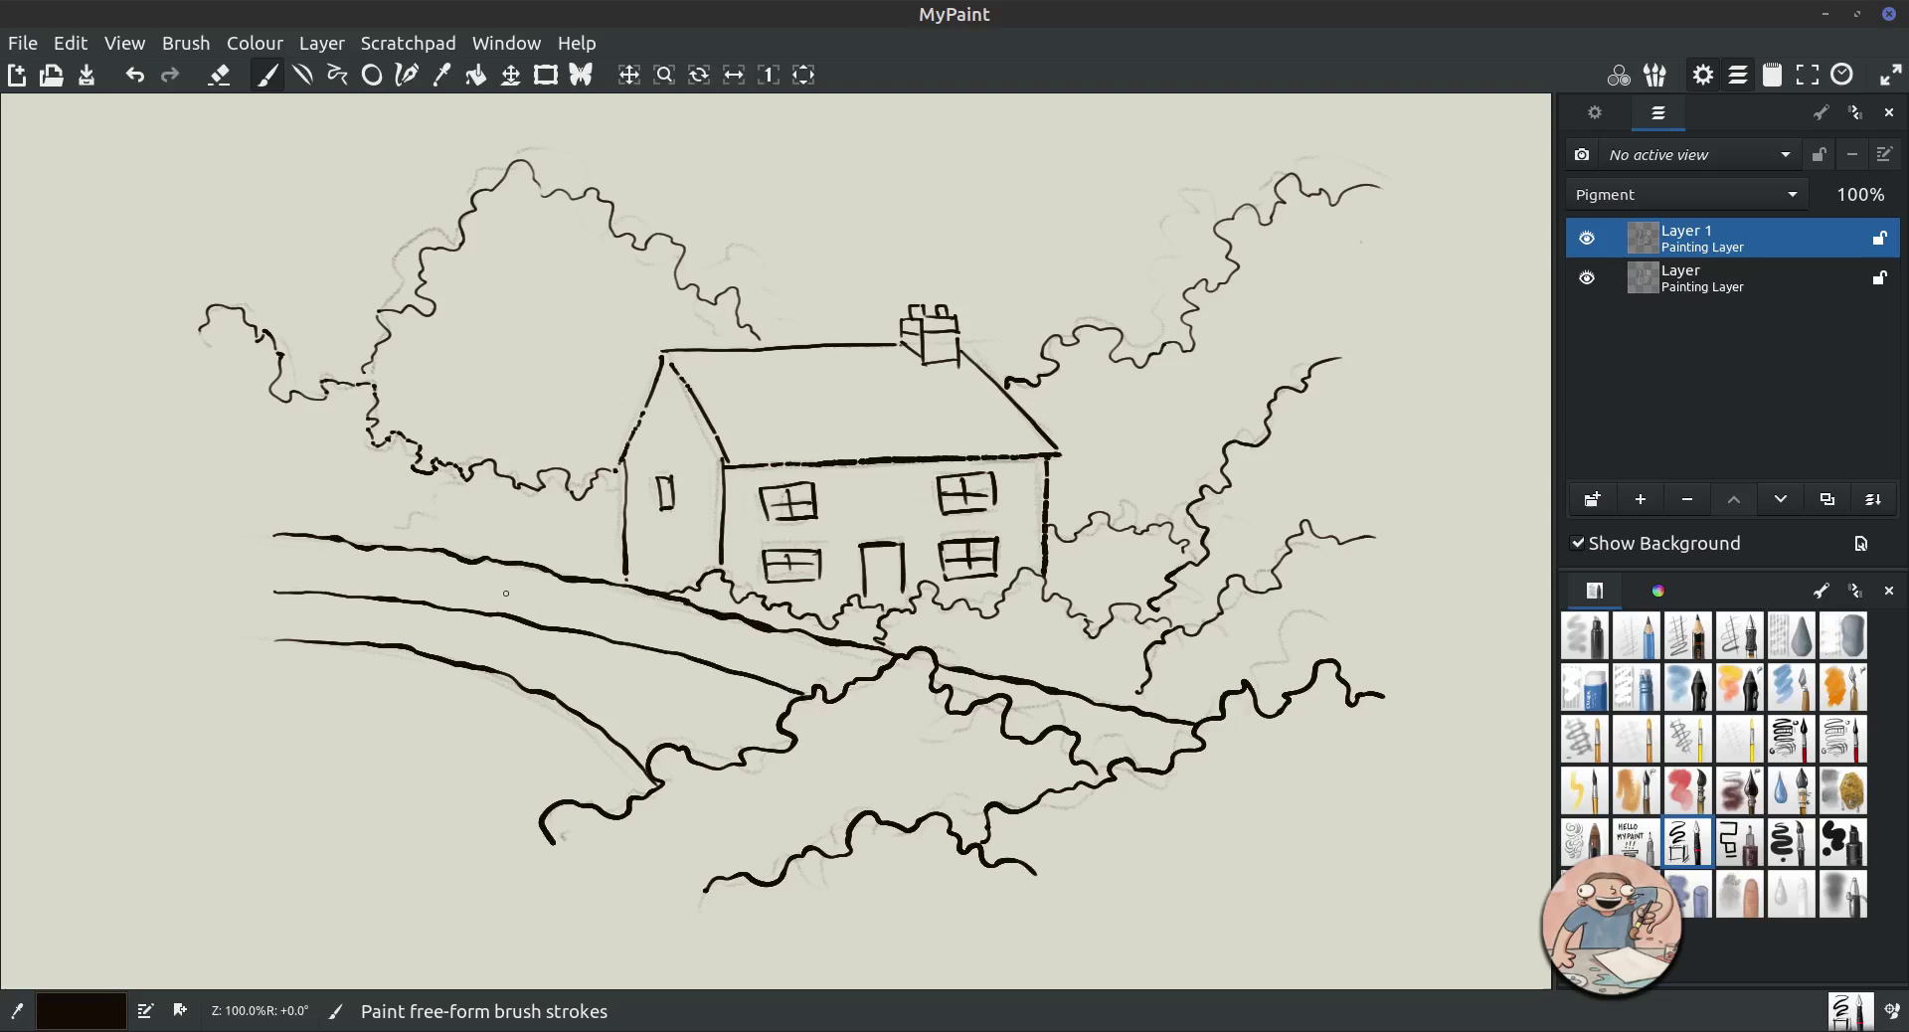
{"action": "left_click_drag", "start_coordinate": [415, 550], "coordinate": [414, 598]}
{"action": "left_click_drag", "start_coordinate": [559, 581], "coordinate": [555, 627]}
{"action": "left_click_drag", "start_coordinate": [700, 613], "coordinate": [688, 653]}
{"action": "left_click_drag", "start_coordinate": [840, 646], "coordinate": [832, 699]}
{"action": "left_click_drag", "start_coordinate": [994, 682], "coordinate": [992, 697]}
{"action": "left_click_drag", "start_coordinate": [1135, 711], "coordinate": [1117, 756]}
Ink the arch's upper curve with its stone joints and fill the area between arch and wall with thin brickwork.
{"action": "mouse_move", "coordinate": [274, 612]}
{"action": "left_mouse_down"}
{"action": "mouse_move", "coordinate": [485, 638]}
{"action": "mouse_move", "coordinate": [684, 746]}
{"action": "left_mouse_up"}
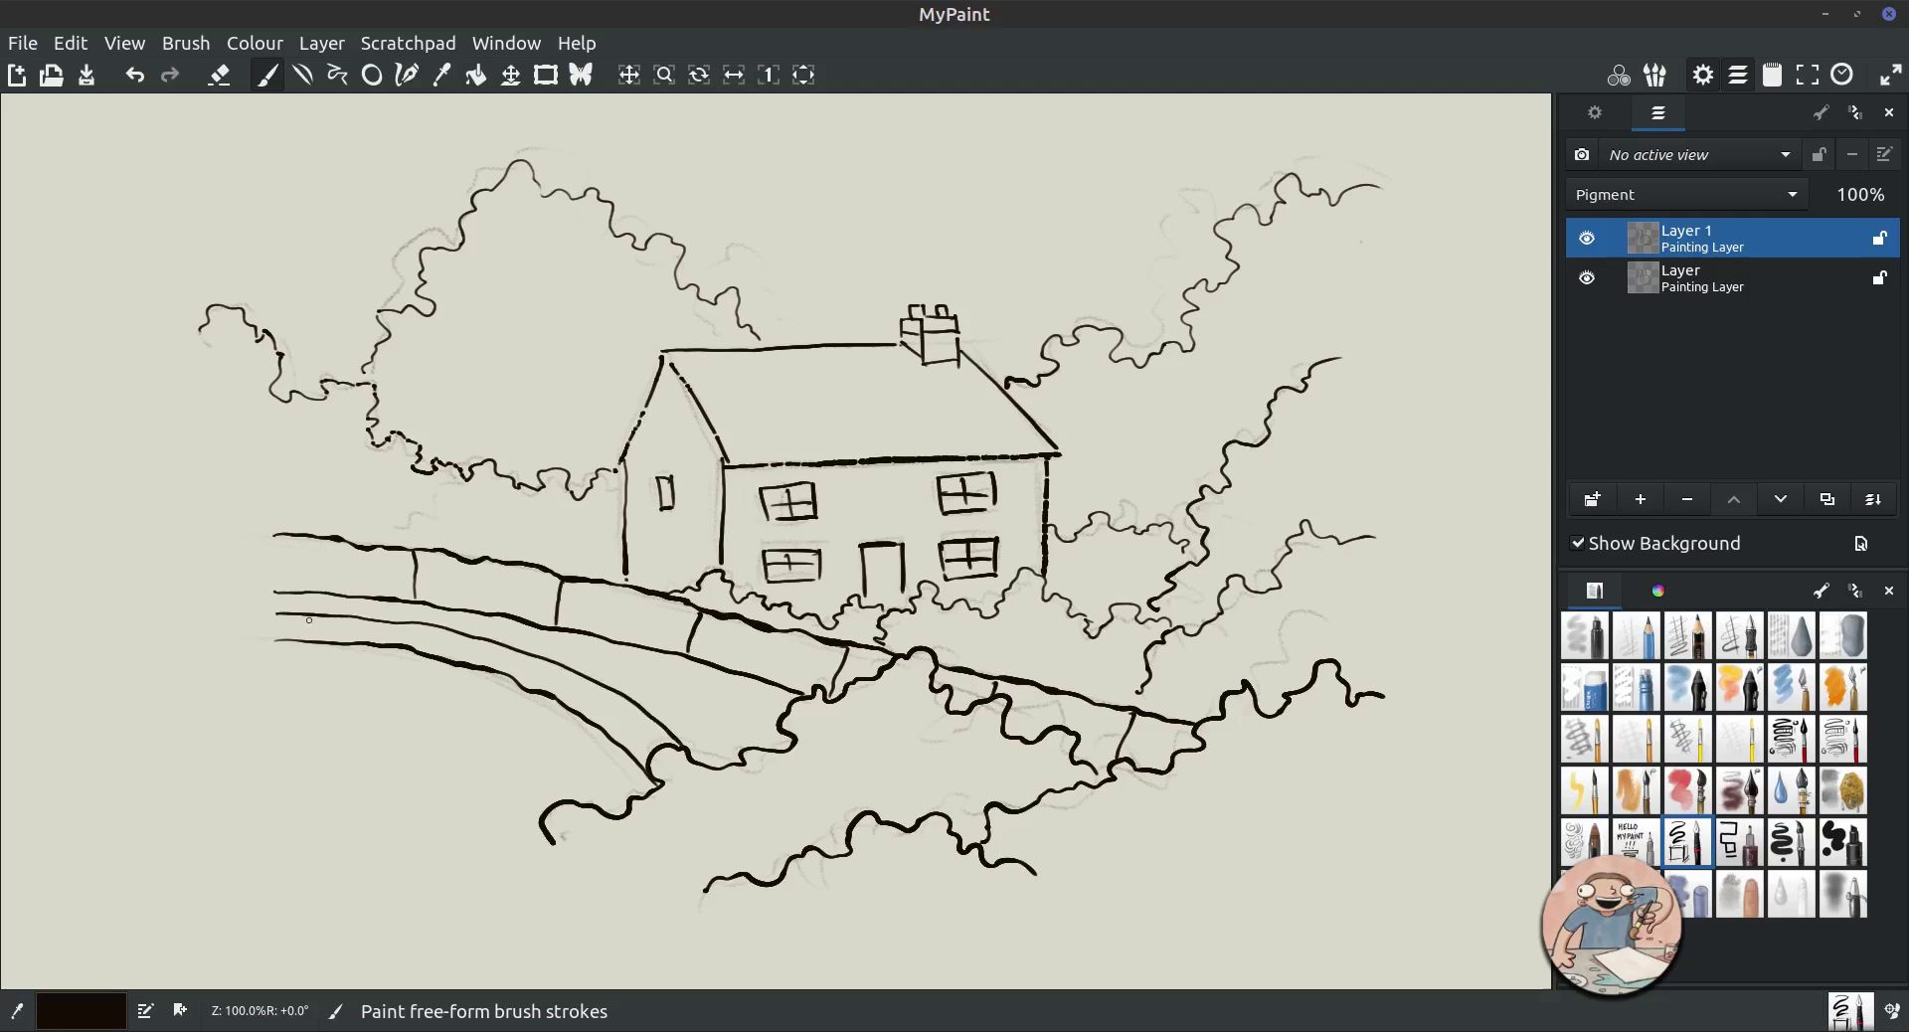
{"action": "mouse_move", "coordinate": [309, 620]}
{"action": "left_mouse_down"}
{"action": "mouse_move", "coordinate": [316, 639]}
{"action": "mouse_move", "coordinate": [586, 700]}
{"action": "mouse_move", "coordinate": [642, 746]}
{"action": "left_mouse_up"}
{"action": "left_click_drag", "start_coordinate": [436, 624], "coordinate": [519, 622]}
{"action": "left_click_drag", "start_coordinate": [353, 600], "coordinate": [298, 608]}
{"action": "left_click_drag", "start_coordinate": [501, 641], "coordinate": [642, 649]}
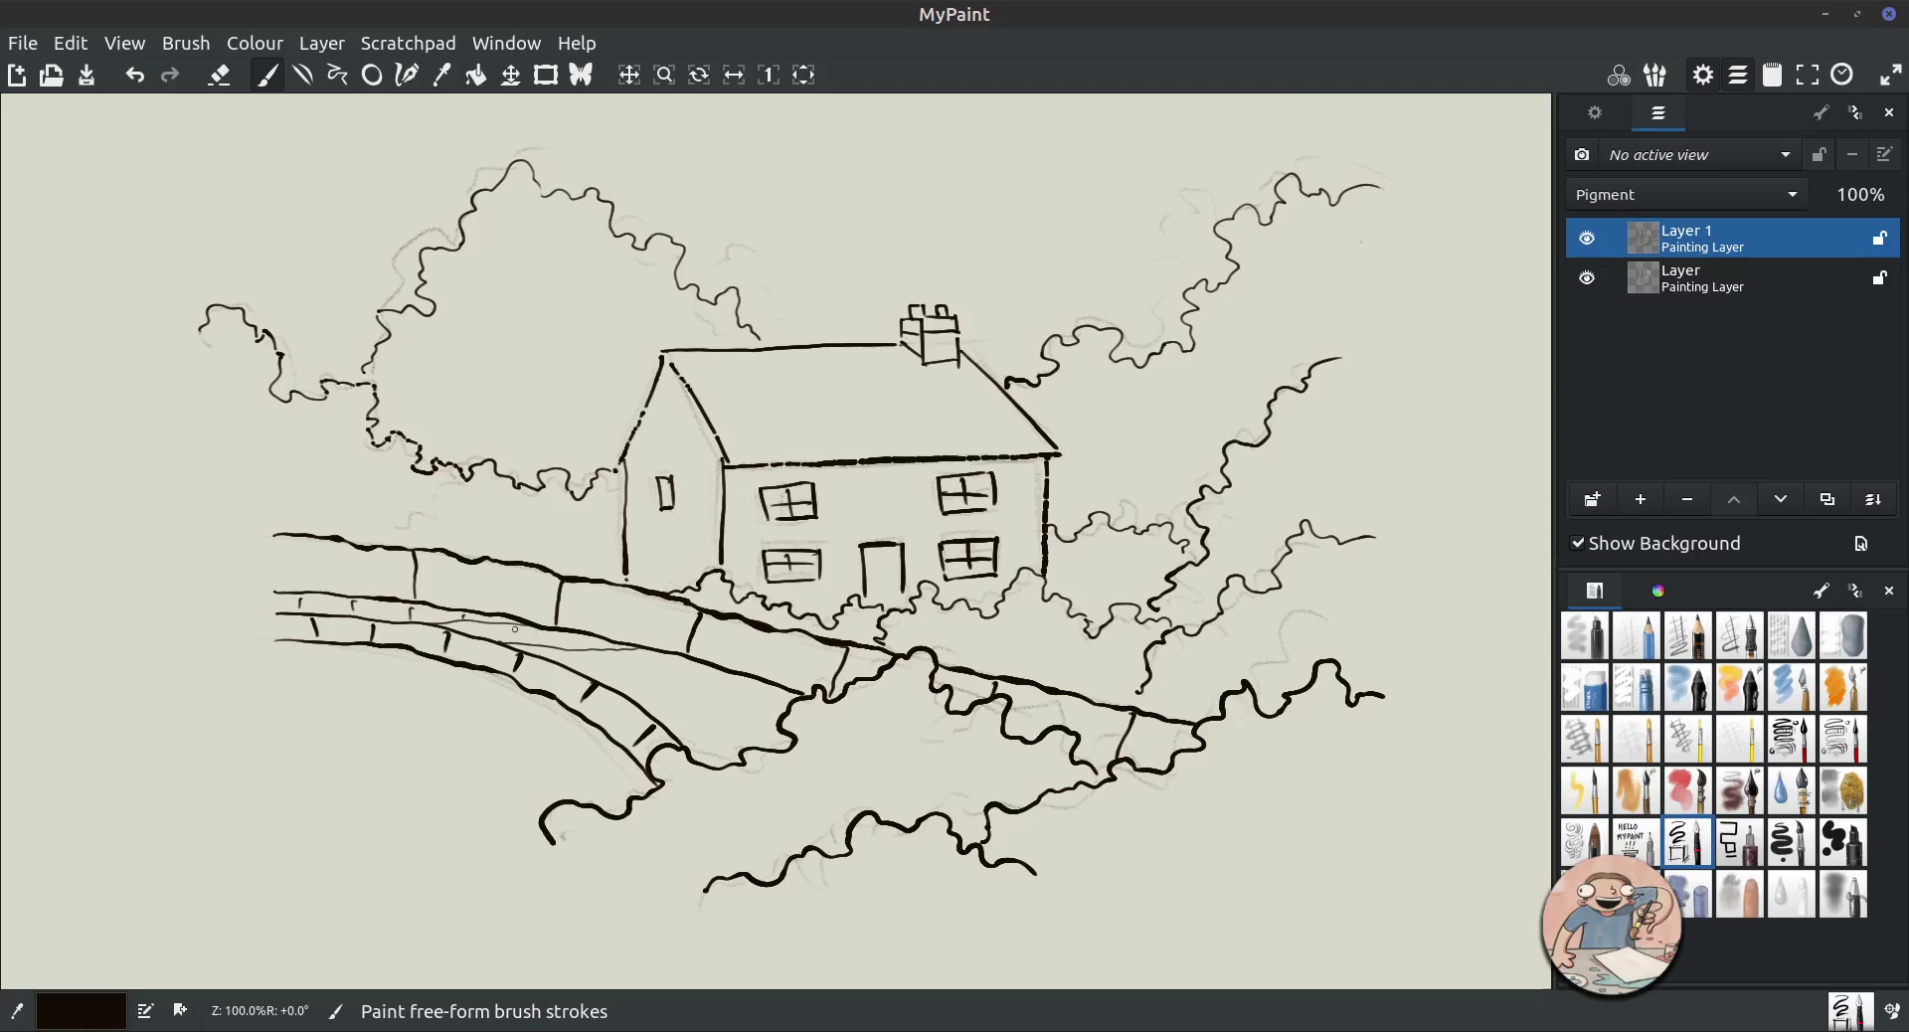
{"action": "mouse_move", "coordinate": [513, 624]}
{"action": "left_mouse_down"}
{"action": "mouse_move", "coordinate": [622, 676]}
{"action": "mouse_move", "coordinate": [743, 678]}
{"action": "left_mouse_up"}
{"action": "mouse_move", "coordinate": [575, 649]}
{"action": "left_mouse_down"}
{"action": "mouse_move", "coordinate": [603, 677]}
{"action": "mouse_move", "coordinate": [675, 678]}
{"action": "mouse_move", "coordinate": [668, 695]}
{"action": "mouse_move", "coordinate": [791, 706]}
{"action": "mouse_move", "coordinate": [720, 698]}
{"action": "mouse_move", "coordinate": [791, 729]}
{"action": "mouse_move", "coordinate": [714, 726]}
{"action": "mouse_move", "coordinate": [758, 755]}
{"action": "mouse_move", "coordinate": [697, 756]}
{"action": "left_mouse_up"}
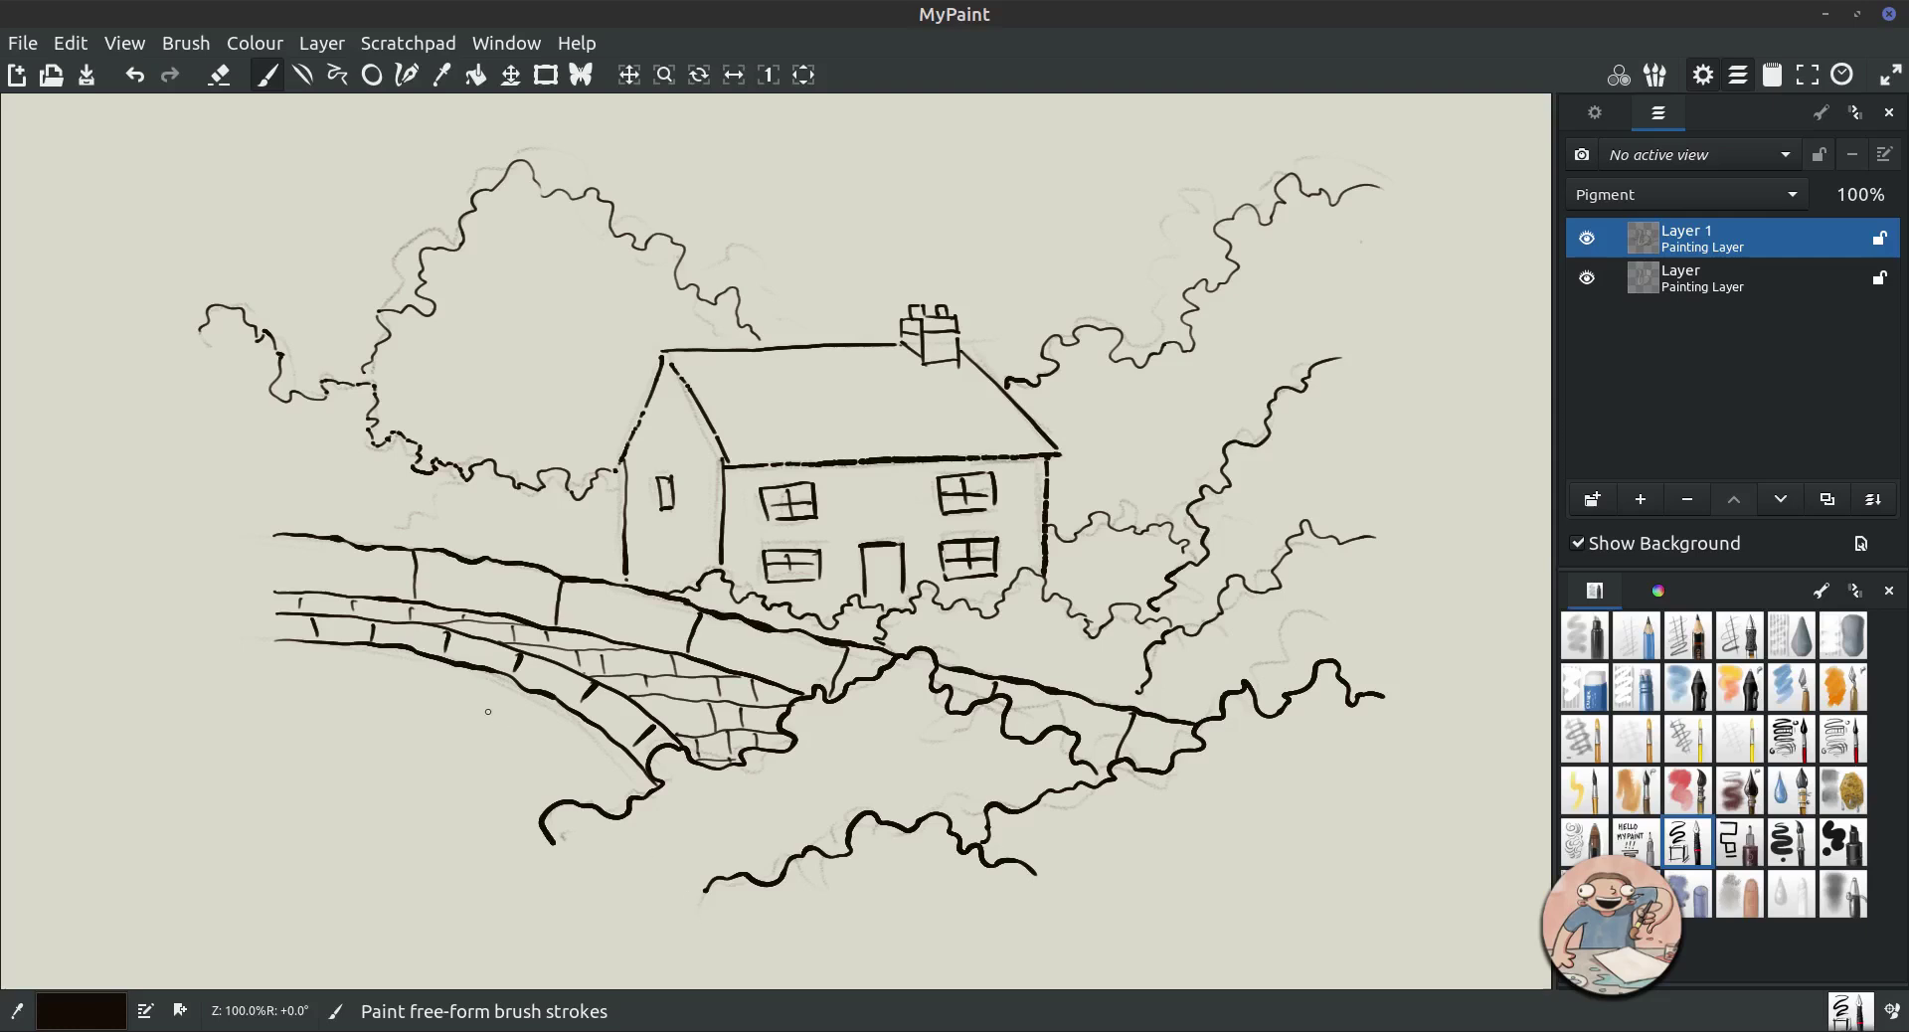
Ink wavy foliage over the bridge's left end and save the drawing as house.ora.
{"action": "mouse_move", "coordinate": [183, 422]}
{"action": "left_mouse_down"}
{"action": "mouse_move", "coordinate": [336, 474]}
{"action": "mouse_move", "coordinate": [284, 513]}
{"action": "mouse_move", "coordinate": [285, 636]}
{"action": "mouse_move", "coordinate": [177, 744]}
{"action": "left_mouse_up"}
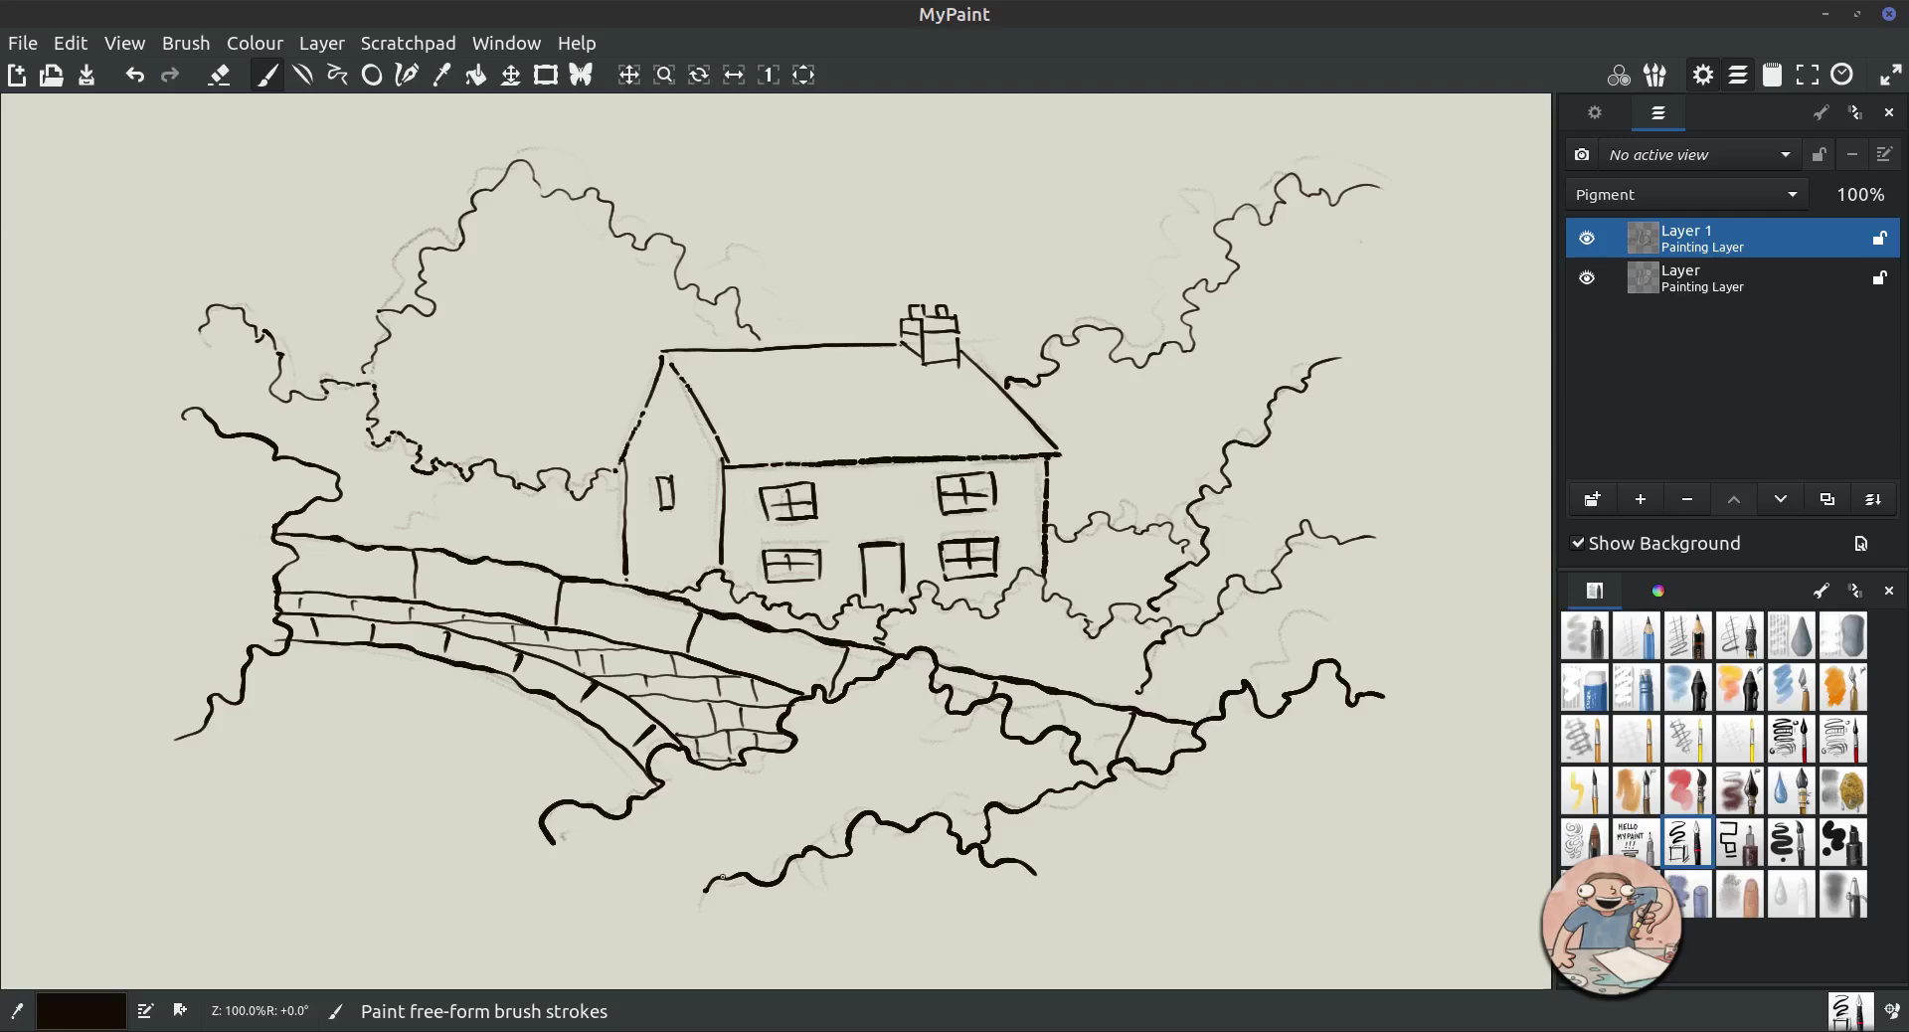
{"action": "key", "text": "ctrl+s"}
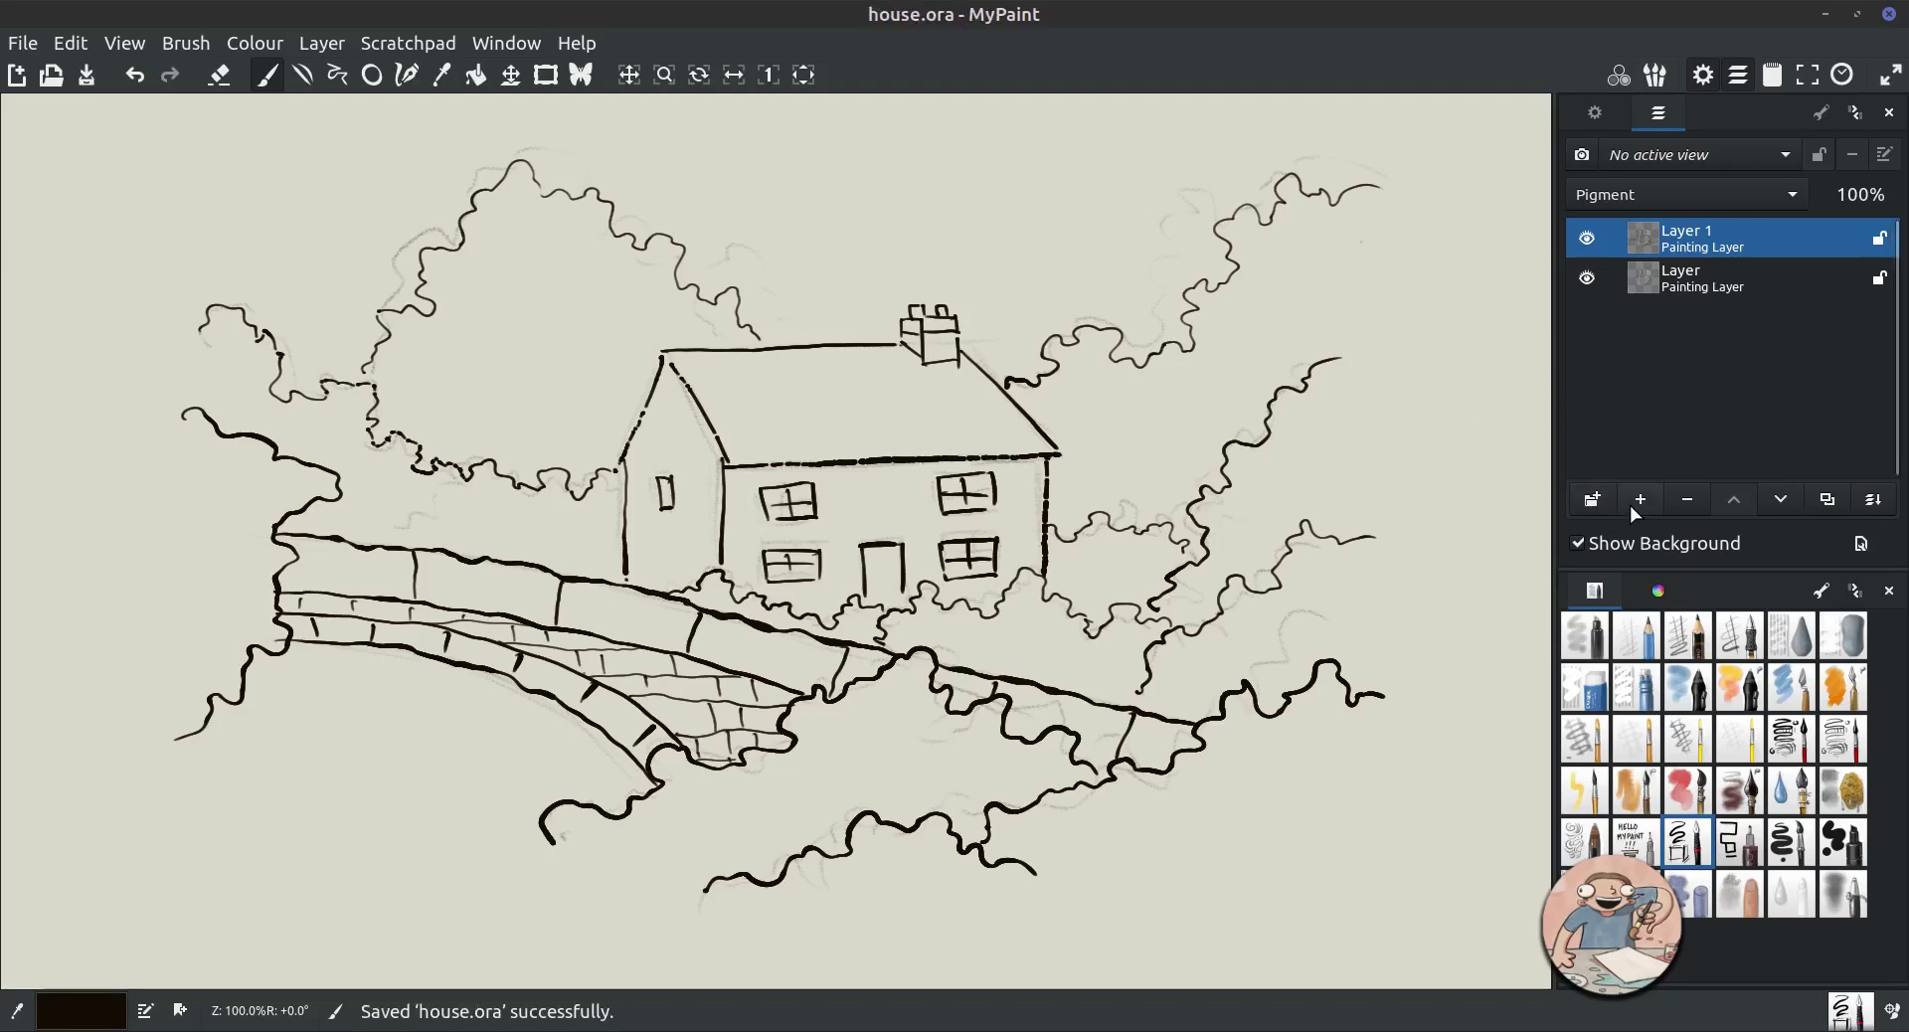
Add a painting layer between the pencil sketch and the ink layer, and choose the red-swatch wet paint brush.
{"action": "left_click", "coordinate": [1698, 284]}
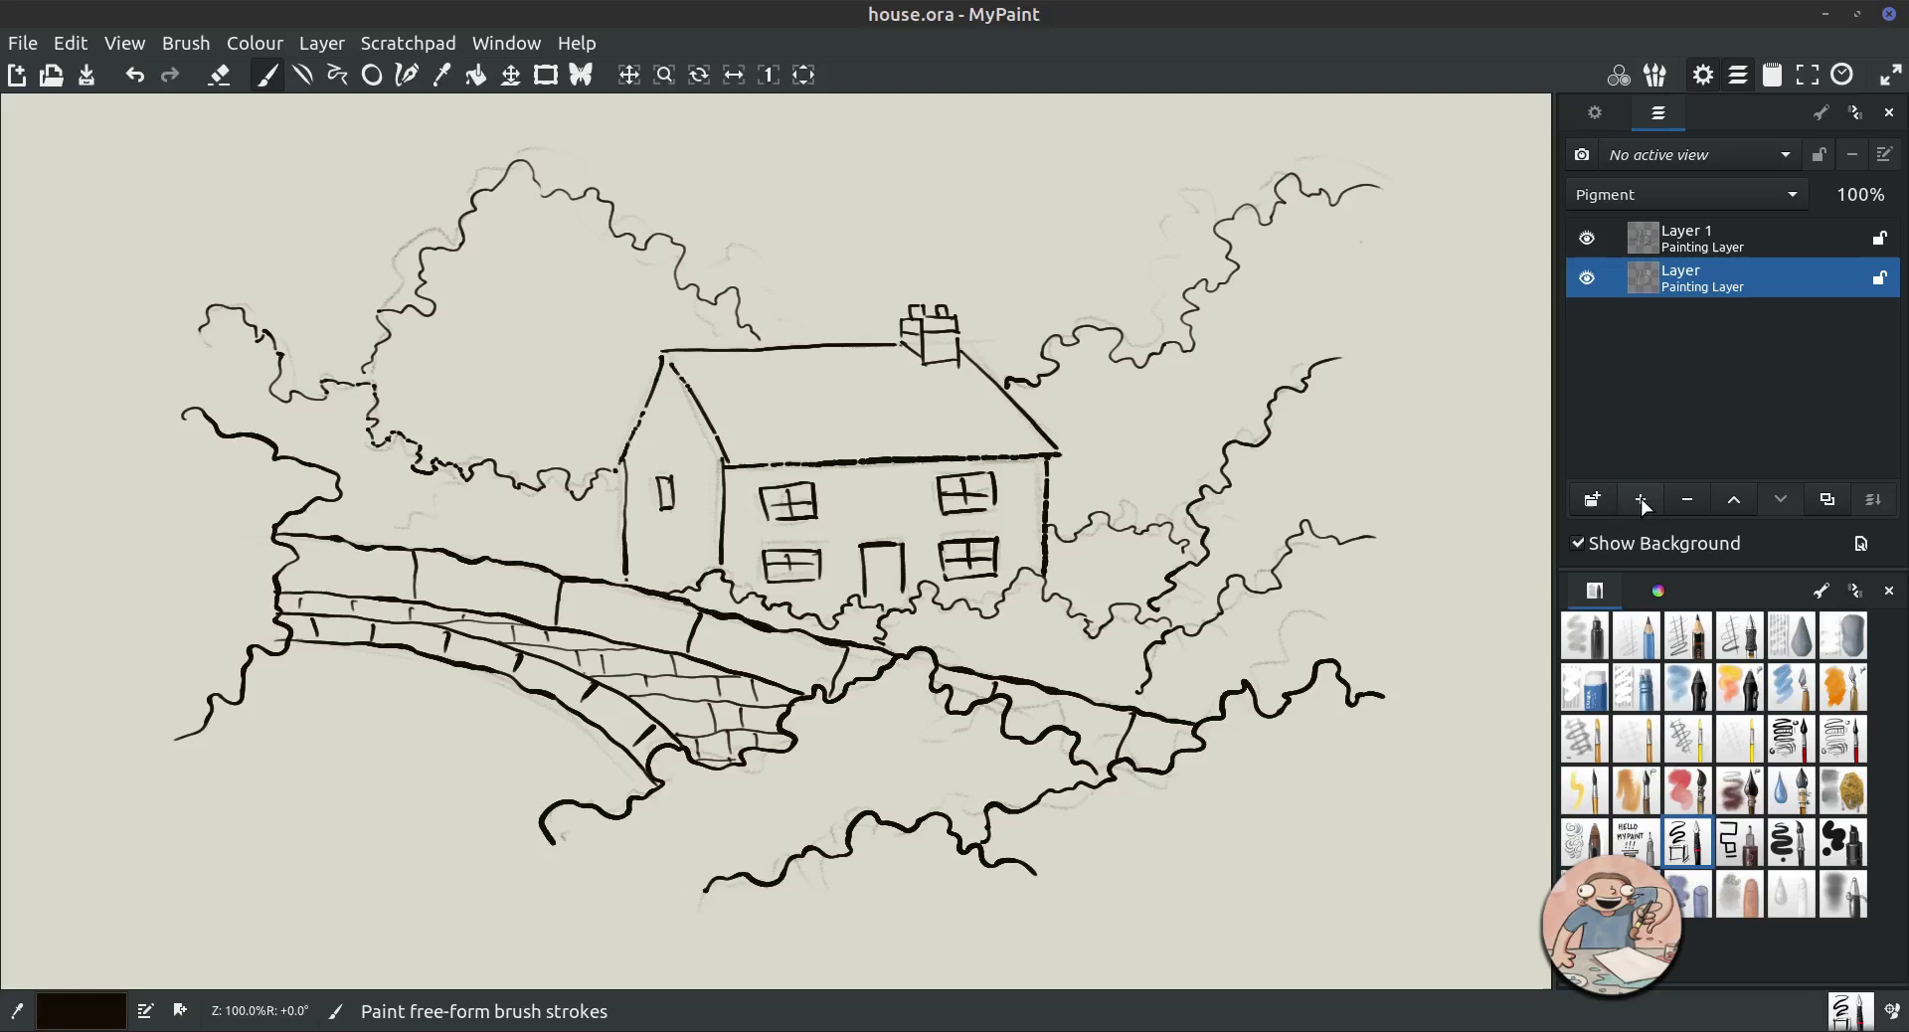
{"action": "left_click", "coordinate": [1639, 500]}
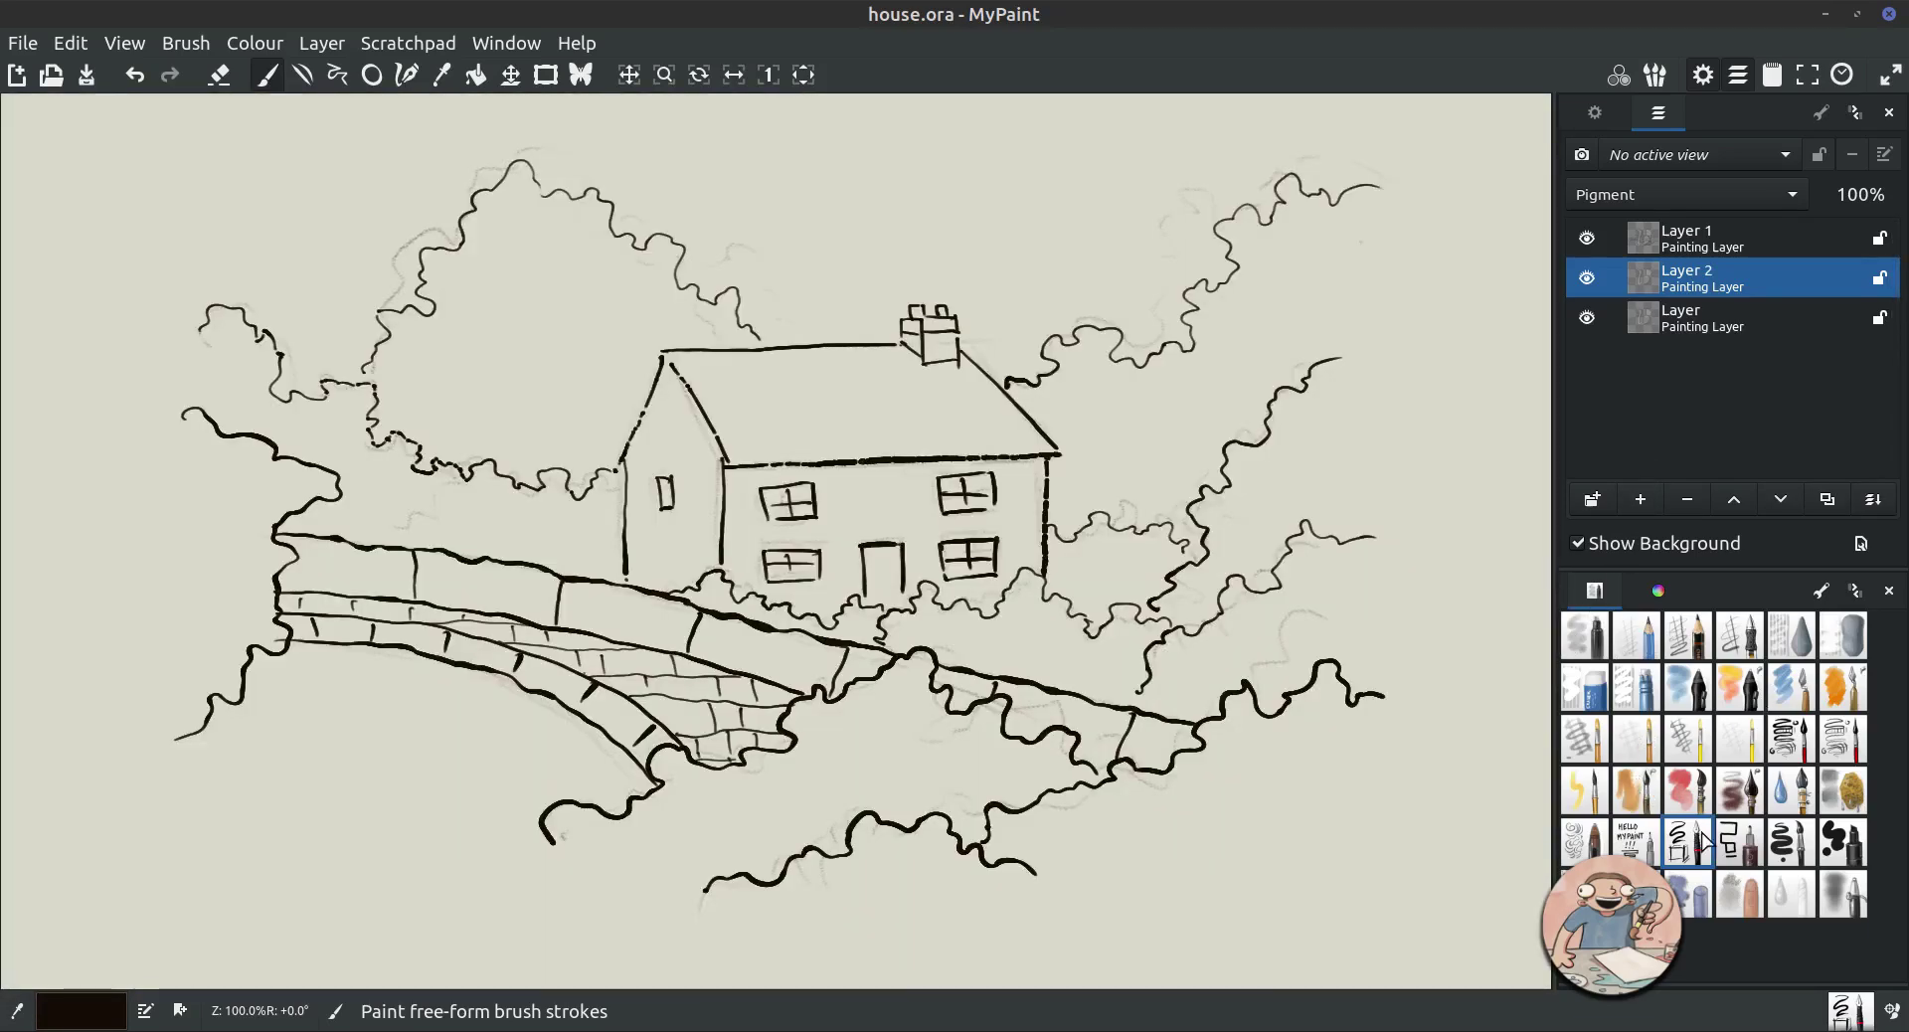
{"action": "left_click", "coordinate": [1690, 796]}
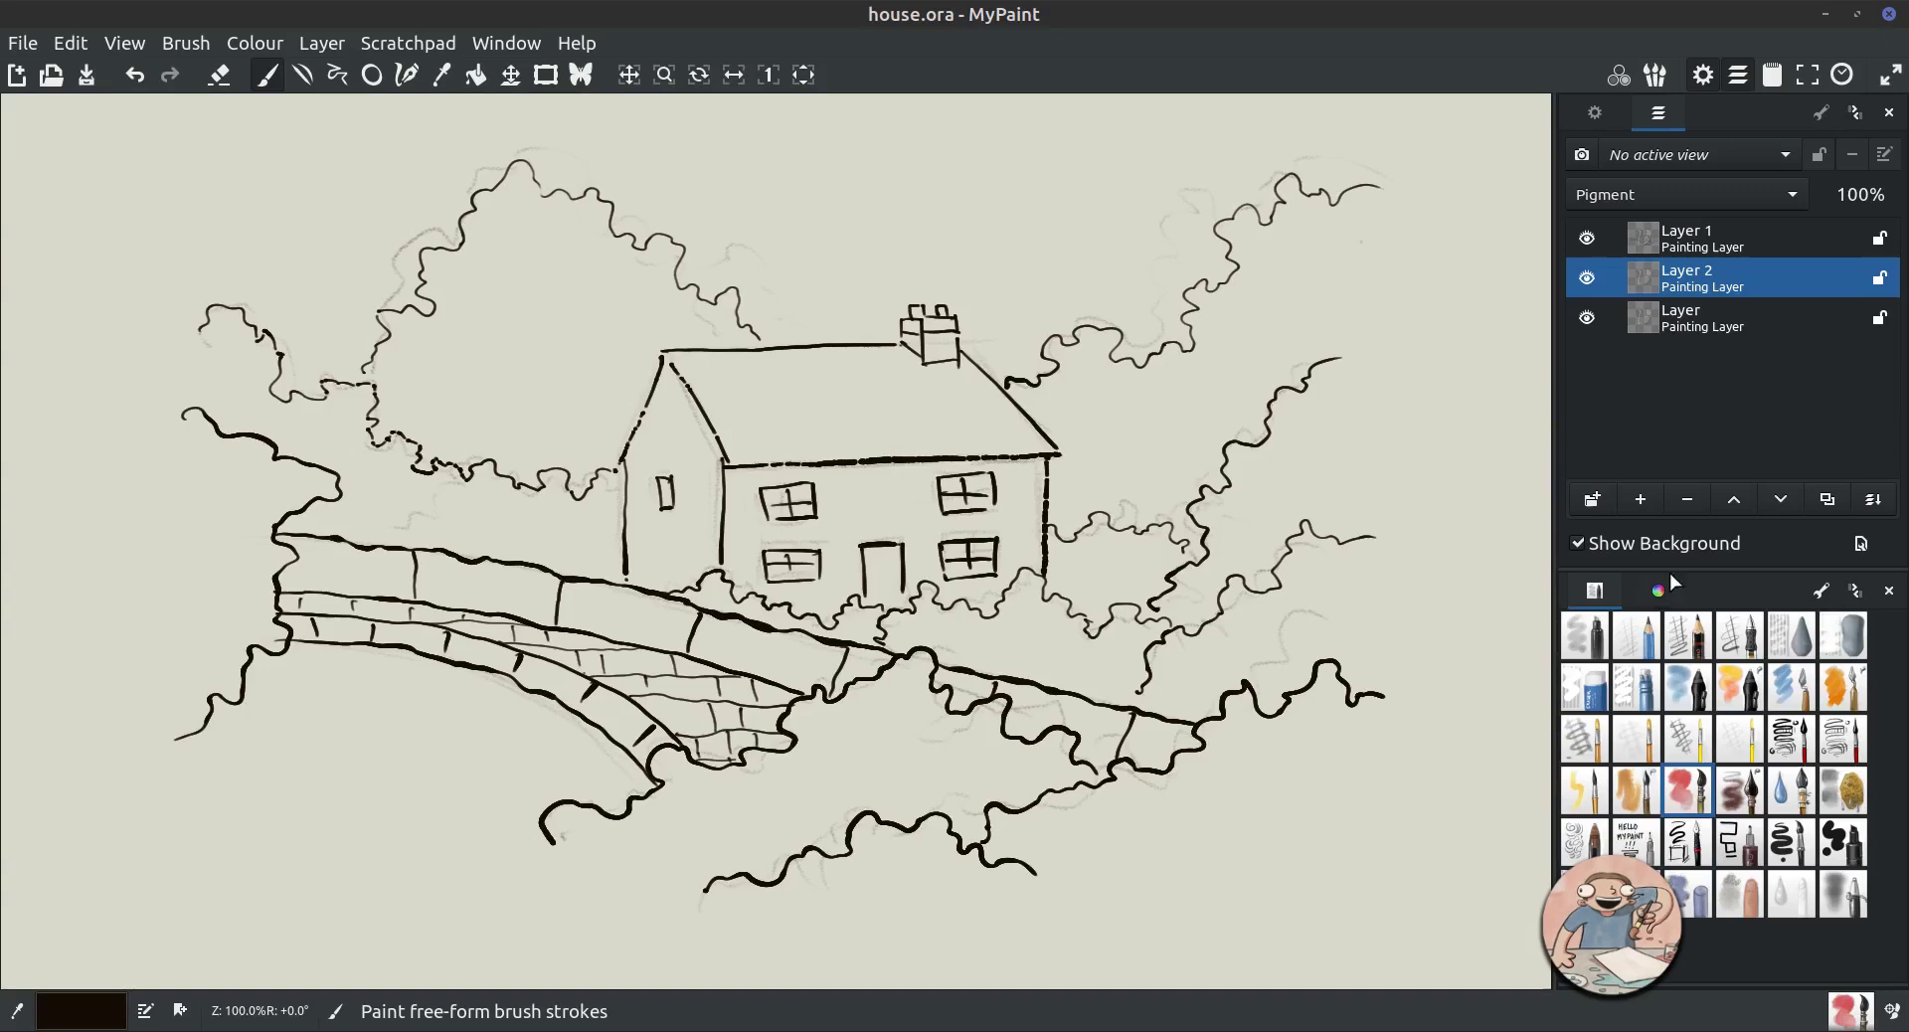
Set the brush colour to a bright violet and enlarge the brush for broad sky strokes.
{"action": "left_click", "coordinate": [1658, 589]}
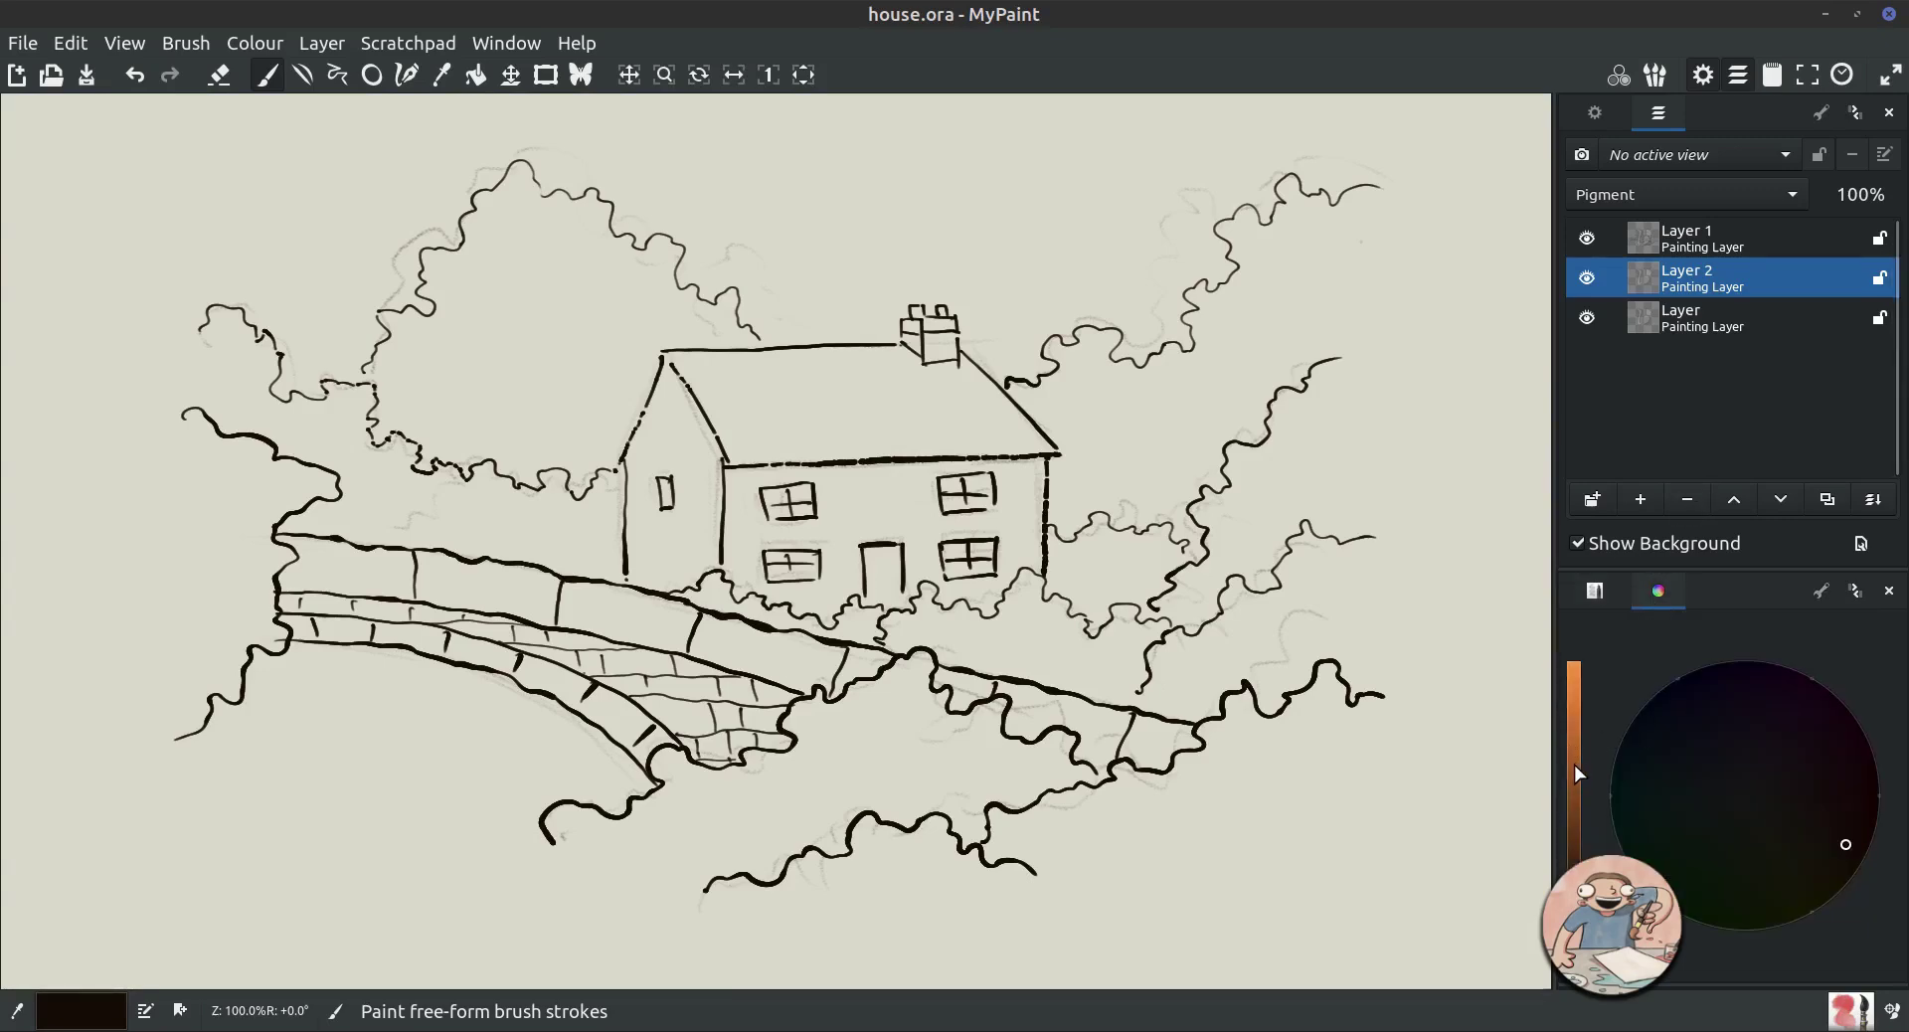
{"action": "left_click", "coordinate": [1575, 765]}
{"action": "left_click_drag", "start_coordinate": [1697, 703], "coordinate": [1708, 702]}
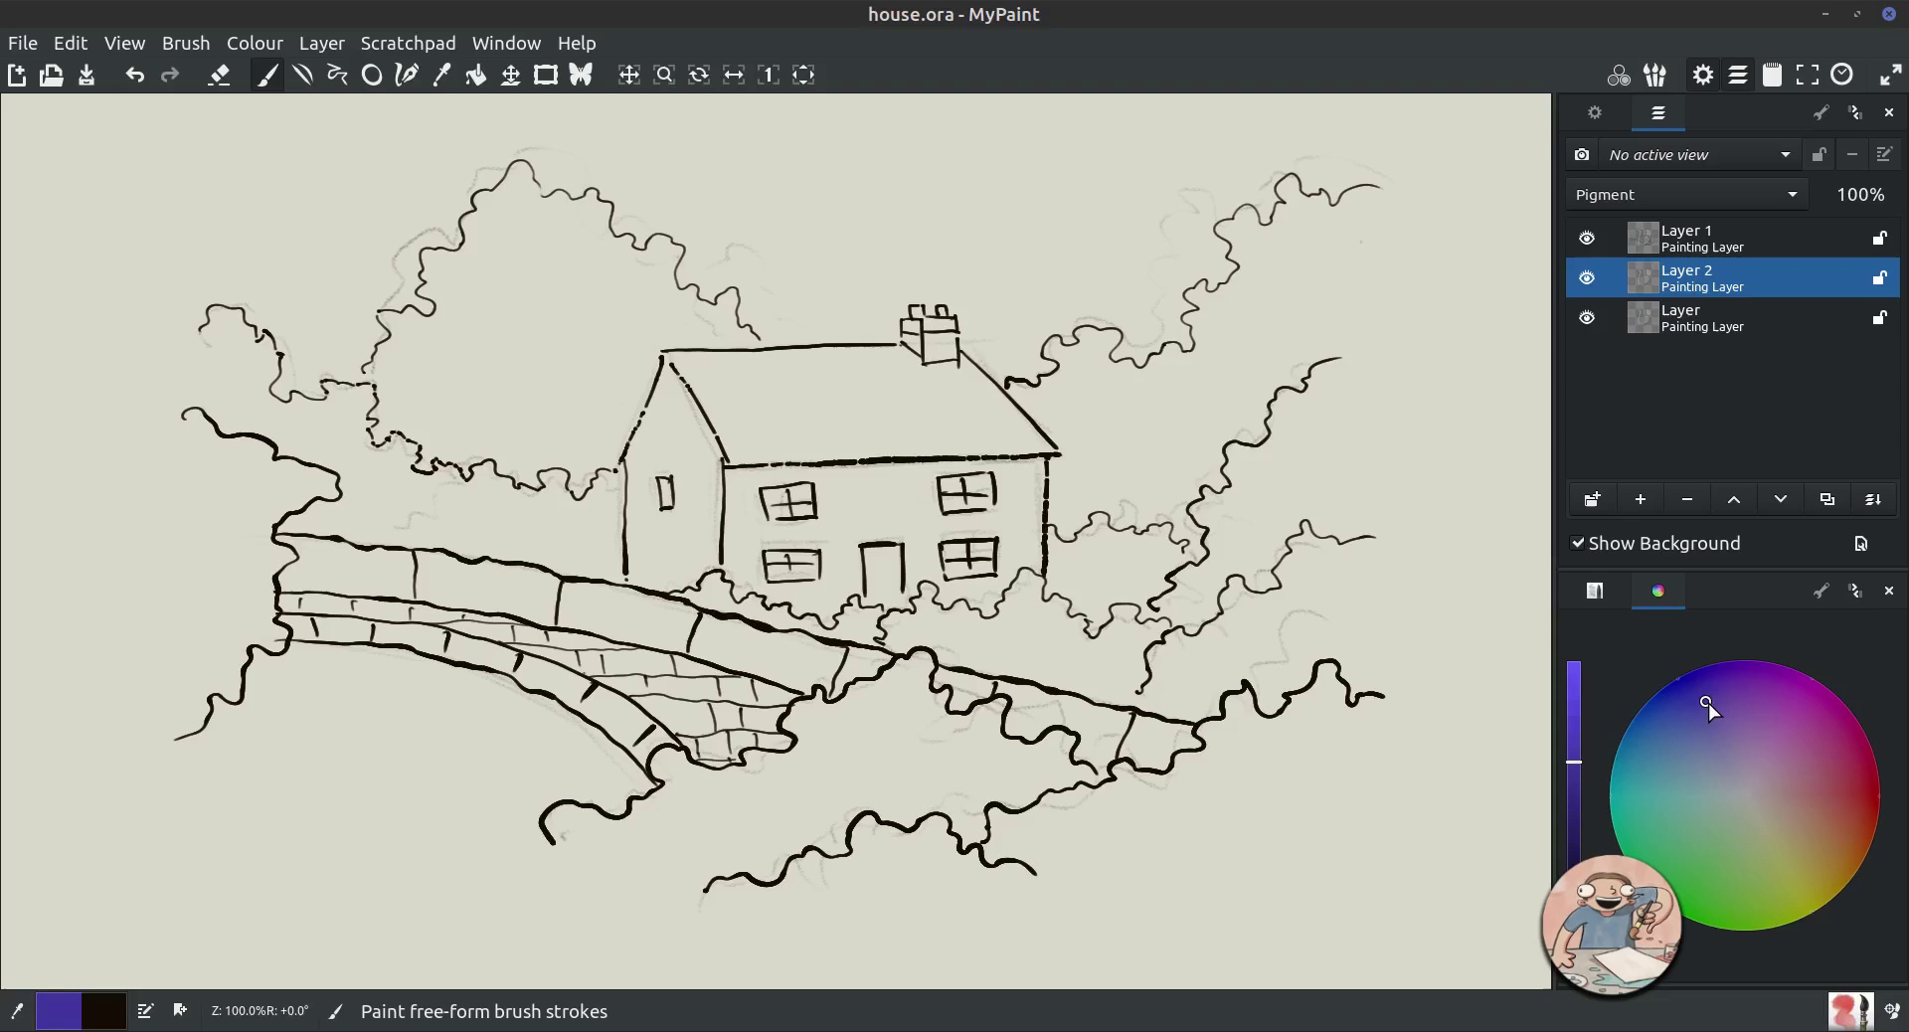
{"action": "left_click_drag", "start_coordinate": [1575, 718], "coordinate": [1578, 696]}
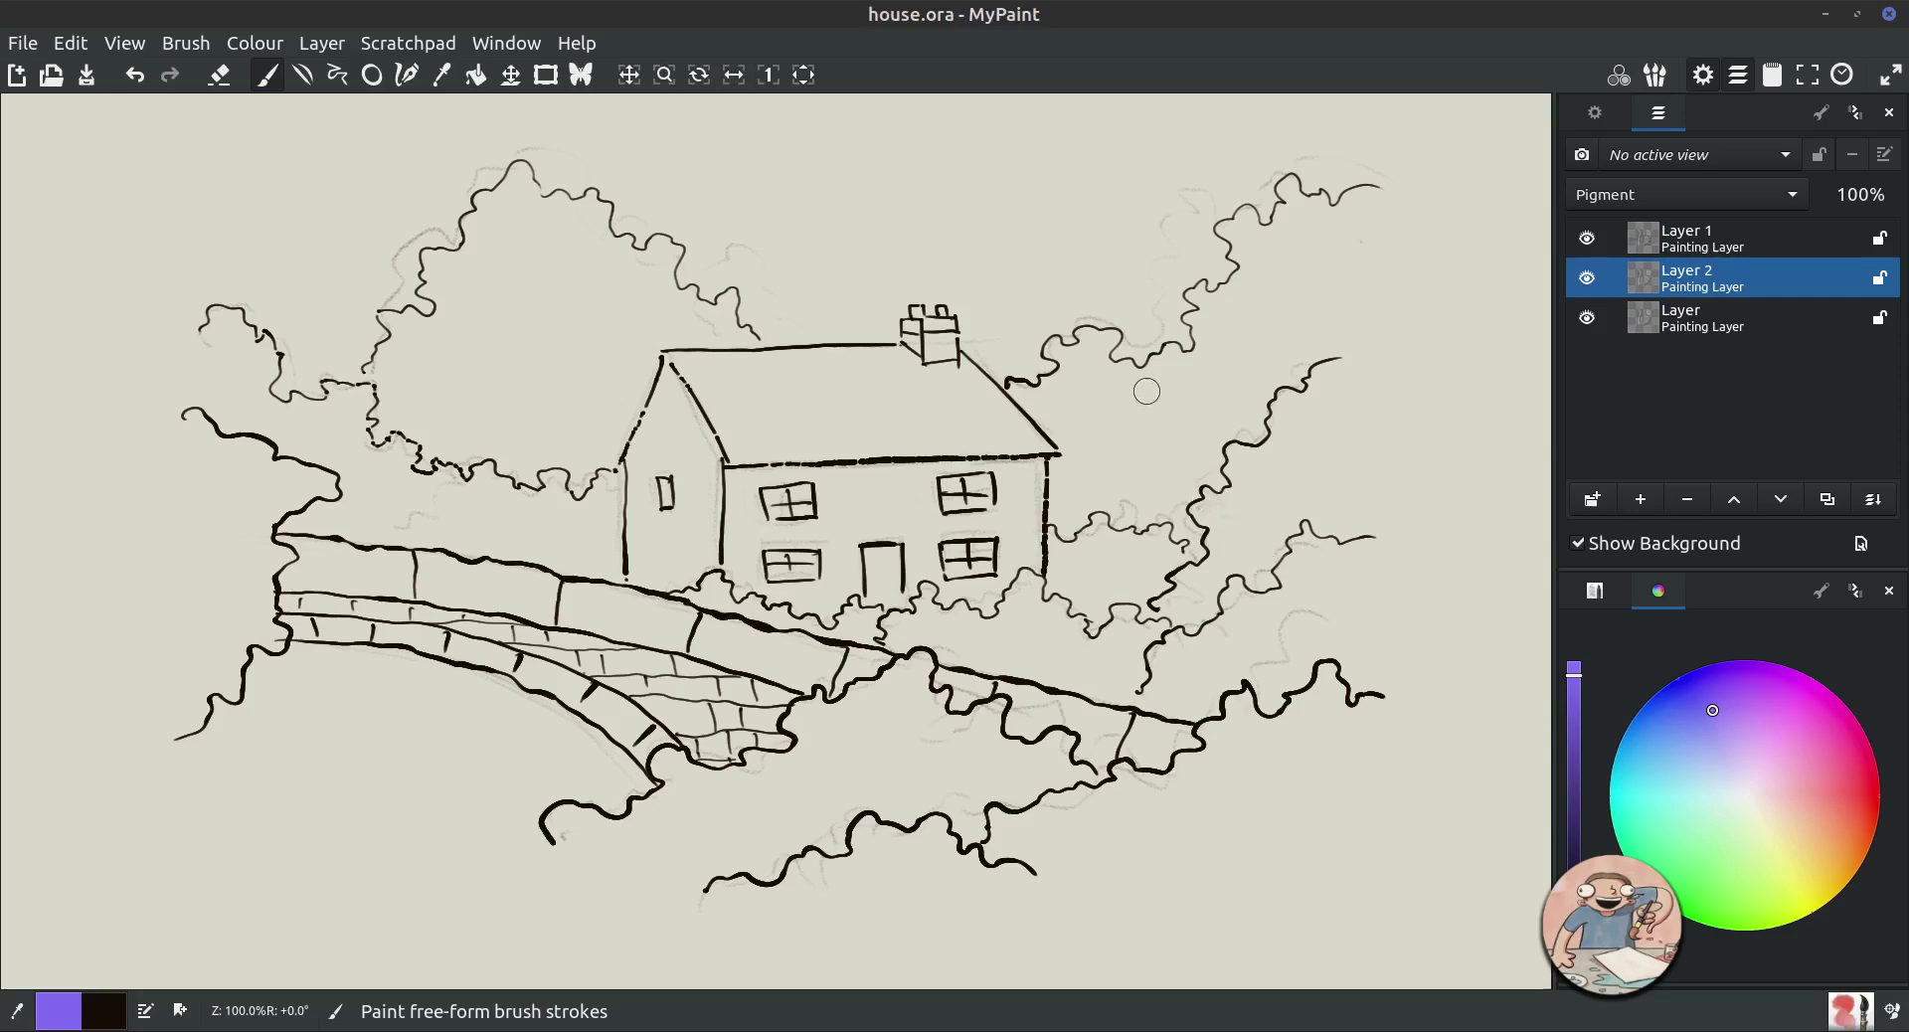
{"action": "key", "text": "f"}
{"action": "key", "text": "f"}
{"action": "key", "text": "f"}
{"action": "key", "text": "f"}
Hide the pencil sketch layer and paint loose violet sky patches above the house and around the left trees.
{"action": "left_click", "coordinate": [1587, 318]}
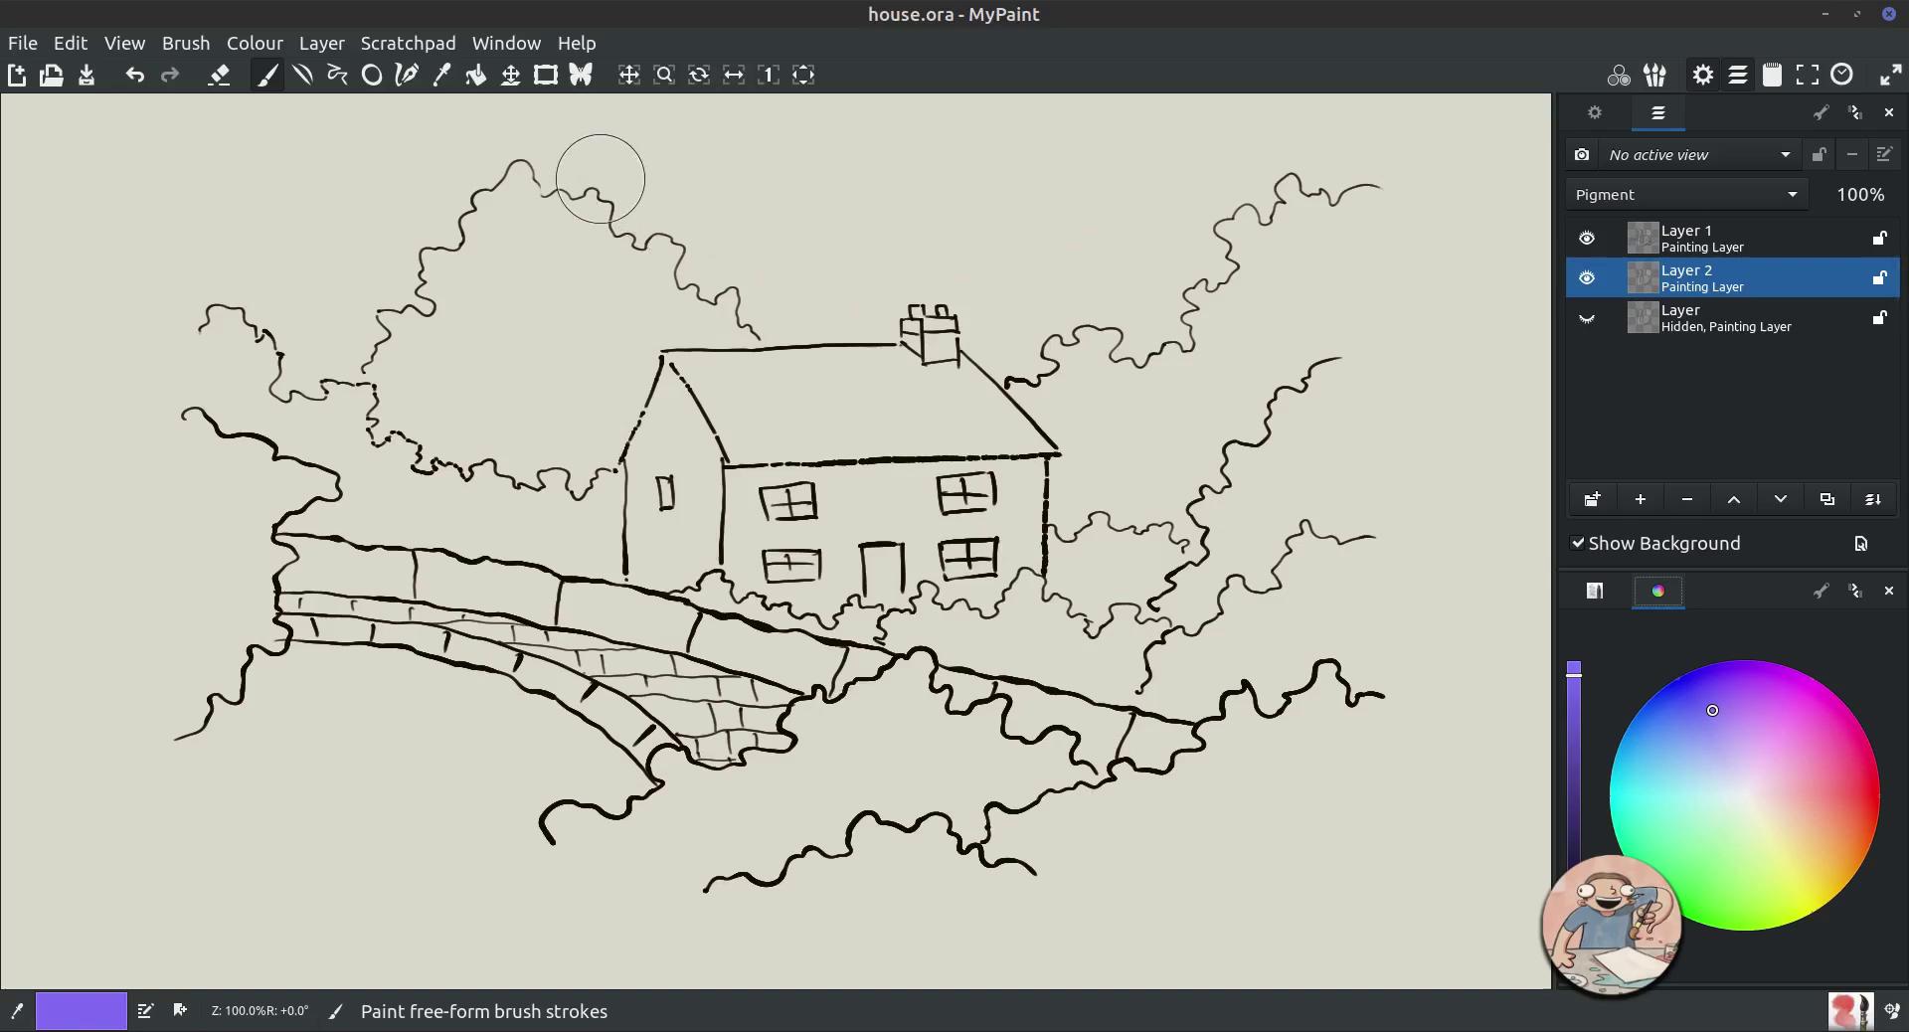
{"action": "mouse_move", "coordinate": [639, 157]}
{"action": "left_mouse_down"}
{"action": "mouse_move", "coordinate": [648, 211]}
{"action": "mouse_move", "coordinate": [669, 214]}
{"action": "mouse_move", "coordinate": [647, 186]}
{"action": "mouse_move", "coordinate": [725, 235]}
{"action": "mouse_move", "coordinate": [725, 162]}
{"action": "mouse_move", "coordinate": [982, 188]}
{"action": "mouse_move", "coordinate": [1094, 161]}
{"action": "mouse_move", "coordinate": [1208, 171]}
{"action": "mouse_move", "coordinate": [1035, 194]}
{"action": "mouse_move", "coordinate": [1026, 228]}
{"action": "mouse_move", "coordinate": [908, 246]}
{"action": "mouse_move", "coordinate": [967, 207]}
{"action": "mouse_move", "coordinate": [919, 169]}
{"action": "mouse_move", "coordinate": [658, 177]}
{"action": "left_mouse_up"}
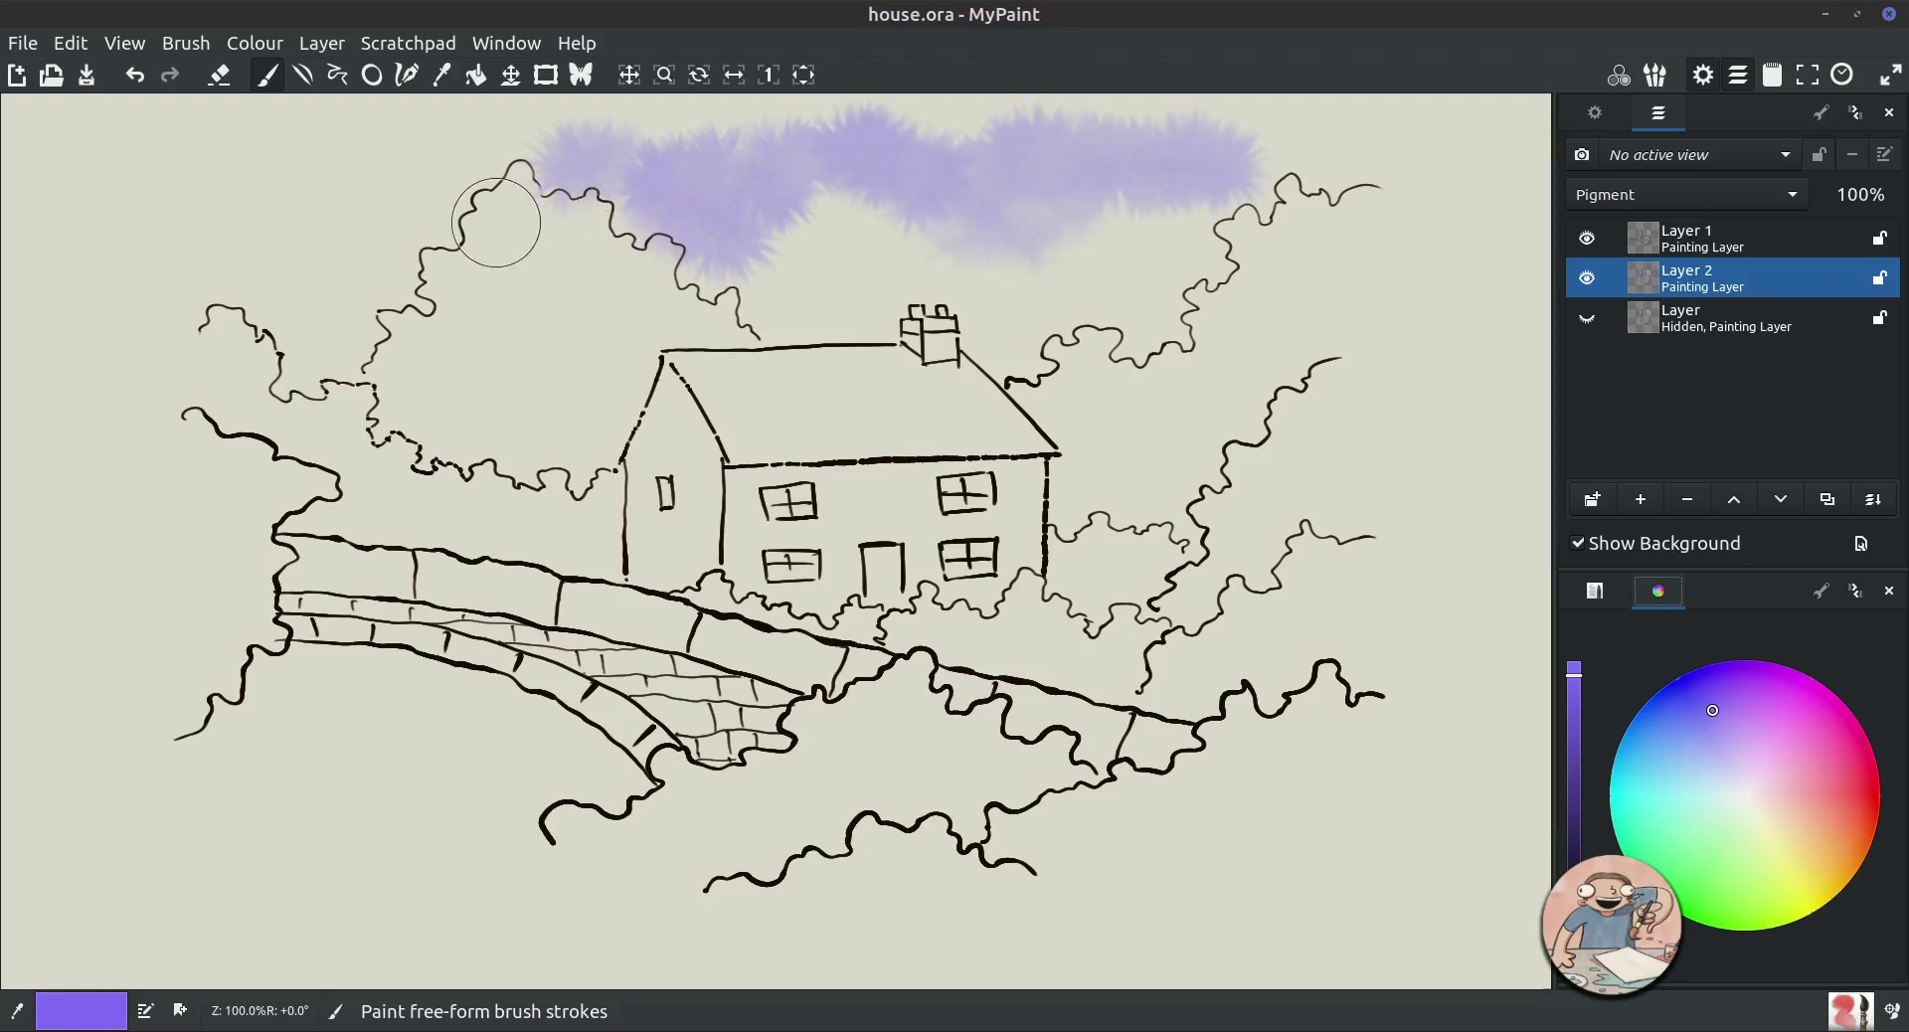
{"action": "mouse_move", "coordinate": [256, 158]}
{"action": "left_mouse_down"}
{"action": "mouse_move", "coordinate": [404, 155]}
{"action": "mouse_move", "coordinate": [392, 176]}
{"action": "mouse_move", "coordinate": [434, 233]}
{"action": "mouse_move", "coordinate": [360, 264]}
{"action": "mouse_move", "coordinate": [278, 235]}
{"action": "mouse_move", "coordinate": [210, 287]}
{"action": "mouse_move", "coordinate": [201, 242]}
{"action": "mouse_move", "coordinate": [330, 304]}
{"action": "mouse_move", "coordinate": [295, 304]}
{"action": "mouse_move", "coordinate": [367, 318]}
{"action": "mouse_move", "coordinate": [346, 345]}
{"action": "mouse_move", "coordinate": [298, 326]}
{"action": "left_mouse_up"}
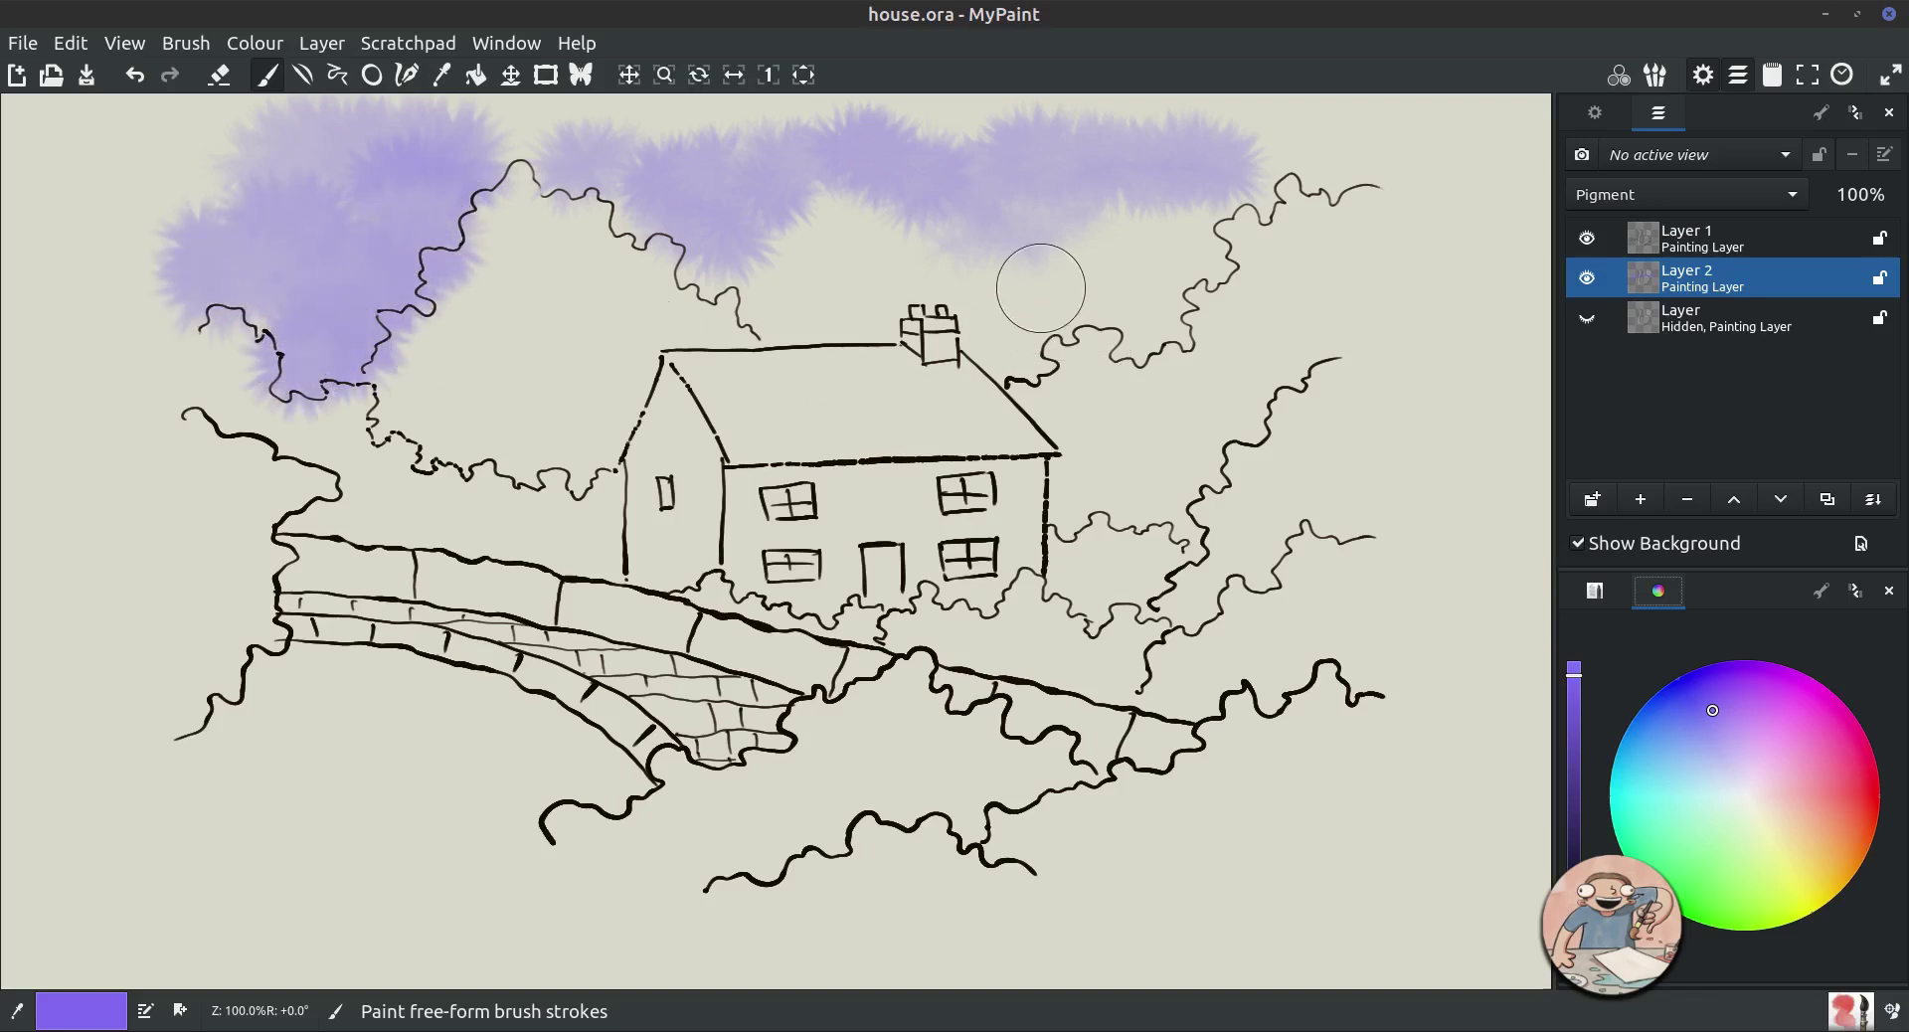
Paint pale lavender along the lower edges of the violet sky to soften them.
{"action": "left_click", "coordinate": [1715, 731]}
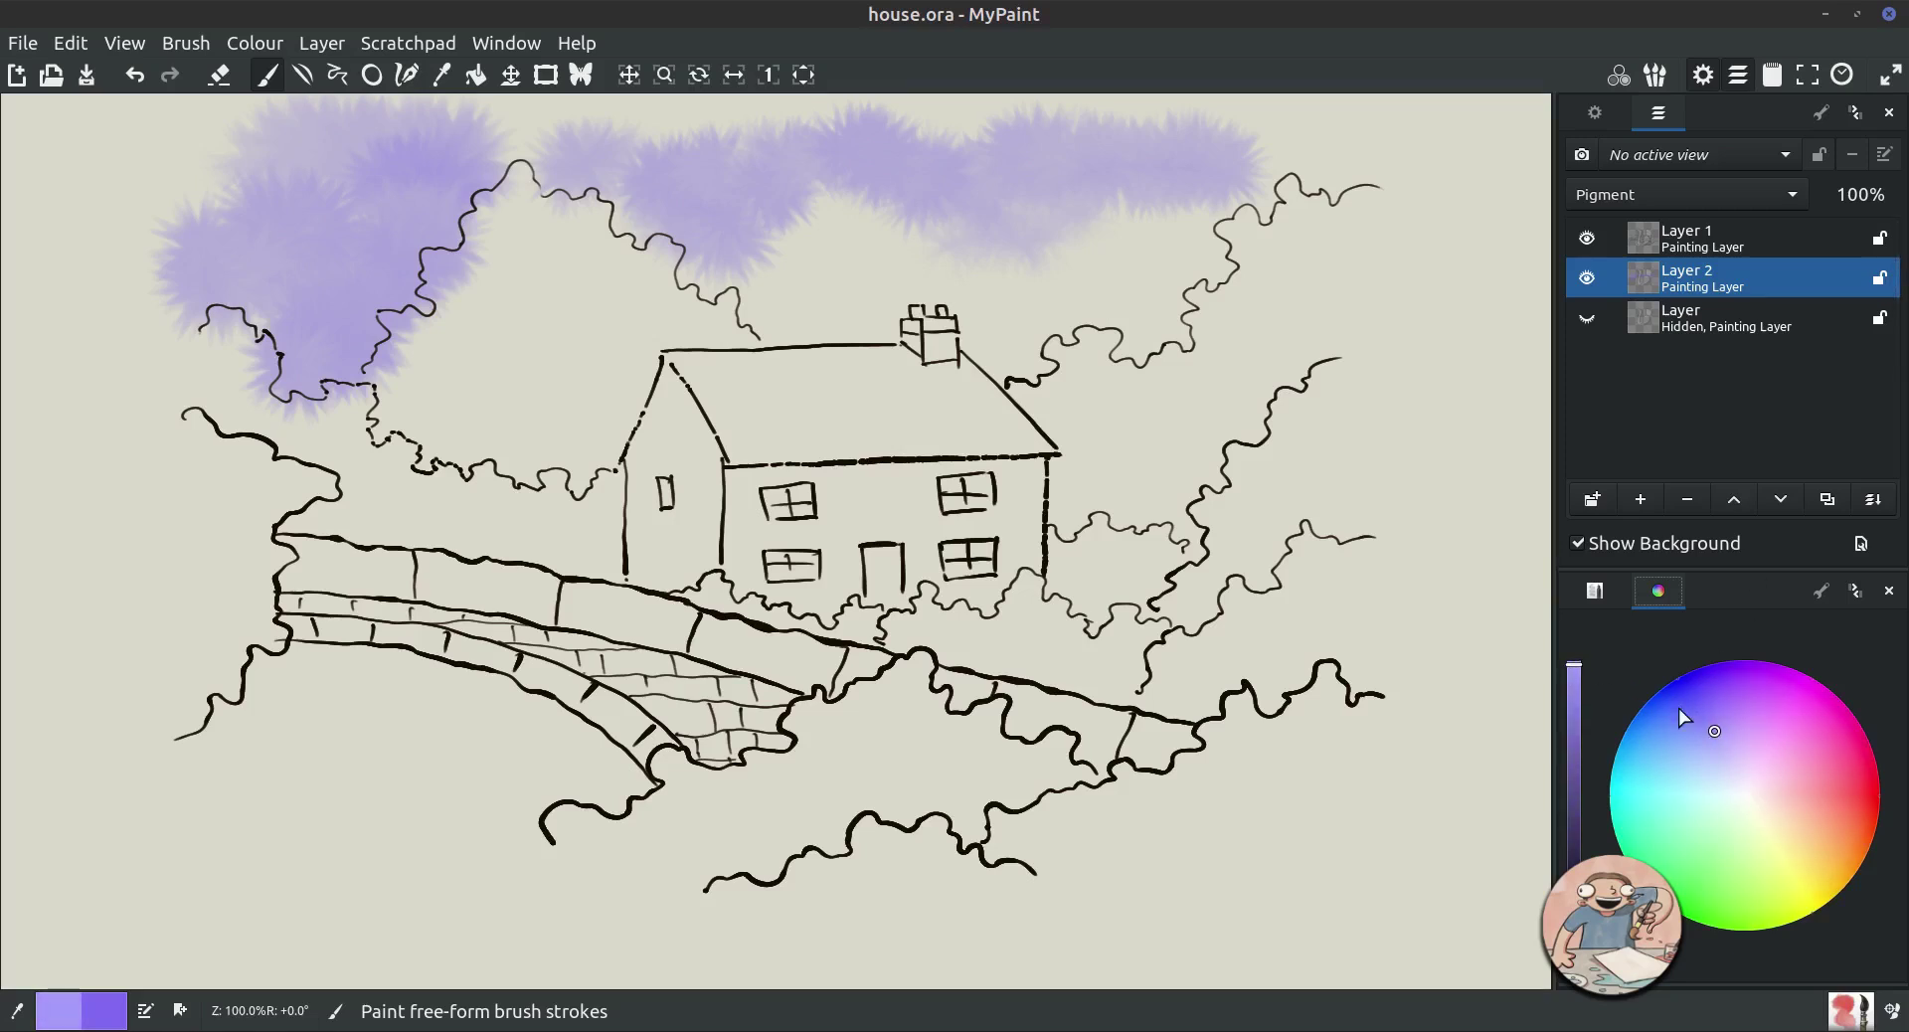
{"action": "left_click", "coordinate": [1720, 748]}
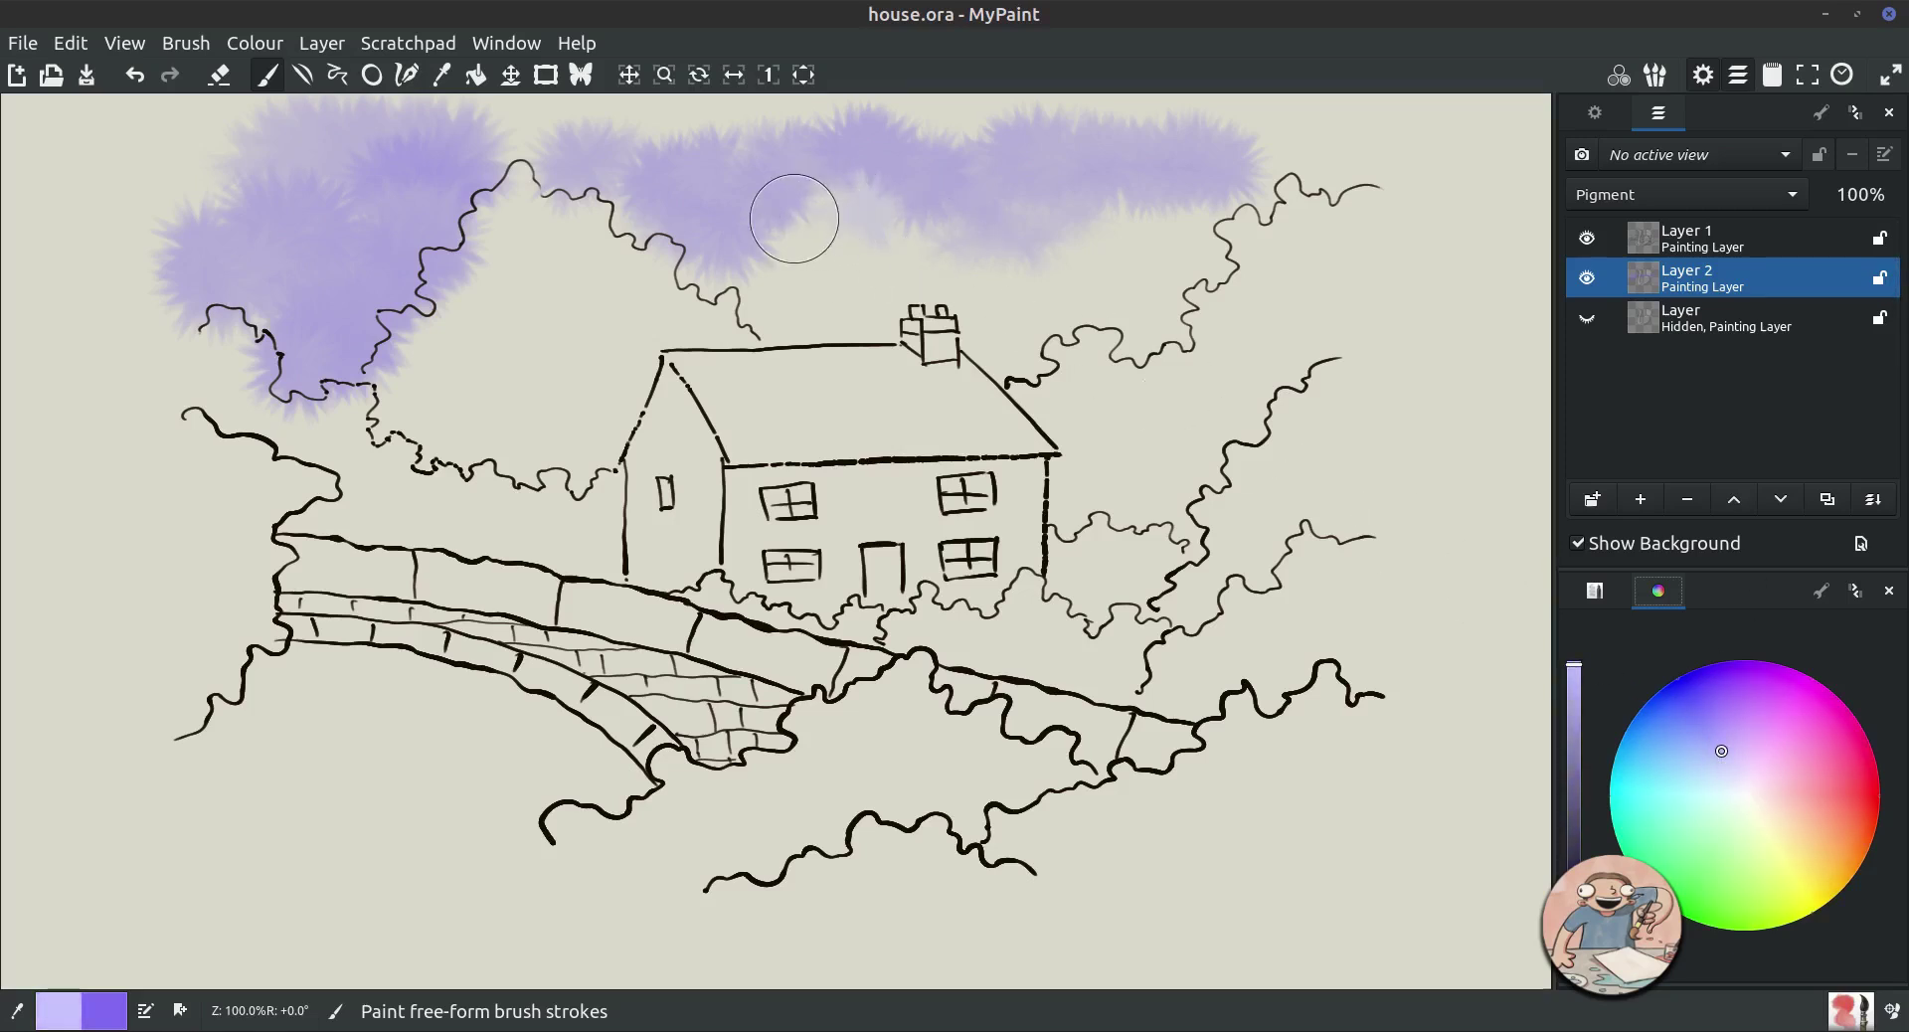
{"action": "left_click", "coordinate": [646, 283]}
{"action": "mouse_move", "coordinate": [1129, 264]}
{"action": "left_mouse_down"}
{"action": "mouse_move", "coordinate": [1191, 214]}
{"action": "mouse_move", "coordinate": [1184, 287]}
{"action": "mouse_move", "coordinate": [1091, 271]}
{"action": "mouse_move", "coordinate": [980, 289]}
{"action": "left_mouse_up"}
{"action": "mouse_move", "coordinate": [405, 335]}
{"action": "left_mouse_down"}
{"action": "mouse_move", "coordinate": [264, 350]}
{"action": "mouse_move", "coordinate": [298, 324]}
{"action": "mouse_move", "coordinate": [298, 356]}
{"action": "left_mouse_up"}
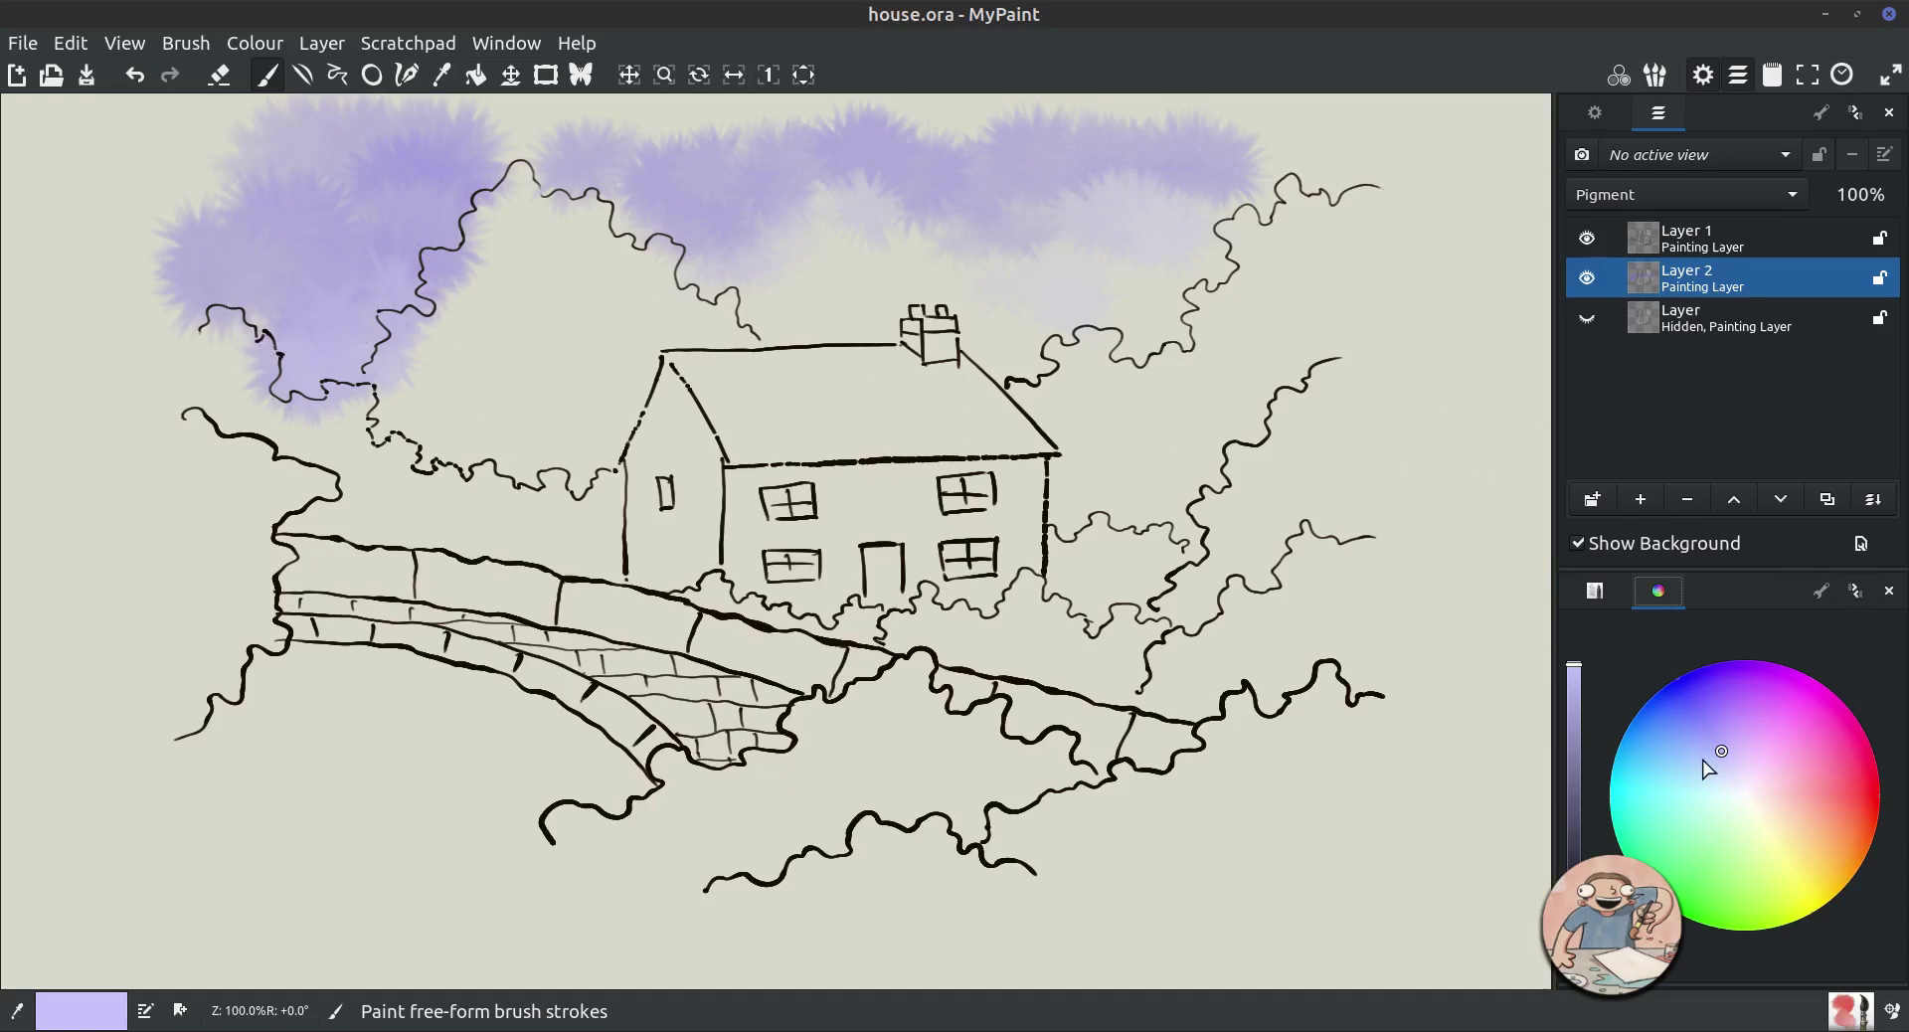
Paint near-white clouds around the chimney and right treetops, and lighten the outer edges of the violet sky.
{"action": "left_click", "coordinate": [1737, 783]}
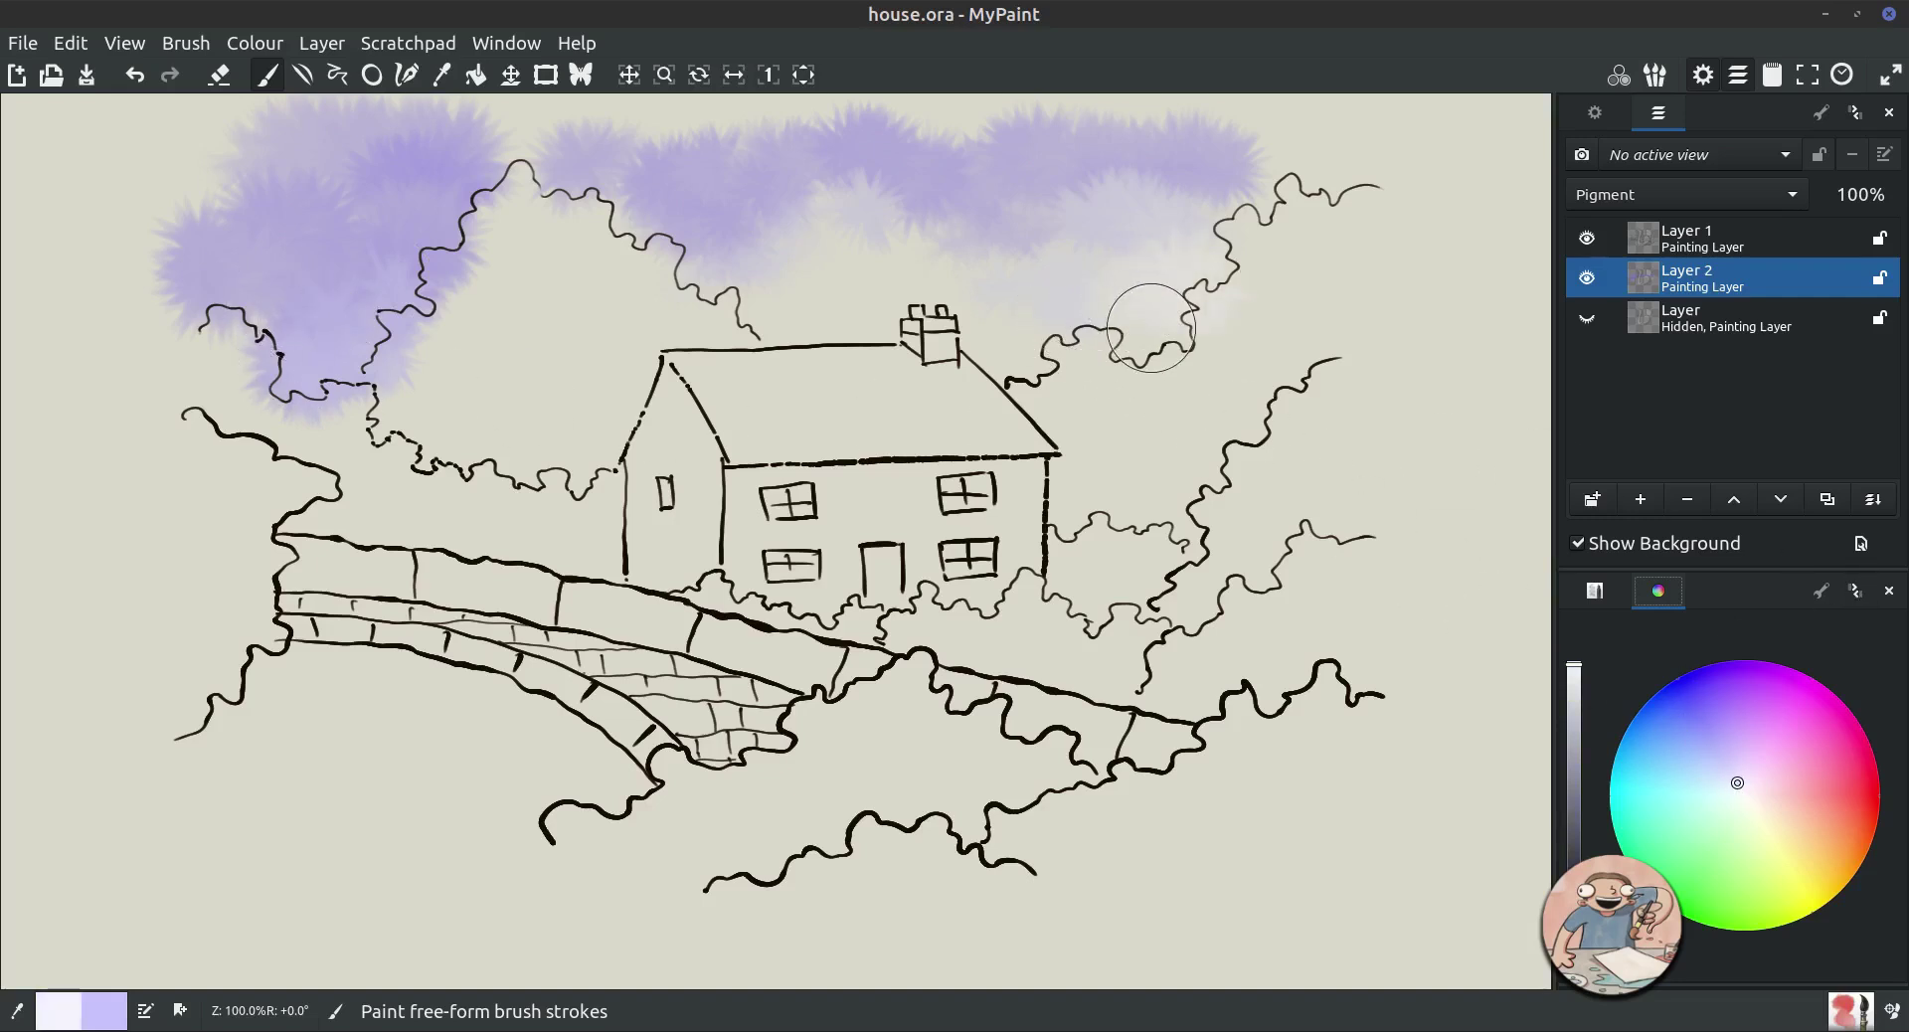
{"action": "mouse_move", "coordinate": [1152, 328]}
{"action": "left_mouse_down"}
{"action": "mouse_move", "coordinate": [1089, 285]}
{"action": "mouse_move", "coordinate": [1027, 330]}
{"action": "mouse_move", "coordinate": [906, 312]}
{"action": "mouse_move", "coordinate": [823, 268]}
{"action": "mouse_move", "coordinate": [818, 299]}
{"action": "mouse_move", "coordinate": [847, 316]}
{"action": "mouse_move", "coordinate": [773, 330]}
{"action": "mouse_move", "coordinate": [888, 280]}
{"action": "mouse_move", "coordinate": [862, 255]}
{"action": "mouse_move", "coordinate": [909, 225]}
{"action": "mouse_move", "coordinate": [802, 217]}
{"action": "left_mouse_up"}
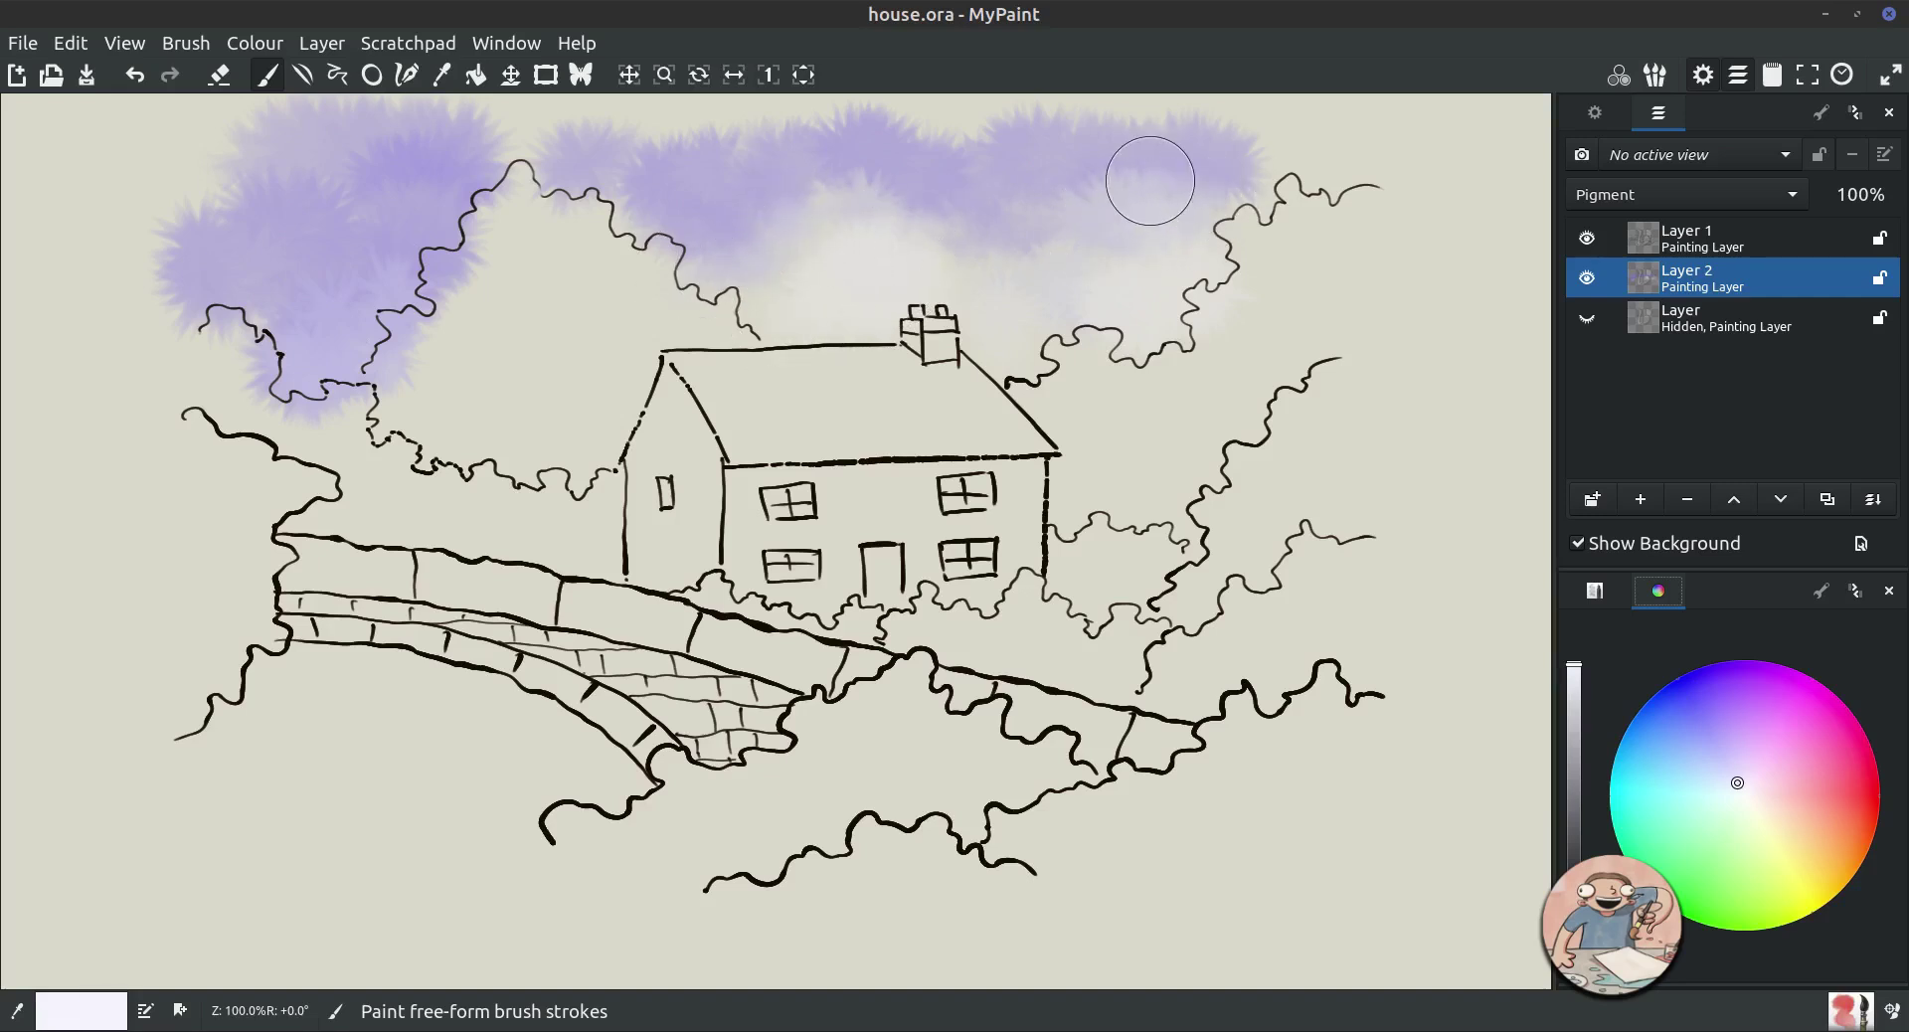
{"action": "mouse_move", "coordinate": [1150, 181]}
{"action": "left_mouse_down"}
{"action": "mouse_move", "coordinate": [1264, 160]}
{"action": "mouse_move", "coordinate": [1196, 175]}
{"action": "mouse_move", "coordinate": [1274, 190]}
{"action": "mouse_move", "coordinate": [1293, 166]}
{"action": "mouse_move", "coordinate": [1241, 194]}
{"action": "left_mouse_up"}
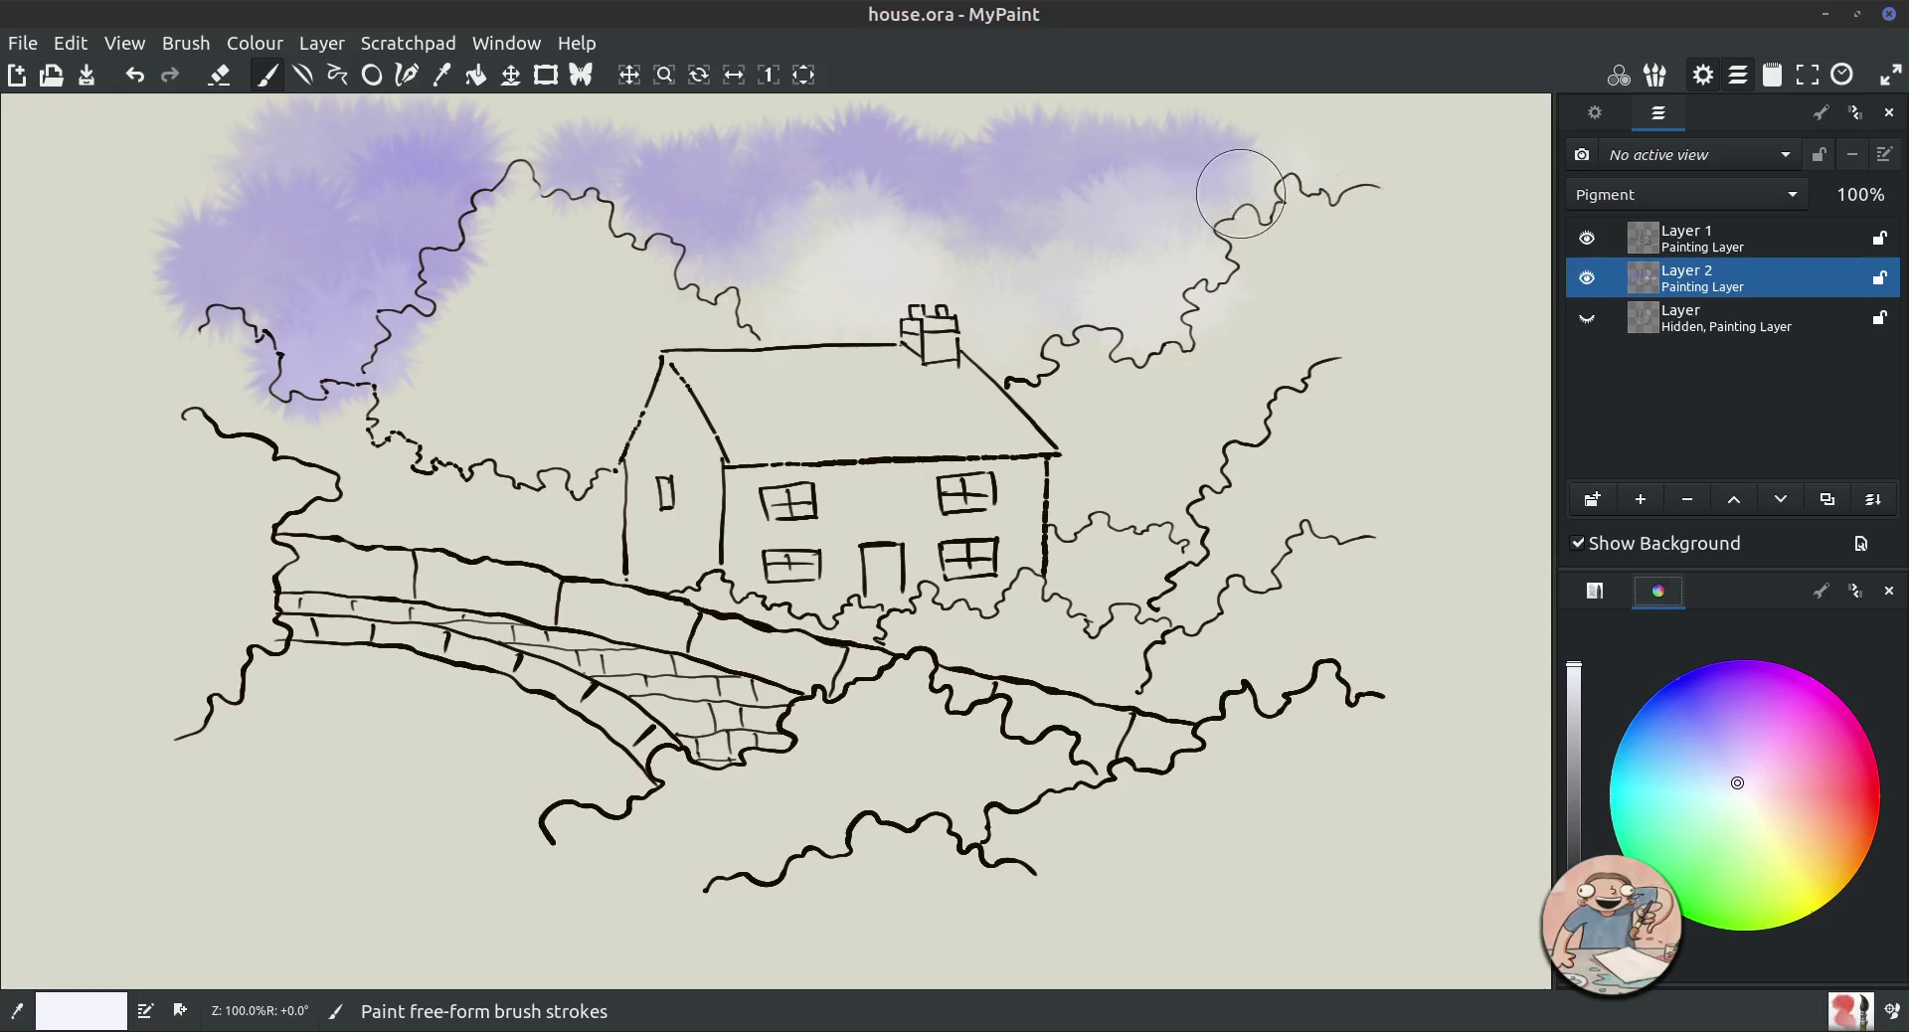
{"action": "mouse_move", "coordinate": [196, 188]}
{"action": "left_mouse_down"}
{"action": "mouse_move", "coordinate": [297, 204]}
{"action": "mouse_move", "coordinate": [167, 209]}
{"action": "mouse_move", "coordinate": [328, 197]}
{"action": "mouse_move", "coordinate": [211, 184]}
{"action": "mouse_move", "coordinate": [301, 187]}
{"action": "mouse_move", "coordinate": [204, 208]}
{"action": "mouse_move", "coordinate": [234, 232]}
{"action": "mouse_move", "coordinate": [221, 272]}
{"action": "left_mouse_up"}
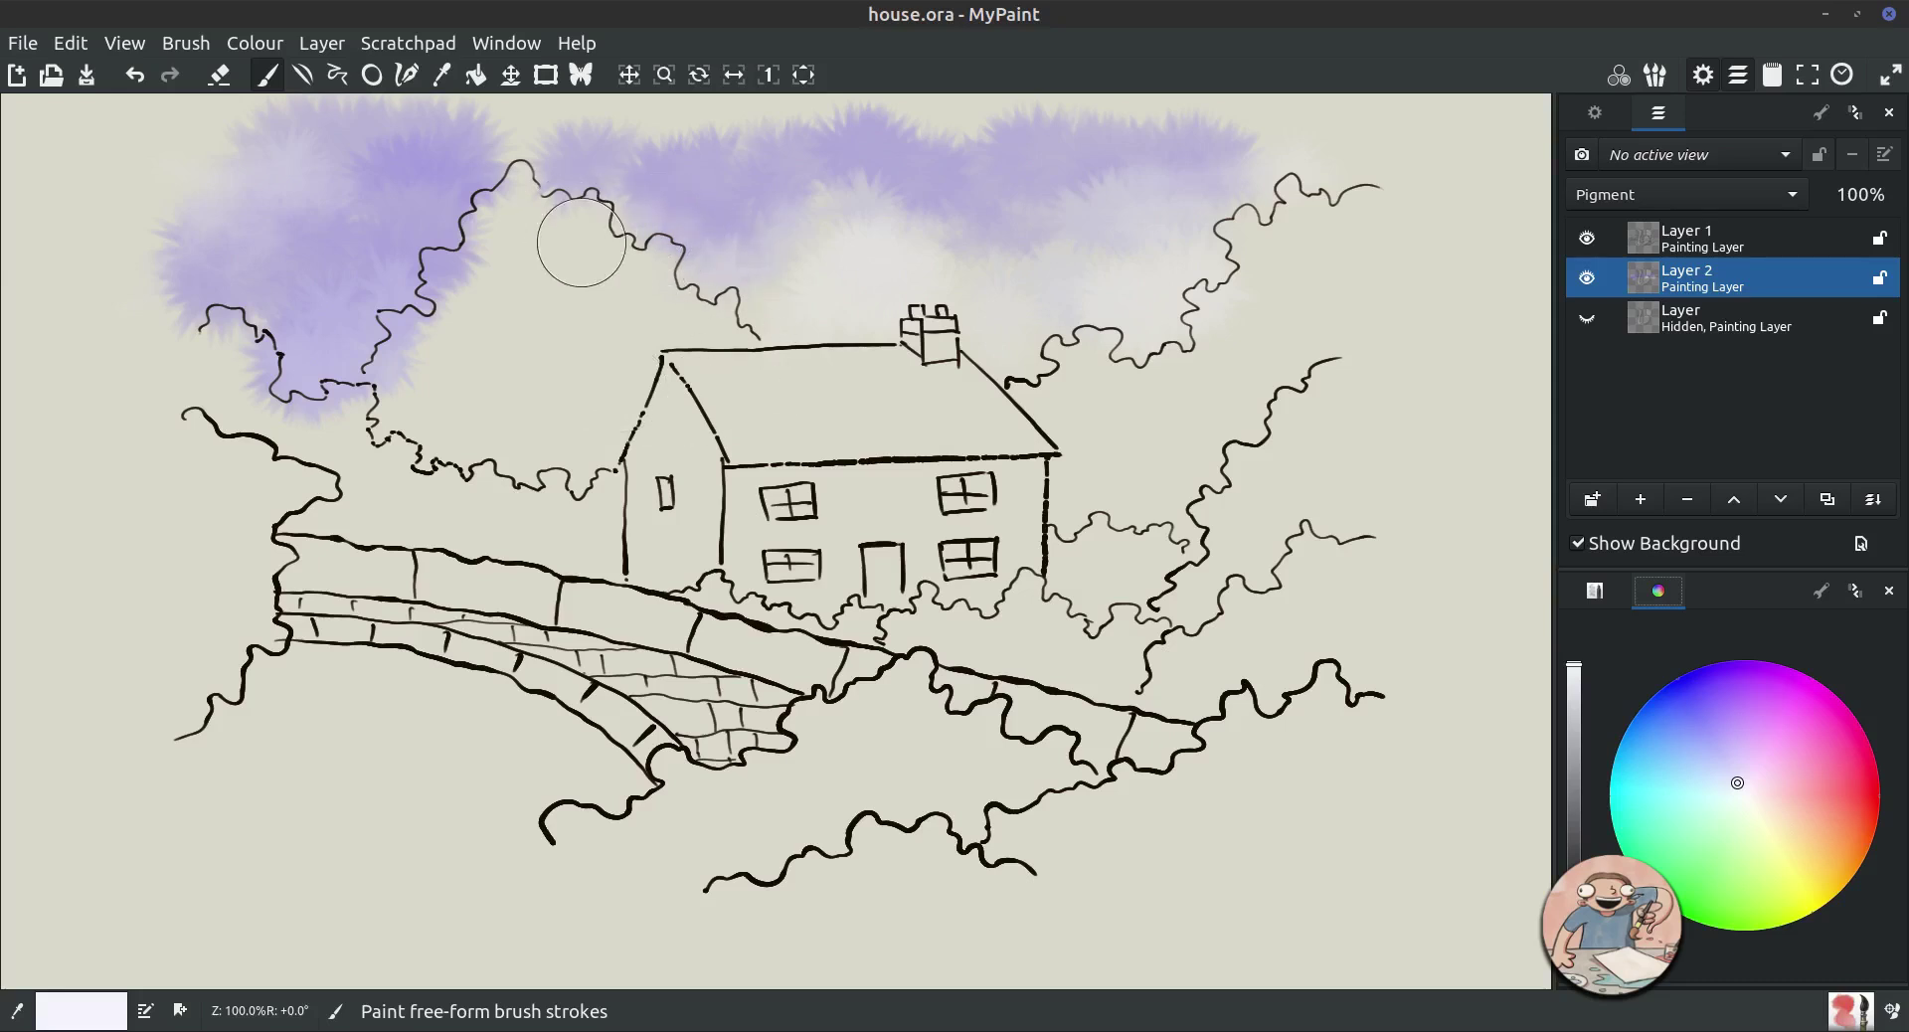
Add subtle strokes of a darker violet to the clouds above the house roof.
{"action": "left_click_drag", "start_coordinate": [1707, 761], "coordinate": [1724, 712]}
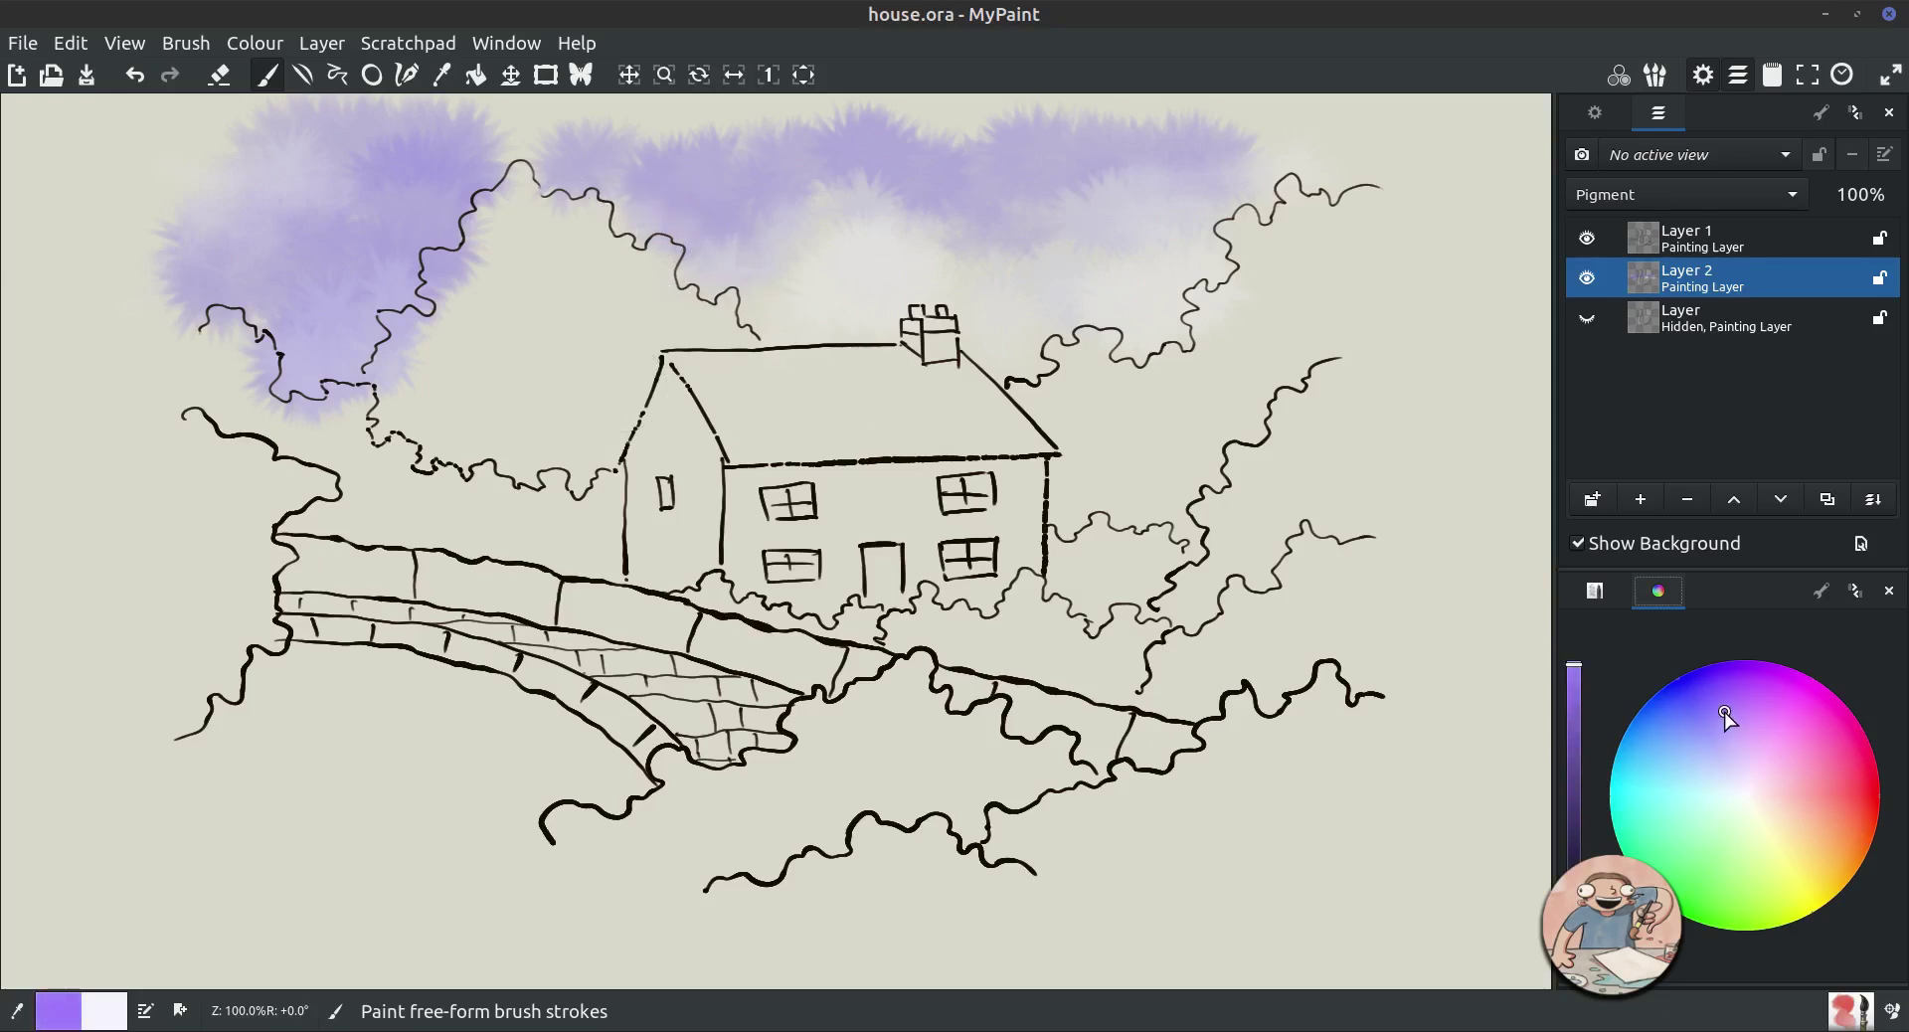
{"action": "left_click_drag", "start_coordinate": [1573, 694], "coordinate": [1573, 708]}
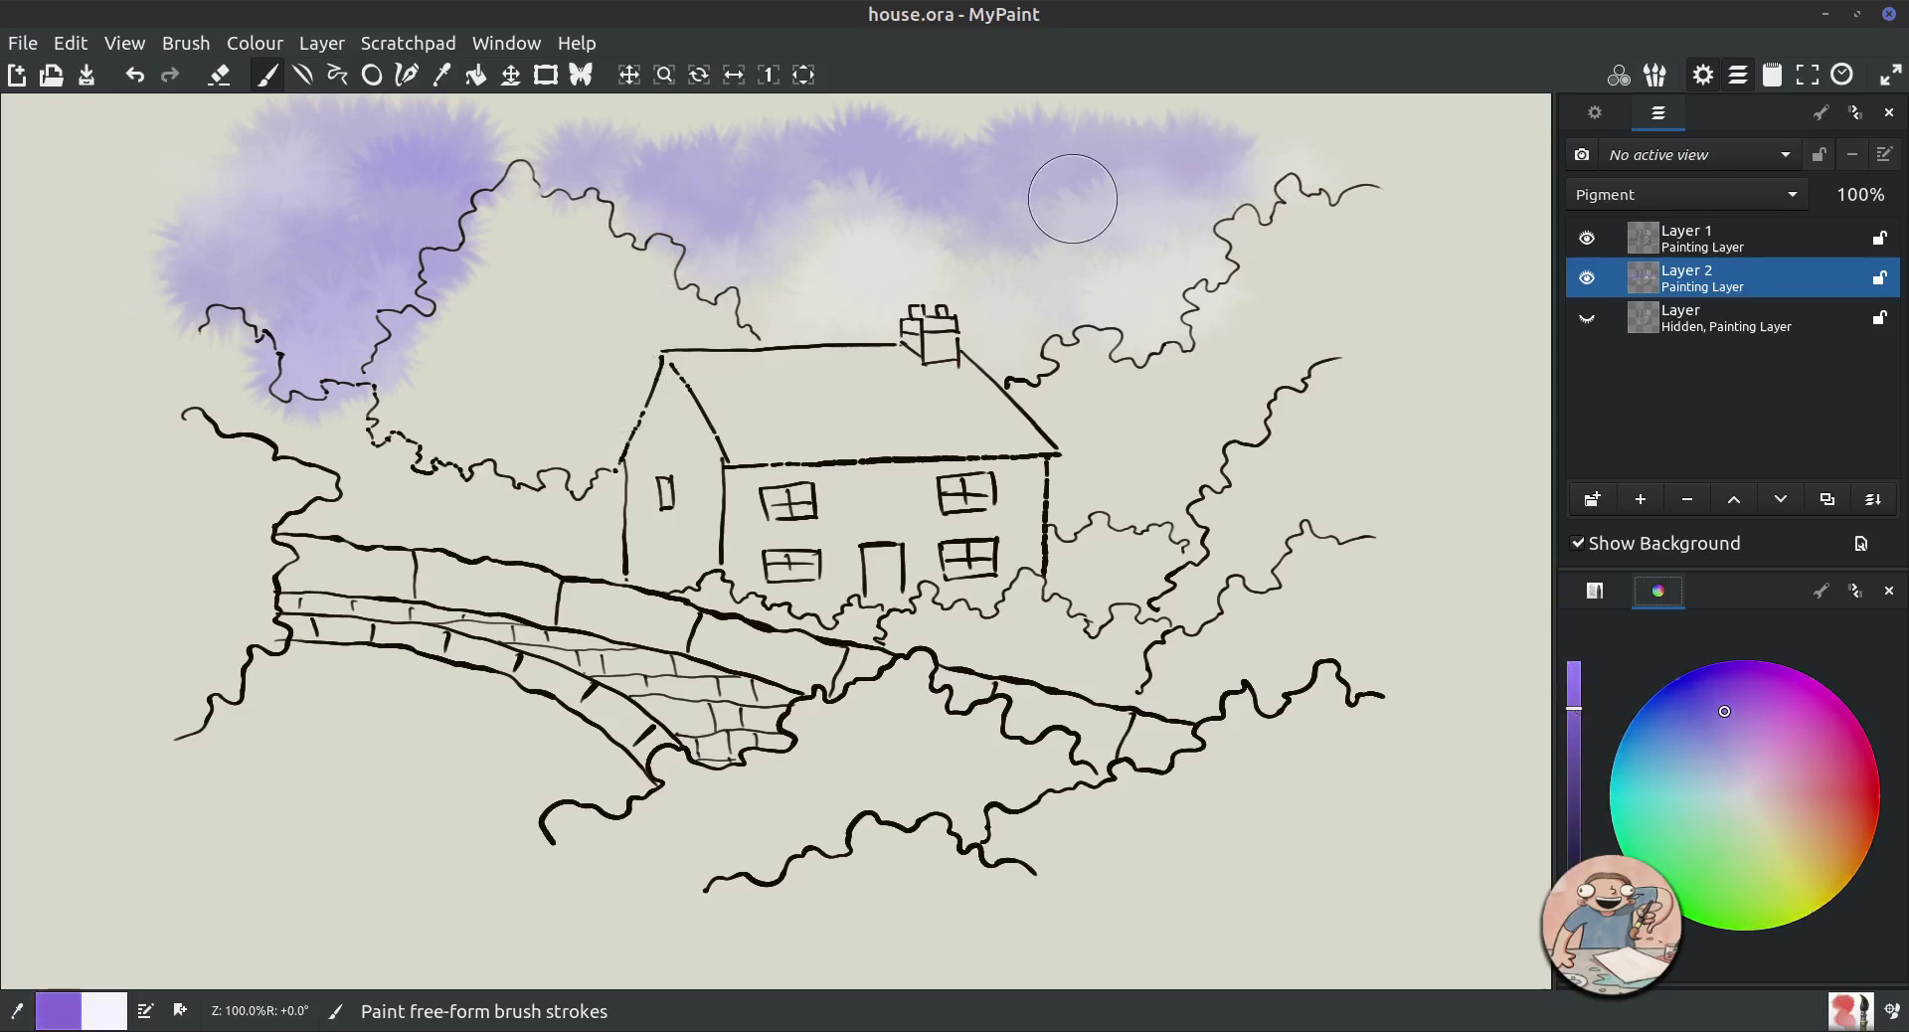
{"action": "mouse_move", "coordinate": [1065, 191]}
{"action": "left_mouse_down"}
{"action": "mouse_move", "coordinate": [1085, 343]}
{"action": "mouse_move", "coordinate": [1015, 278]}
{"action": "mouse_move", "coordinate": [1093, 277]}
{"action": "mouse_move", "coordinate": [912, 309]}
{"action": "mouse_move", "coordinate": [959, 296]}
{"action": "mouse_move", "coordinate": [858, 295]}
{"action": "mouse_move", "coordinate": [804, 328]}
{"action": "mouse_move", "coordinate": [707, 263]}
{"action": "mouse_move", "coordinate": [680, 292]}
{"action": "mouse_move", "coordinate": [647, 257]}
{"action": "left_mouse_up"}
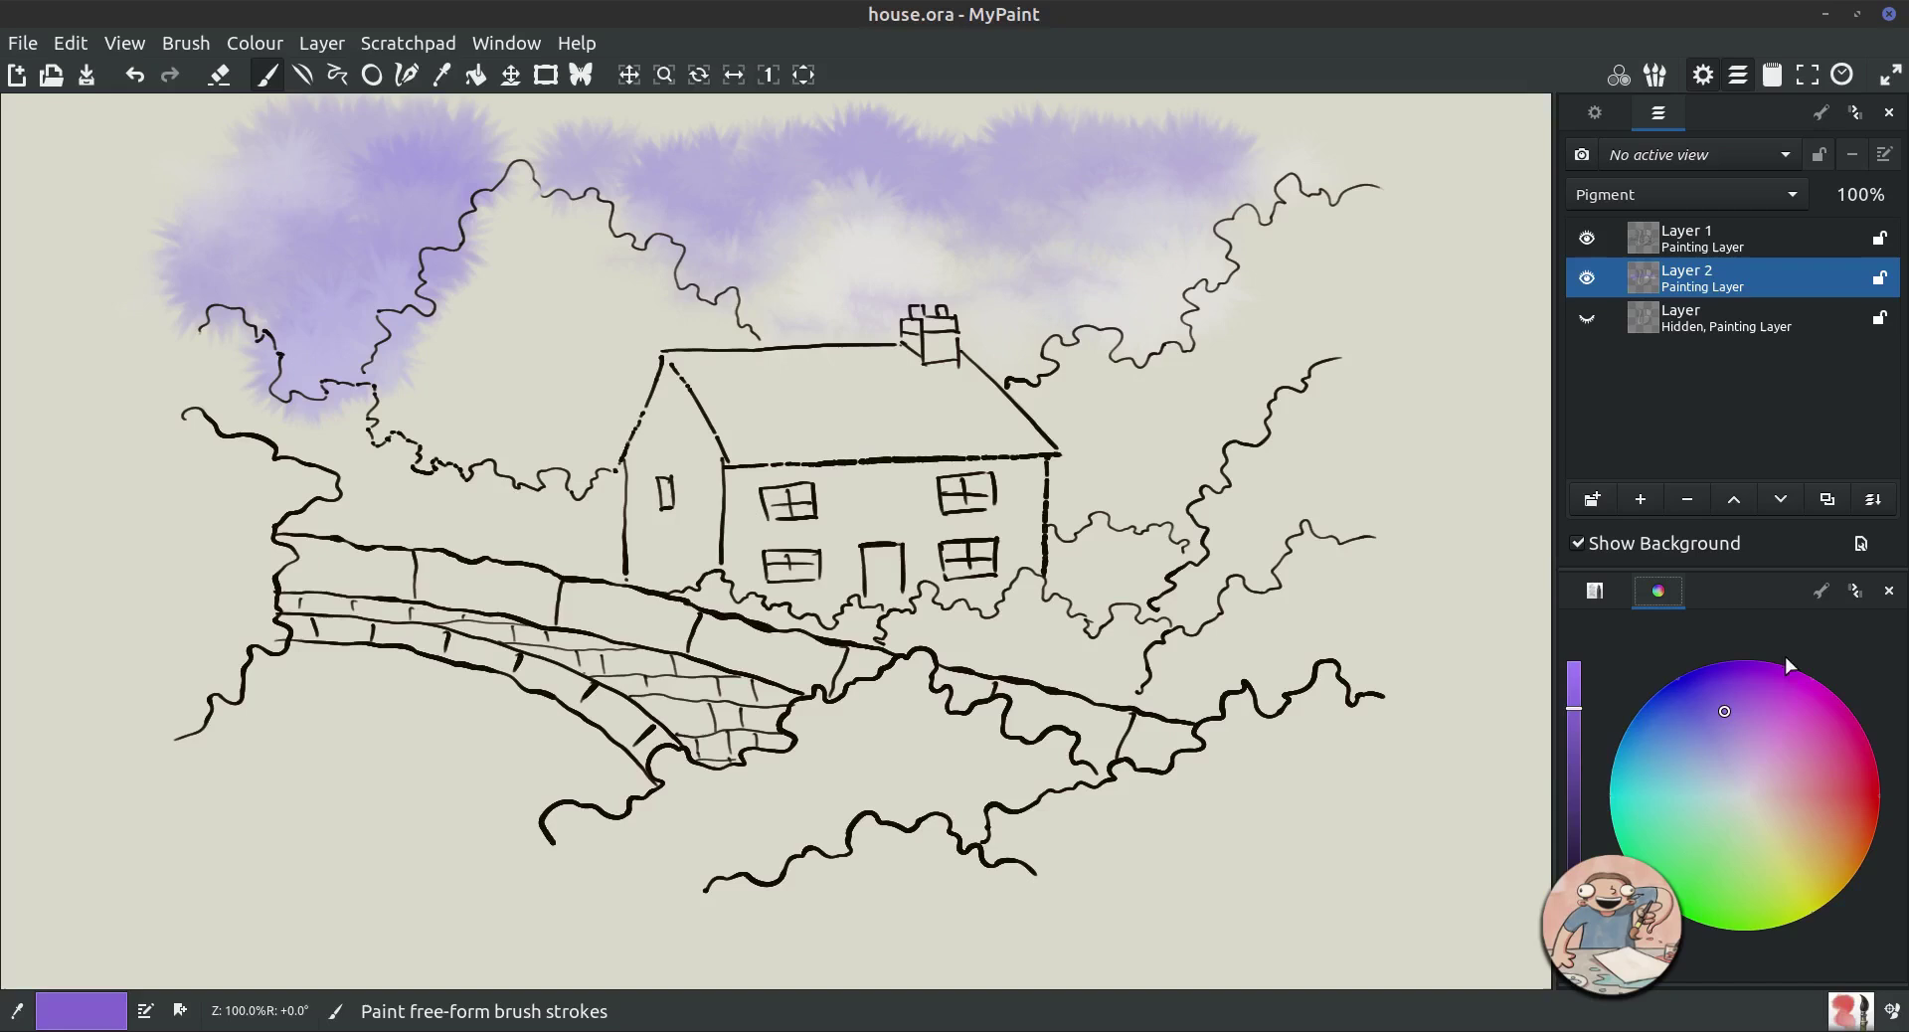
Fill the small bush beside the house's right wall with muted green, using a smaller brush.
{"action": "left_click", "coordinate": [1702, 838]}
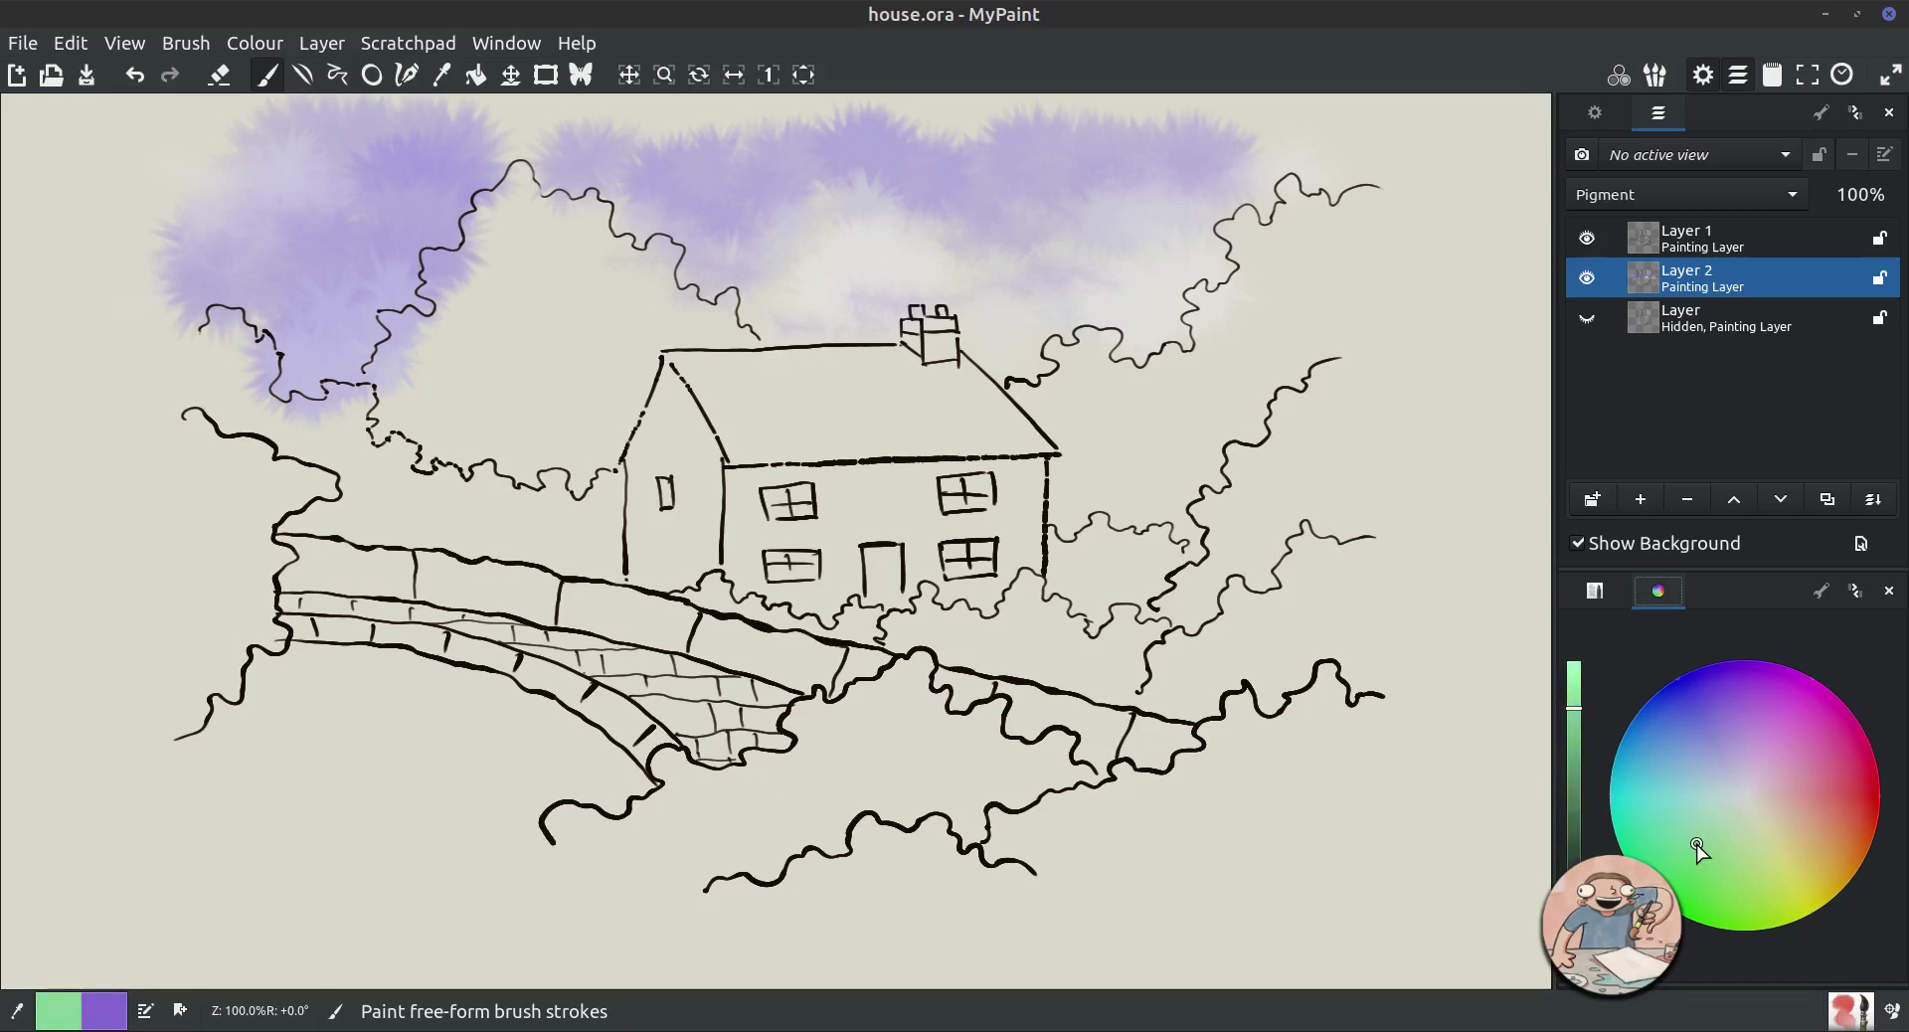
{"action": "left_click_drag", "start_coordinate": [1596, 753], "coordinate": [1663, 837]}
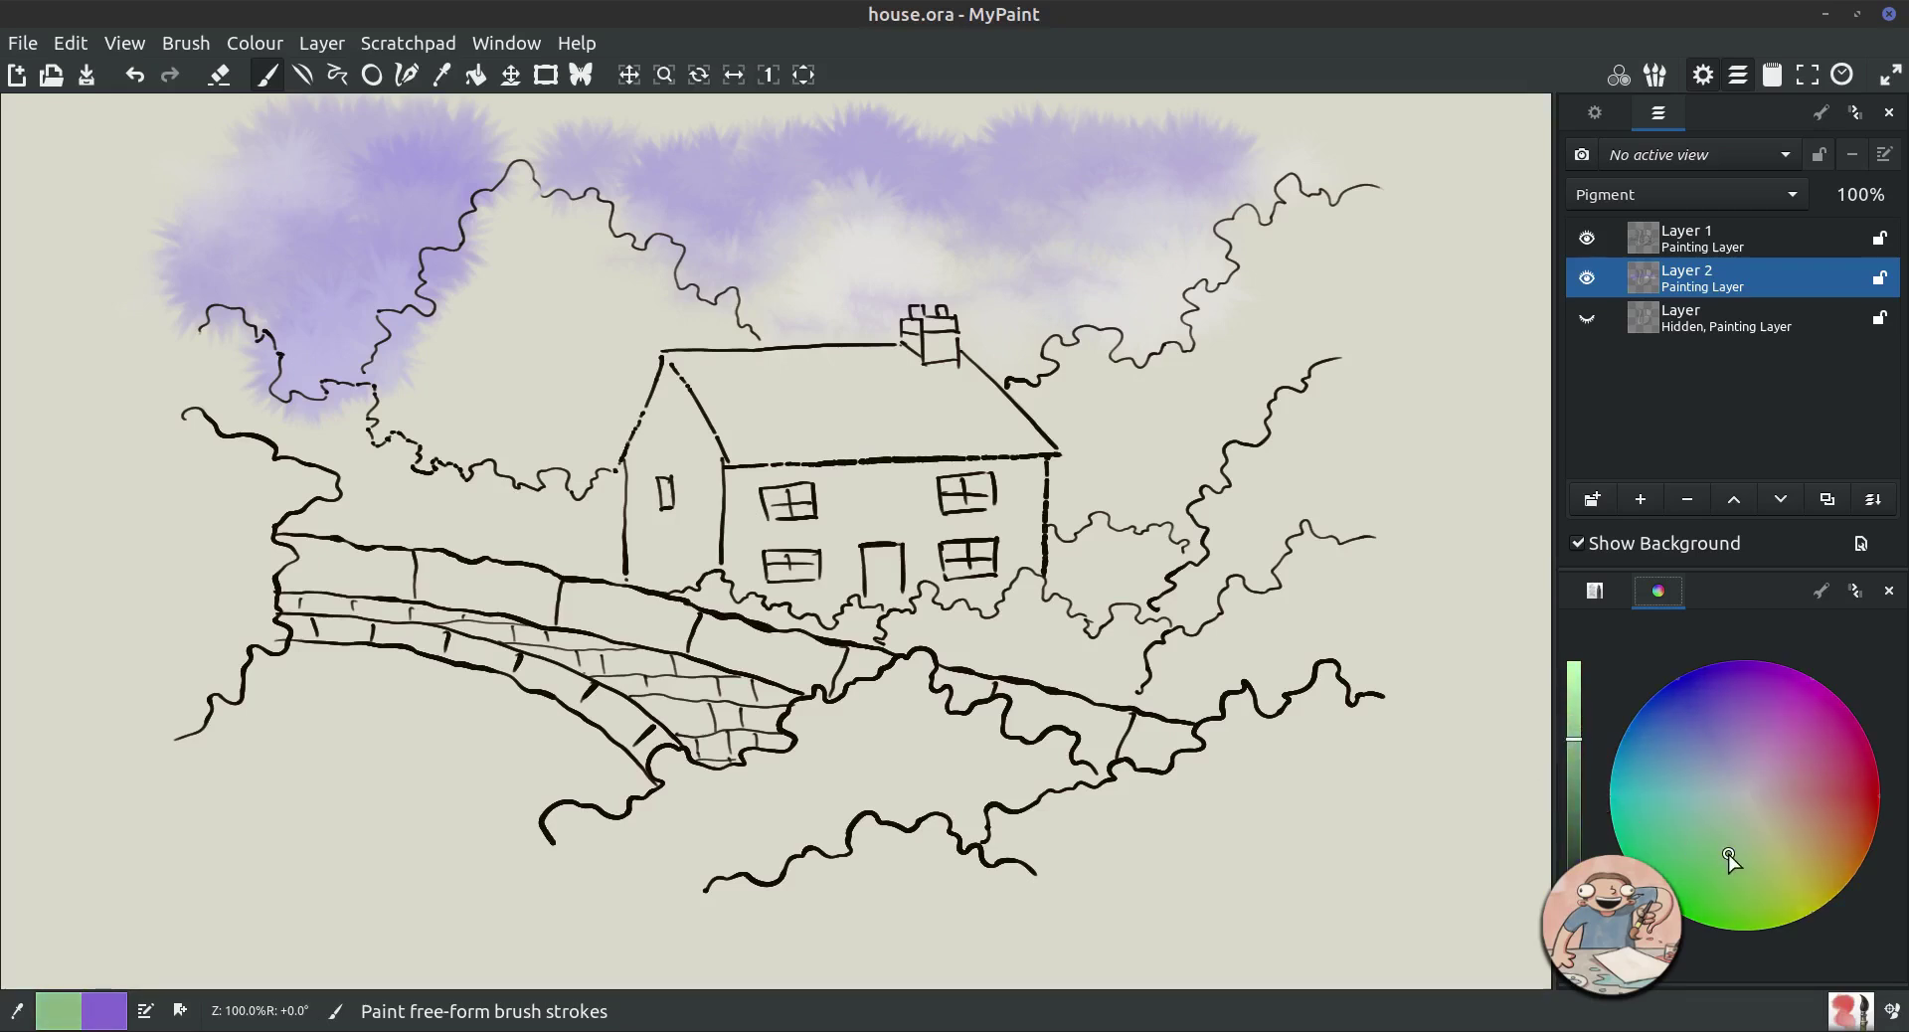
{"action": "left_click_drag", "start_coordinate": [1572, 738], "coordinate": [1574, 754]}
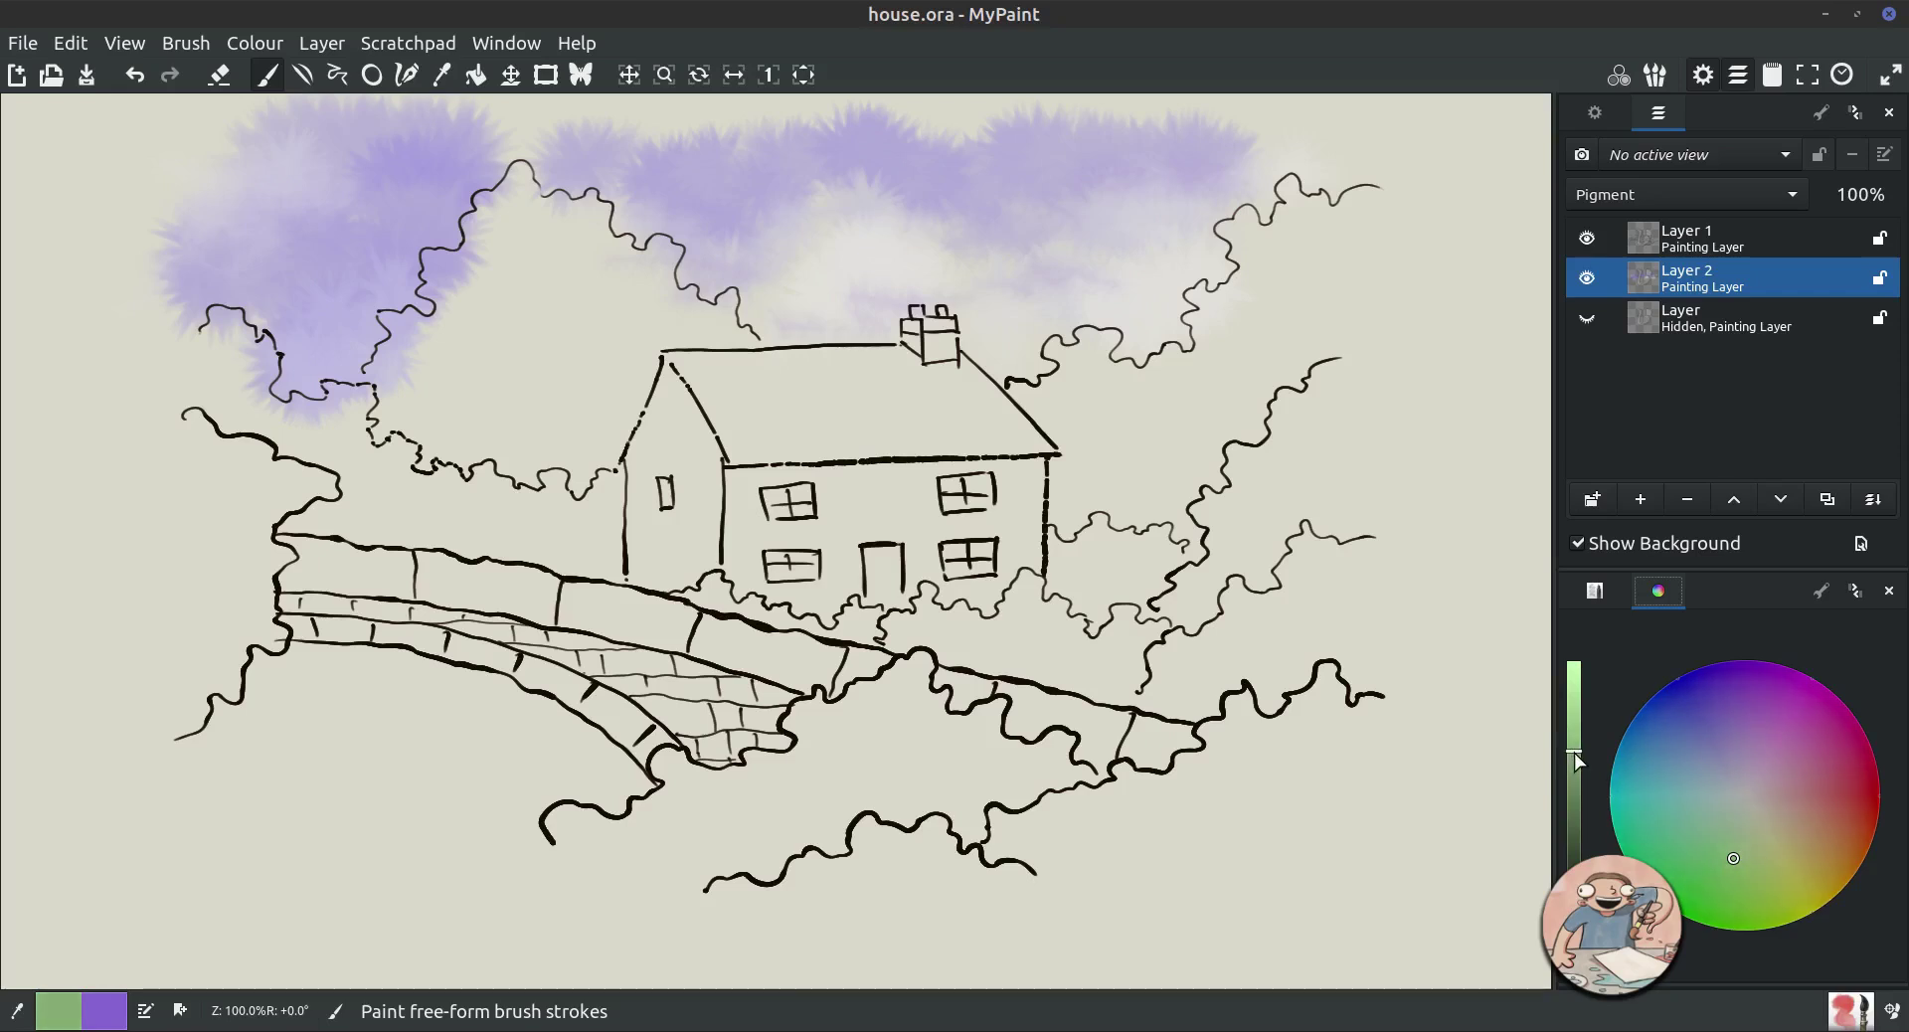
{"action": "key", "text": "d"}
{"action": "key", "text": "d"}
{"action": "key", "text": "d"}
{"action": "key", "text": "d"}
{"action": "mouse_move", "coordinate": [1053, 534]}
{"action": "left_mouse_down"}
{"action": "mouse_move", "coordinate": [1054, 582]}
{"action": "mouse_move", "coordinate": [1088, 541]}
{"action": "mouse_move", "coordinate": [1173, 544]}
{"action": "mouse_move", "coordinate": [1145, 595]}
{"action": "mouse_move", "coordinate": [1087, 592]}
{"action": "left_mouse_up"}
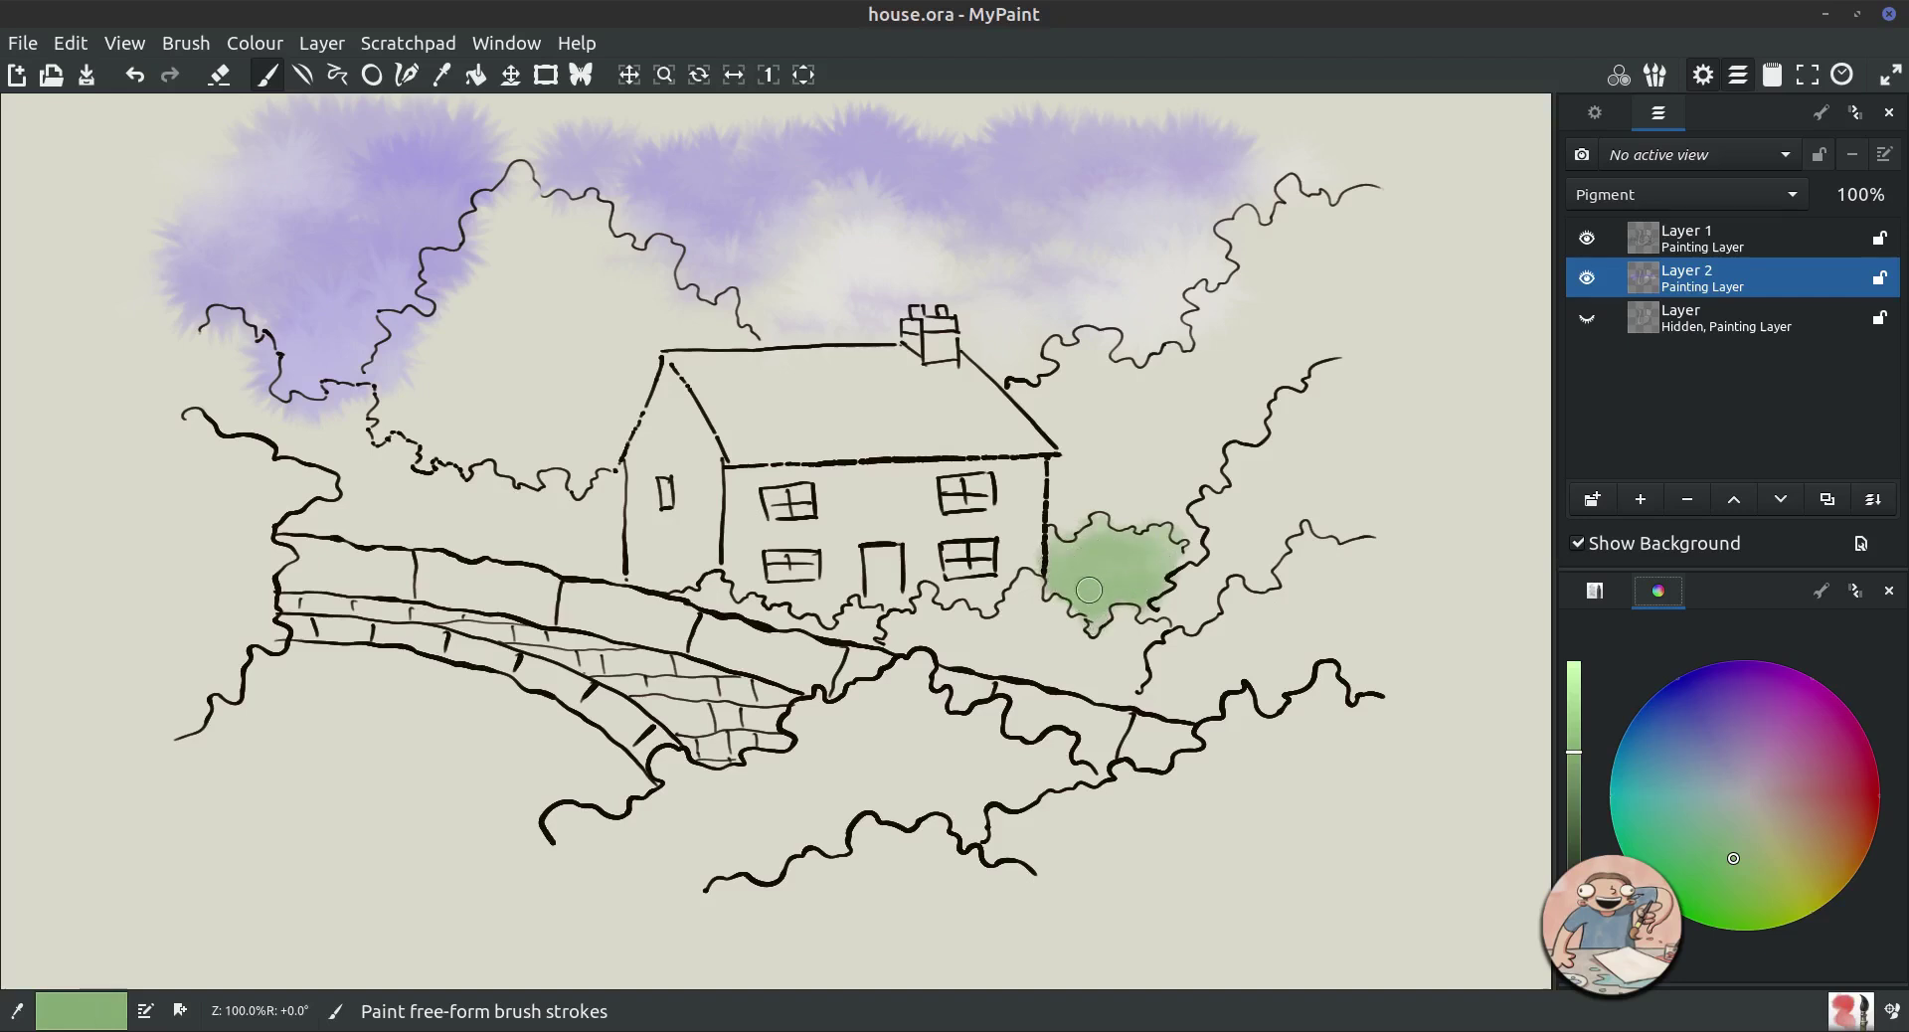
Paint the hedge at the house's front right and the bushes behind the bridge's left side in fresher green.
{"action": "left_click", "coordinate": [1725, 870]}
{"action": "mouse_move", "coordinate": [916, 635]}
{"action": "left_mouse_down"}
{"action": "mouse_move", "coordinate": [885, 638]}
{"action": "mouse_move", "coordinate": [958, 617]}
{"action": "mouse_move", "coordinate": [979, 645]}
{"action": "mouse_move", "coordinate": [1026, 587]}
{"action": "mouse_move", "coordinate": [1060, 636]}
{"action": "mouse_move", "coordinate": [1095, 651]}
{"action": "mouse_move", "coordinate": [1128, 630]}
{"action": "mouse_move", "coordinate": [1122, 654]}
{"action": "mouse_move", "coordinate": [1137, 640]}
{"action": "mouse_move", "coordinate": [1091, 666]}
{"action": "mouse_move", "coordinate": [924, 649]}
{"action": "left_mouse_up"}
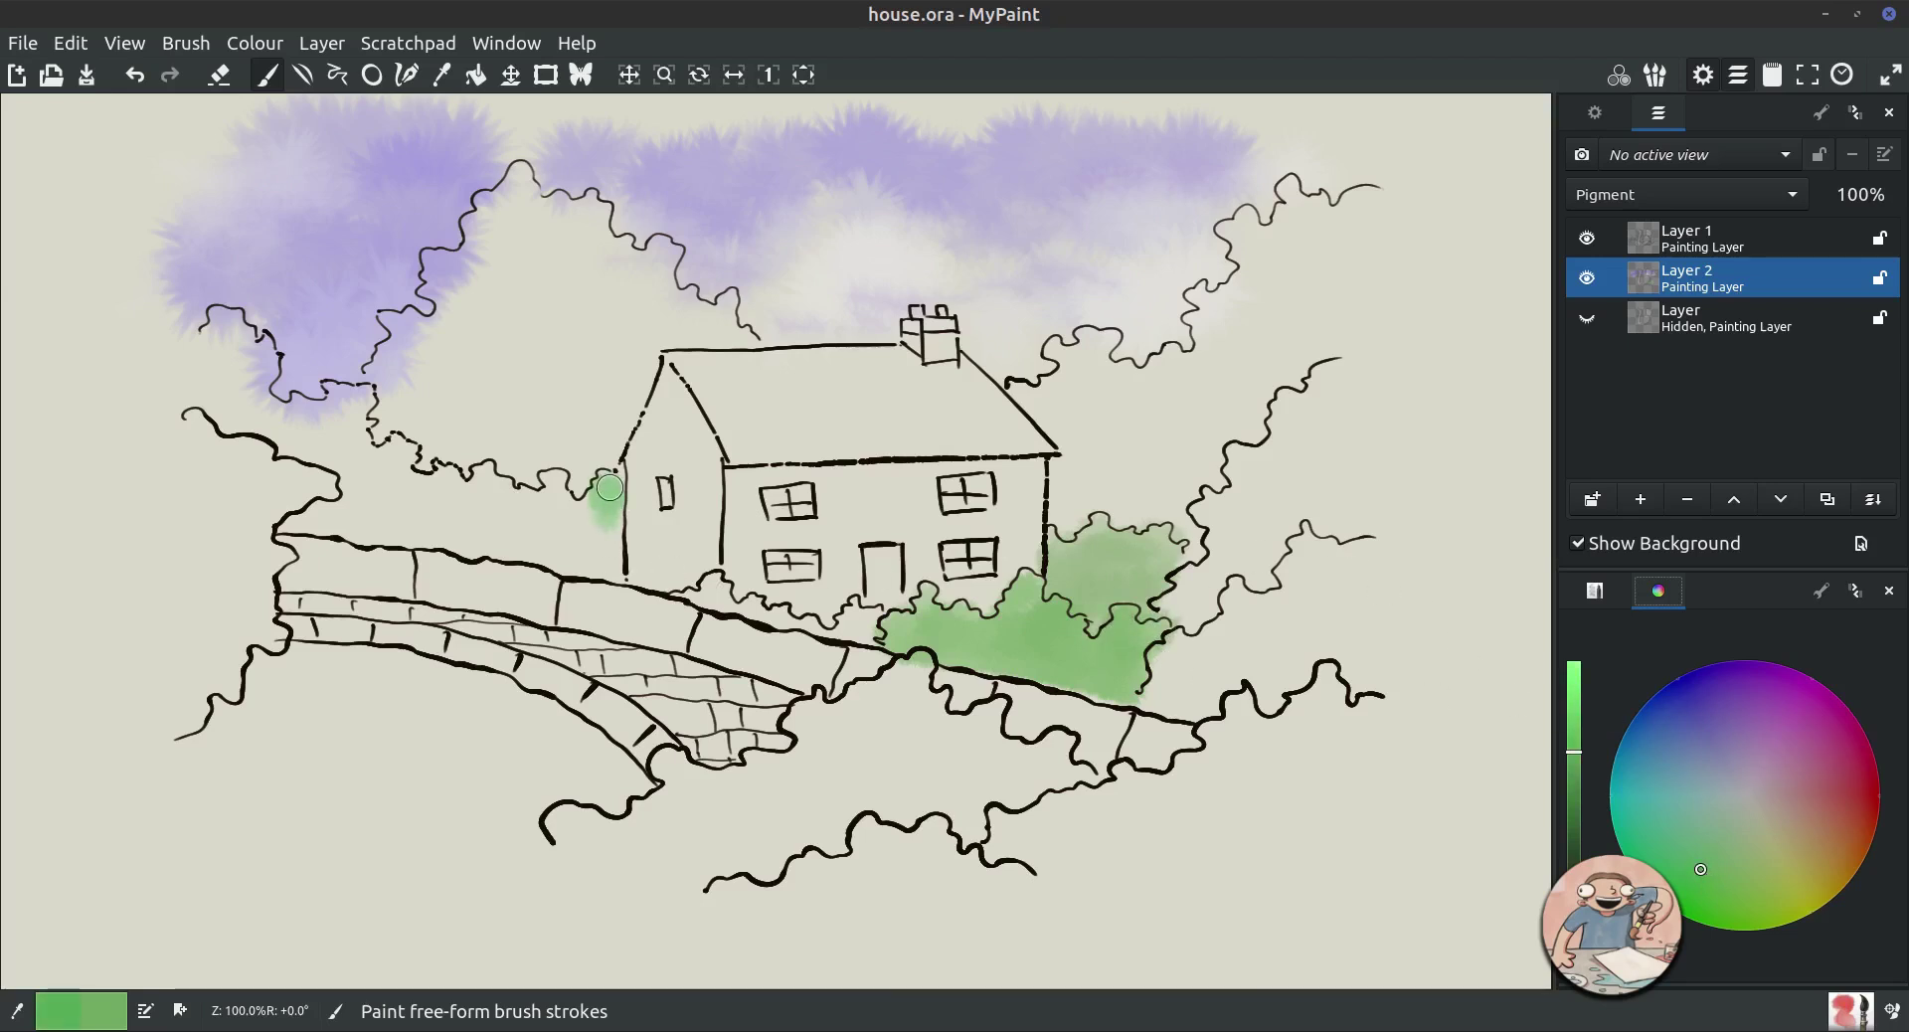
{"action": "mouse_move", "coordinate": [609, 487]}
{"action": "left_mouse_down"}
{"action": "mouse_move", "coordinate": [610, 550]}
{"action": "mouse_move", "coordinate": [533, 551]}
{"action": "mouse_move", "coordinate": [573, 522]}
{"action": "mouse_move", "coordinate": [553, 483]}
{"action": "mouse_move", "coordinate": [540, 525]}
{"action": "mouse_move", "coordinate": [483, 486]}
{"action": "mouse_move", "coordinate": [505, 541]}
{"action": "left_mouse_up"}
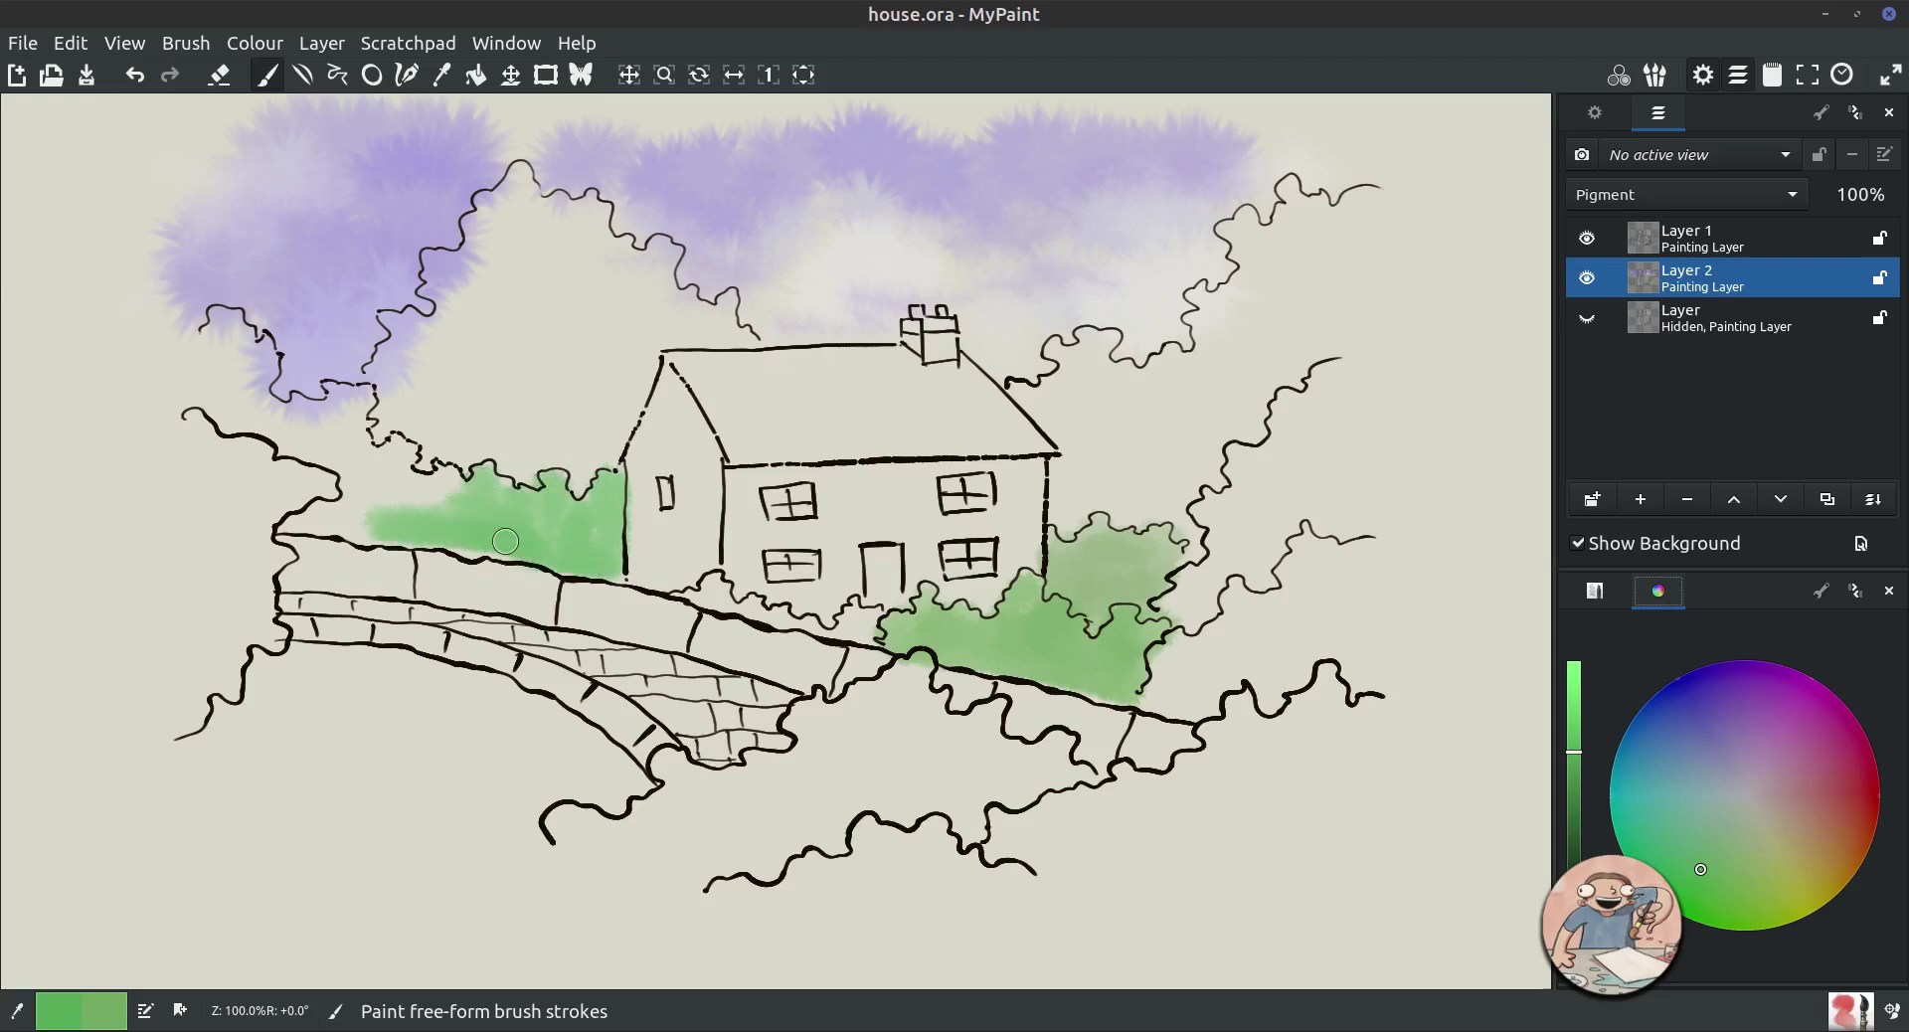
{"action": "mouse_move", "coordinate": [359, 528]}
{"action": "left_mouse_down"}
{"action": "mouse_move", "coordinate": [300, 520]}
{"action": "mouse_move", "coordinate": [362, 482]}
{"action": "mouse_move", "coordinate": [455, 483]}
{"action": "mouse_move", "coordinate": [382, 498]}
{"action": "mouse_move", "coordinate": [339, 442]}
{"action": "mouse_move", "coordinate": [355, 448]}
{"action": "mouse_move", "coordinate": [344, 403]}
{"action": "mouse_move", "coordinate": [347, 439]}
{"action": "mouse_move", "coordinate": [279, 422]}
{"action": "mouse_move", "coordinate": [311, 437]}
{"action": "mouse_move", "coordinate": [270, 404]}
{"action": "mouse_move", "coordinate": [270, 373]}
{"action": "mouse_move", "coordinate": [243, 383]}
{"action": "mouse_move", "coordinate": [211, 333]}
{"action": "left_mouse_up"}
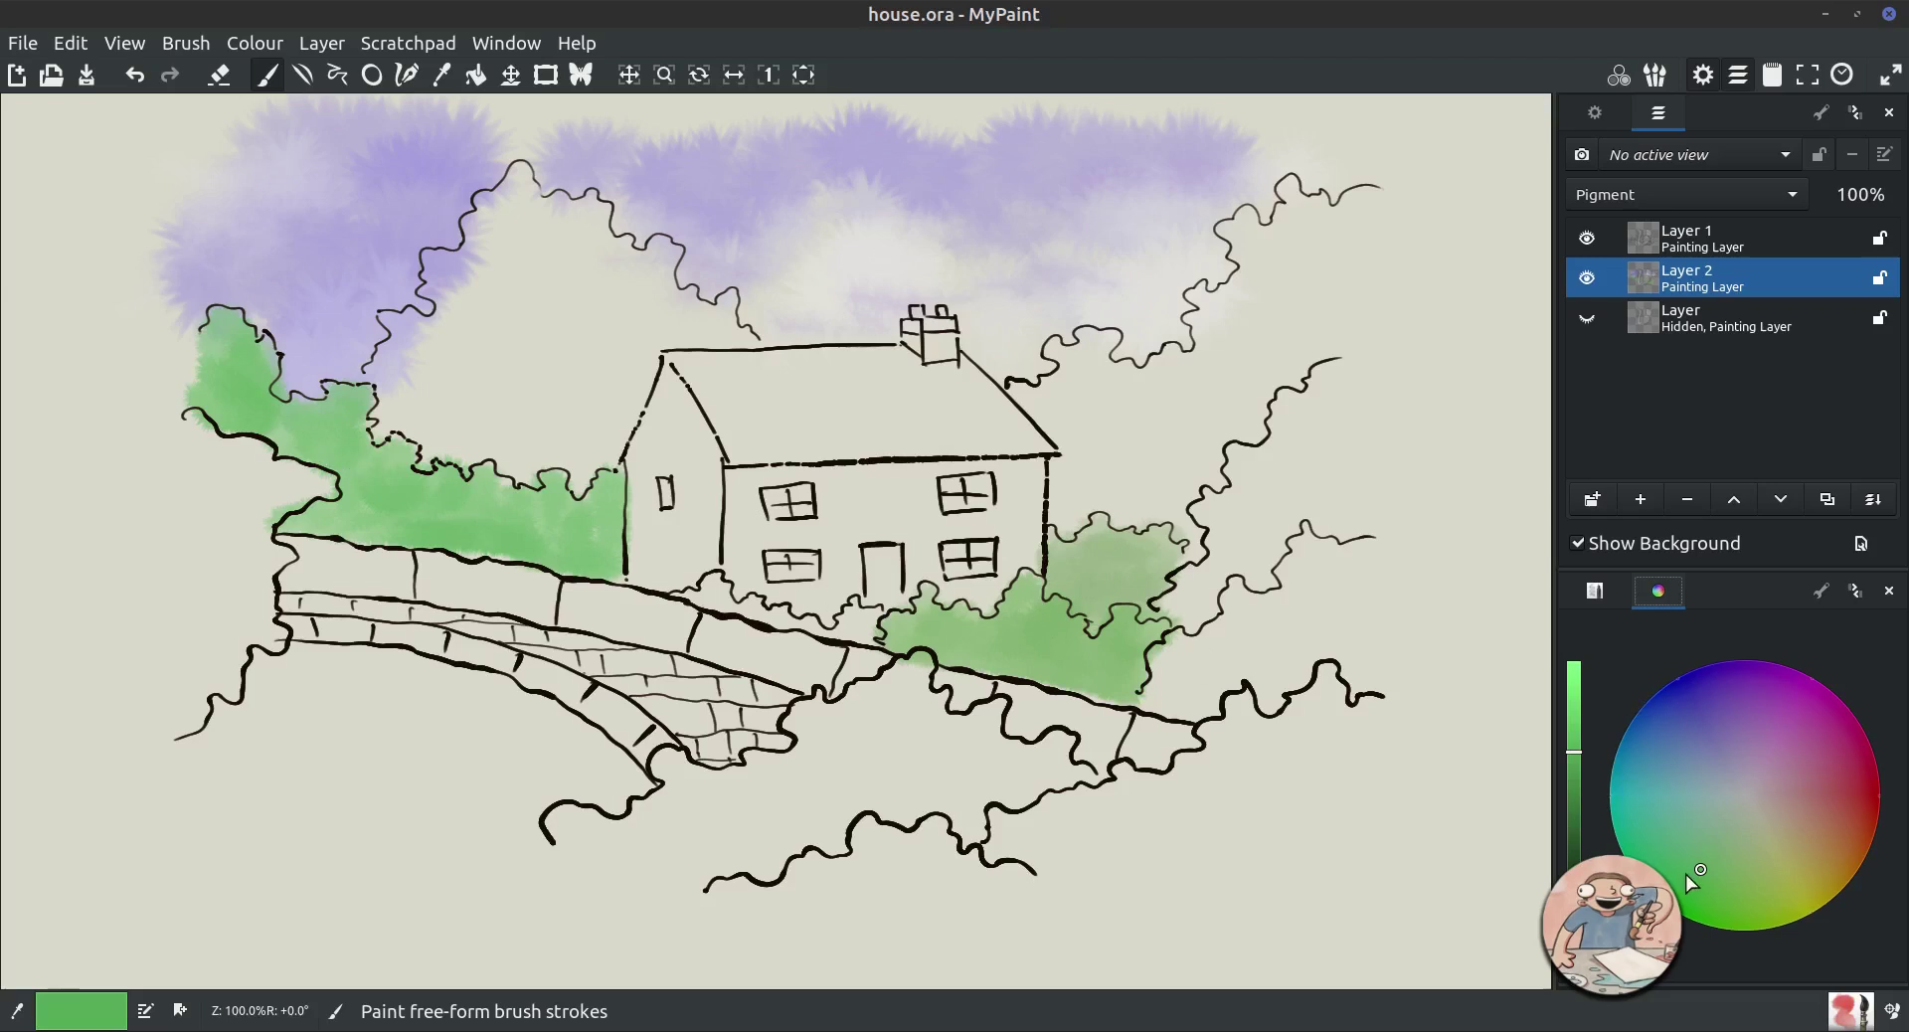
Fill the large tree behind the house's left gable with light yellowish green up to its ink outline.
{"action": "left_click_drag", "start_coordinate": [1574, 752], "coordinate": [1572, 736]}
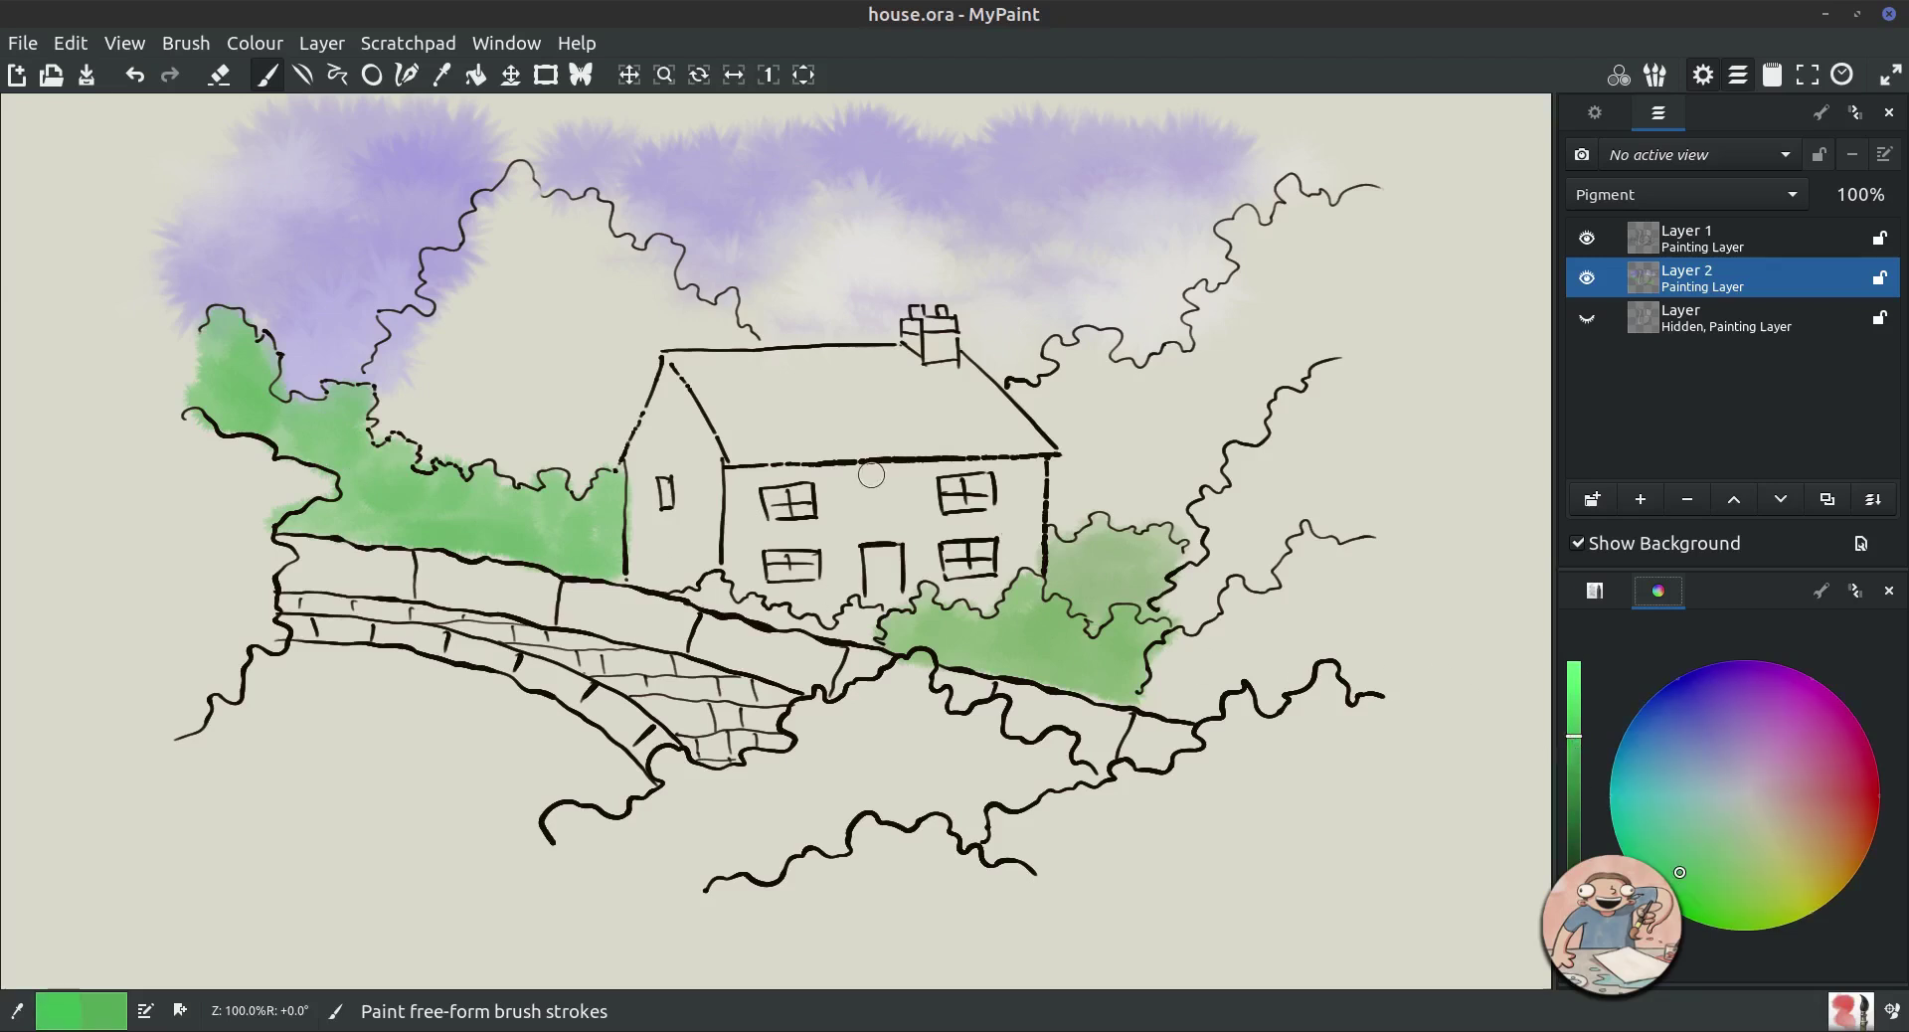
{"action": "left_click_drag", "start_coordinate": [582, 466], "coordinate": [485, 438]}
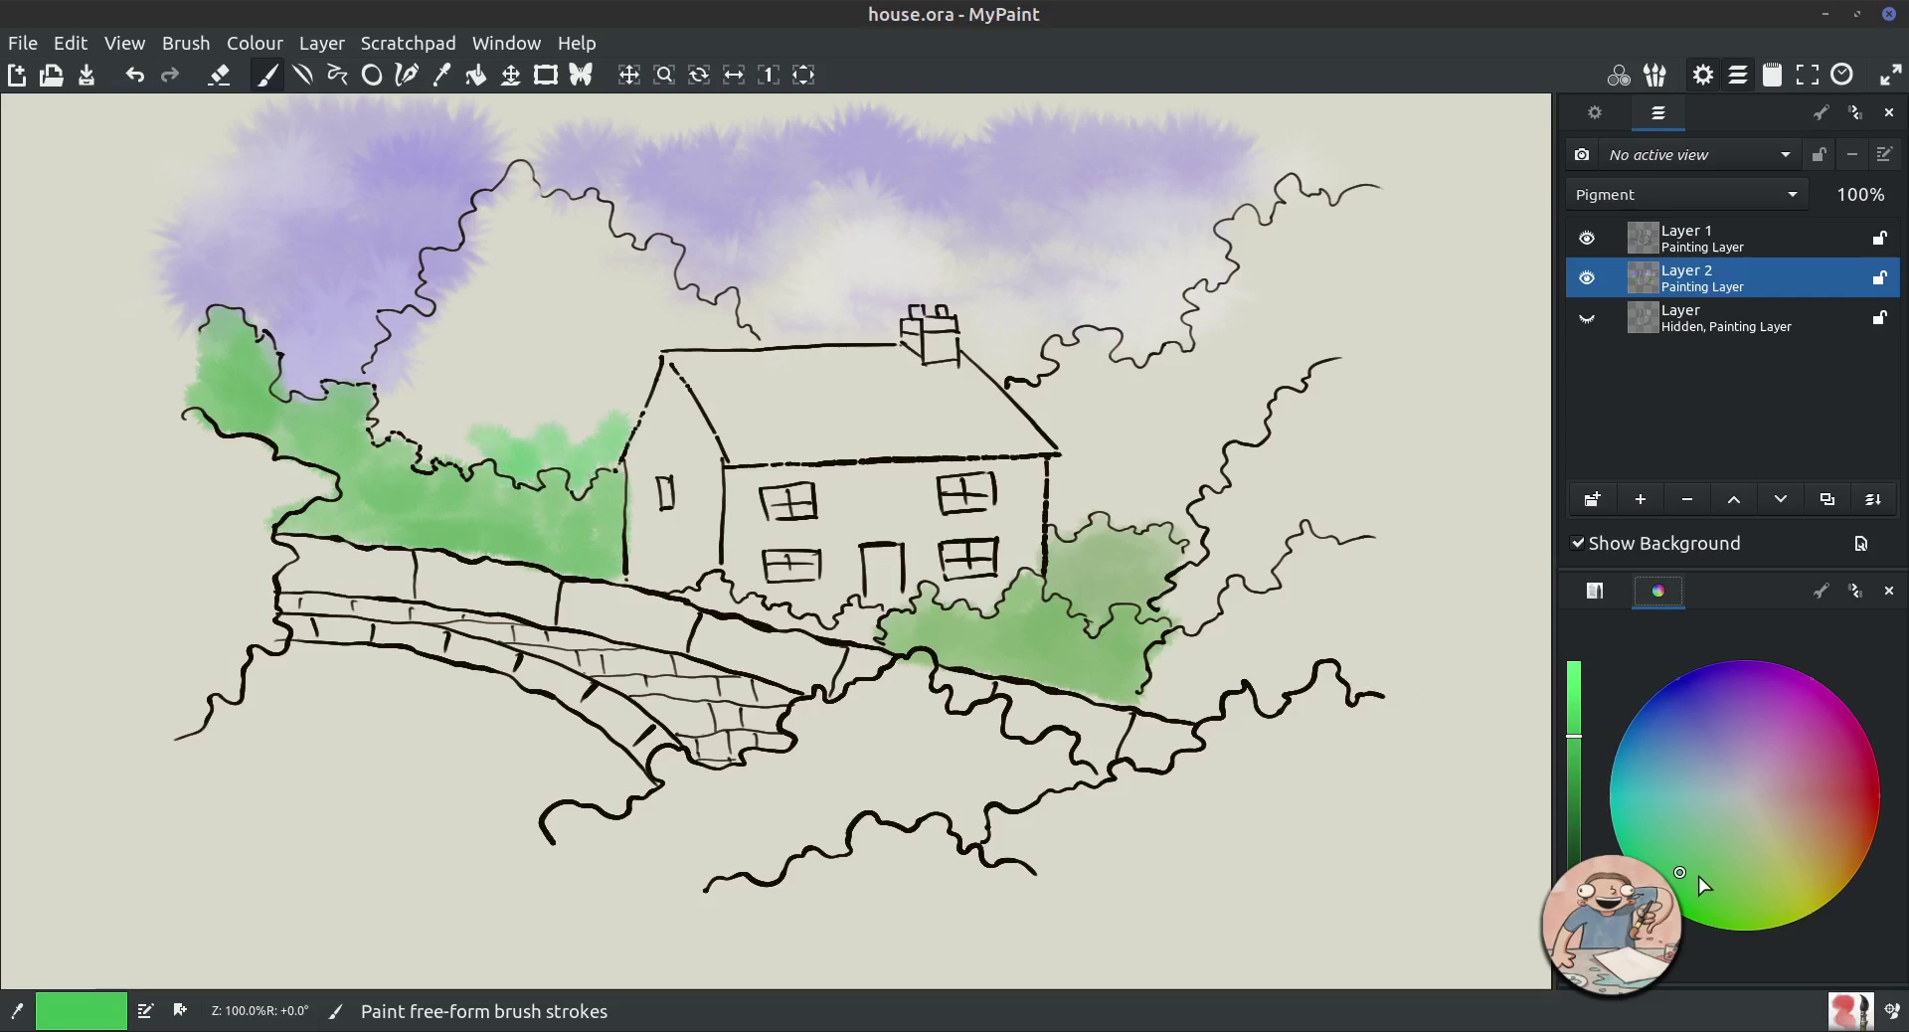
{"action": "left_click", "coordinate": [1722, 886]}
{"action": "left_click_drag", "start_coordinate": [627, 390], "coordinate": [611, 425]}
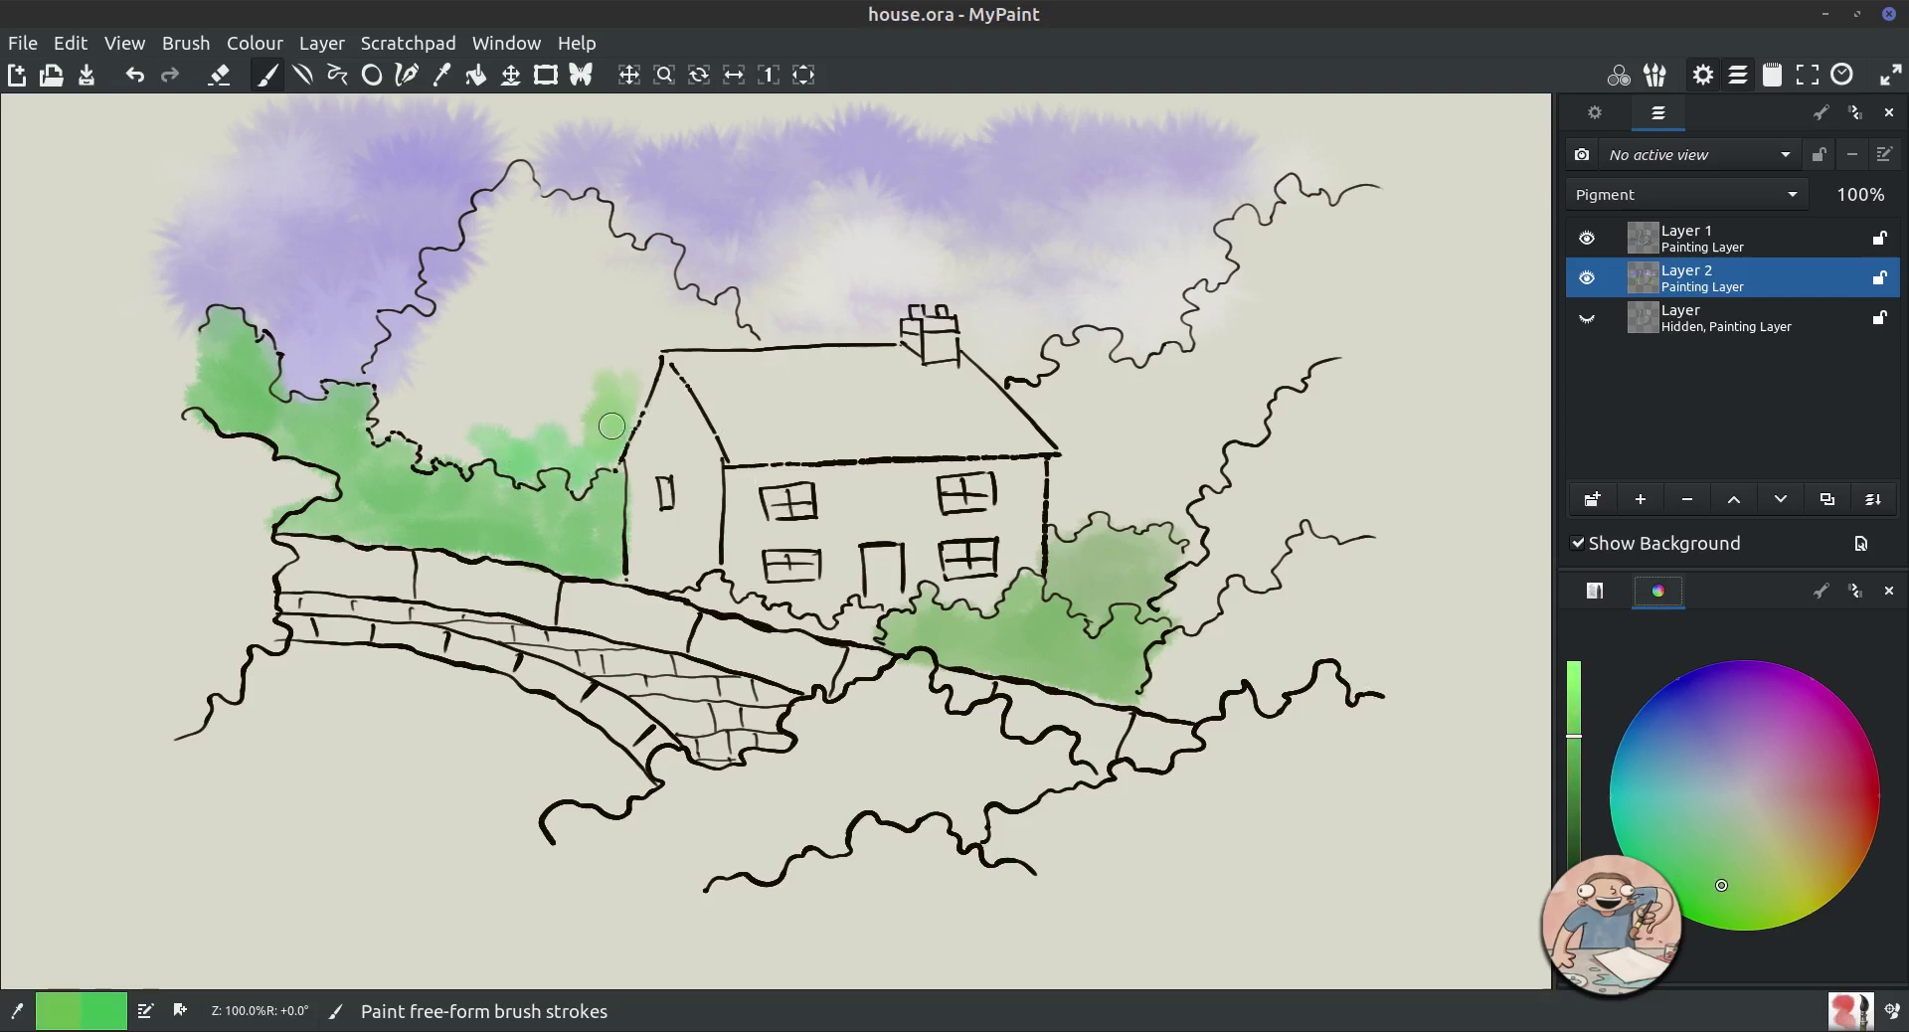
{"action": "left_click_drag", "start_coordinate": [536, 474], "coordinate": [442, 427]}
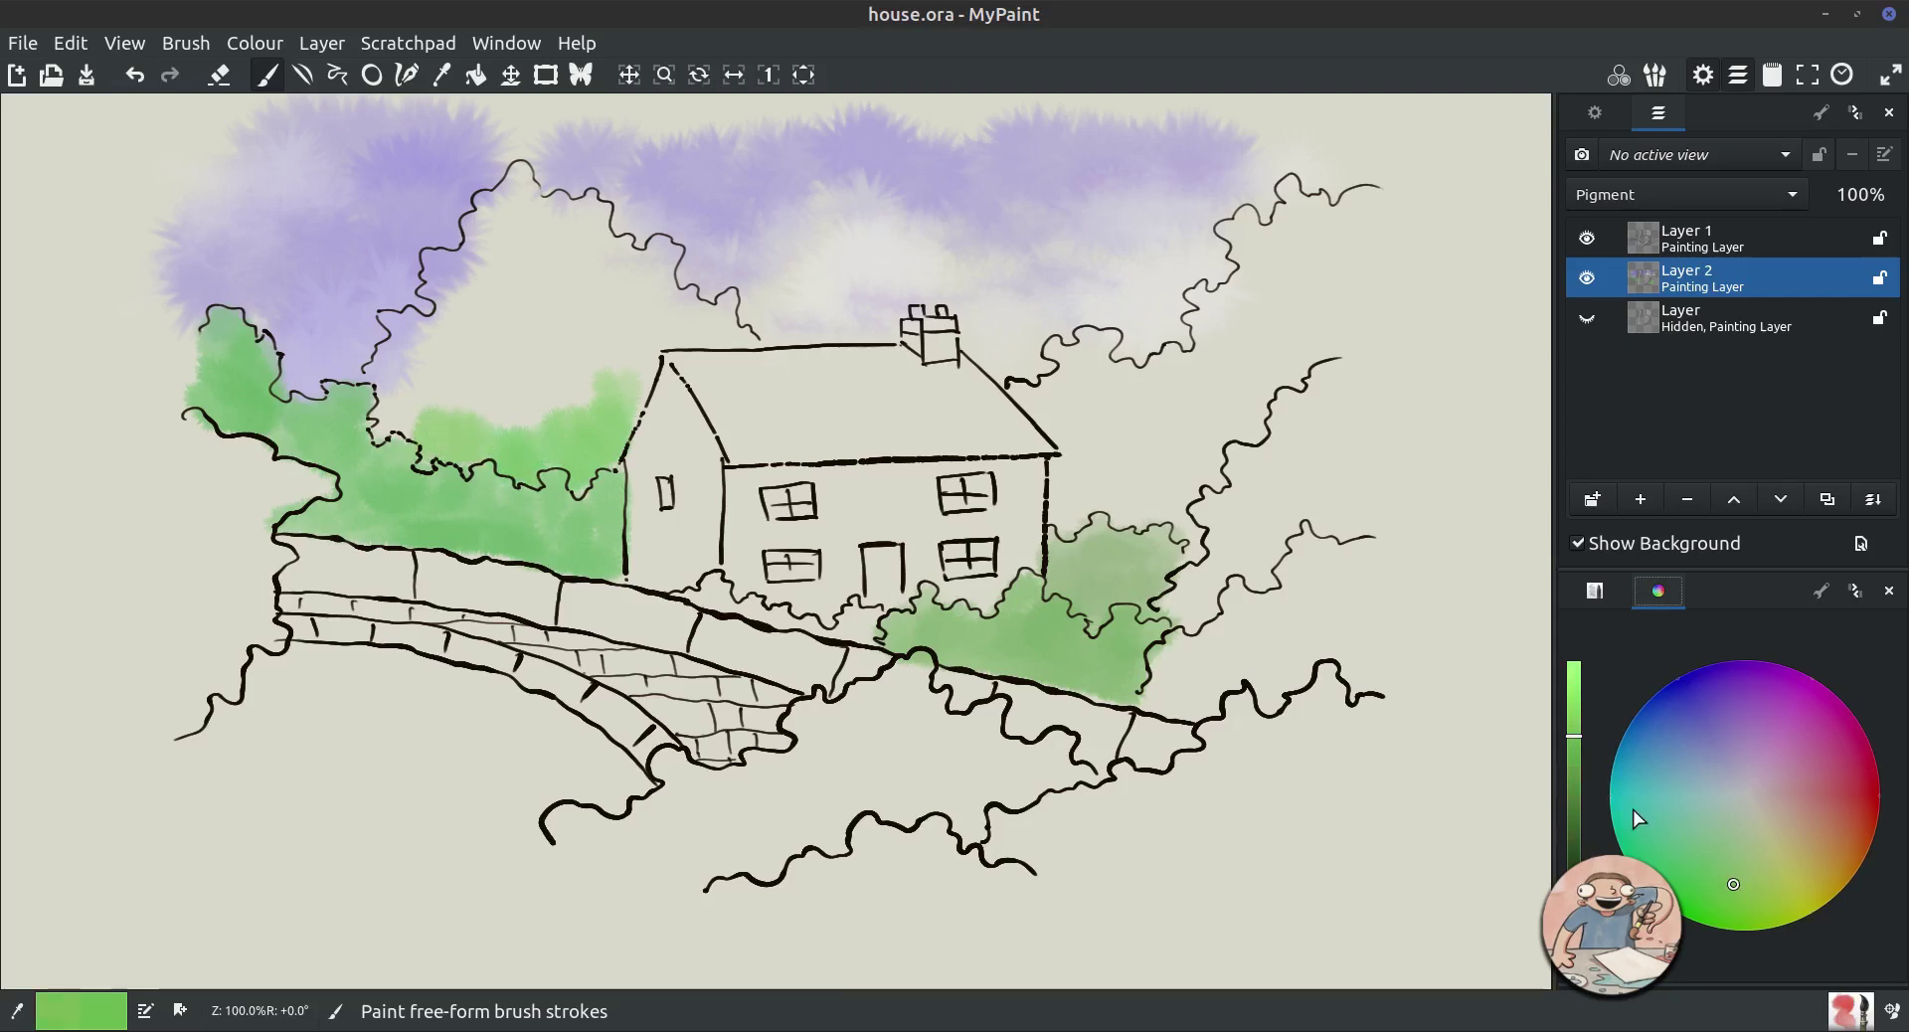
{"action": "mouse_move", "coordinate": [632, 393]}
{"action": "left_mouse_down"}
{"action": "mouse_move", "coordinate": [609, 437]}
{"action": "mouse_move", "coordinate": [575, 396]}
{"action": "mouse_move", "coordinate": [566, 450]}
{"action": "mouse_move", "coordinate": [489, 403]}
{"action": "mouse_move", "coordinate": [459, 429]}
{"action": "mouse_move", "coordinate": [400, 390]}
{"action": "mouse_move", "coordinate": [380, 421]}
{"action": "mouse_move", "coordinate": [417, 336]}
{"action": "mouse_move", "coordinate": [428, 391]}
{"action": "mouse_move", "coordinate": [399, 330]}
{"action": "mouse_move", "coordinate": [444, 347]}
{"action": "mouse_move", "coordinate": [438, 280]}
{"action": "mouse_move", "coordinate": [470, 263]}
{"action": "mouse_move", "coordinate": [447, 322]}
{"action": "left_mouse_up"}
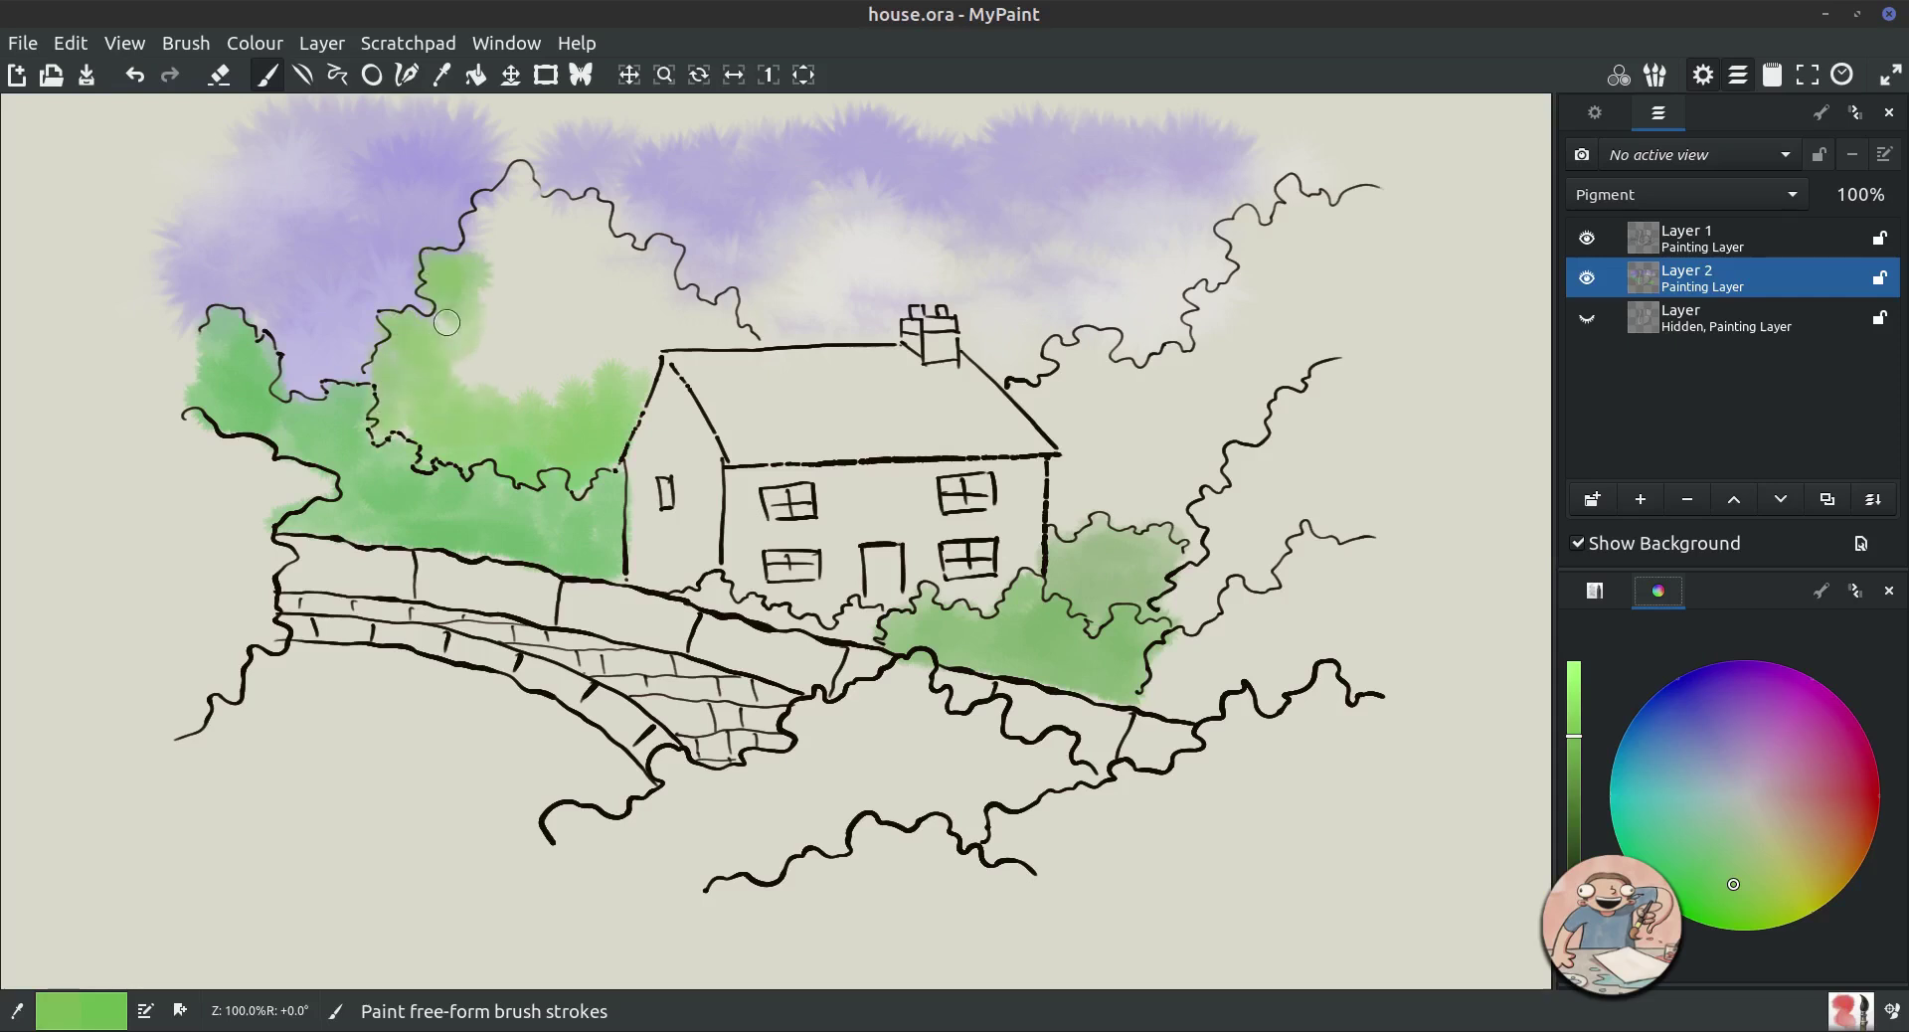
{"action": "mouse_move", "coordinate": [490, 252]}
{"action": "left_mouse_down"}
{"action": "mouse_move", "coordinate": [523, 180]}
{"action": "mouse_move", "coordinate": [503, 211]}
{"action": "mouse_move", "coordinate": [609, 236]}
{"action": "mouse_move", "coordinate": [591, 336]}
{"action": "mouse_move", "coordinate": [542, 242]}
{"action": "mouse_move", "coordinate": [559, 325]}
{"action": "mouse_move", "coordinate": [501, 315]}
{"action": "mouse_move", "coordinate": [459, 370]}
{"action": "mouse_move", "coordinate": [506, 389]}
{"action": "mouse_move", "coordinate": [555, 373]}
{"action": "left_mouse_up"}
{"action": "left_click_drag", "start_coordinate": [657, 280], "coordinate": [637, 383]}
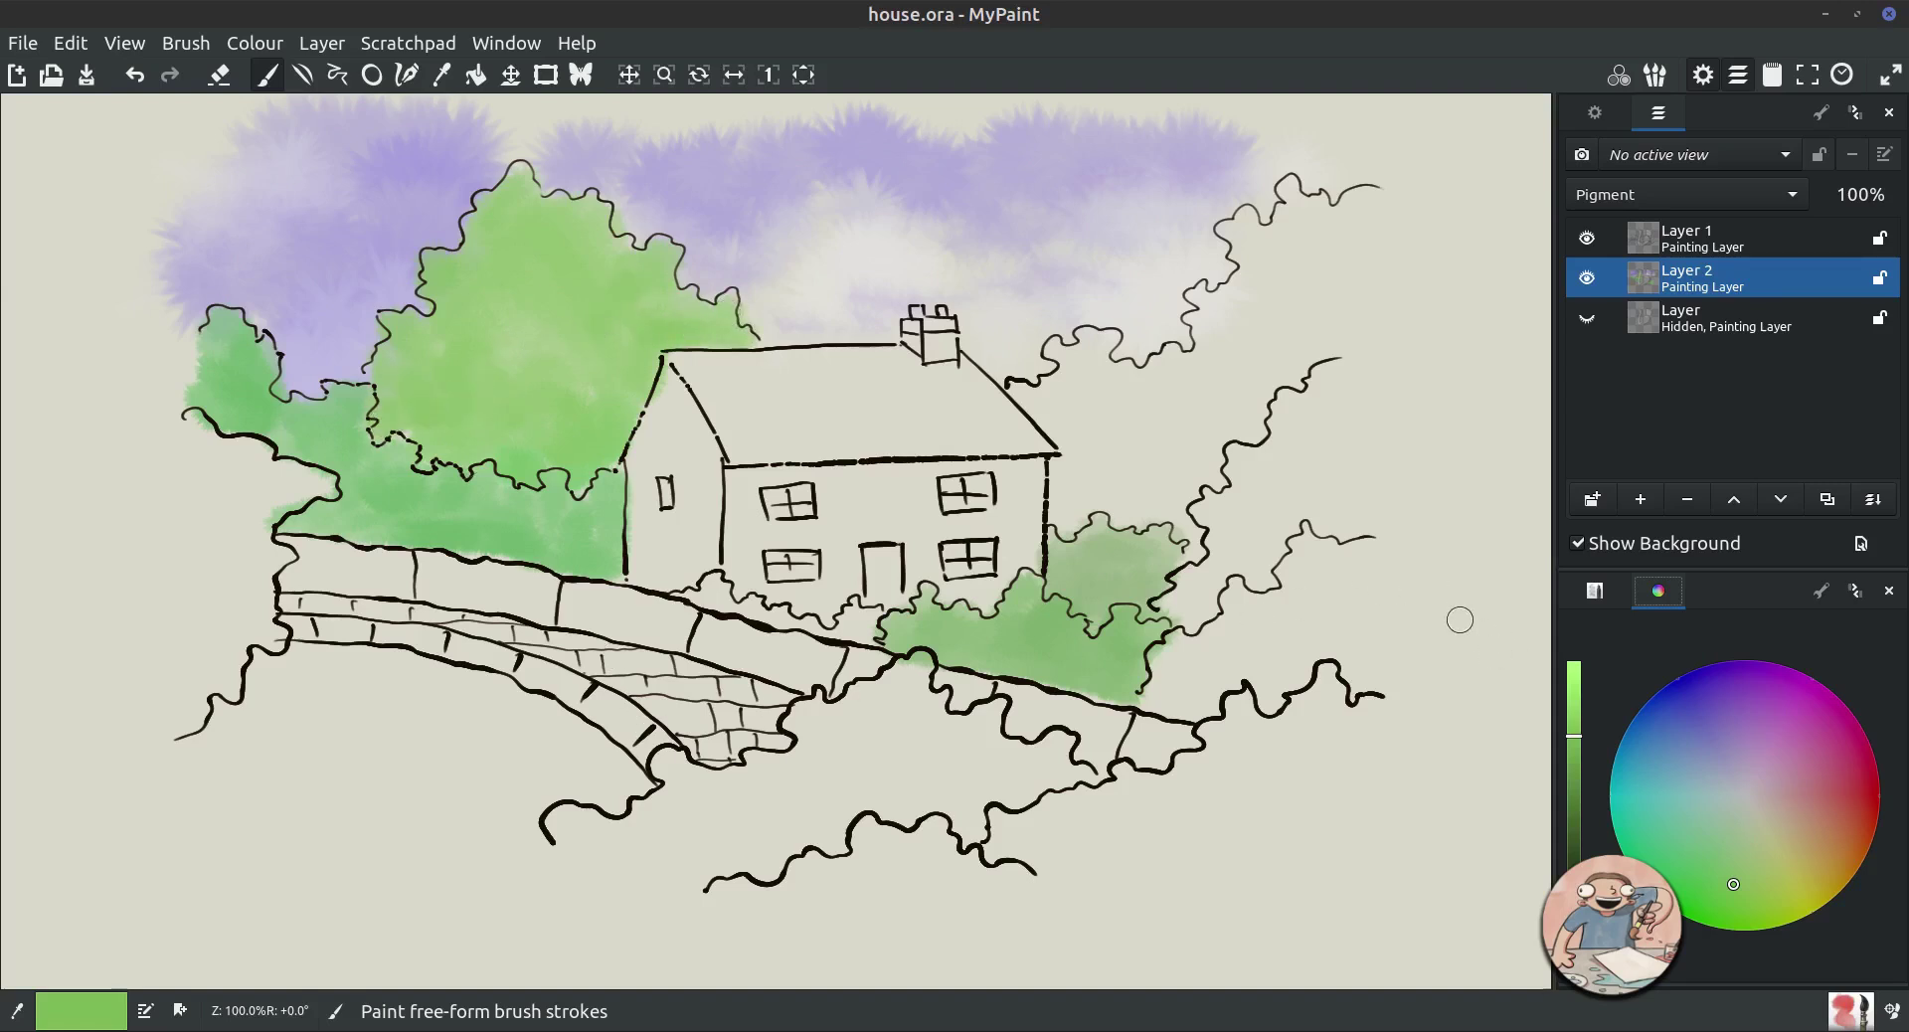
Paint the tree at the far right light green, and the bushes below it and before the house darker green.
{"action": "mouse_move", "coordinate": [1198, 577]}
{"action": "left_mouse_down"}
{"action": "mouse_move", "coordinate": [1159, 599]}
{"action": "mouse_move", "coordinate": [1232, 557]}
{"action": "left_mouse_up"}
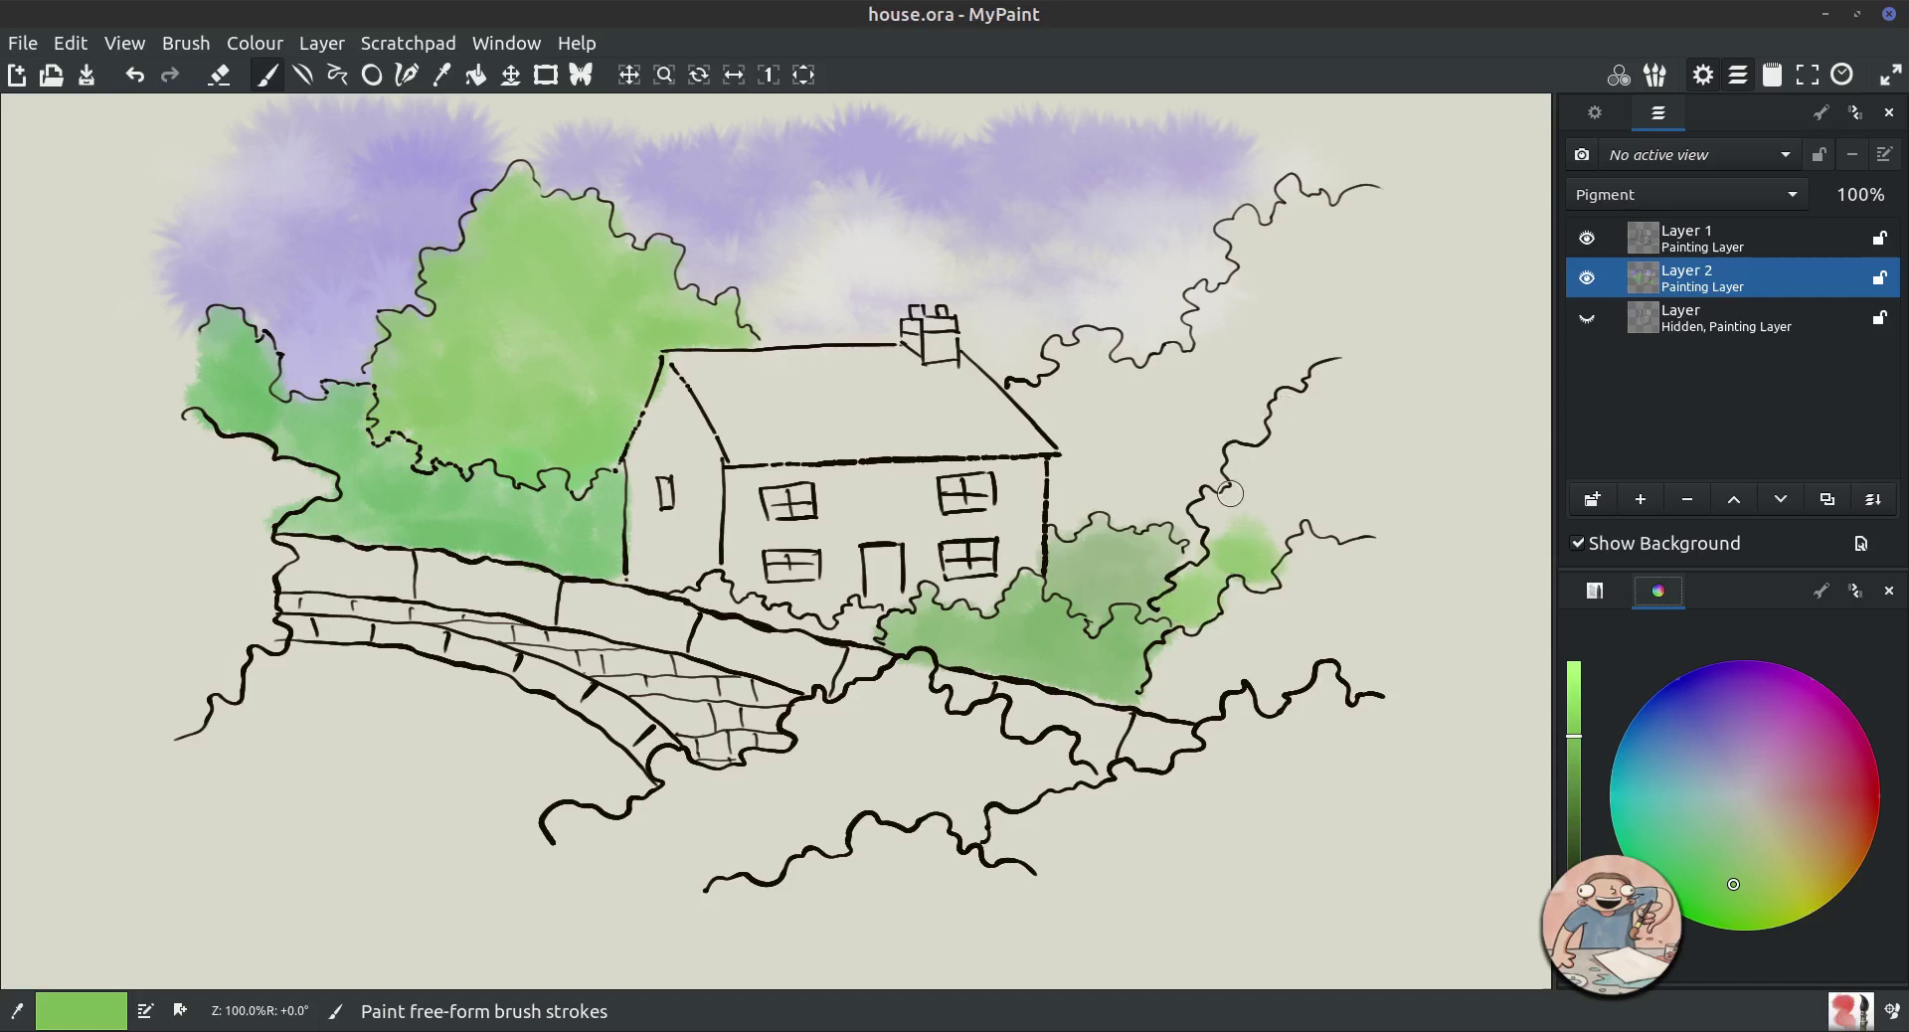
{"action": "mouse_move", "coordinate": [1231, 493]}
{"action": "left_mouse_down"}
{"action": "mouse_move", "coordinate": [1281, 523]}
{"action": "mouse_move", "coordinate": [1297, 434]}
{"action": "mouse_move", "coordinate": [1349, 468]}
{"action": "mouse_move", "coordinate": [1354, 517]}
{"action": "mouse_move", "coordinate": [1346, 443]}
{"action": "mouse_move", "coordinate": [1285, 449]}
{"action": "mouse_move", "coordinate": [1346, 391]}
{"action": "mouse_move", "coordinate": [1302, 428]}
{"action": "mouse_move", "coordinate": [1317, 467]}
{"action": "left_mouse_up"}
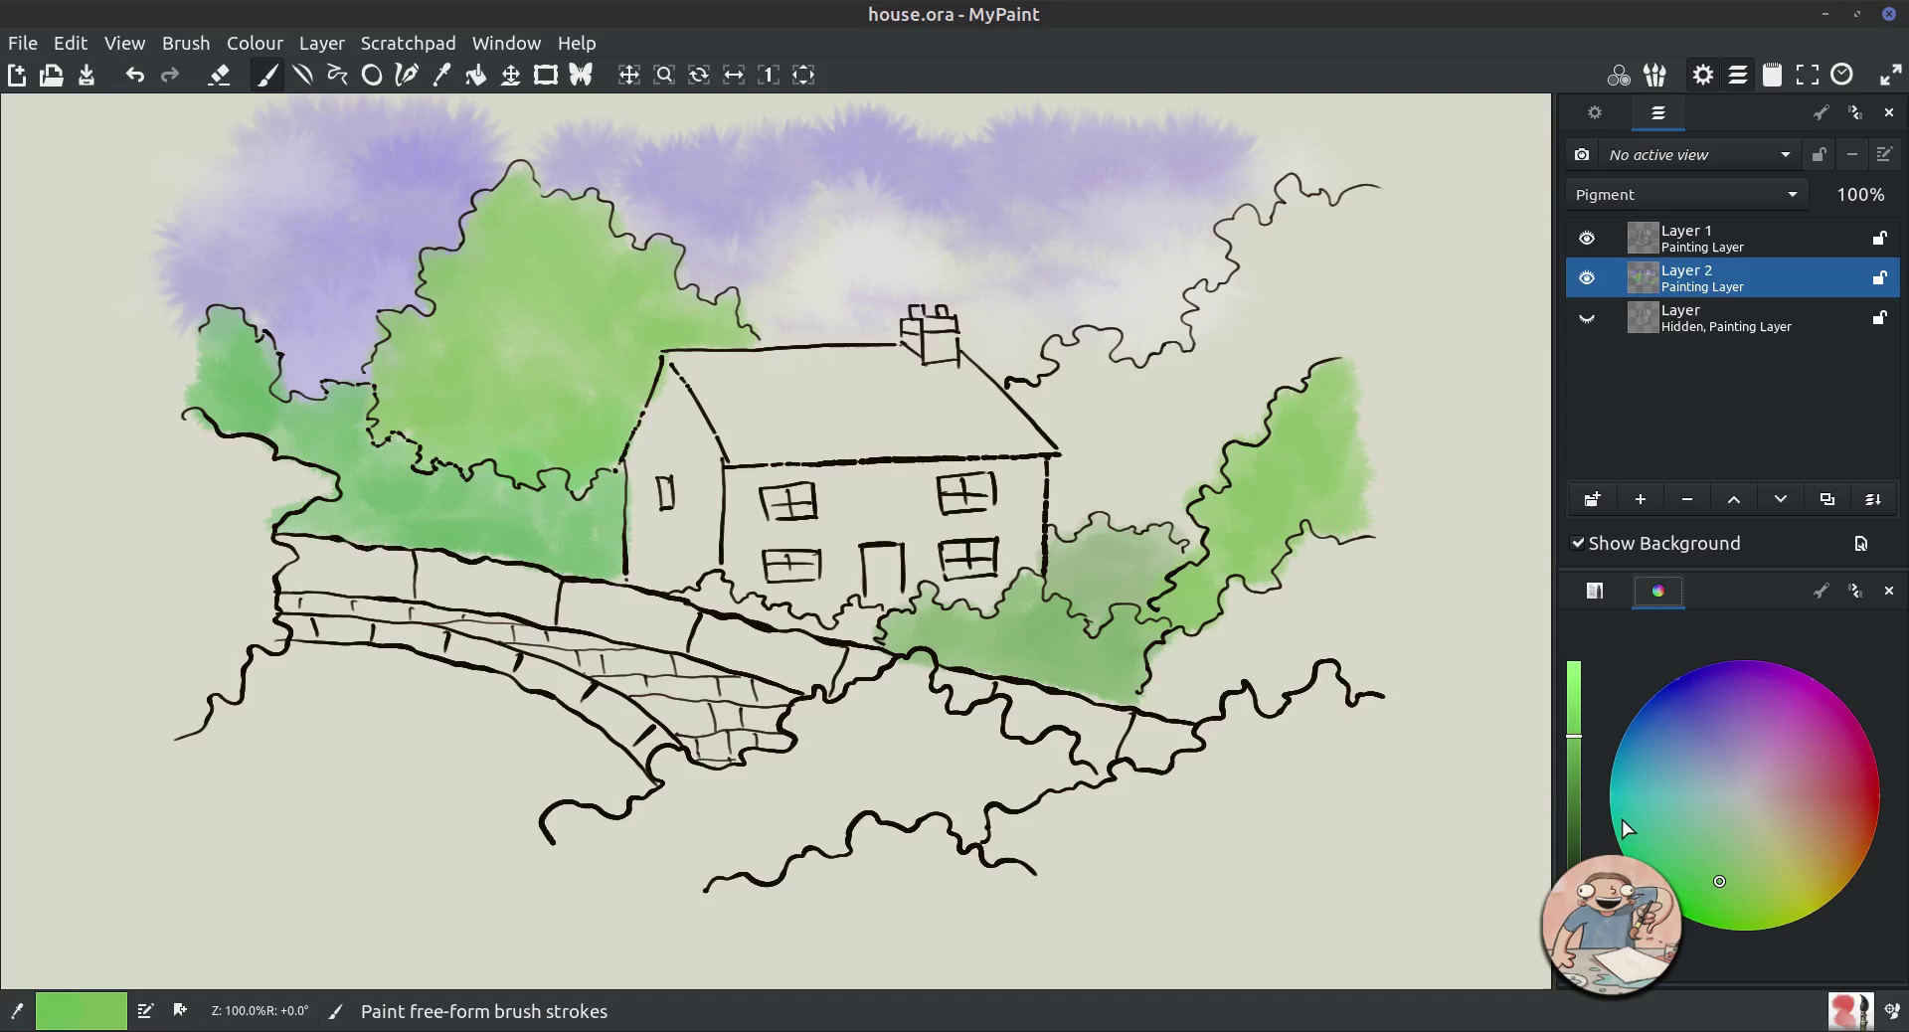
{"action": "left_click", "coordinate": [1574, 765]}
{"action": "mouse_move", "coordinate": [1174, 652]}
{"action": "left_mouse_down"}
{"action": "mouse_move", "coordinate": [1198, 684]}
{"action": "mouse_move", "coordinate": [1161, 657]}
{"action": "mouse_move", "coordinate": [1144, 688]}
{"action": "mouse_move", "coordinate": [1210, 683]}
{"action": "mouse_move", "coordinate": [1245, 603]}
{"action": "mouse_move", "coordinate": [1258, 671]}
{"action": "mouse_move", "coordinate": [1260, 611]}
{"action": "mouse_move", "coordinate": [1295, 619]}
{"action": "mouse_move", "coordinate": [1294, 640]}
{"action": "mouse_move", "coordinate": [1212, 655]}
{"action": "mouse_move", "coordinate": [1310, 580]}
{"action": "mouse_move", "coordinate": [1303, 555]}
{"action": "mouse_move", "coordinate": [1345, 561]}
{"action": "mouse_move", "coordinate": [1306, 596]}
{"action": "mouse_move", "coordinate": [1321, 634]}
{"action": "mouse_move", "coordinate": [1300, 639]}
{"action": "mouse_move", "coordinate": [1350, 671]}
{"action": "mouse_move", "coordinate": [1377, 626]}
{"action": "mouse_move", "coordinate": [1323, 591]}
{"action": "left_mouse_up"}
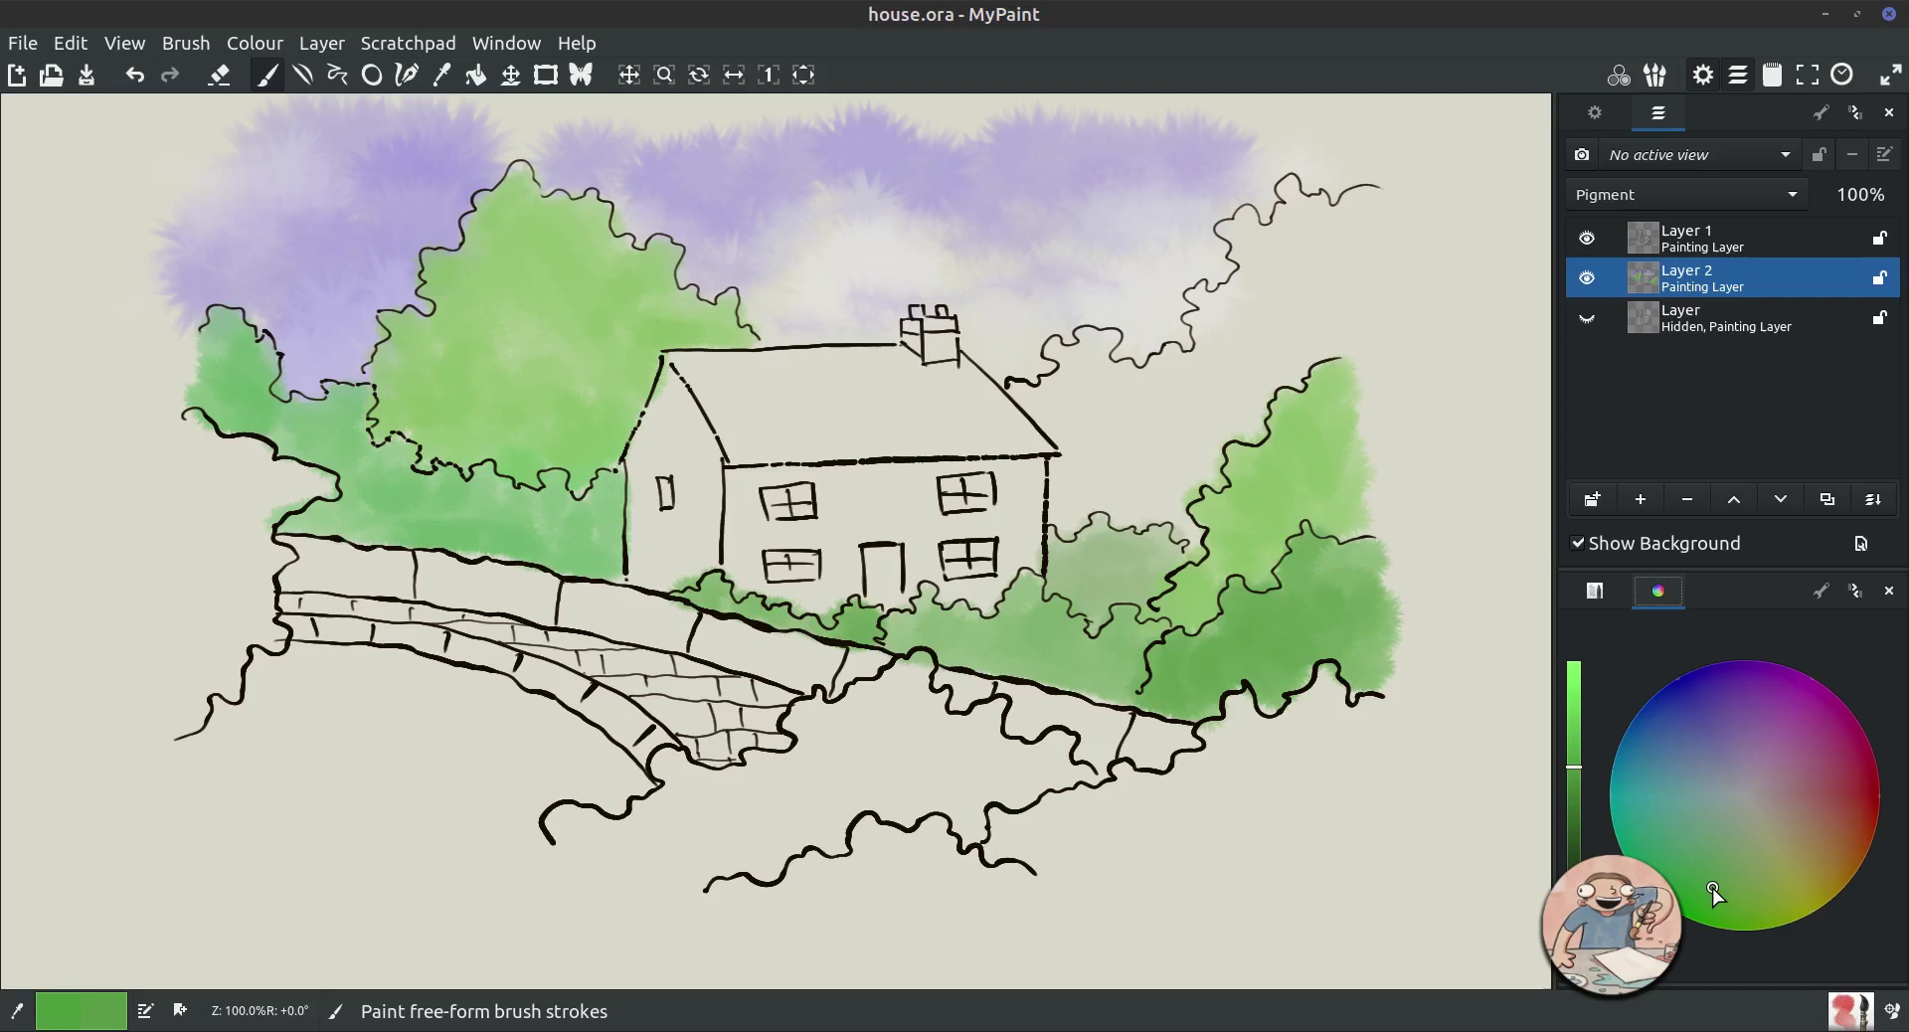
Paint the tall trees behind the house's right side and the large bush at the bridge's left end in darker green.
{"action": "left_click", "coordinate": [1573, 788]}
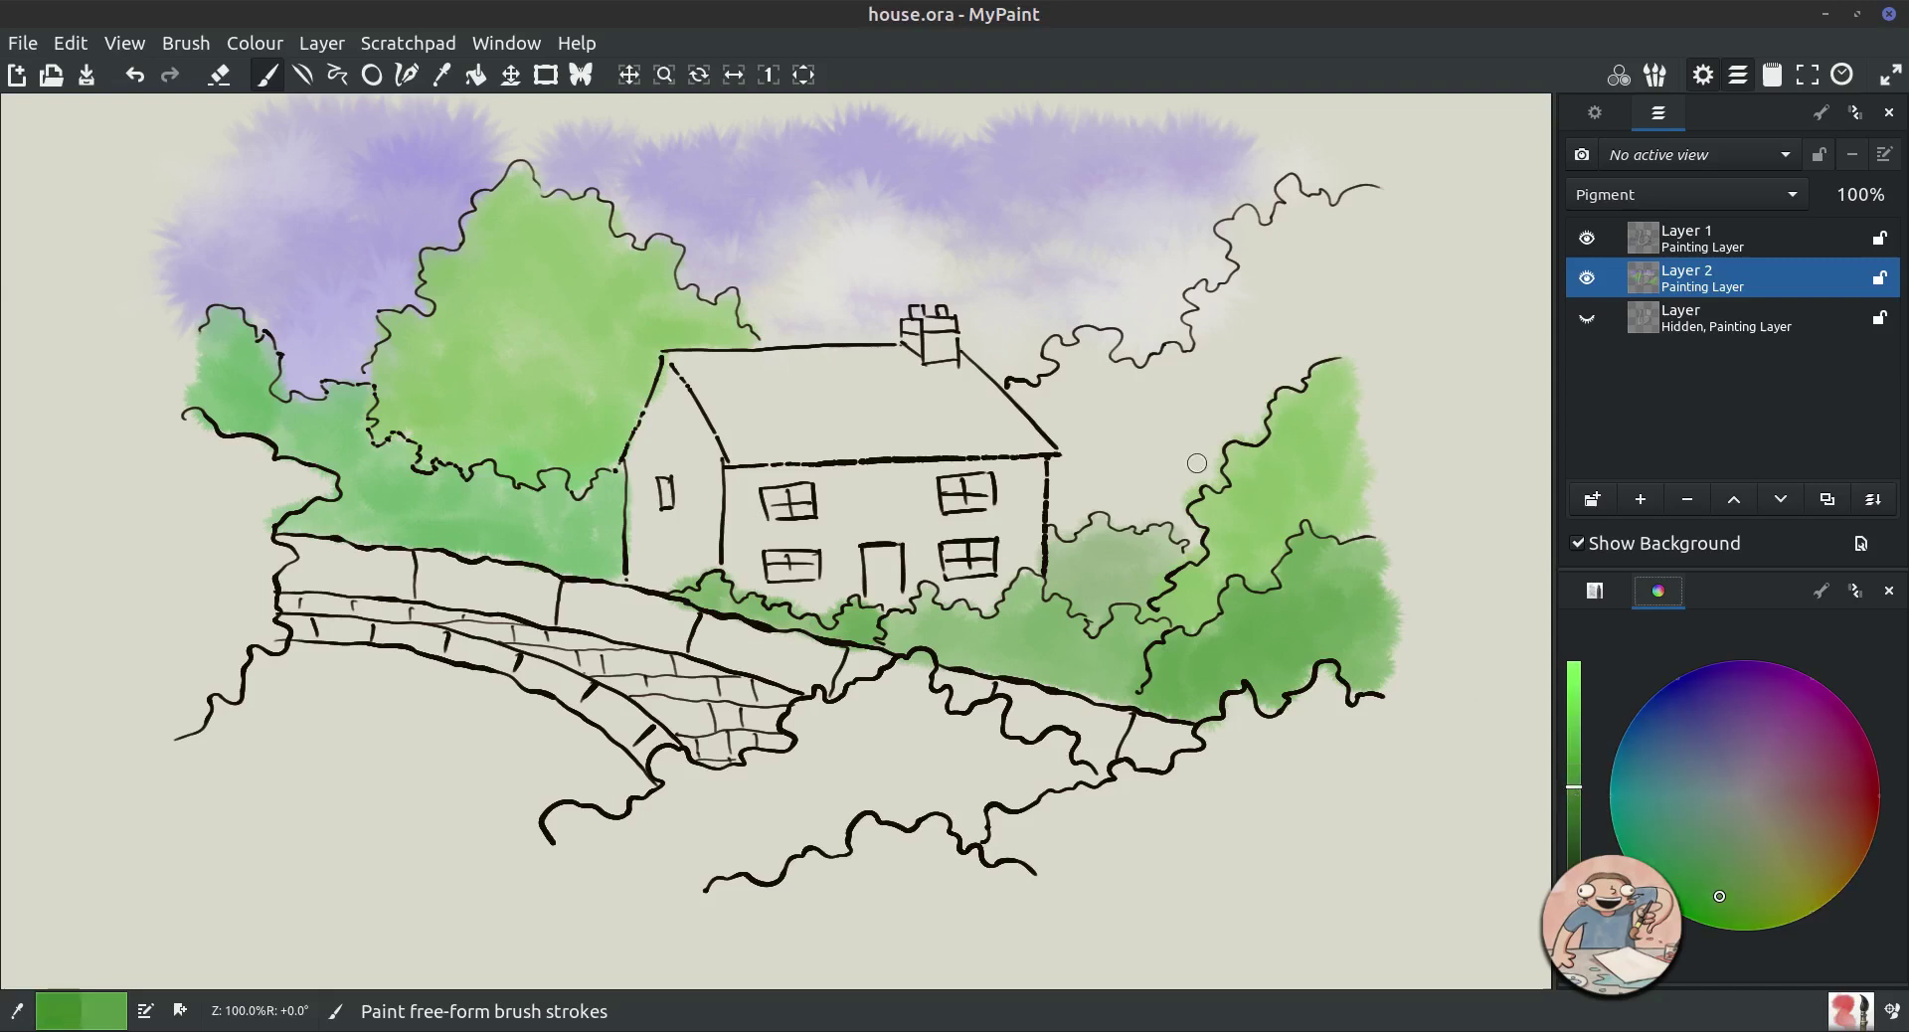
{"action": "mouse_move", "coordinate": [1081, 497]}
{"action": "left_mouse_down"}
{"action": "mouse_move", "coordinate": [1184, 526]}
{"action": "mouse_move", "coordinate": [1145, 501]}
{"action": "mouse_move", "coordinate": [1135, 517]}
{"action": "mouse_move", "coordinate": [1212, 480]}
{"action": "left_mouse_up"}
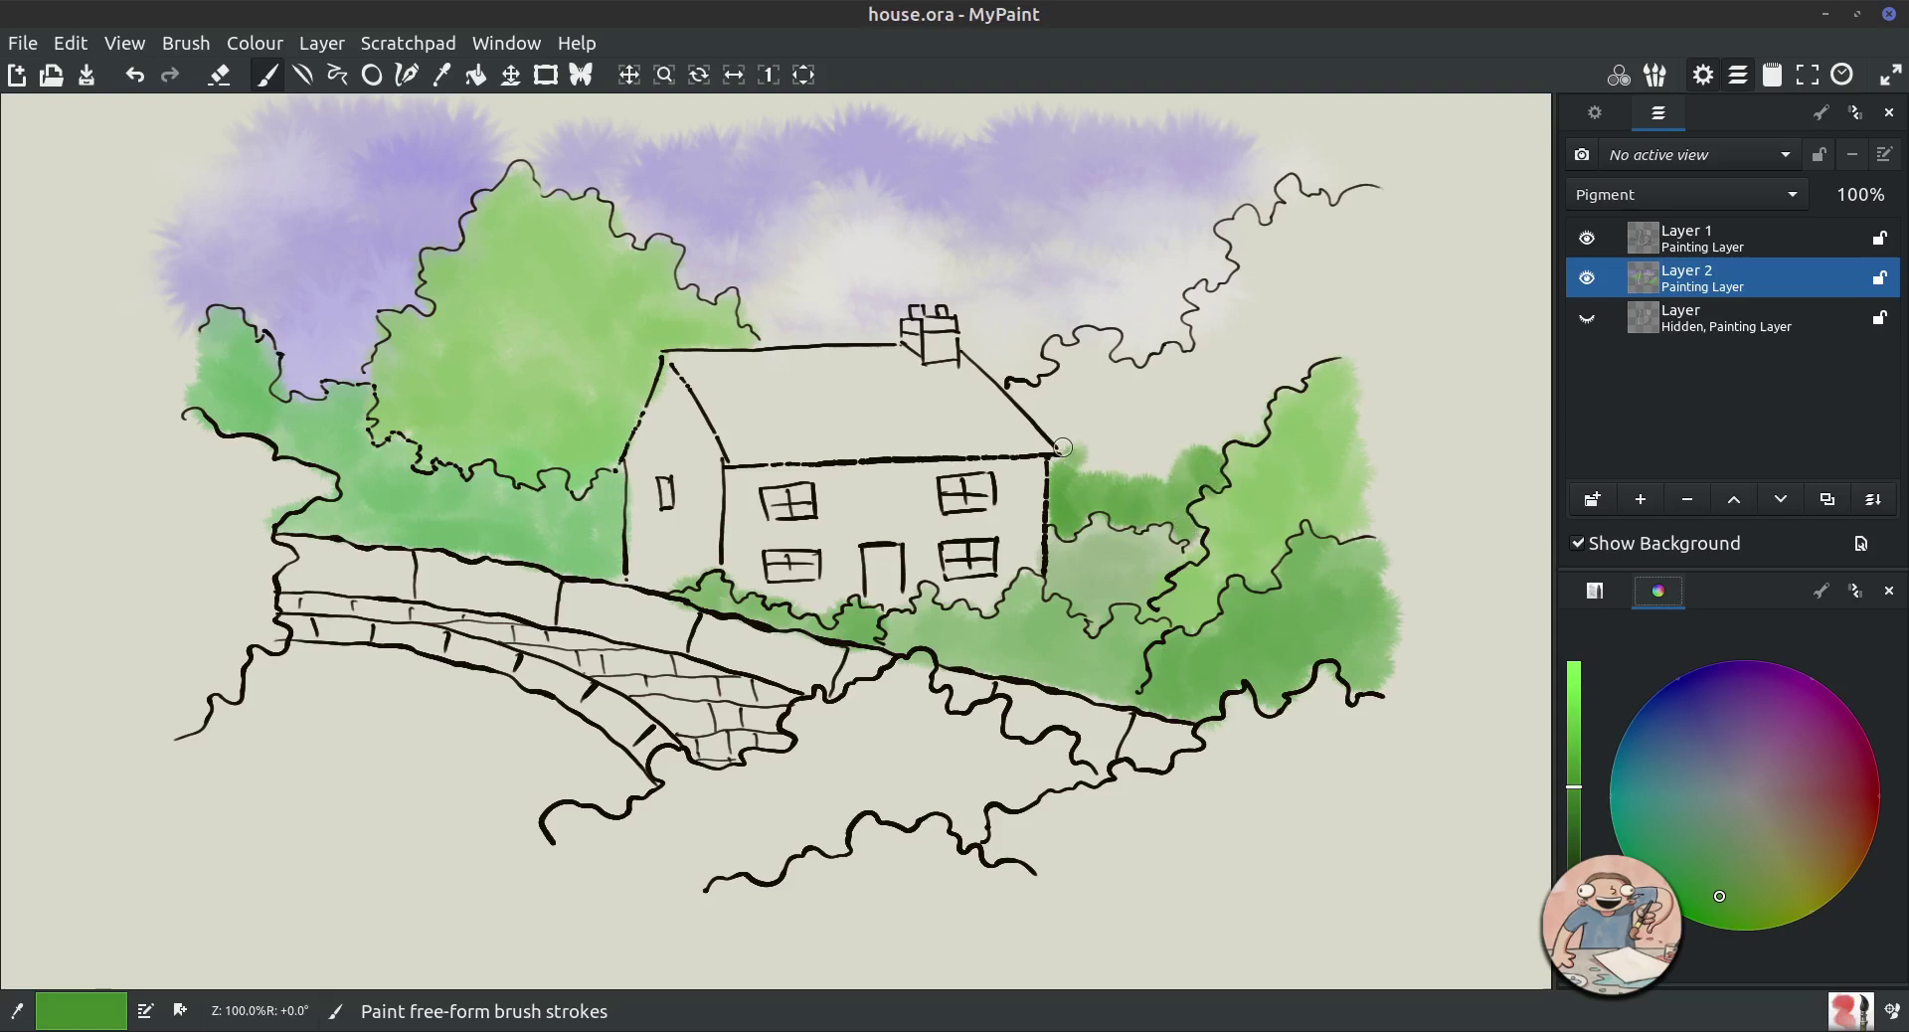
{"action": "mouse_move", "coordinate": [1030, 401]}
{"action": "left_mouse_down"}
{"action": "mouse_move", "coordinate": [1060, 348]}
{"action": "mouse_move", "coordinate": [1088, 428]}
{"action": "mouse_move", "coordinate": [1178, 438]}
{"action": "mouse_move", "coordinate": [1172, 366]}
{"action": "mouse_move", "coordinate": [1241, 370]}
{"action": "mouse_move", "coordinate": [1218, 320]}
{"action": "mouse_move", "coordinate": [1209, 333]}
{"action": "mouse_move", "coordinate": [1218, 373]}
{"action": "mouse_move", "coordinate": [1261, 274]}
{"action": "mouse_move", "coordinate": [1243, 239]}
{"action": "mouse_move", "coordinate": [1258, 253]}
{"action": "mouse_move", "coordinate": [1238, 308]}
{"action": "mouse_move", "coordinate": [1312, 223]}
{"action": "mouse_move", "coordinate": [1290, 186]}
{"action": "mouse_move", "coordinate": [1382, 213]}
{"action": "left_mouse_up"}
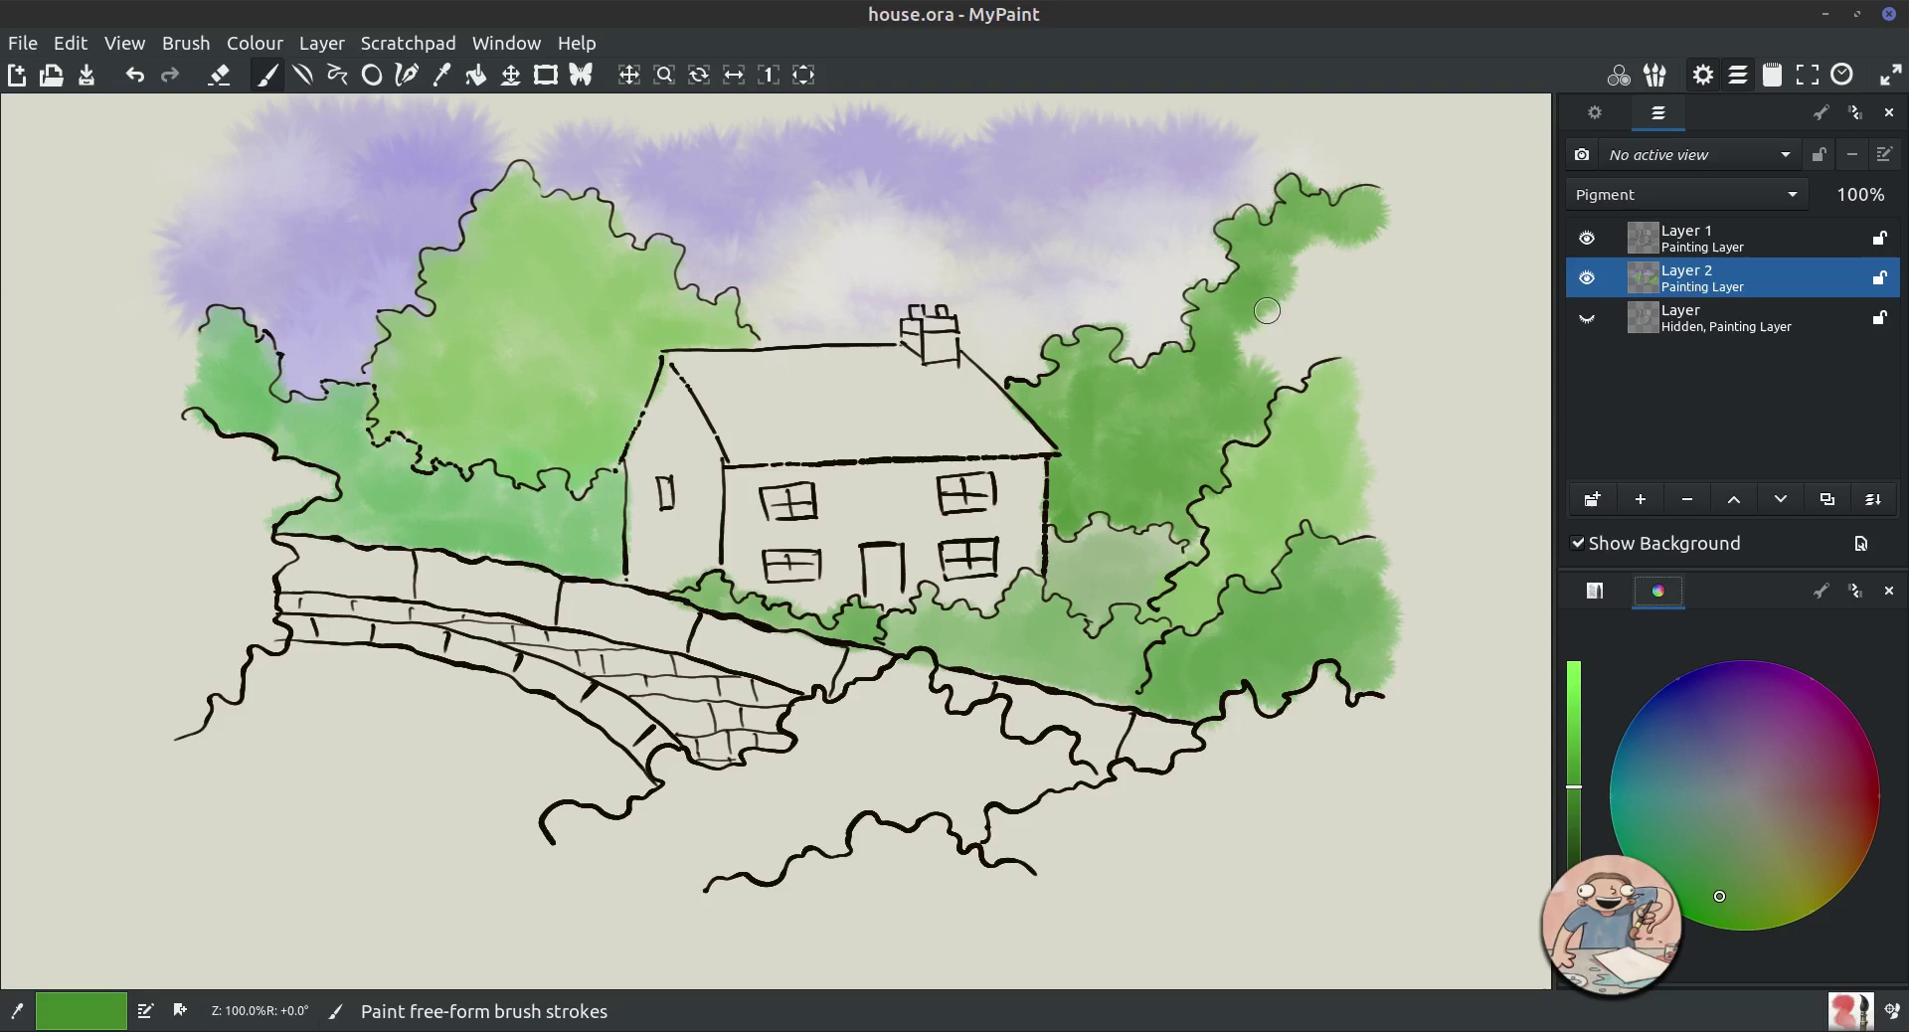
{"action": "mouse_move", "coordinate": [1268, 311]}
{"action": "left_mouse_down"}
{"action": "mouse_move", "coordinate": [1247, 350]}
{"action": "mouse_move", "coordinate": [1296, 372]}
{"action": "mouse_move", "coordinate": [1338, 318]}
{"action": "mouse_move", "coordinate": [1284, 304]}
{"action": "mouse_move", "coordinate": [1322, 249]}
{"action": "mouse_move", "coordinate": [1337, 271]}
{"action": "mouse_move", "coordinate": [1259, 331]}
{"action": "mouse_move", "coordinate": [1251, 419]}
{"action": "left_mouse_up"}
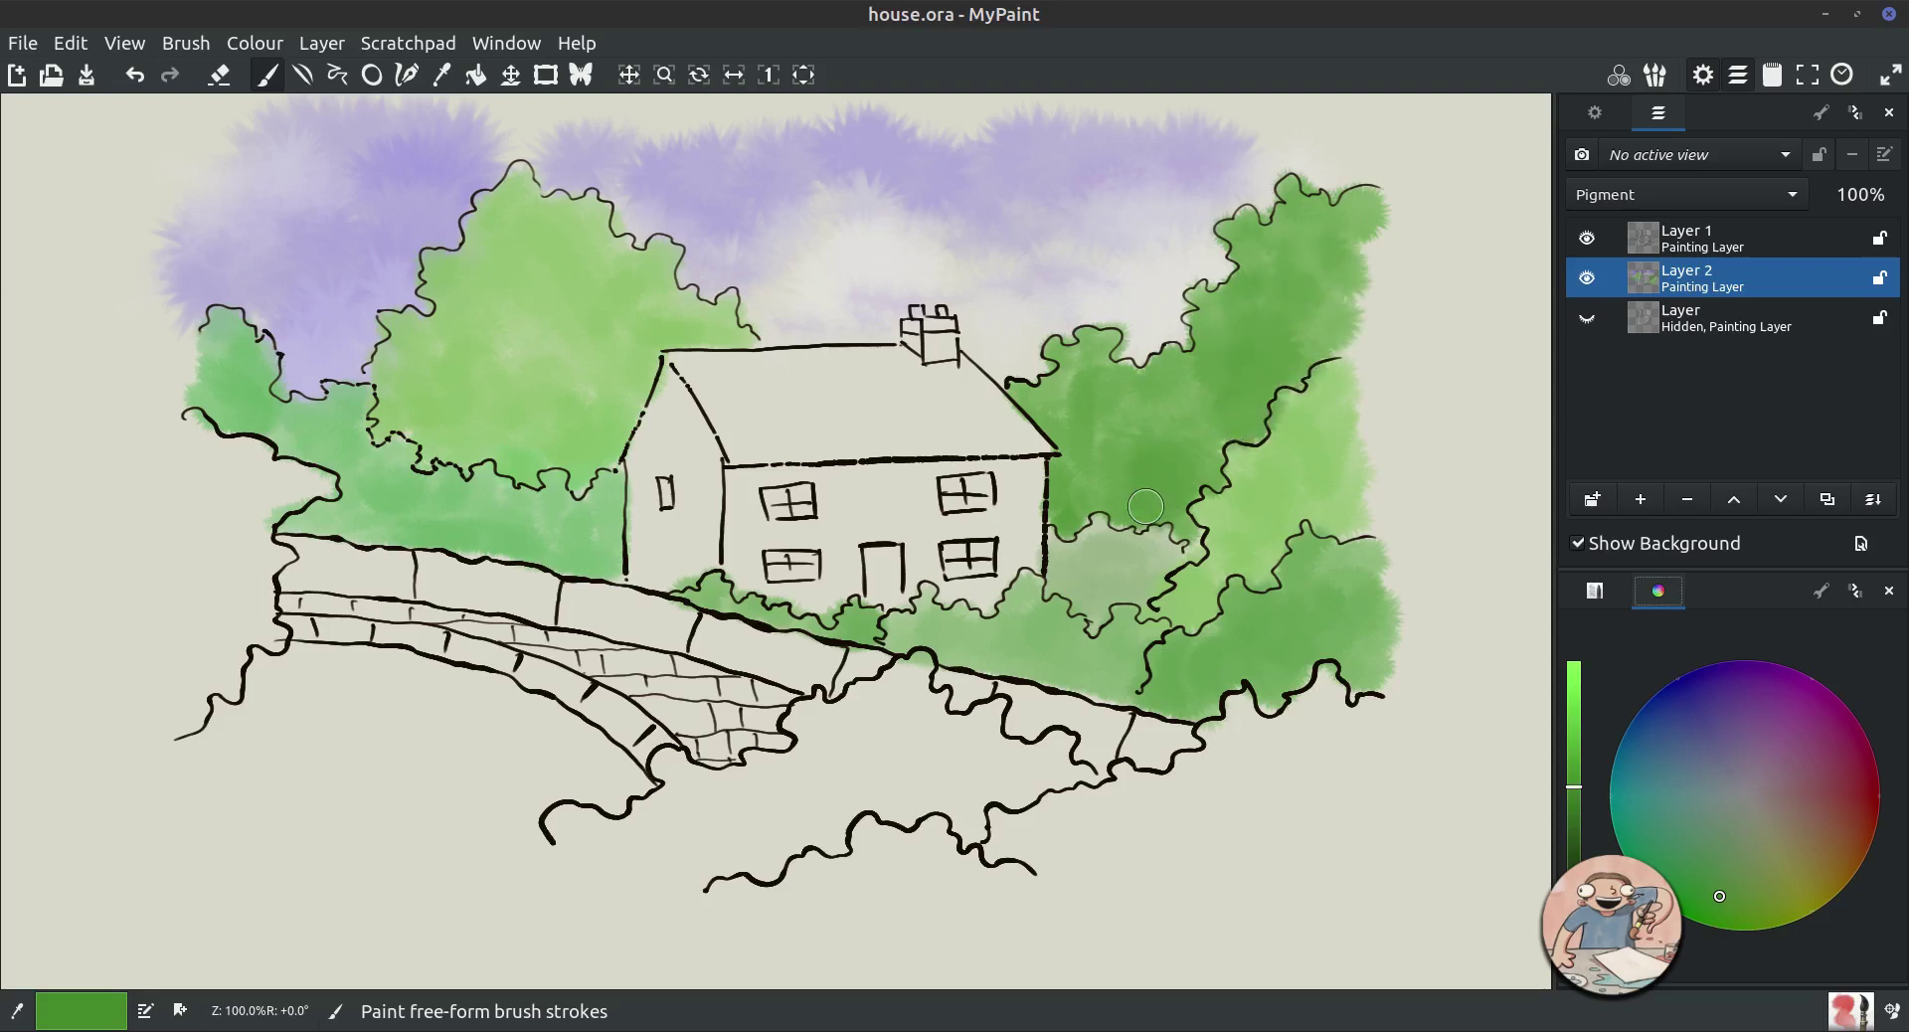
{"action": "mouse_move", "coordinate": [202, 453]}
{"action": "left_mouse_down"}
{"action": "mouse_move", "coordinate": [179, 428]}
{"action": "mouse_move", "coordinate": [261, 480]}
{"action": "mouse_move", "coordinate": [318, 485]}
{"action": "mouse_move", "coordinate": [264, 507]}
{"action": "mouse_move", "coordinate": [260, 642]}
{"action": "mouse_move", "coordinate": [224, 641]}
{"action": "mouse_move", "coordinate": [195, 687]}
{"action": "left_mouse_up"}
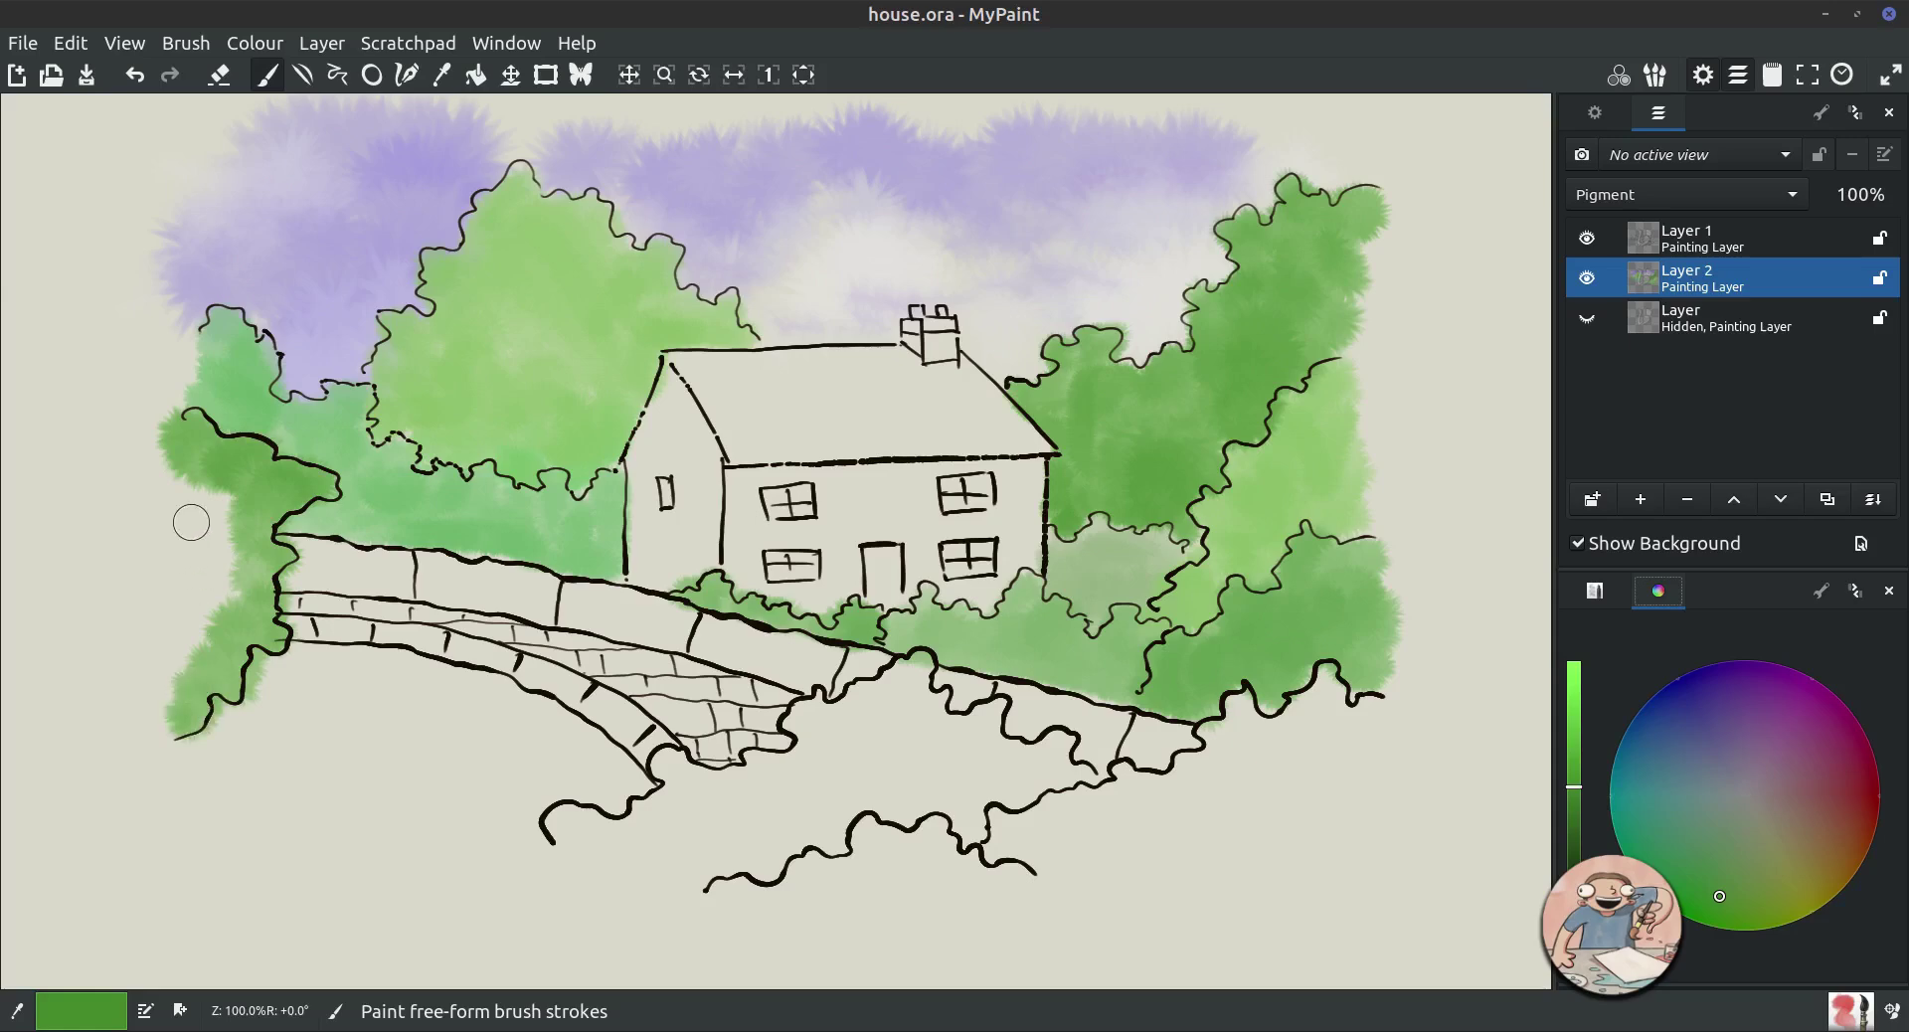
{"action": "mouse_move", "coordinate": [188, 520]}
{"action": "left_mouse_down"}
{"action": "mouse_move", "coordinate": [259, 572]}
{"action": "mouse_move", "coordinate": [191, 547]}
{"action": "mouse_move", "coordinate": [156, 570]}
{"action": "mouse_move", "coordinate": [214, 652]}
{"action": "mouse_move", "coordinate": [178, 672]}
{"action": "mouse_move", "coordinate": [154, 642]}
{"action": "mouse_move", "coordinate": [173, 683]}
{"action": "mouse_move", "coordinate": [121, 738]}
{"action": "left_mouse_up"}
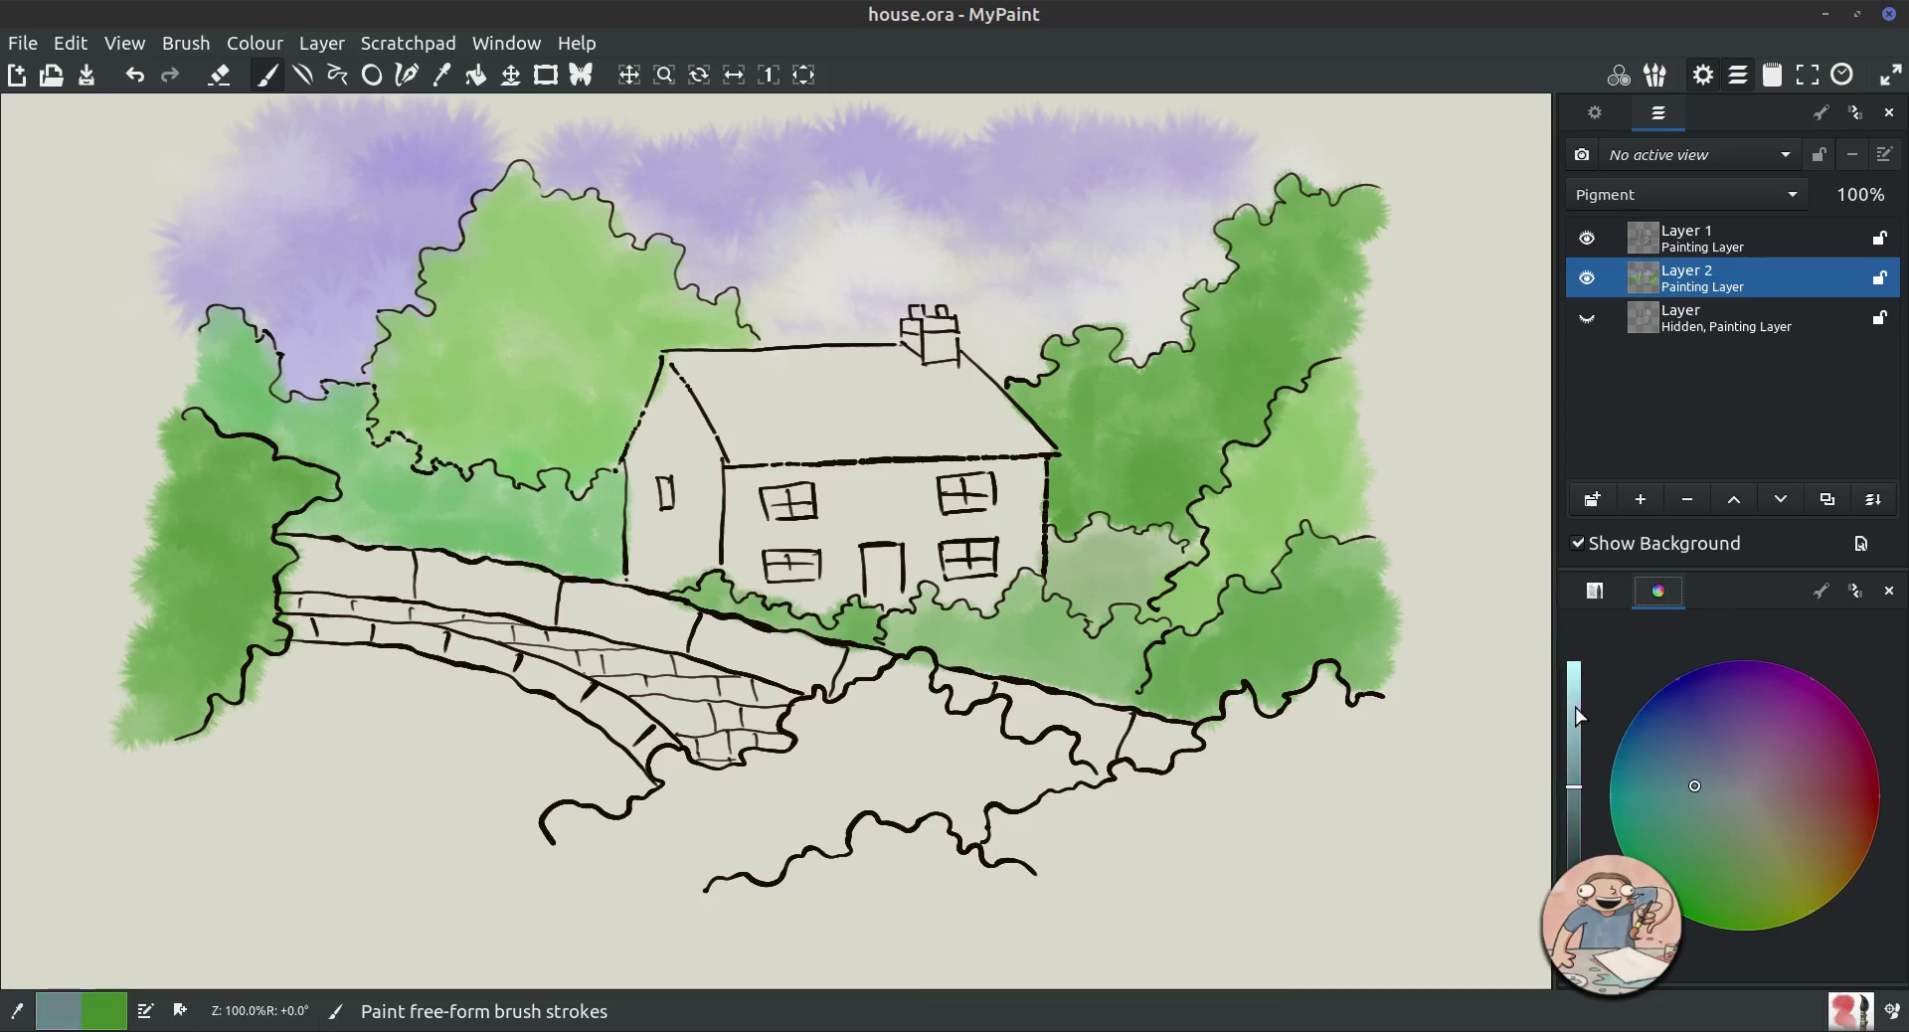
Fill the house's left gable wall with pale blue-grey and add a thin shadow of it beneath the front eaves.
{"action": "left_click_drag", "start_coordinate": [1574, 697], "coordinate": [1582, 730]}
{"action": "left_click_drag", "start_coordinate": [1696, 788], "coordinate": [1696, 767]}
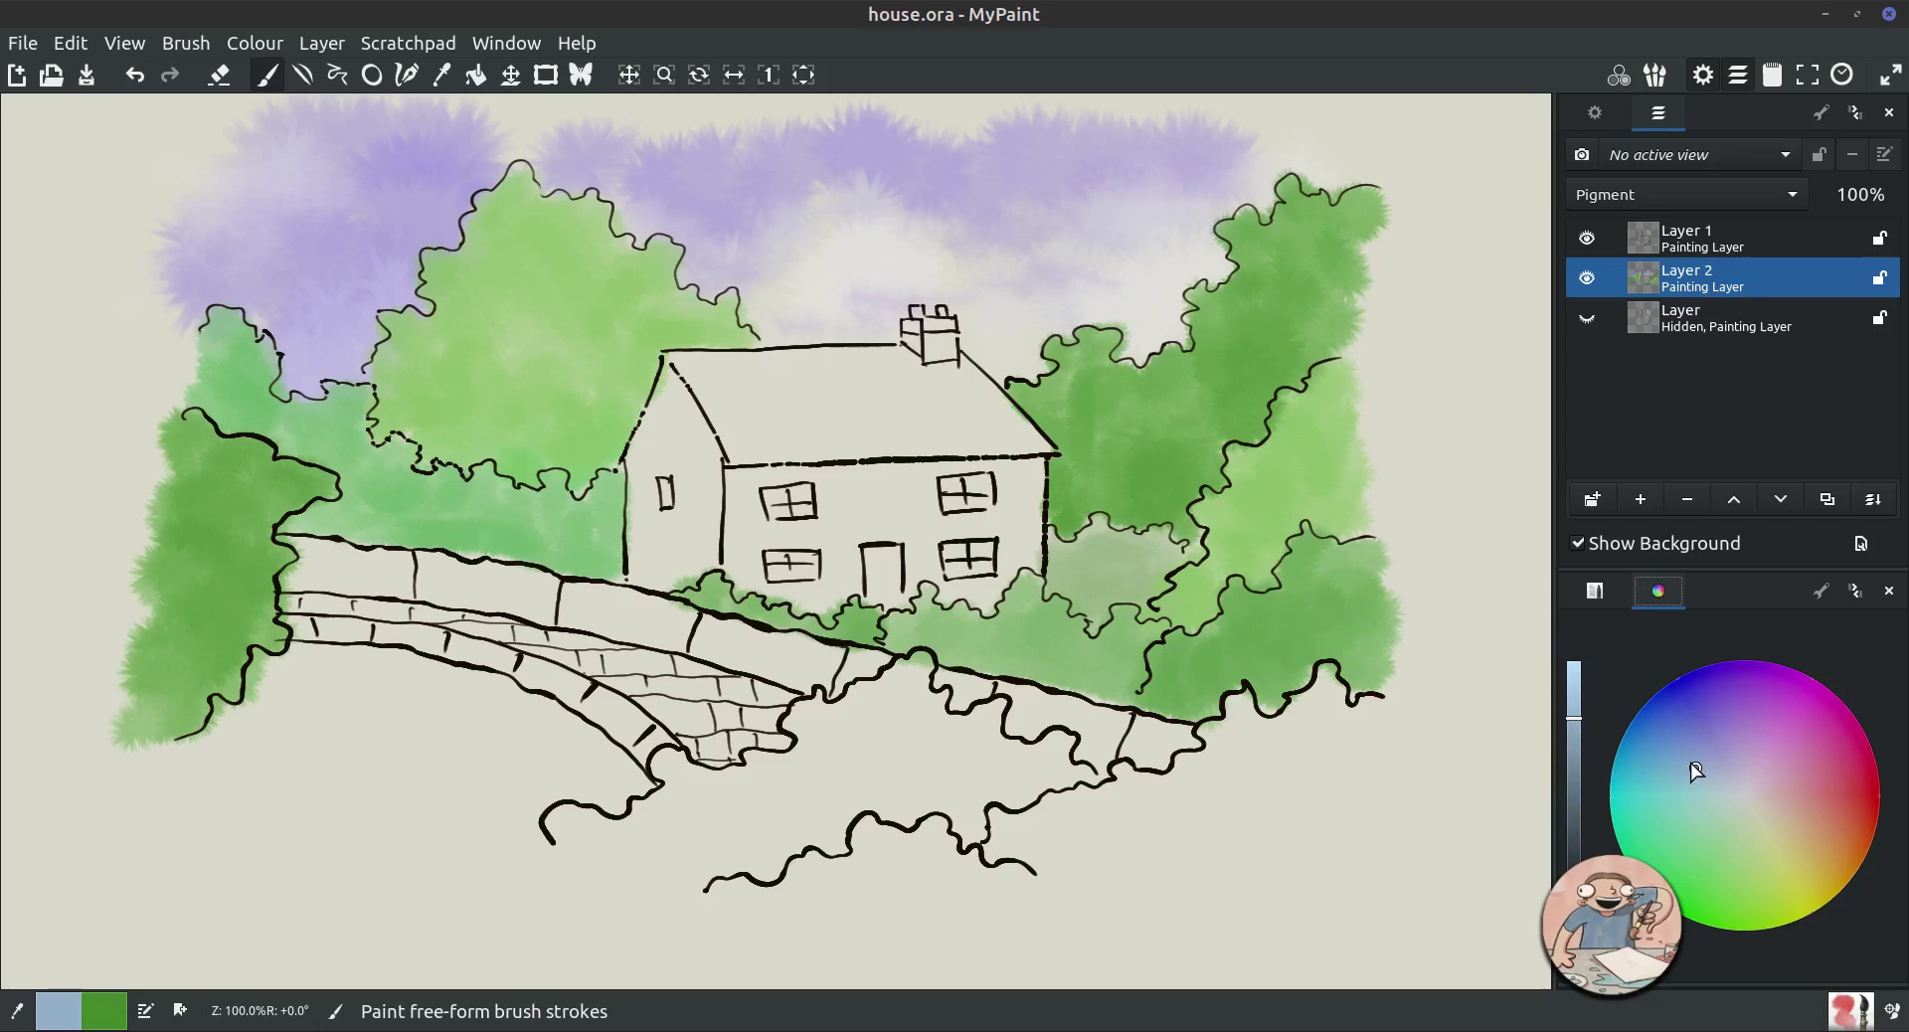
{"action": "mouse_move", "coordinate": [666, 398]}
{"action": "left_mouse_down"}
{"action": "mouse_move", "coordinate": [704, 432]}
{"action": "mouse_move", "coordinate": [669, 442]}
{"action": "mouse_move", "coordinate": [651, 415]}
{"action": "mouse_move", "coordinate": [649, 579]}
{"action": "left_mouse_up"}
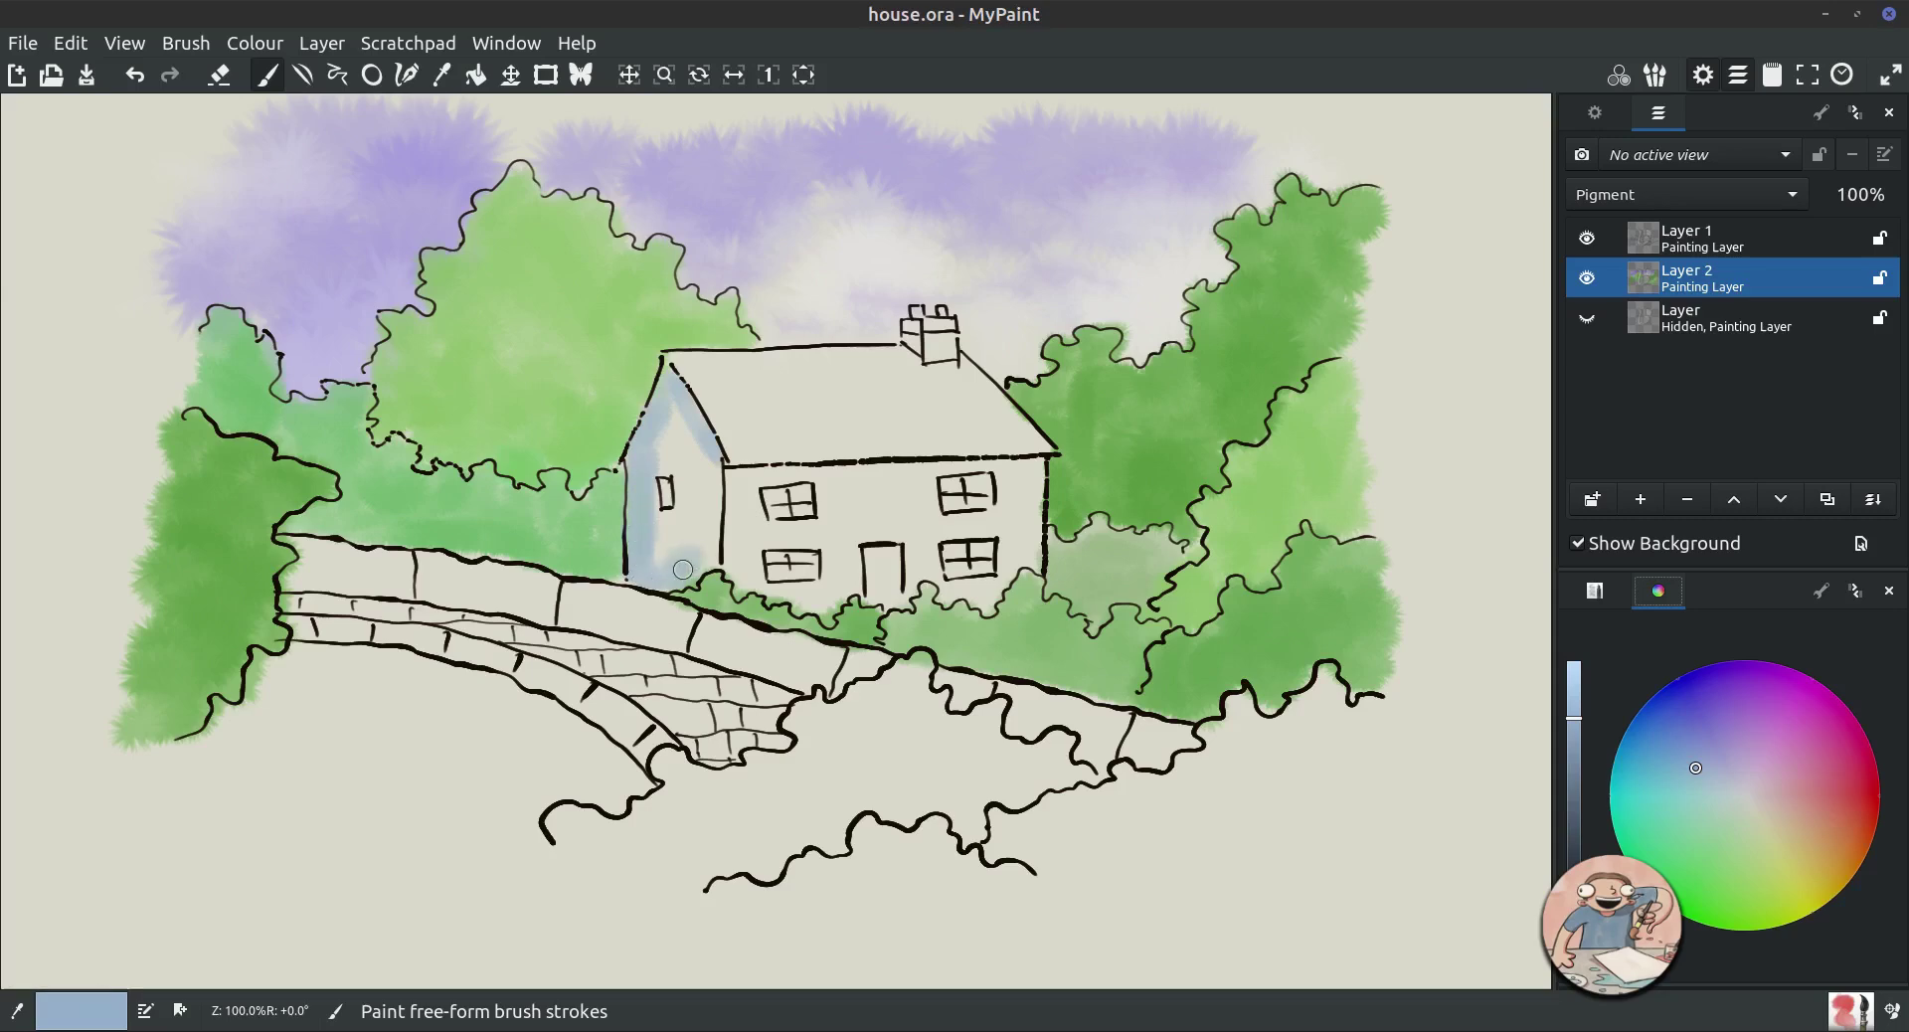
{"action": "mouse_move", "coordinate": [712, 469]}
{"action": "left_mouse_down"}
{"action": "mouse_move", "coordinate": [686, 517]}
{"action": "mouse_move", "coordinate": [647, 524]}
{"action": "mouse_move", "coordinate": [656, 546]}
{"action": "mouse_move", "coordinate": [645, 506]}
{"action": "mouse_move", "coordinate": [678, 476]}
{"action": "mouse_move", "coordinate": [691, 520]}
{"action": "mouse_move", "coordinate": [661, 455]}
{"action": "mouse_move", "coordinate": [682, 434]}
{"action": "mouse_move", "coordinate": [670, 398]}
{"action": "mouse_move", "coordinate": [708, 465]}
{"action": "left_mouse_up"}
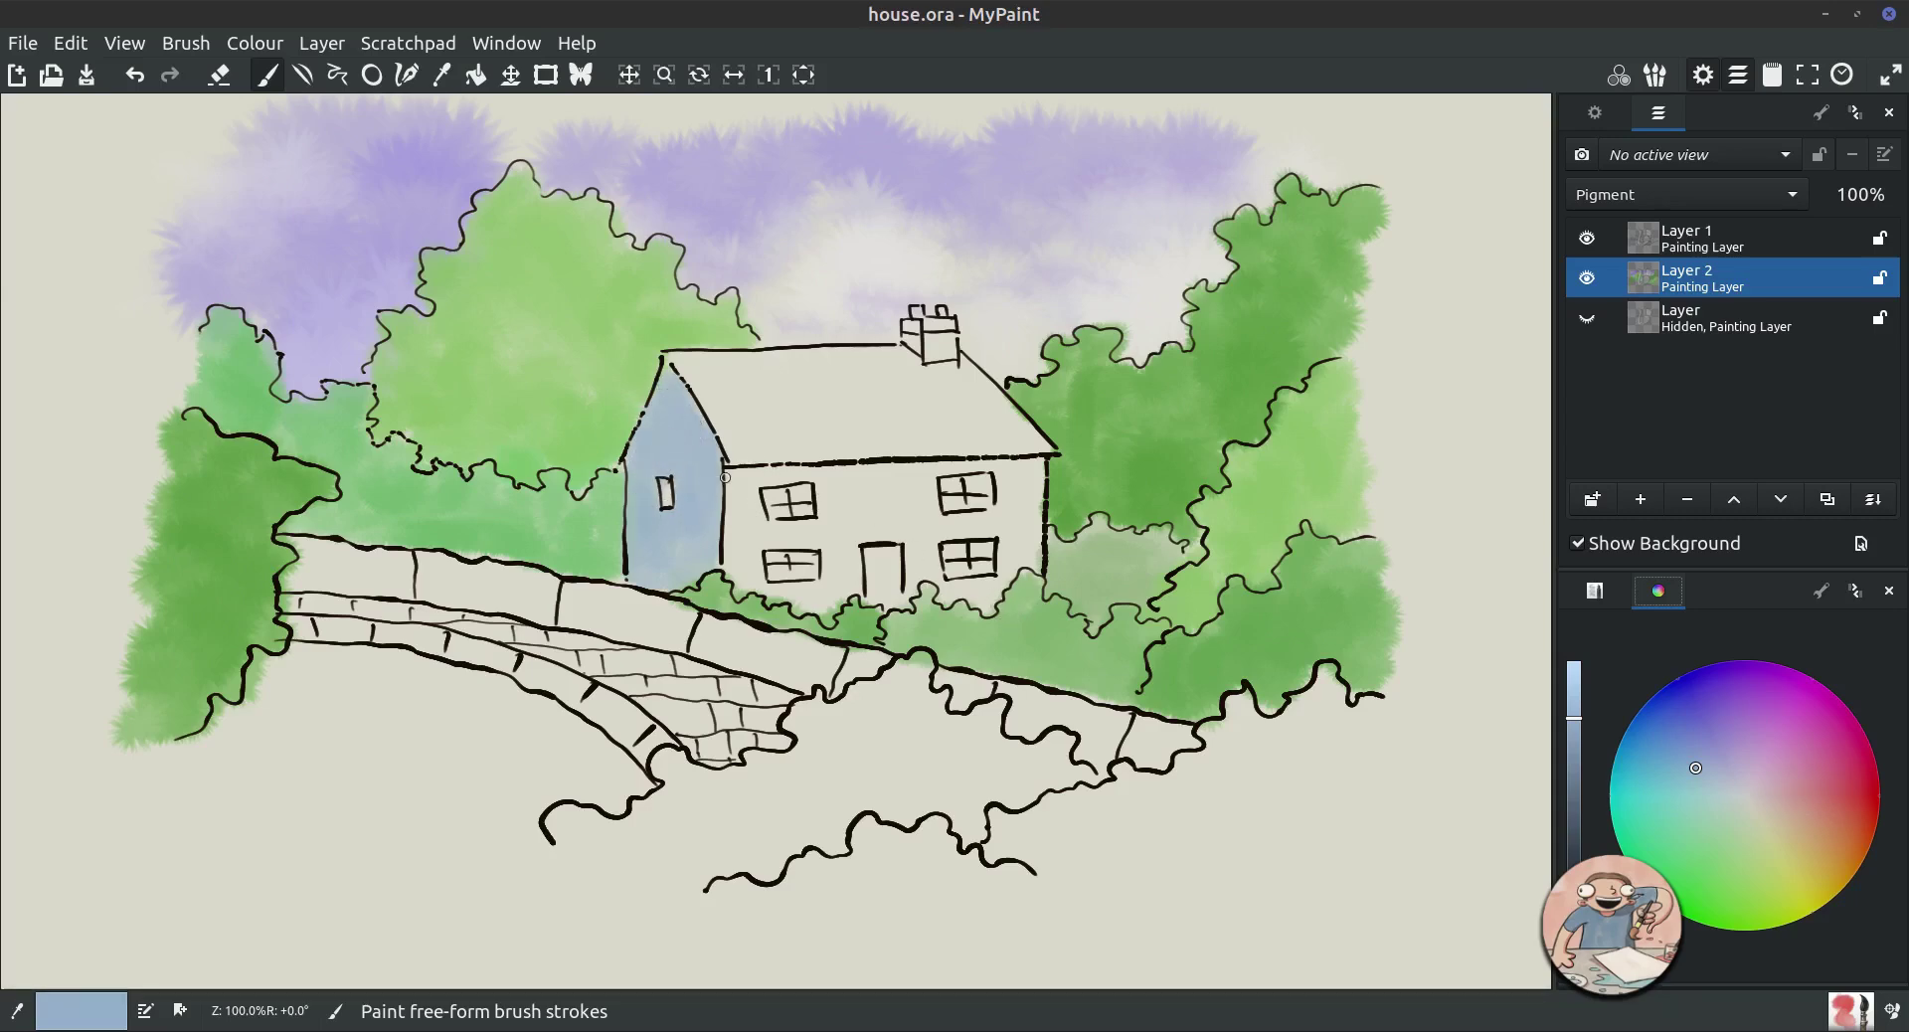
{"action": "left_click_drag", "start_coordinate": [729, 473], "coordinate": [1019, 463]}
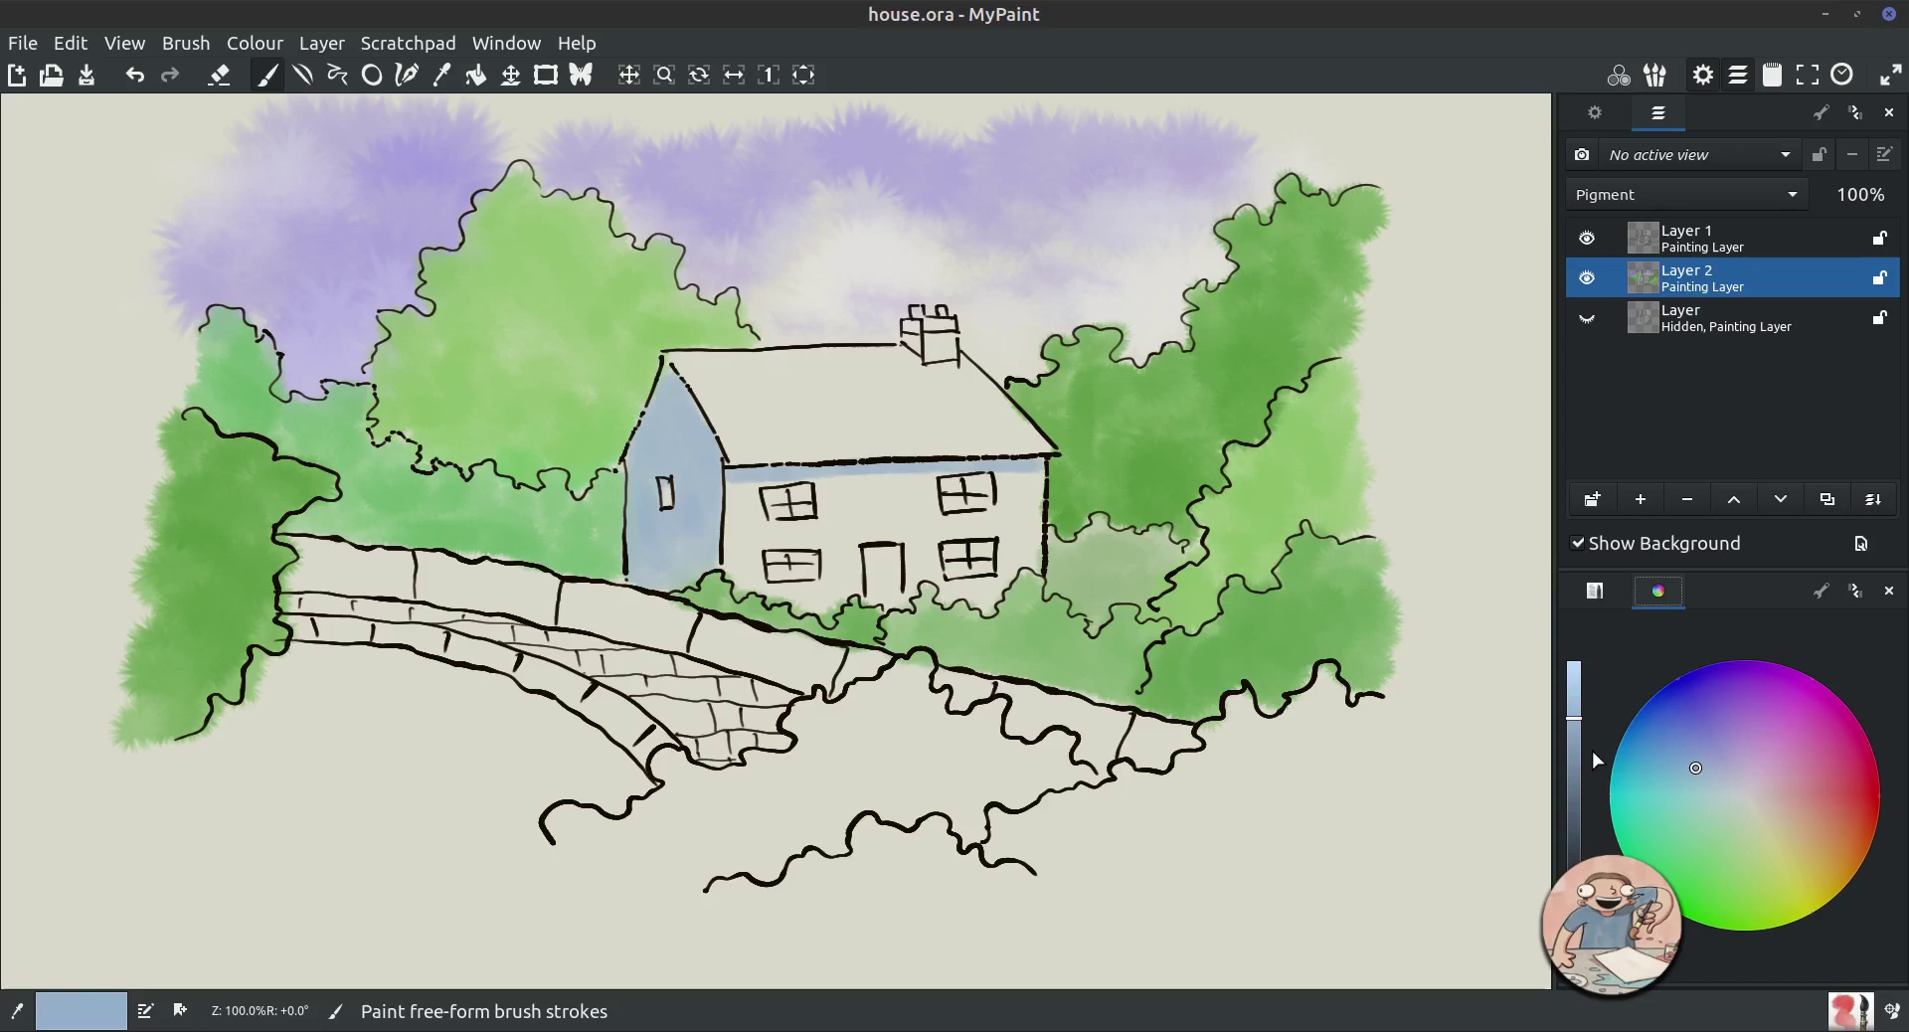
Paint the roof and the front face of the chimney stack in a muted reddish brown.
{"action": "left_click_drag", "start_coordinate": [1780, 795], "coordinate": [1822, 807]}
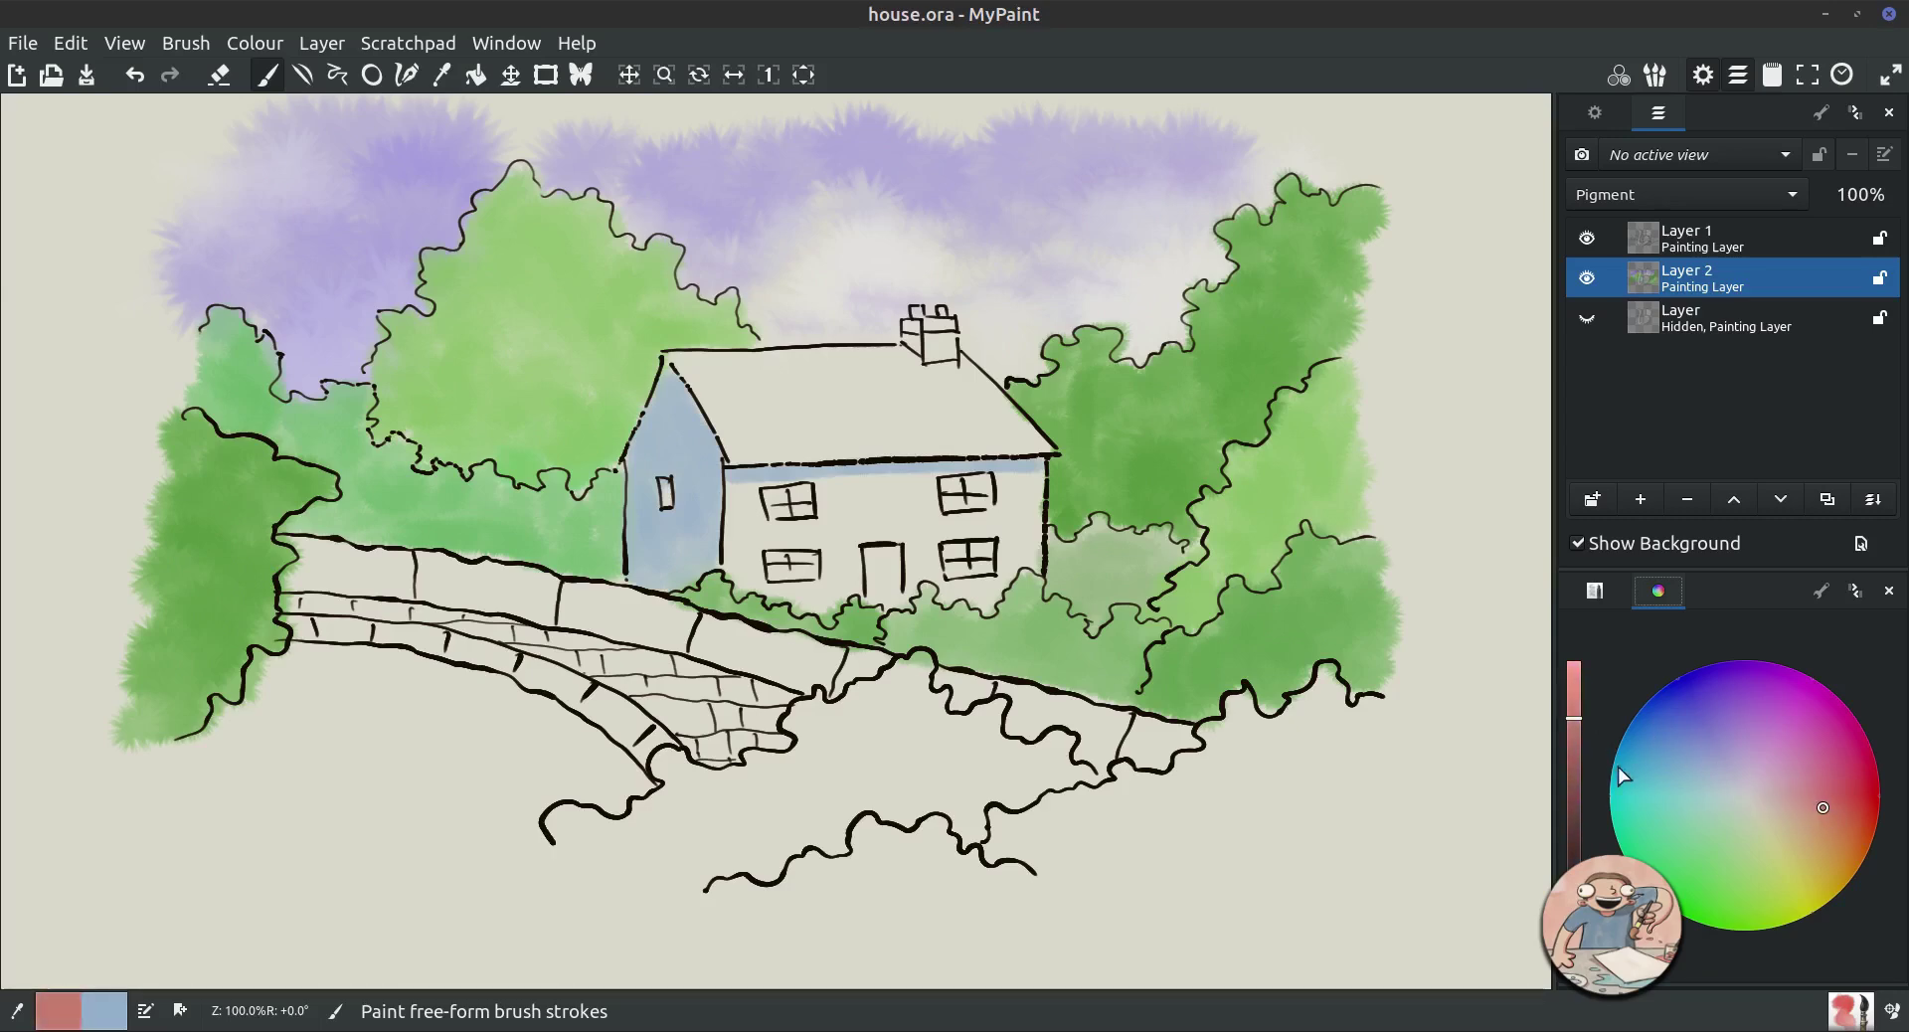
{"action": "left_click", "coordinate": [1572, 746]}
{"action": "left_click_drag", "start_coordinate": [1571, 754], "coordinate": [1567, 790]}
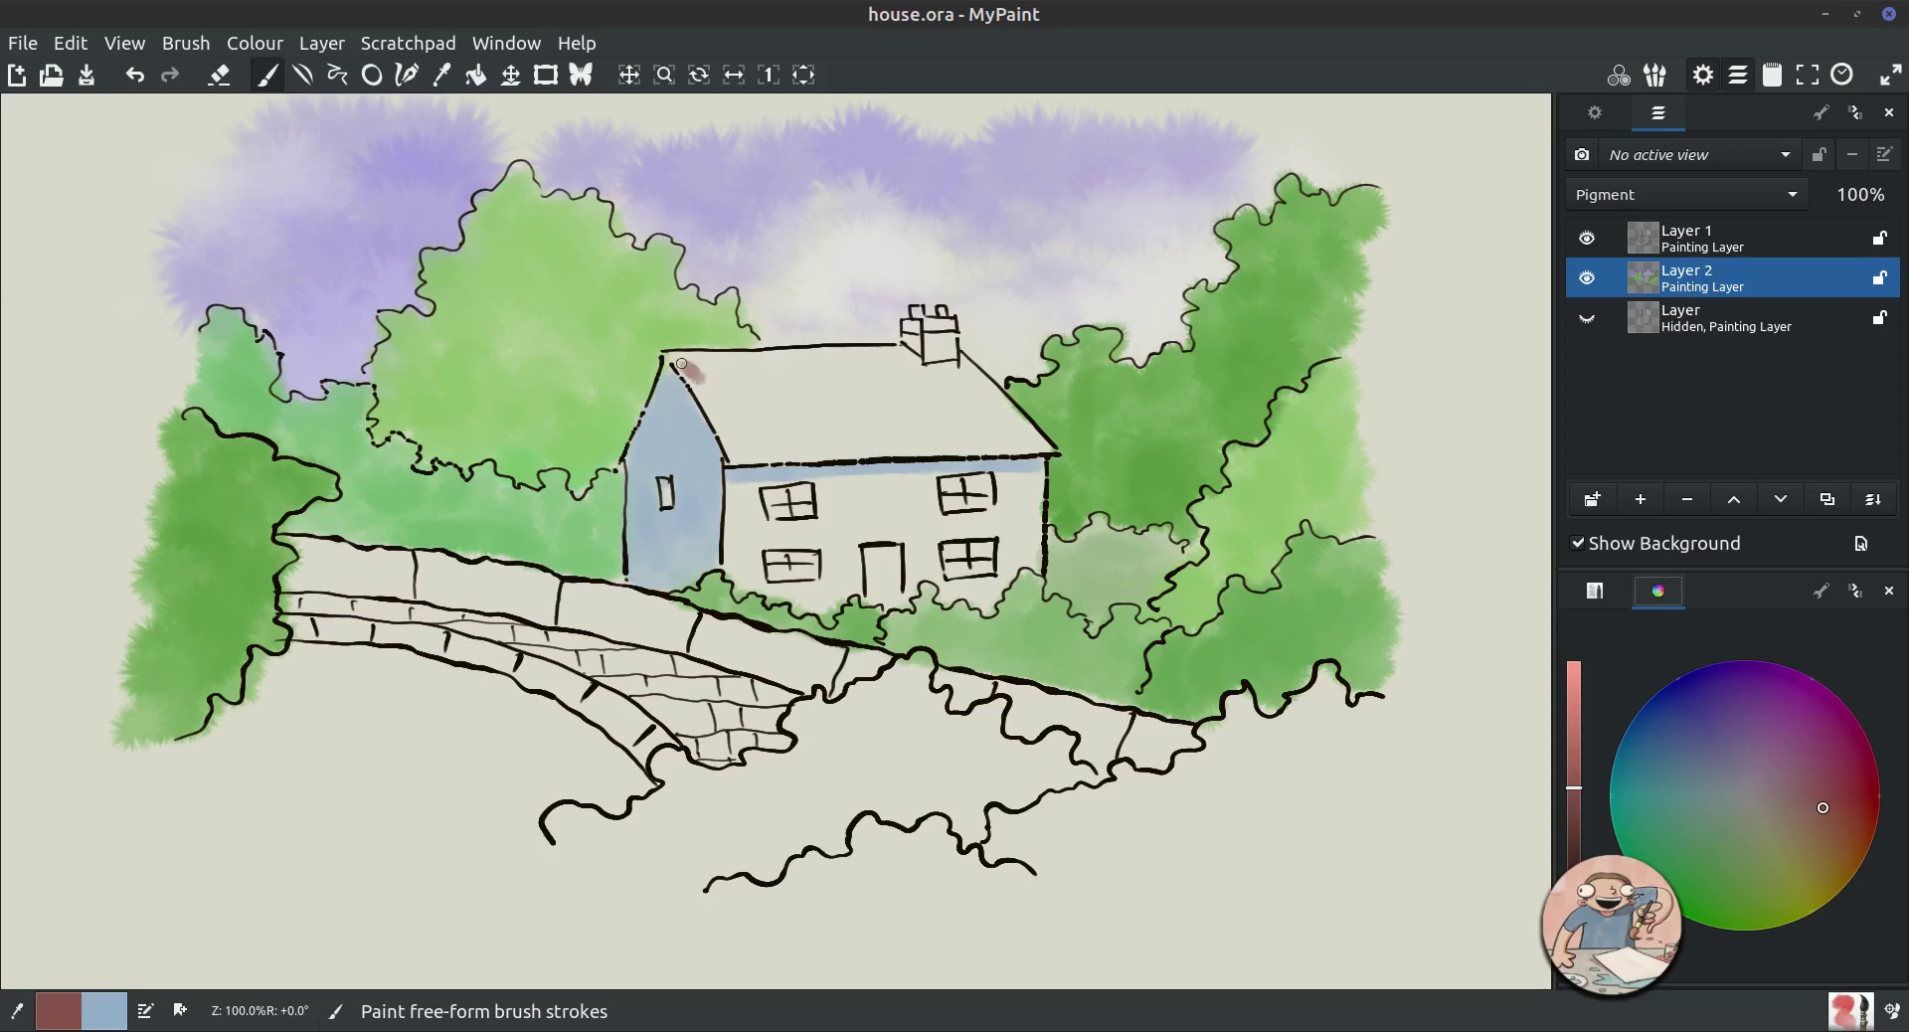
{"action": "mouse_move", "coordinate": [689, 361]}
{"action": "left_mouse_down"}
{"action": "mouse_move", "coordinate": [744, 451]}
{"action": "mouse_move", "coordinate": [771, 419]}
{"action": "mouse_move", "coordinate": [693, 362]}
{"action": "mouse_move", "coordinate": [771, 363]}
{"action": "mouse_move", "coordinate": [778, 396]}
{"action": "mouse_move", "coordinate": [812, 400]}
{"action": "mouse_move", "coordinate": [776, 433]}
{"action": "mouse_move", "coordinate": [819, 444]}
{"action": "mouse_move", "coordinate": [864, 450]}
{"action": "mouse_move", "coordinate": [820, 433]}
{"action": "mouse_move", "coordinate": [869, 419]}
{"action": "mouse_move", "coordinate": [815, 387]}
{"action": "mouse_move", "coordinate": [843, 373]}
{"action": "mouse_move", "coordinate": [788, 358]}
{"action": "mouse_move", "coordinate": [890, 359]}
{"action": "mouse_move", "coordinate": [871, 383]}
{"action": "mouse_move", "coordinate": [916, 393]}
{"action": "mouse_move", "coordinate": [884, 427]}
{"action": "mouse_move", "coordinate": [925, 444]}
{"action": "mouse_move", "coordinate": [971, 439]}
{"action": "mouse_move", "coordinate": [929, 445]}
{"action": "mouse_move", "coordinate": [965, 412]}
{"action": "mouse_move", "coordinate": [898, 359]}
{"action": "mouse_move", "coordinate": [964, 366]}
{"action": "mouse_move", "coordinate": [959, 395]}
{"action": "mouse_move", "coordinate": [990, 429]}
{"action": "left_mouse_up"}
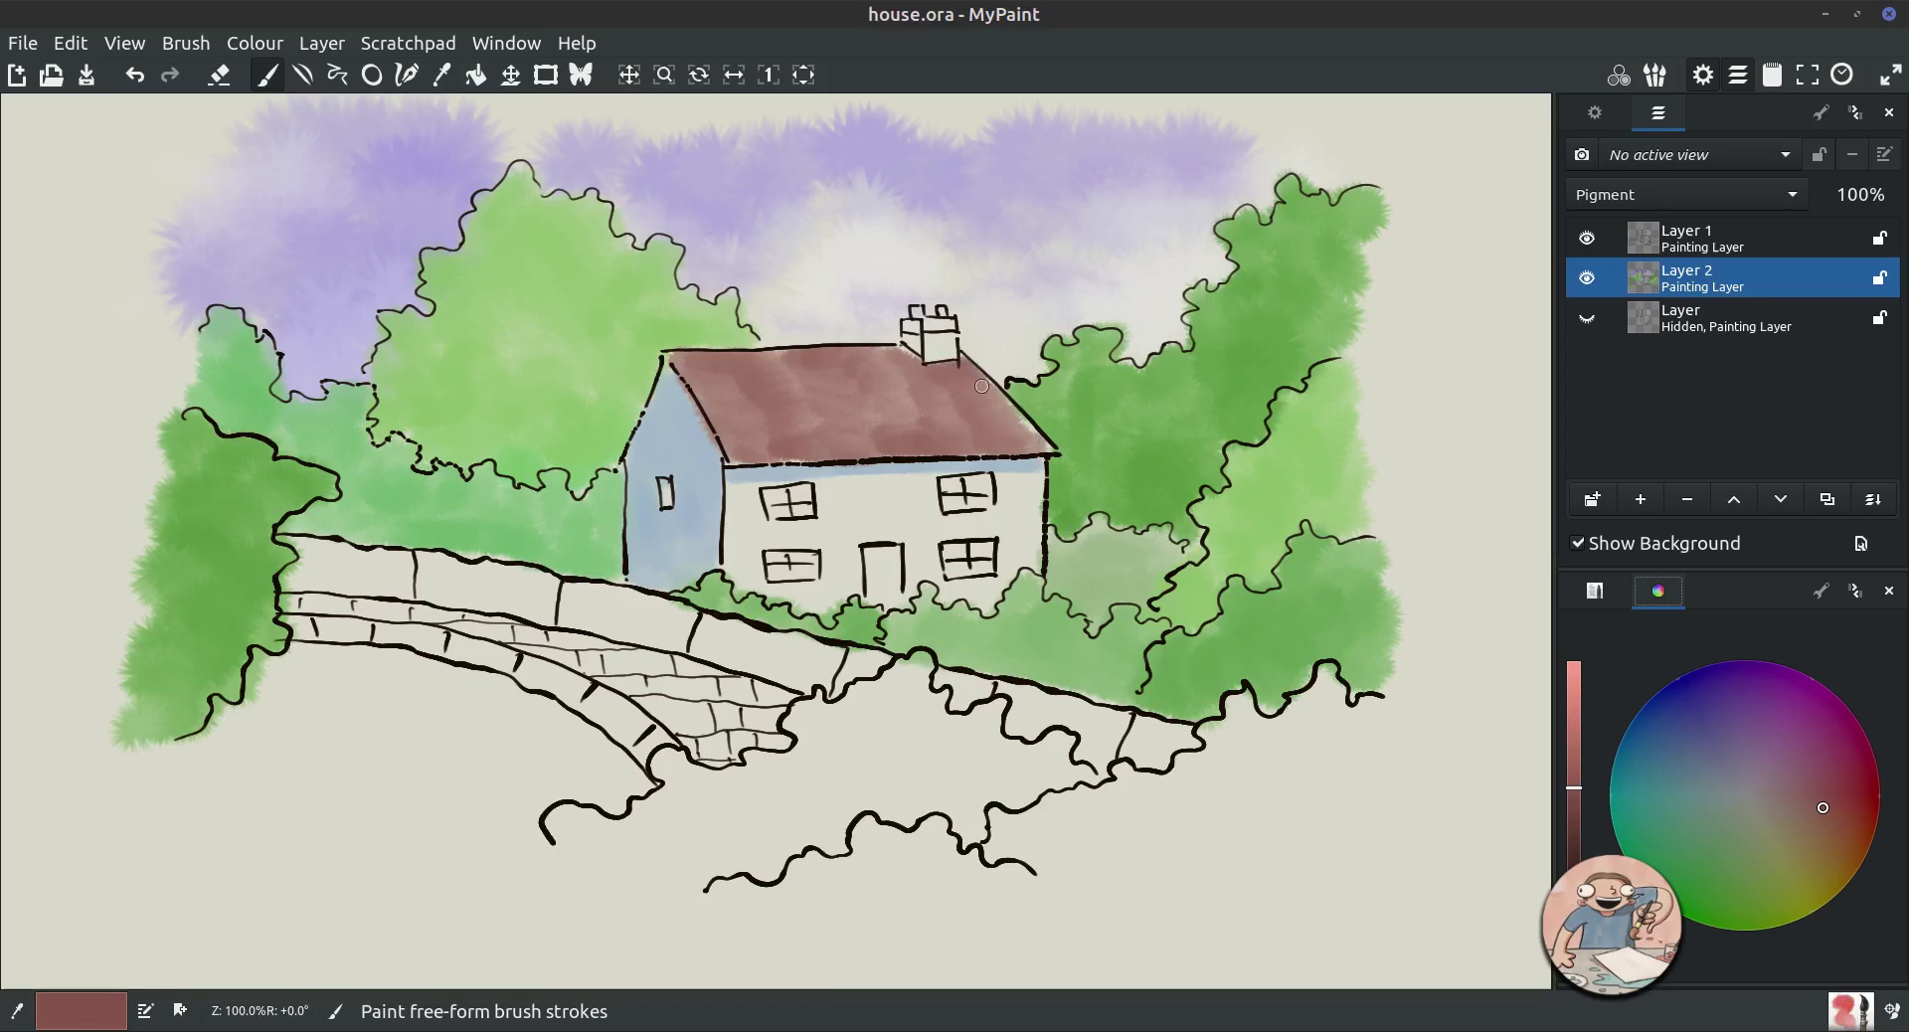
{"action": "mouse_move", "coordinate": [937, 394]}
{"action": "left_mouse_down"}
{"action": "mouse_move", "coordinate": [817, 390]}
{"action": "mouse_move", "coordinate": [785, 429]}
{"action": "mouse_move", "coordinate": [779, 382]}
{"action": "mouse_move", "coordinate": [748, 391]}
{"action": "mouse_move", "coordinate": [779, 435]}
{"action": "mouse_move", "coordinate": [833, 436]}
{"action": "mouse_move", "coordinate": [763, 439]}
{"action": "mouse_move", "coordinate": [720, 375]}
{"action": "mouse_move", "coordinate": [708, 392]}
{"action": "mouse_move", "coordinate": [735, 434]}
{"action": "mouse_move", "coordinate": [775, 381]}
{"action": "left_mouse_up"}
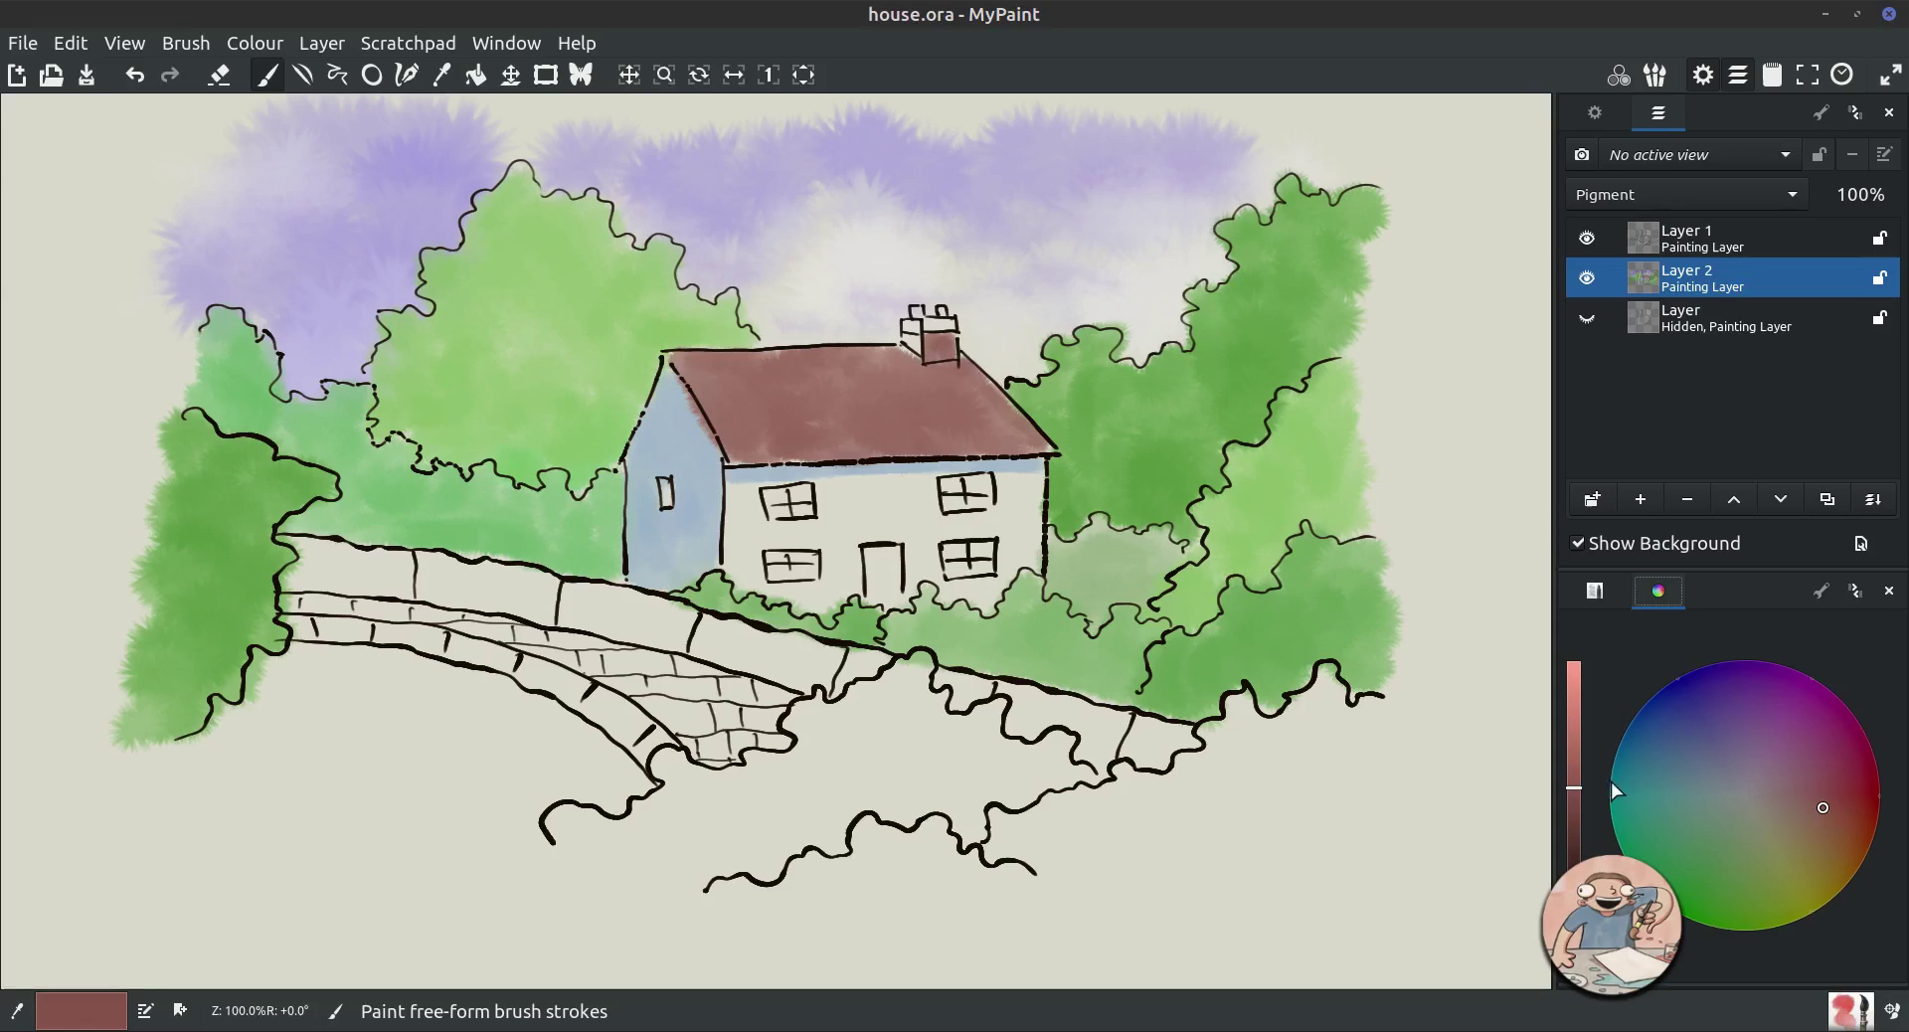
Shade the chimney stack's left side in darker brown and the left side of its cap in pale blue-grey.
{"action": "left_click", "coordinate": [1572, 800]}
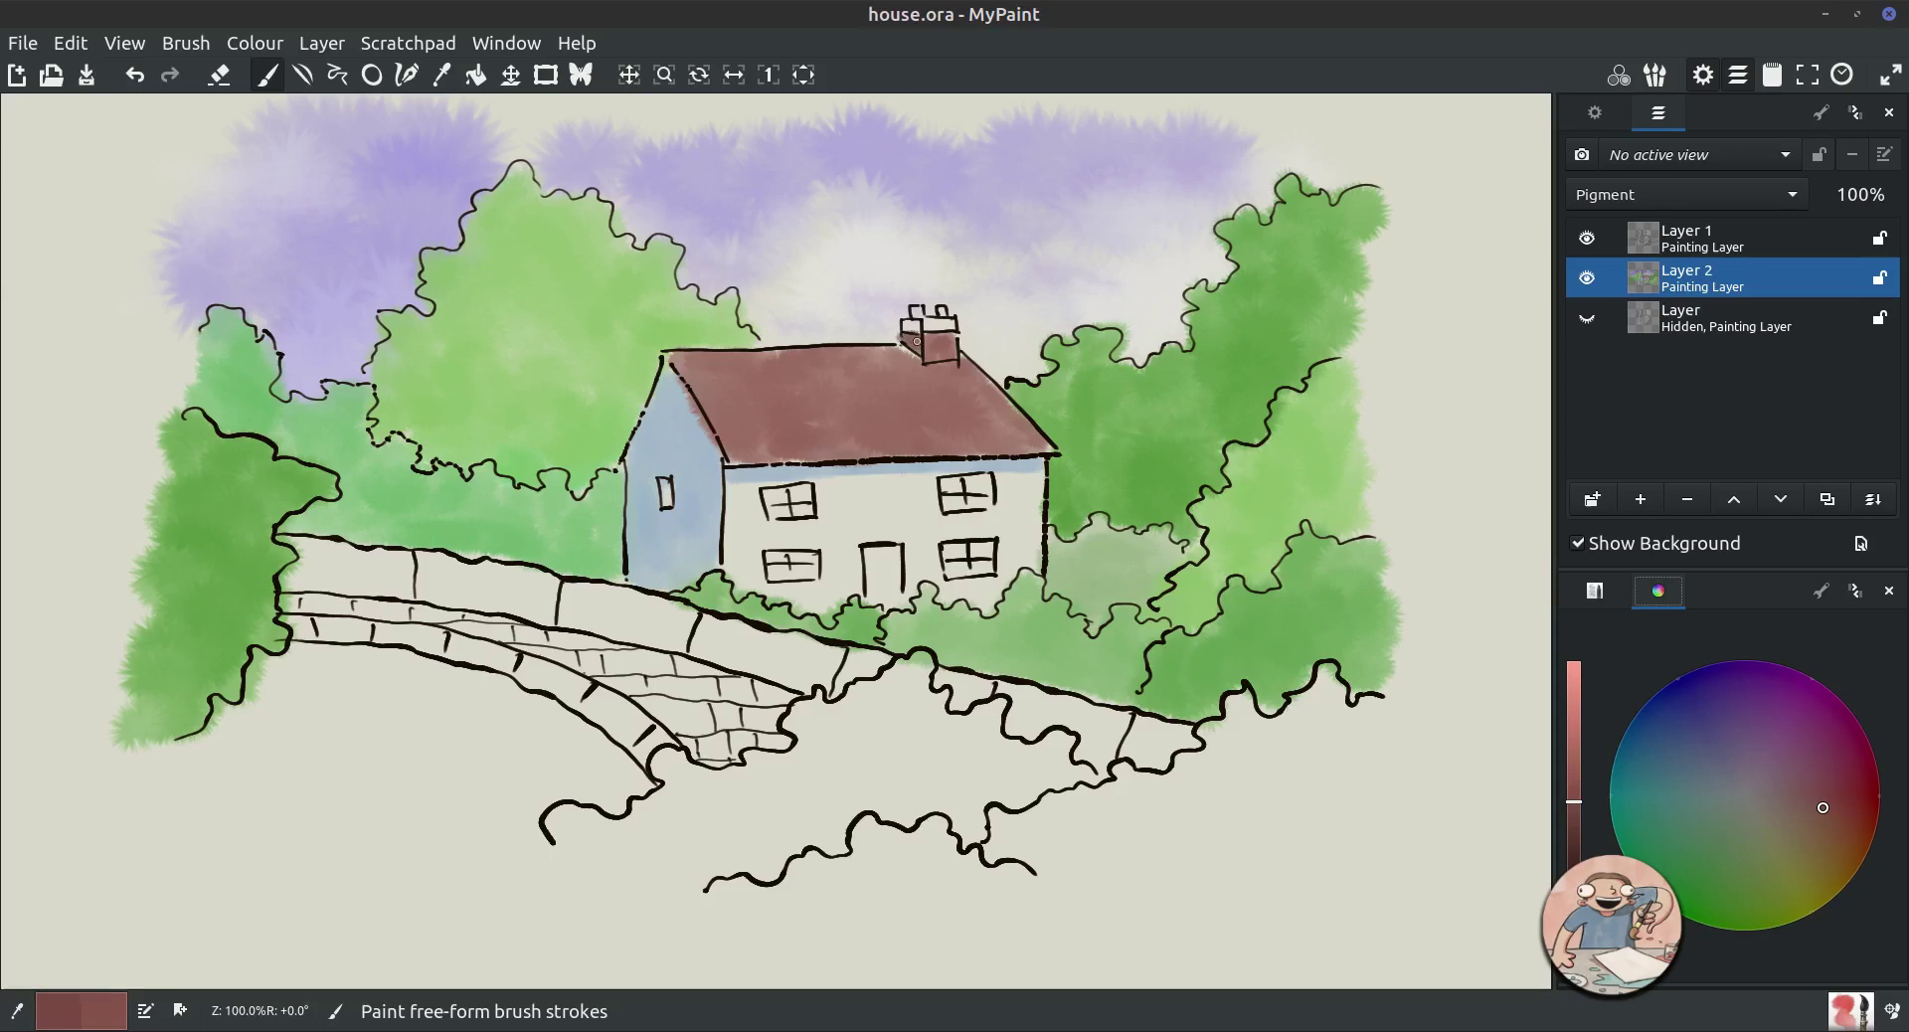
{"action": "left_click", "coordinate": [1574, 816]}
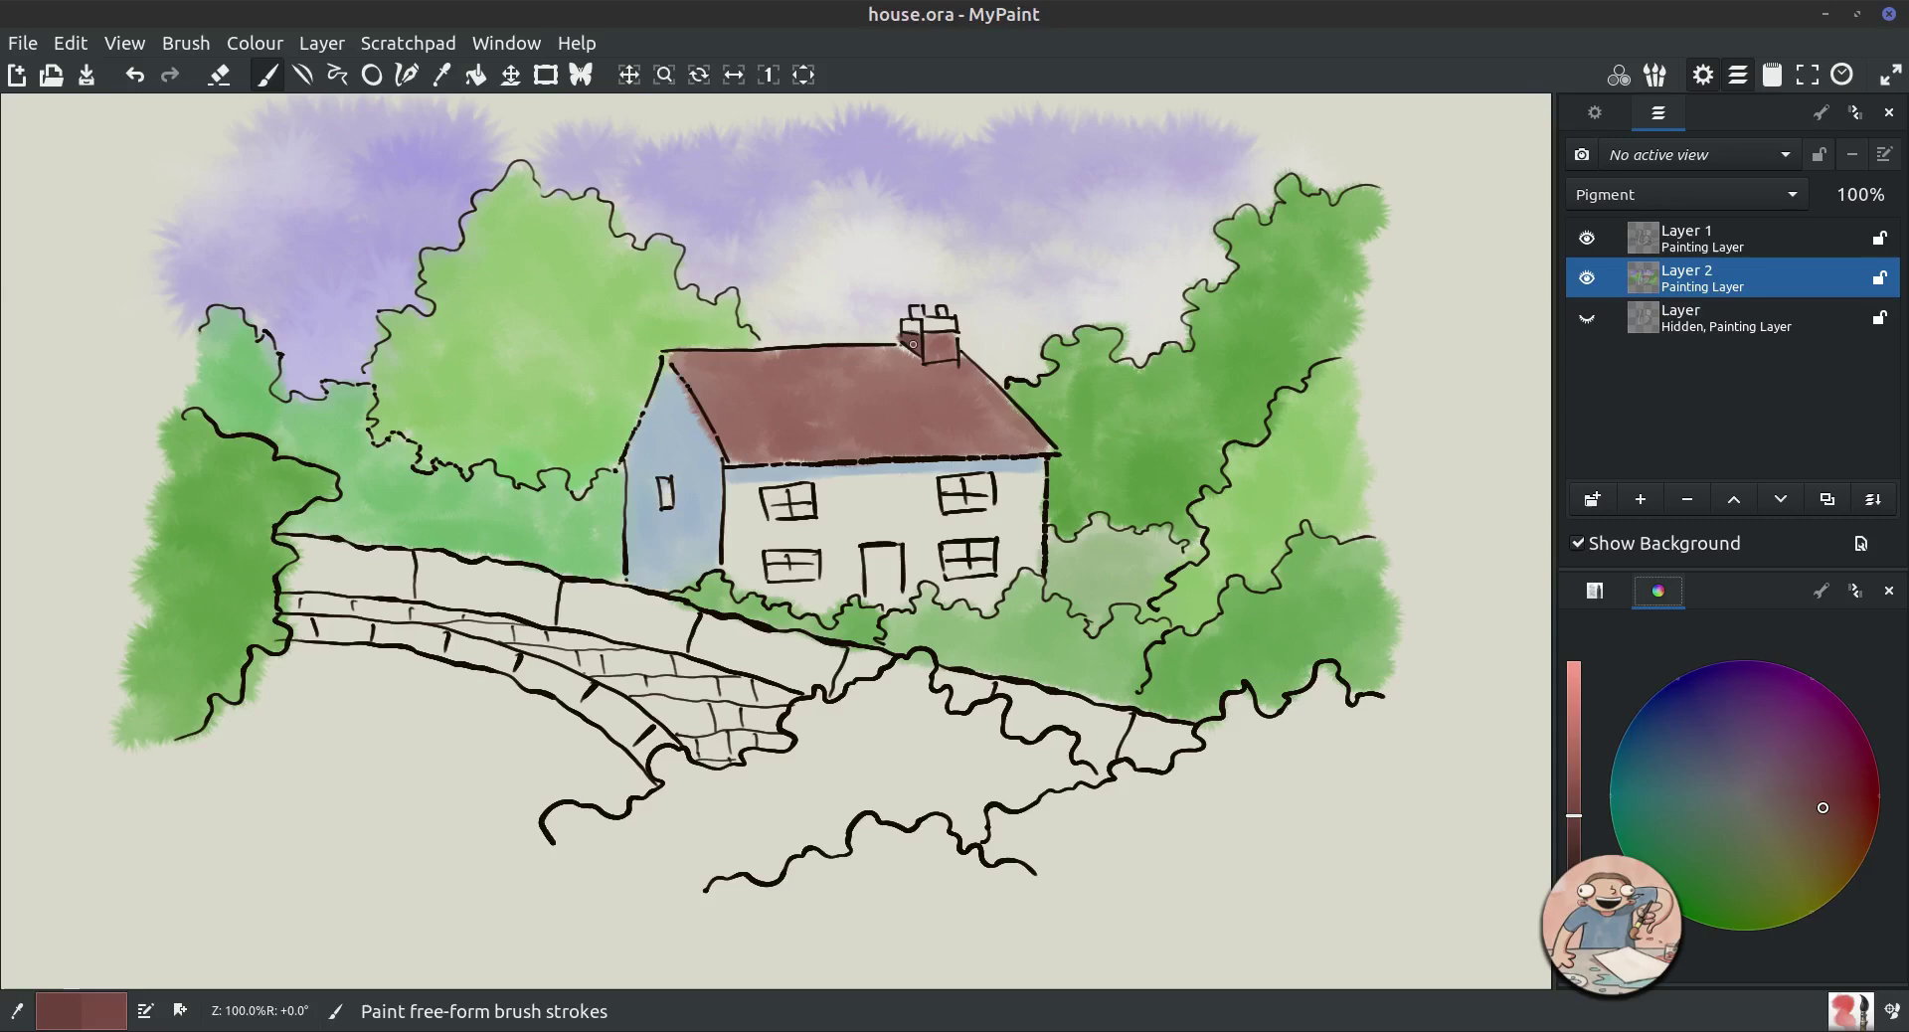
{"action": "left_click", "coordinate": [1718, 786]}
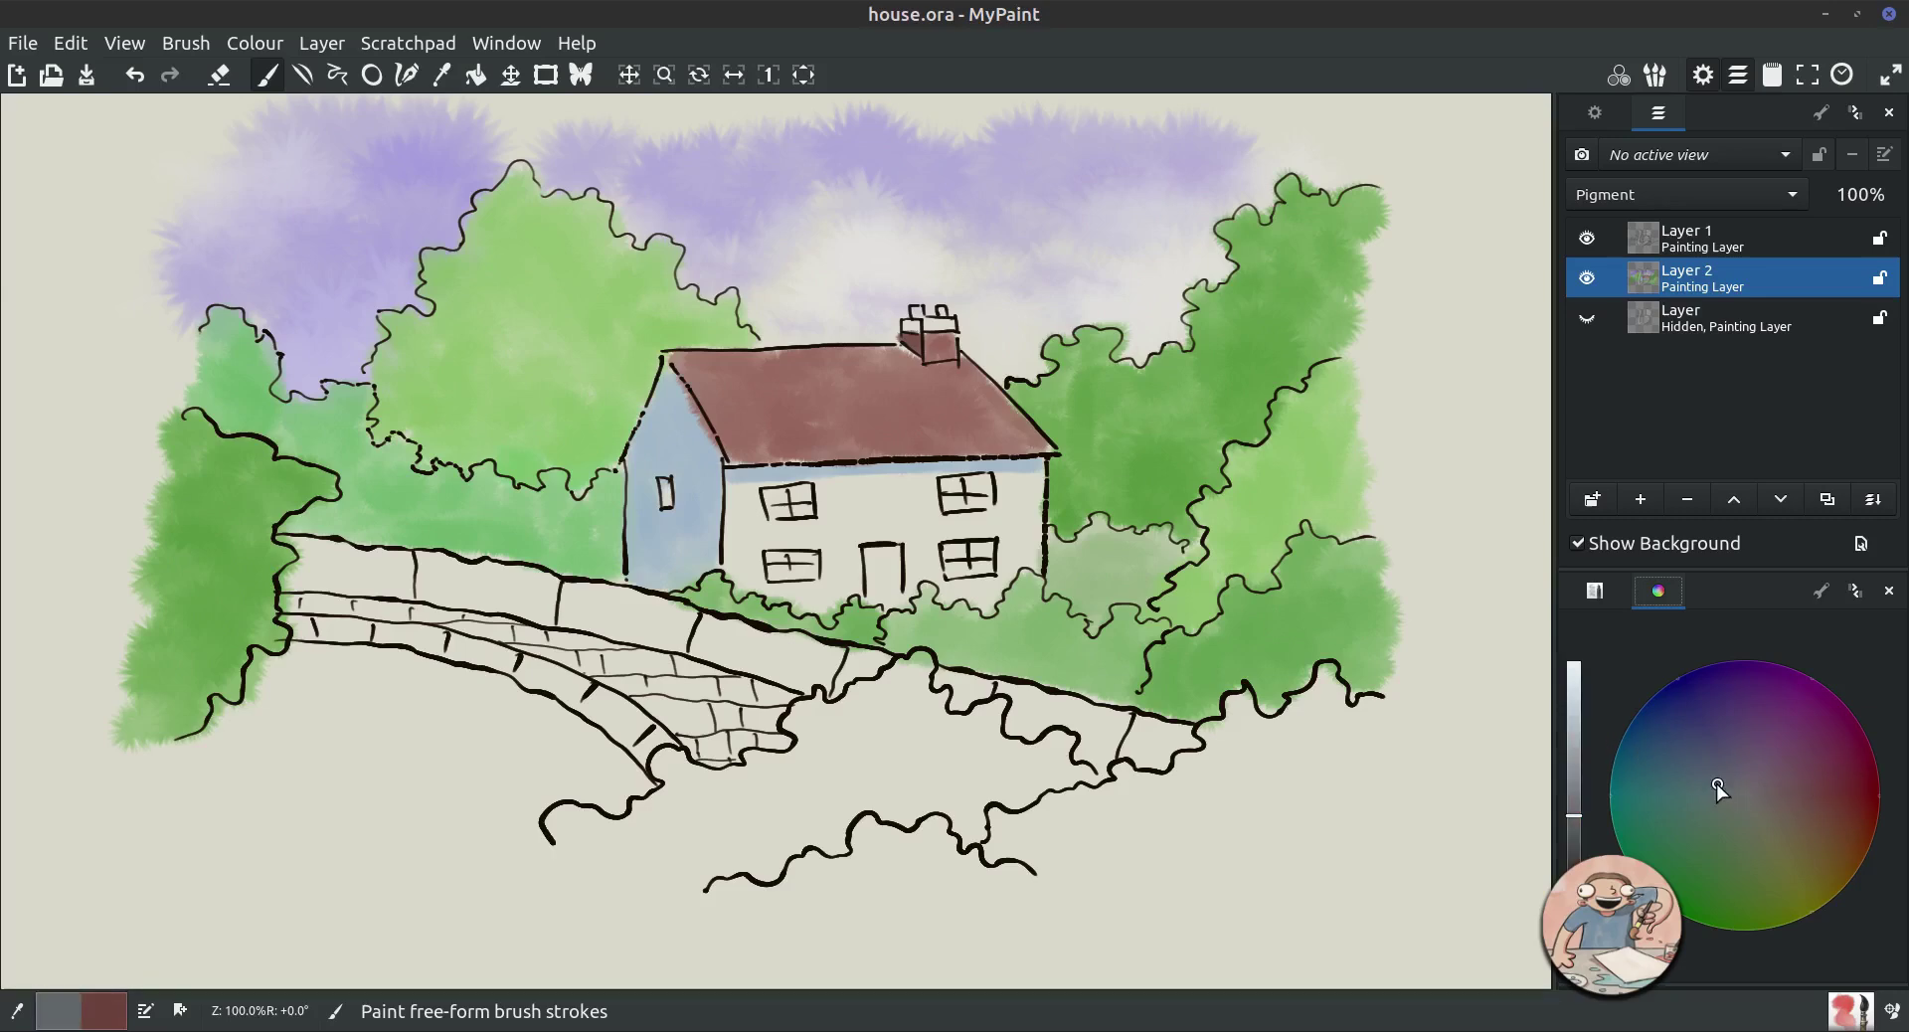
{"action": "left_click", "coordinate": [1573, 714]}
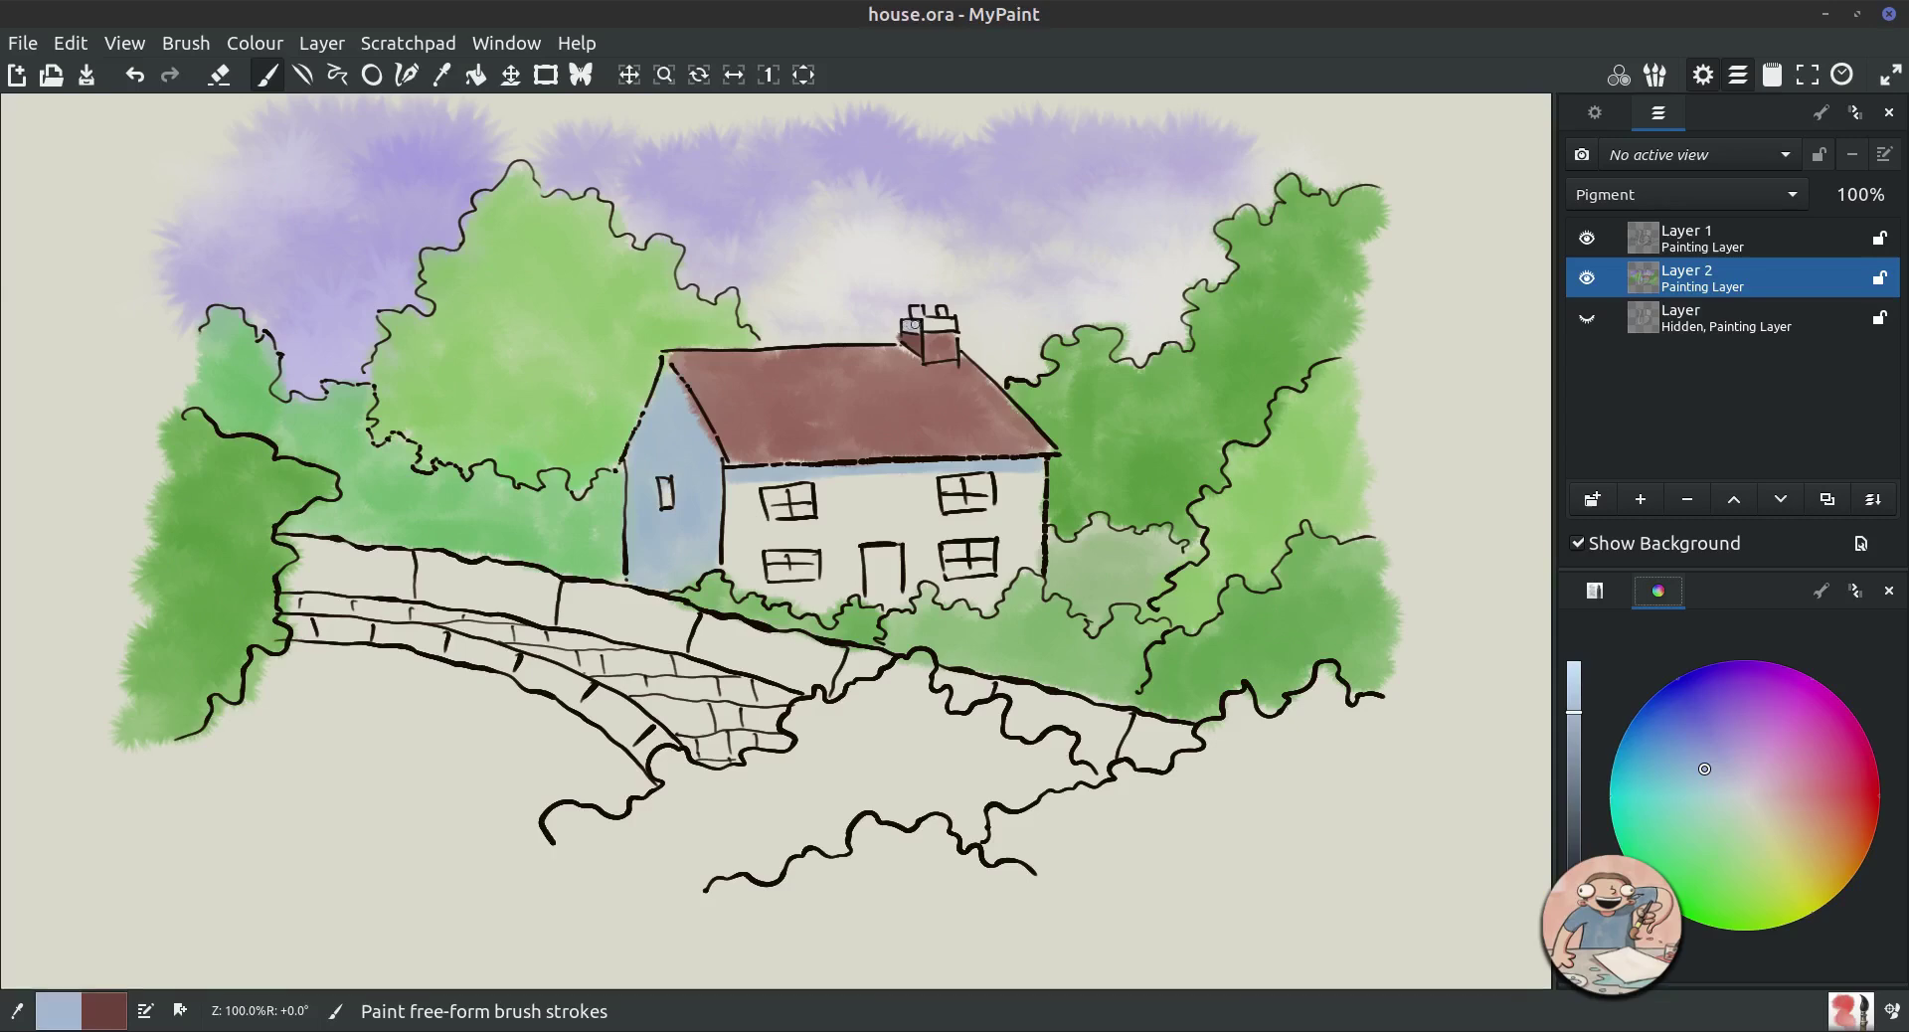
Colour the two chimney pots crimson red.
{"action": "left_click", "coordinate": [1847, 788]}
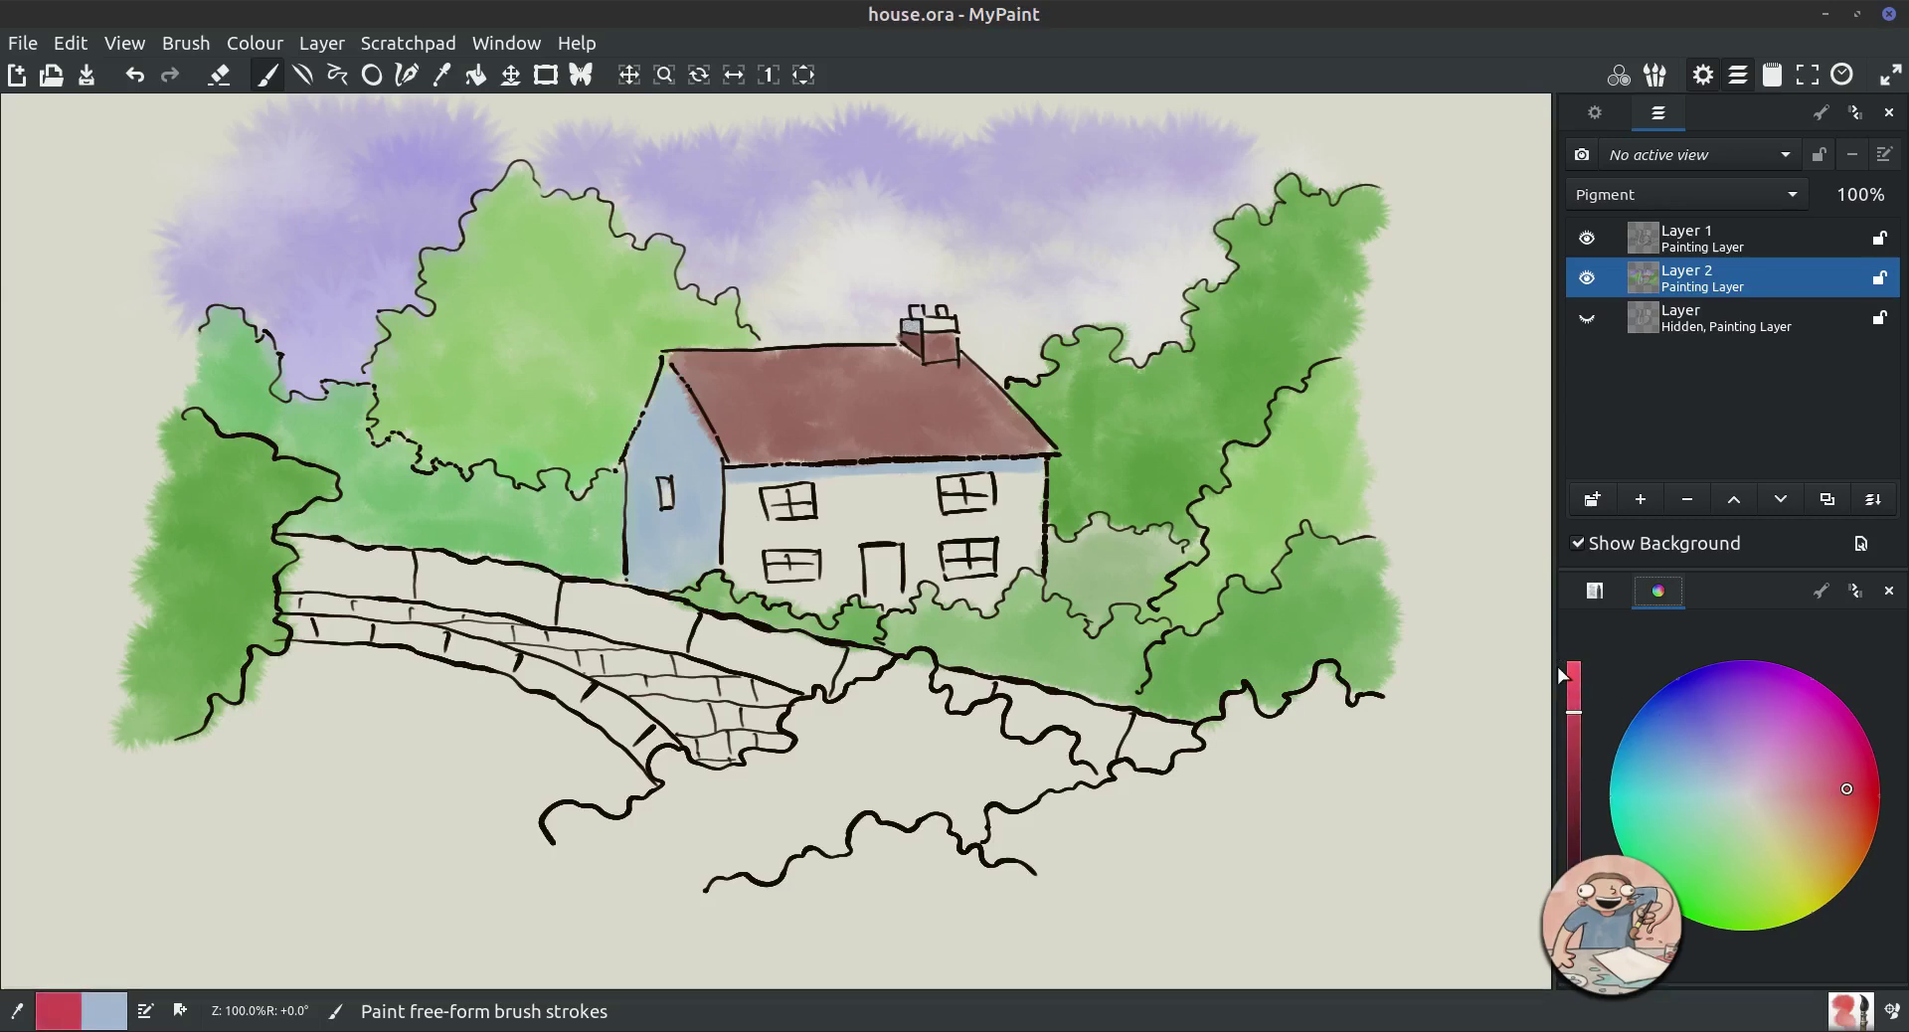
{"action": "left_click", "coordinate": [1574, 695]}
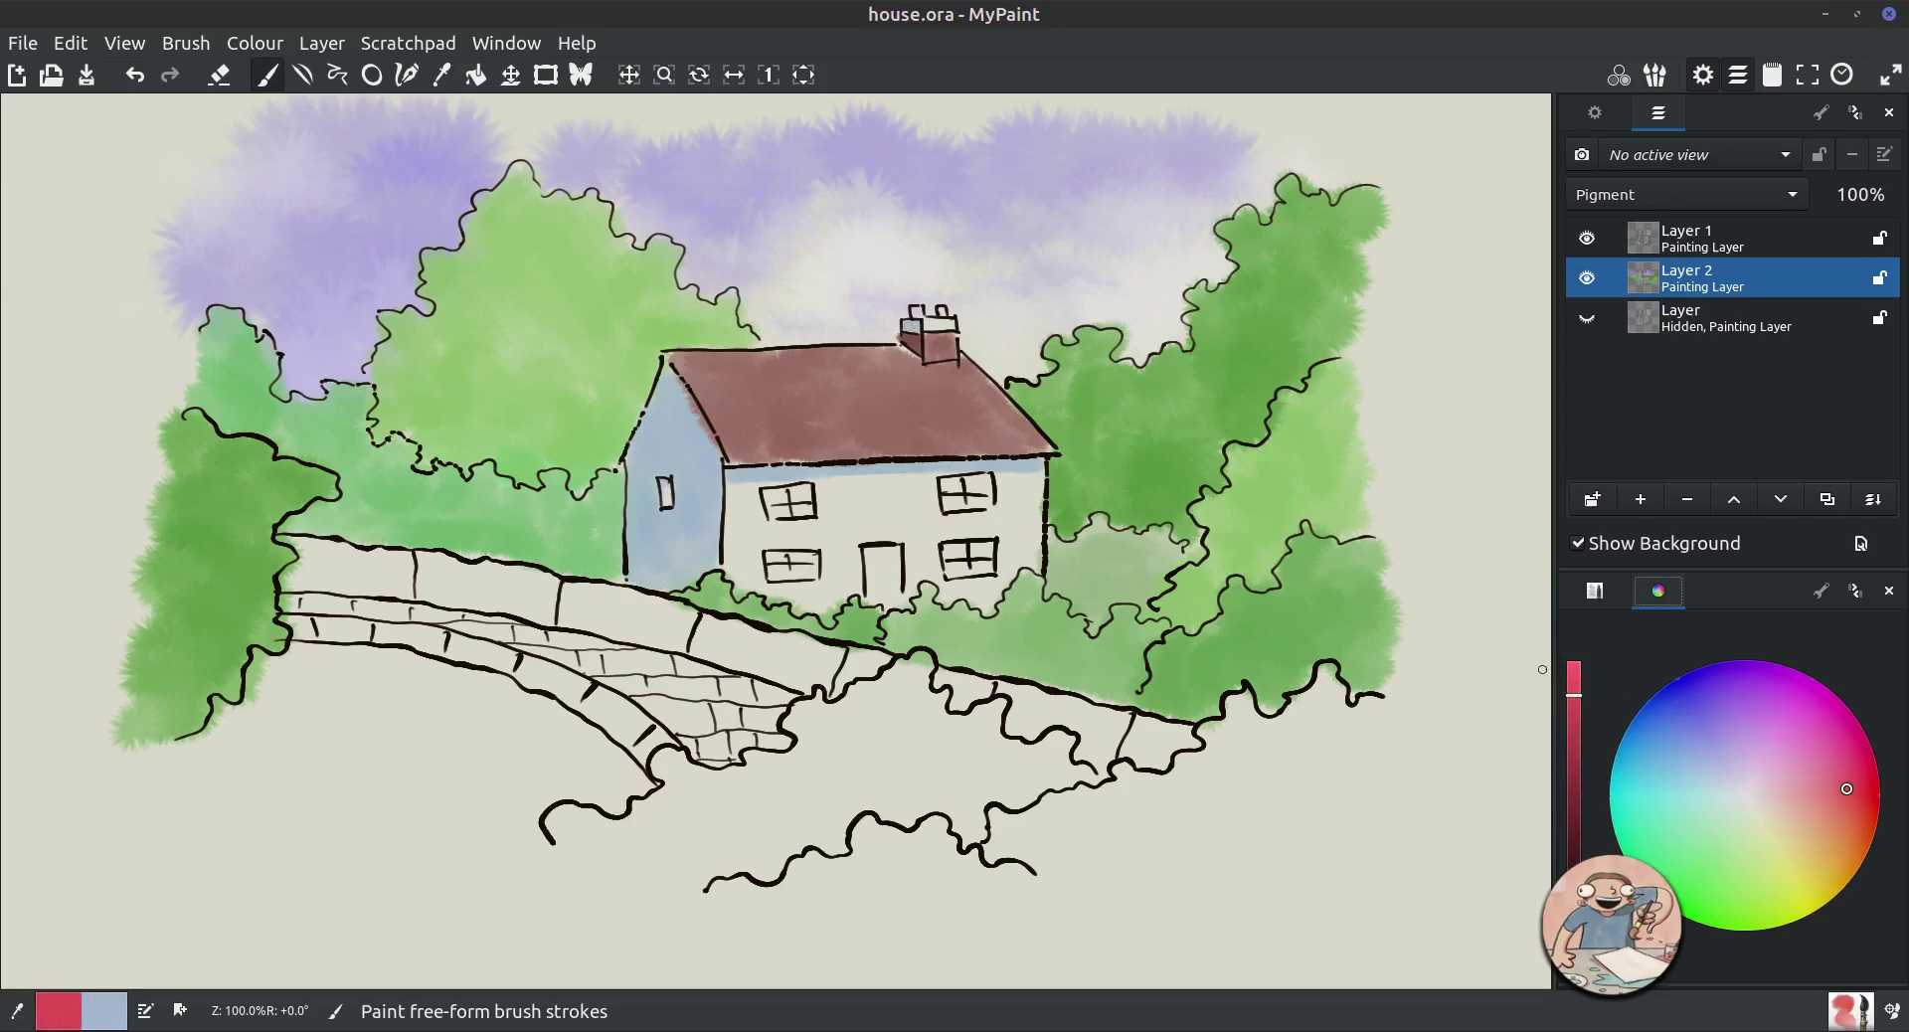
{"action": "left_click", "coordinate": [916, 311]}
{"action": "left_click", "coordinate": [942, 310]}
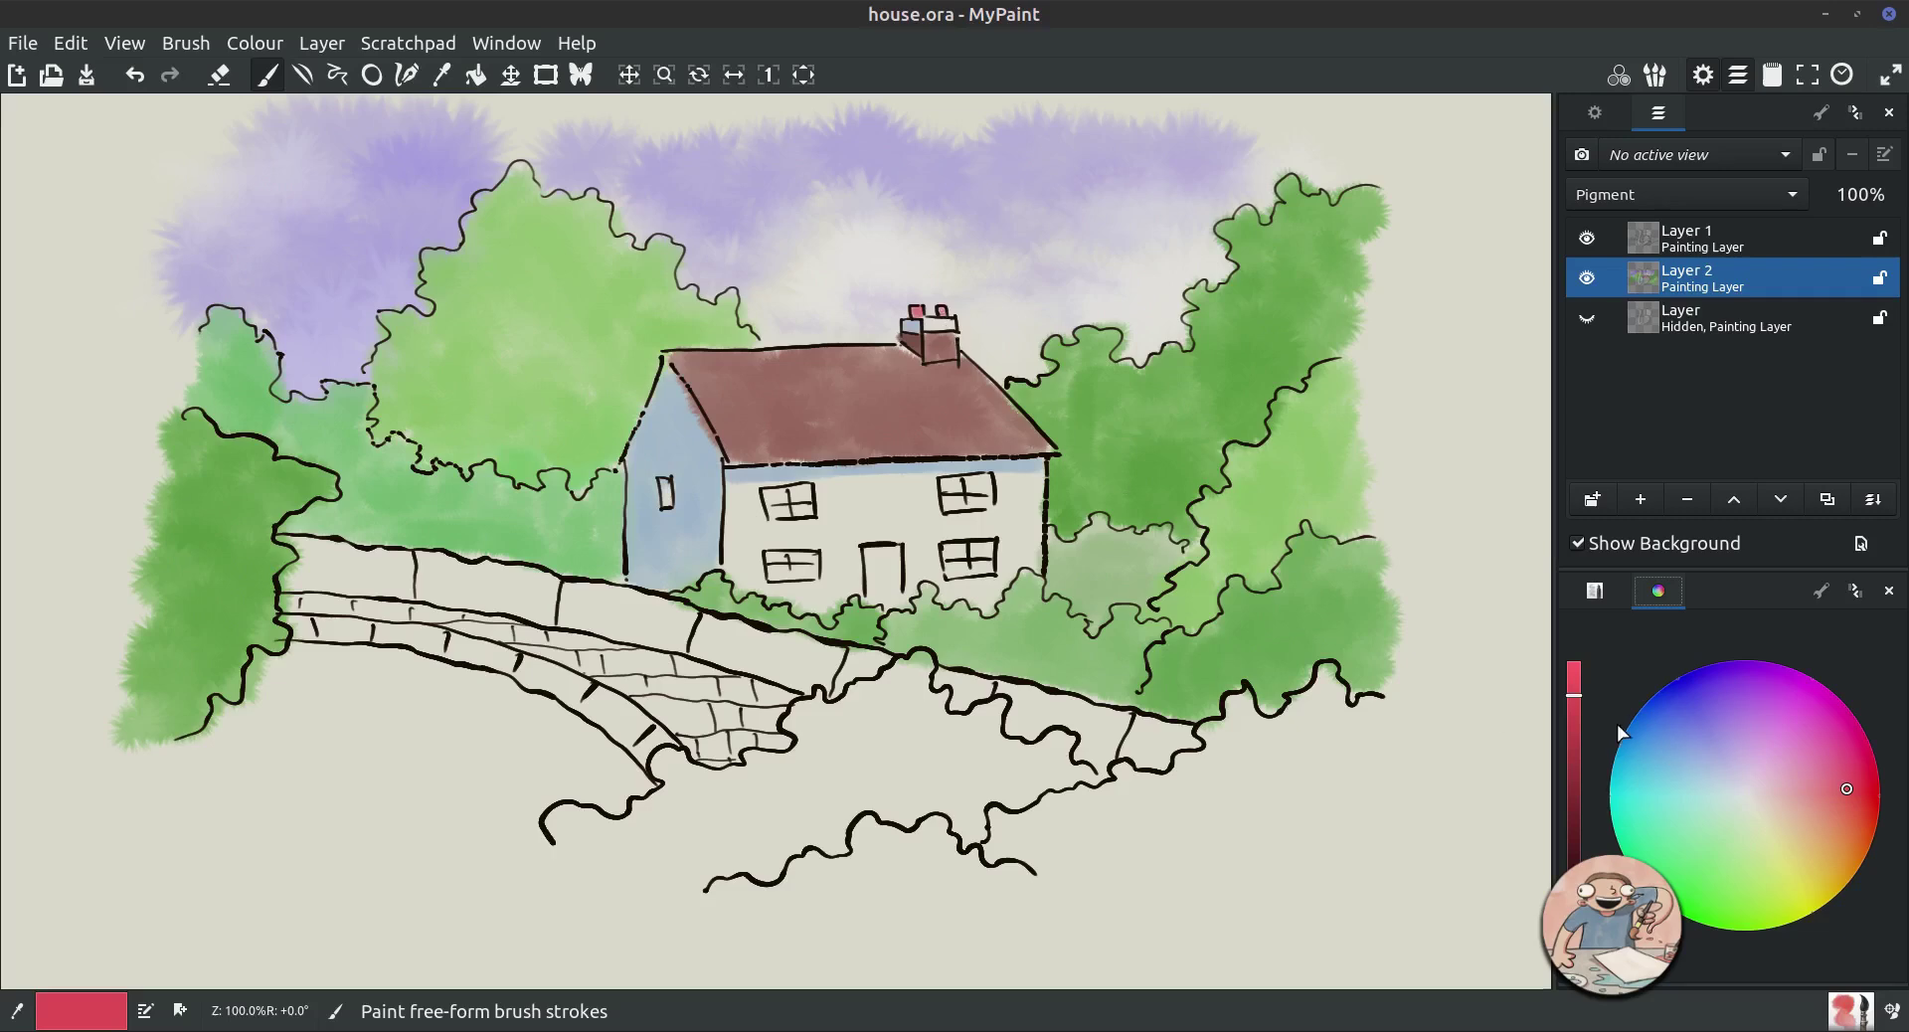
Fill the front door with a softer pinkish red.
{"action": "left_click", "coordinate": [1838, 785]}
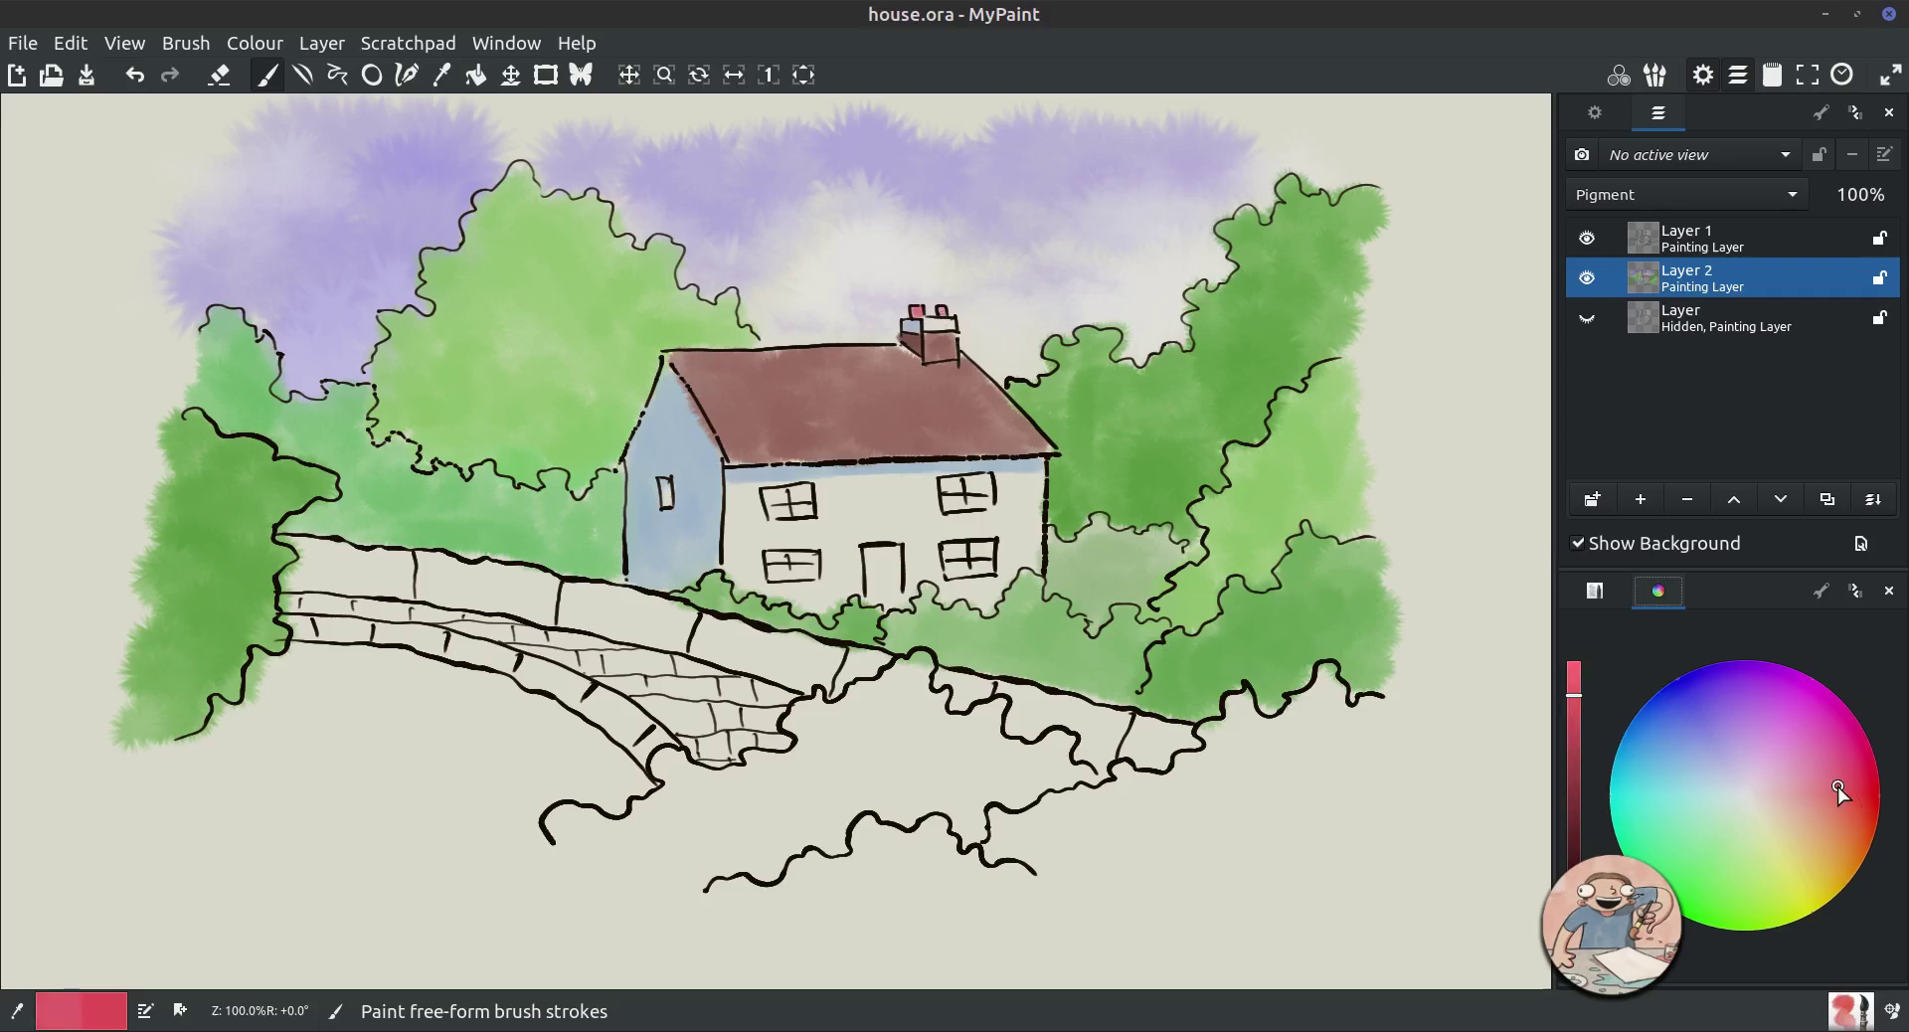
{"action": "left_click", "coordinate": [1824, 793]}
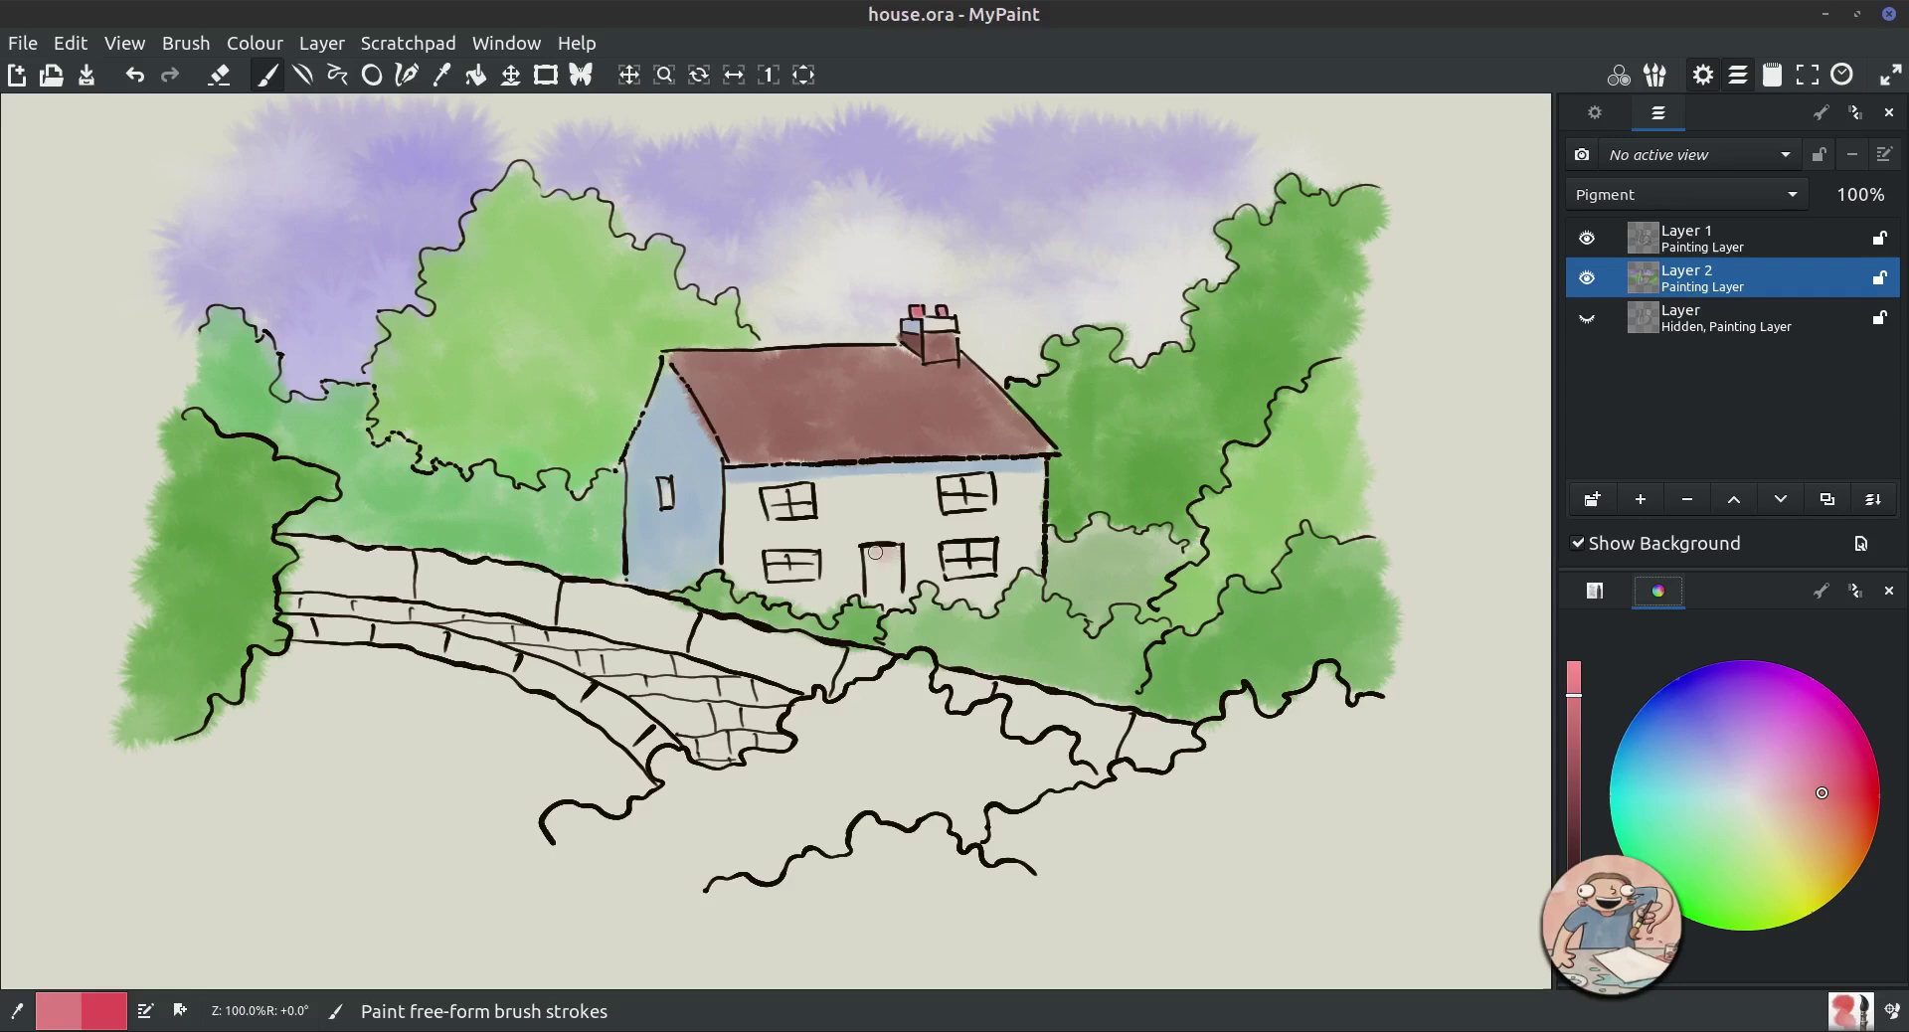
{"action": "left_click_drag", "start_coordinate": [898, 584], "coordinate": [891, 585]}
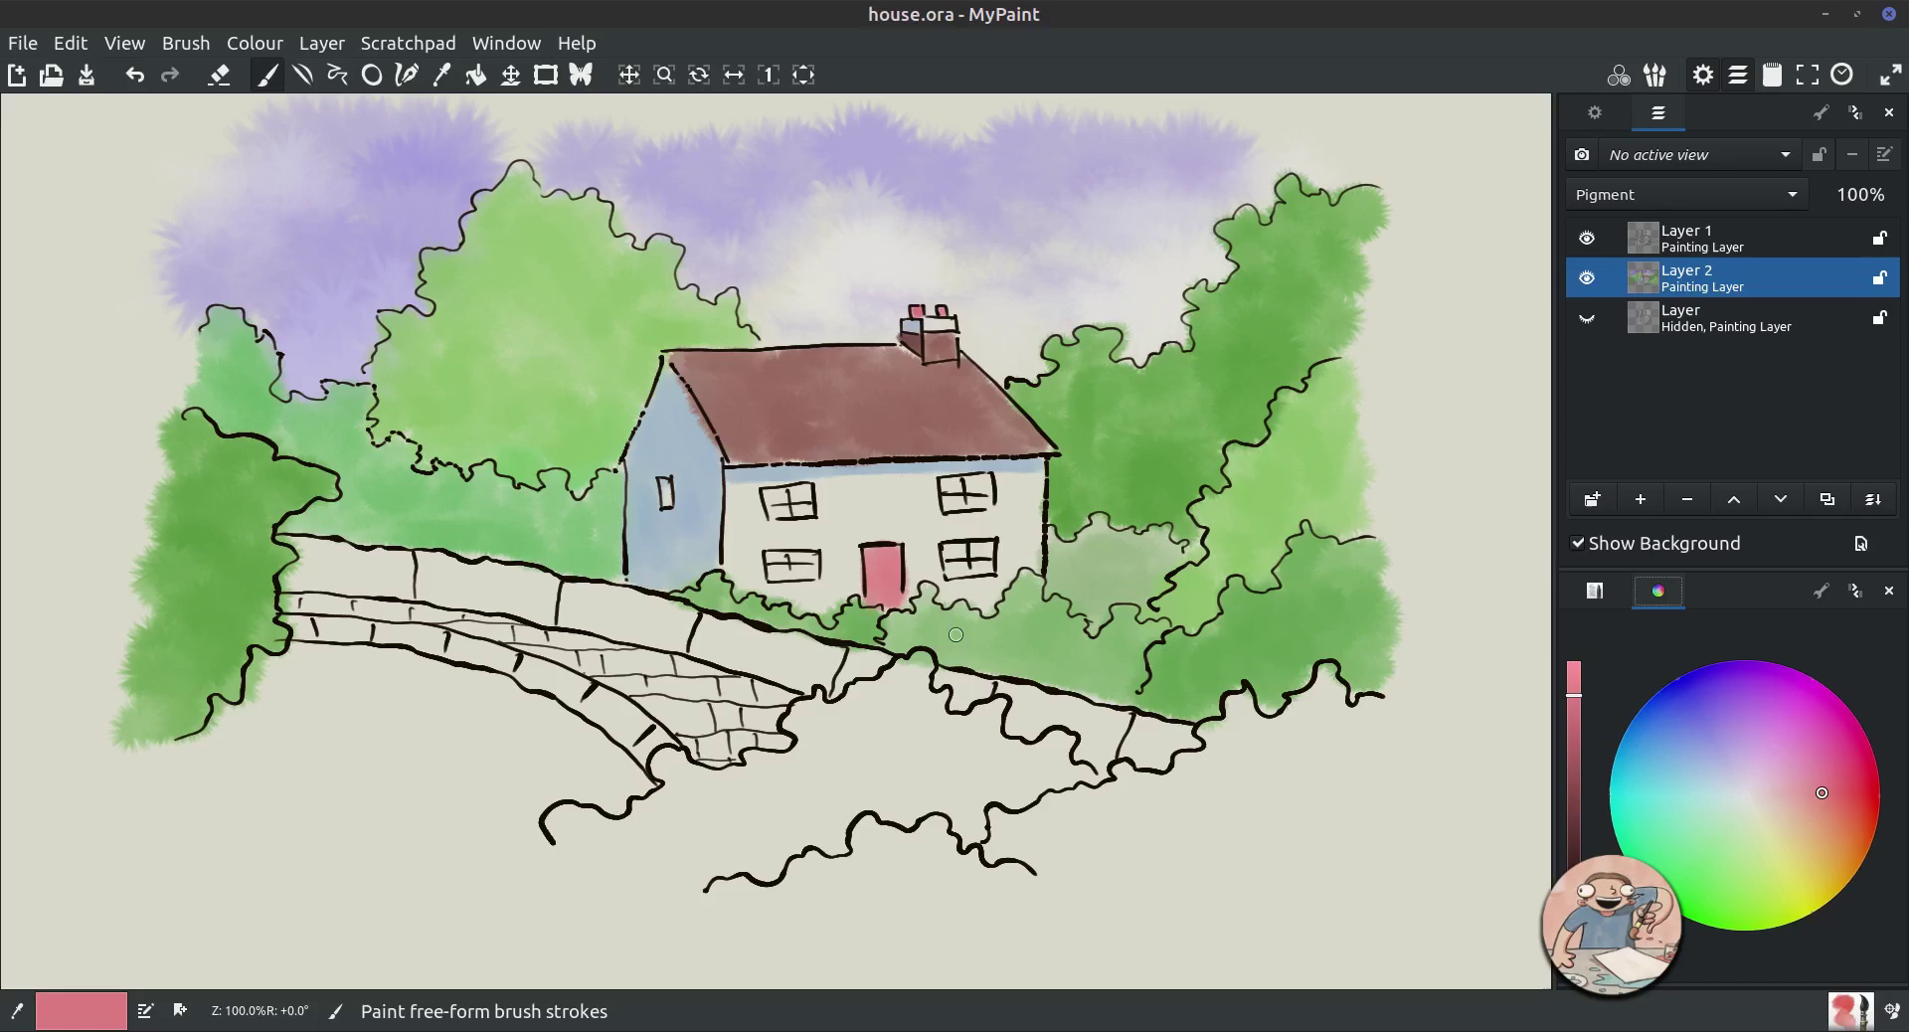
Tint the panes of the four front windows with a light violet-blue.
{"action": "left_click", "coordinate": [1699, 732]}
{"action": "left_click_drag", "start_coordinate": [787, 567], "coordinate": [805, 565]}
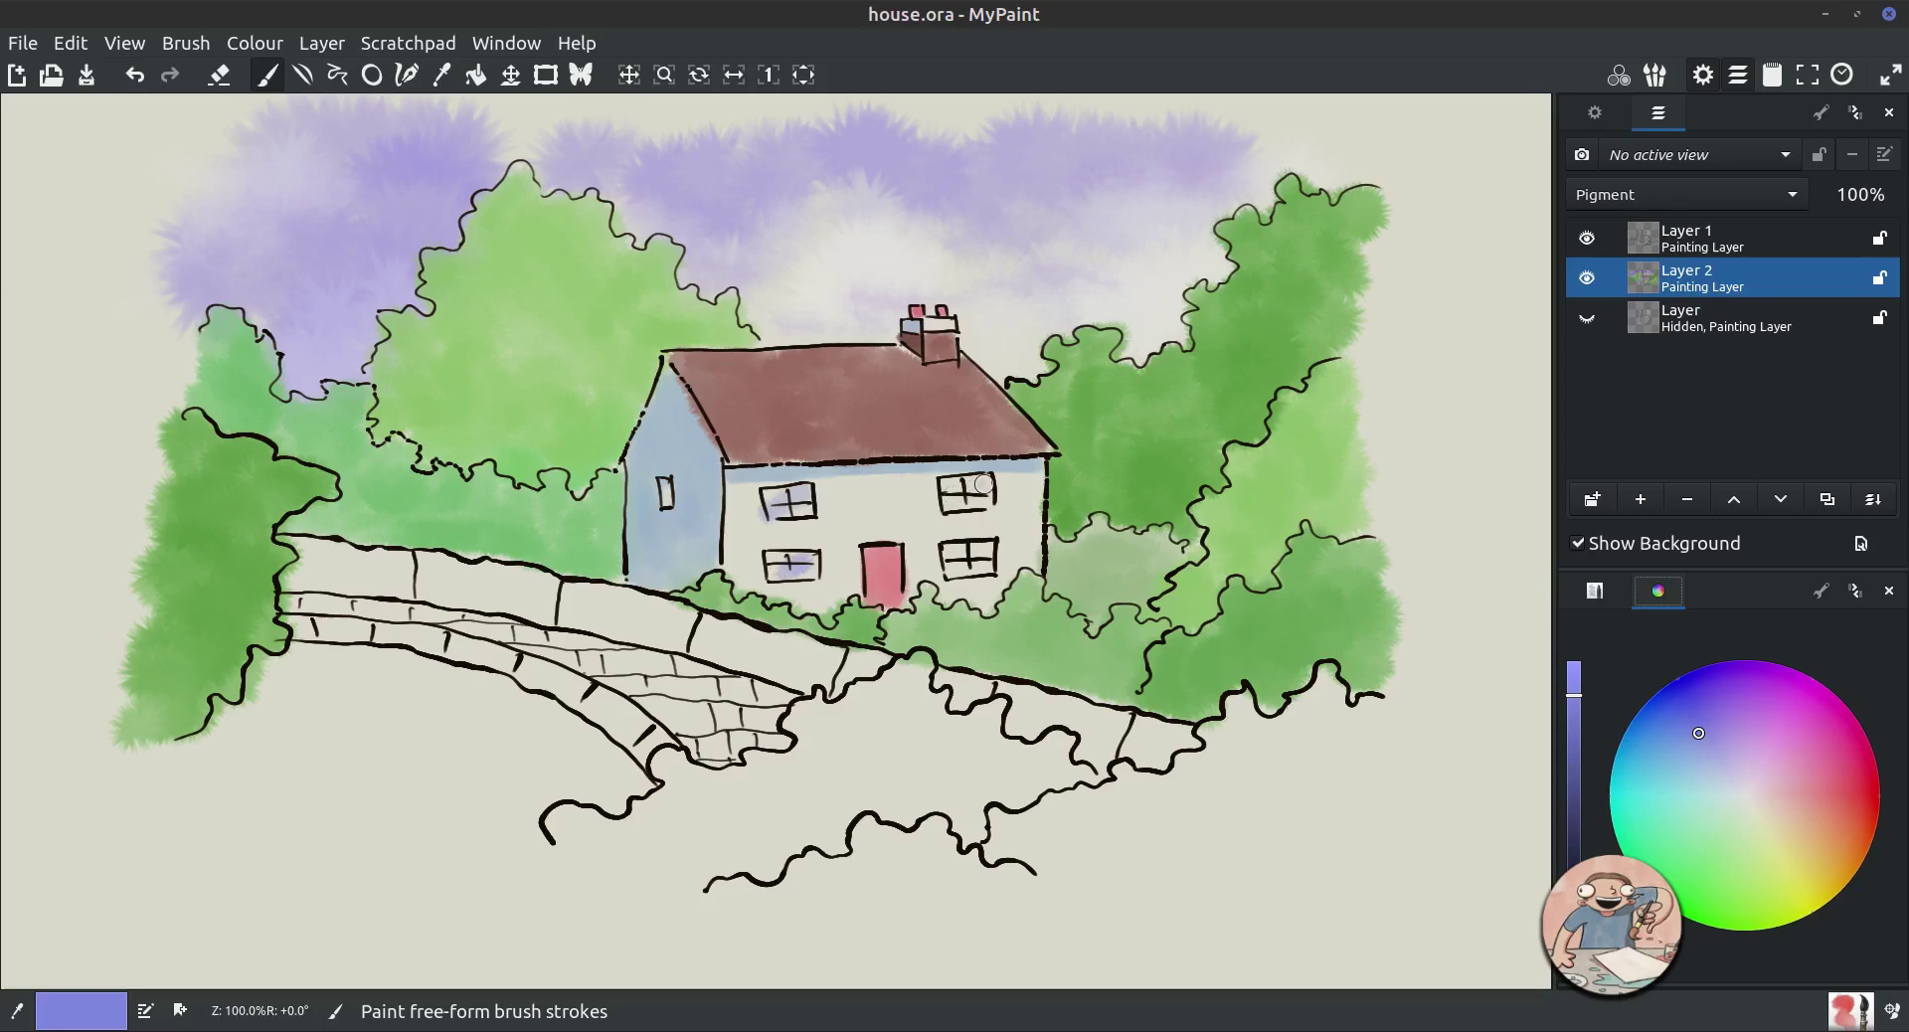
{"action": "mouse_move", "coordinate": [959, 545]}
{"action": "left_mouse_down"}
{"action": "mouse_move", "coordinate": [980, 555]}
{"action": "mouse_move", "coordinate": [953, 567]}
{"action": "left_mouse_up"}
Deepen the front window panes with a stronger blue-violet, undoing unwanted strokes.
{"action": "left_click", "coordinate": [1703, 702]}
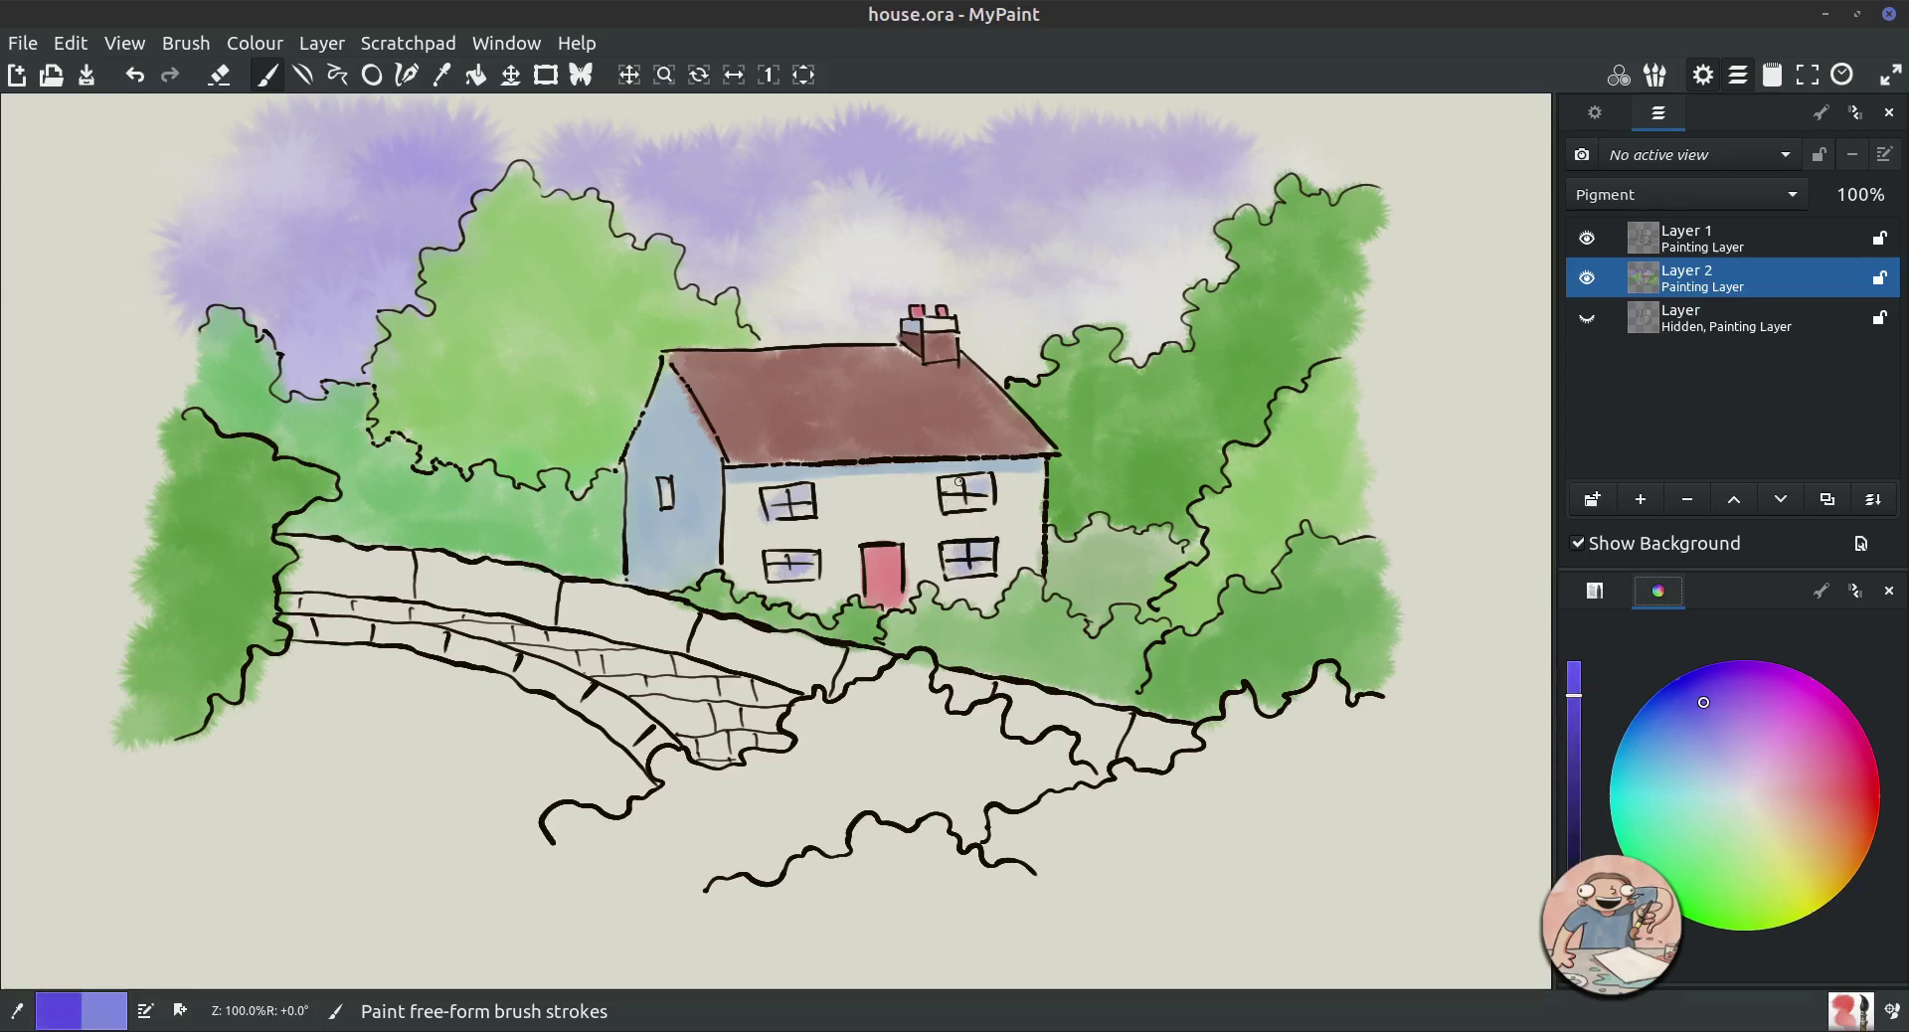
{"action": "left_click_drag", "start_coordinate": [977, 482], "coordinate": [963, 487]}
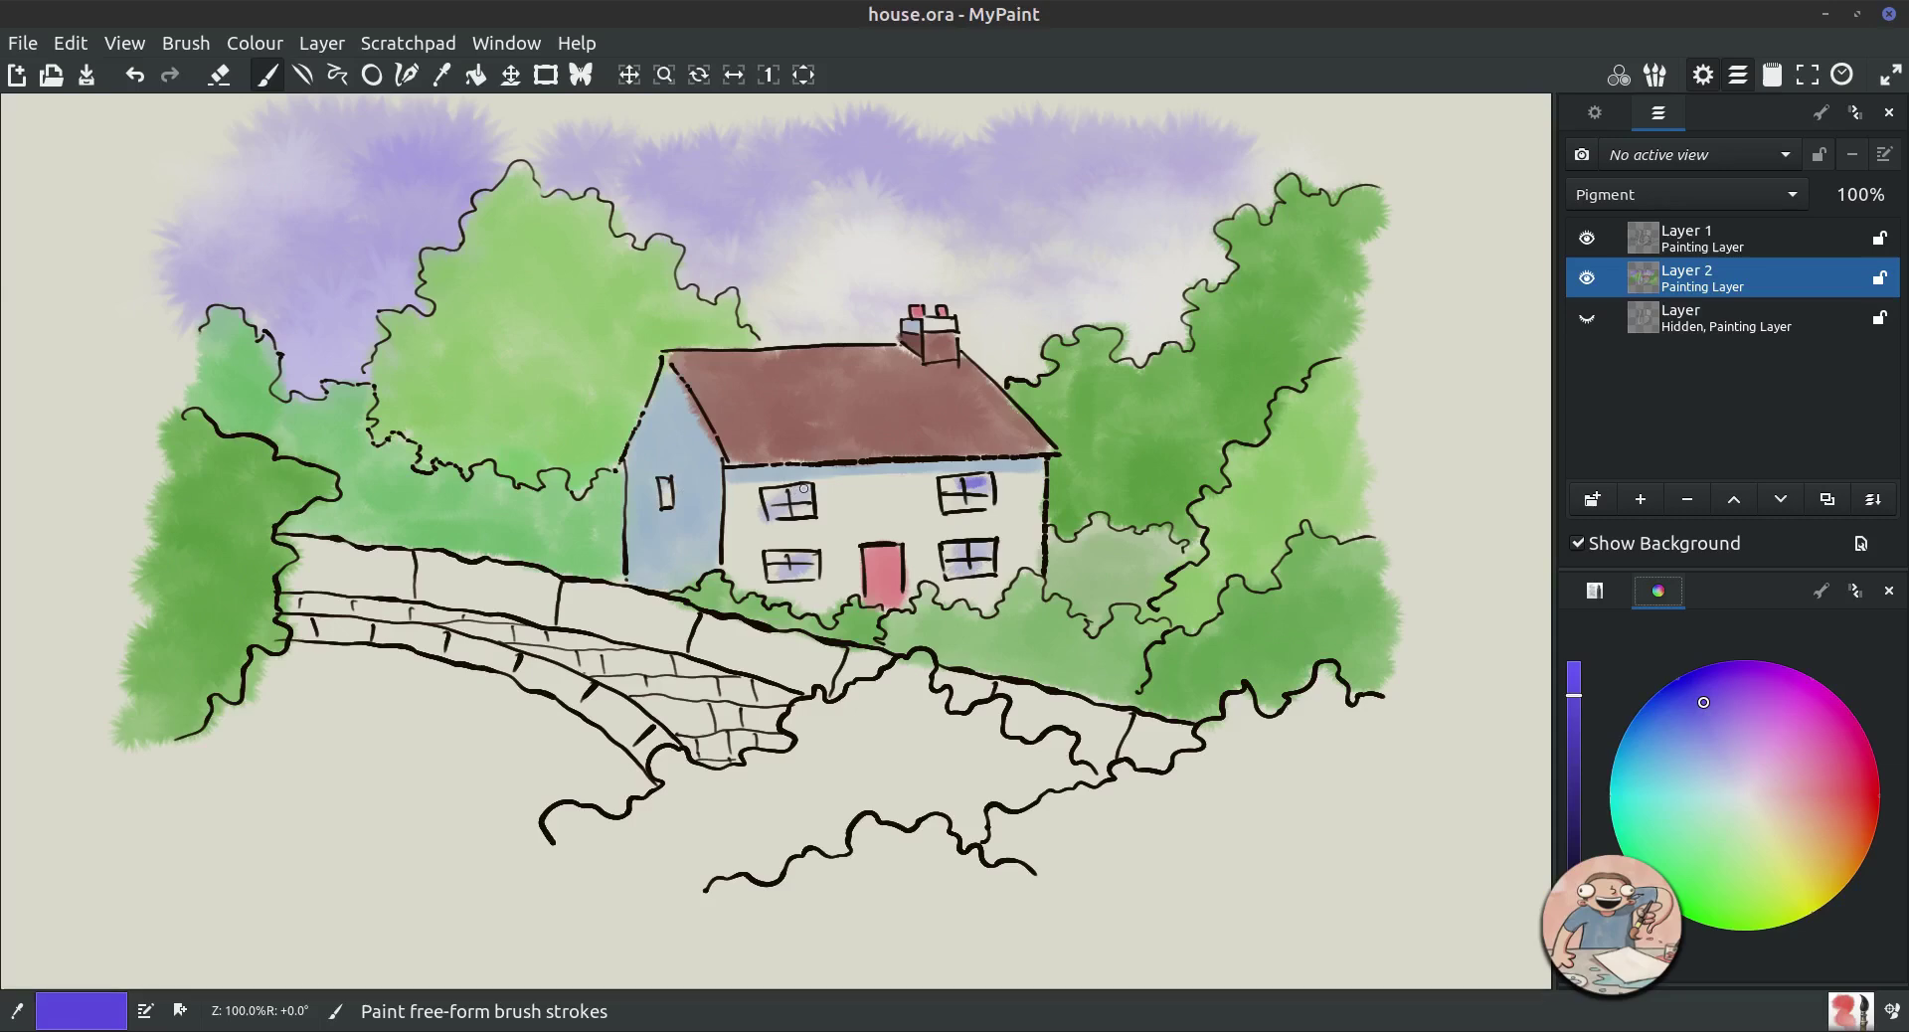
{"action": "left_click_drag", "start_coordinate": [802, 488], "coordinate": [773, 507]}
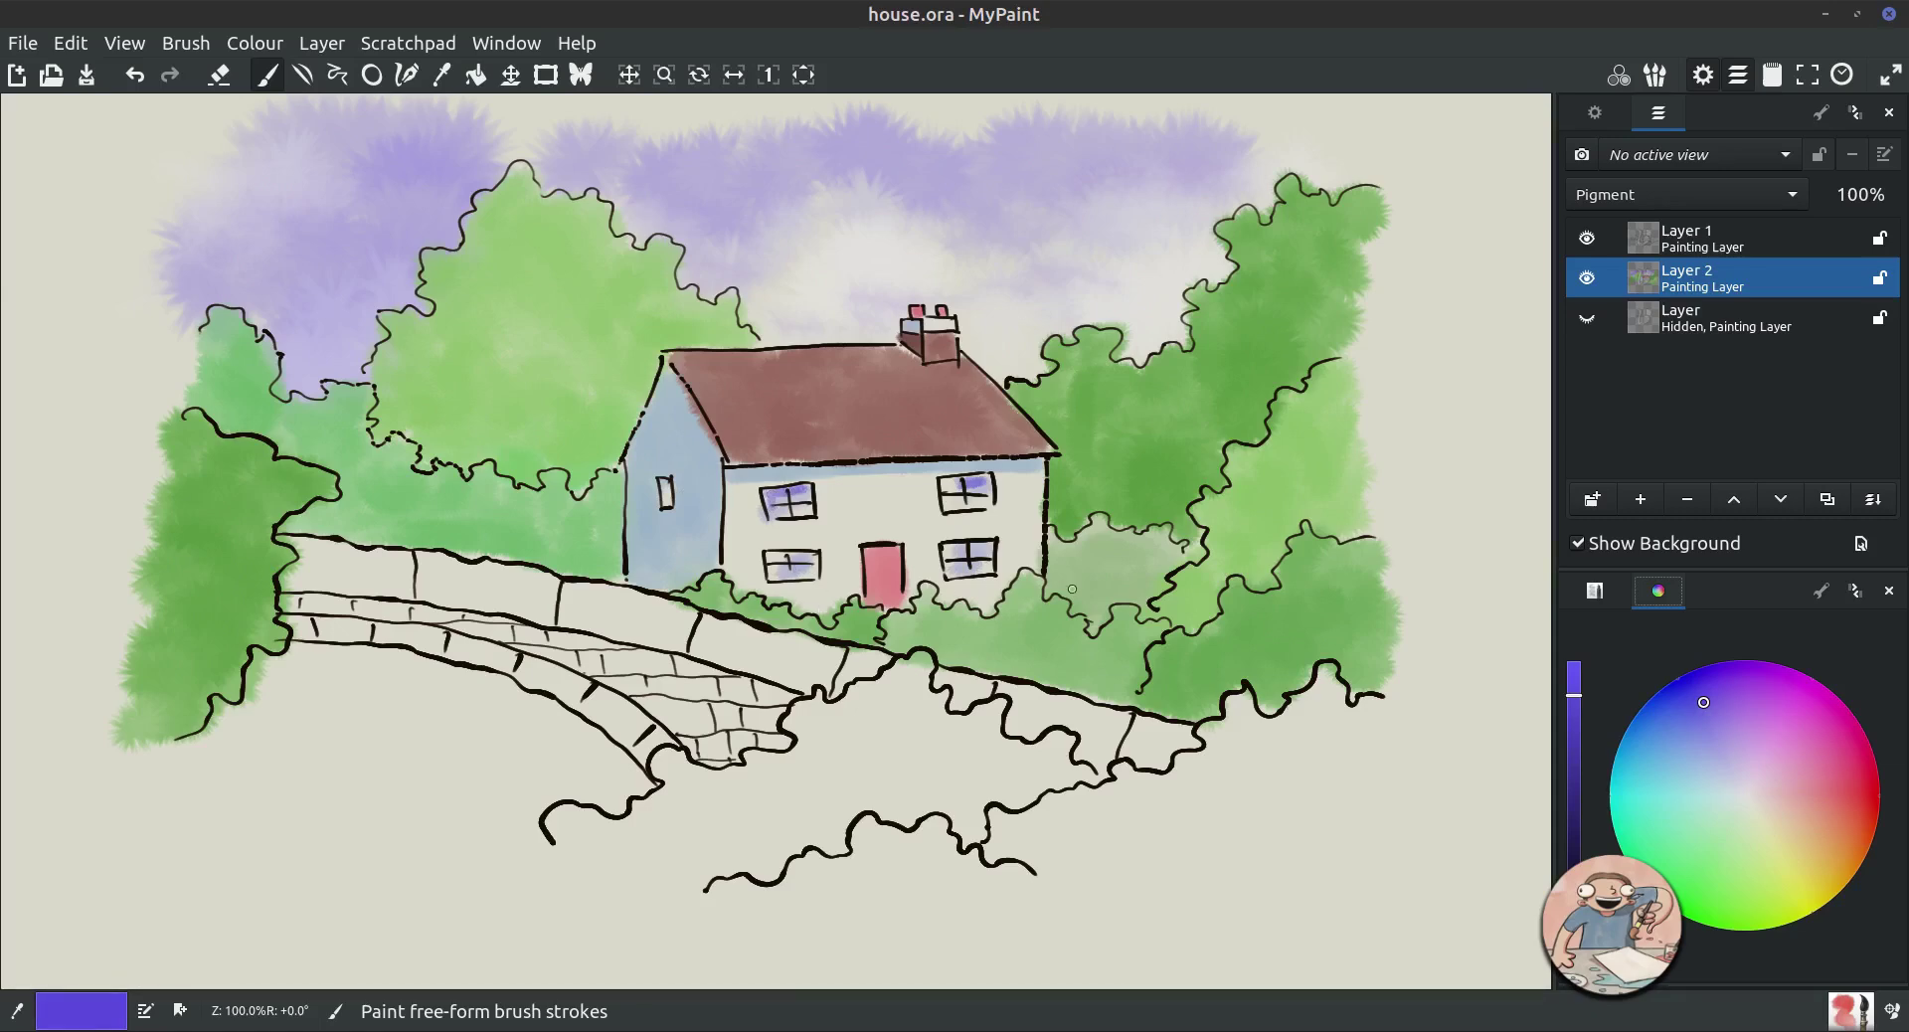
{"action": "left_click", "coordinate": [134, 77]}
{"action": "left_click", "coordinate": [135, 77]}
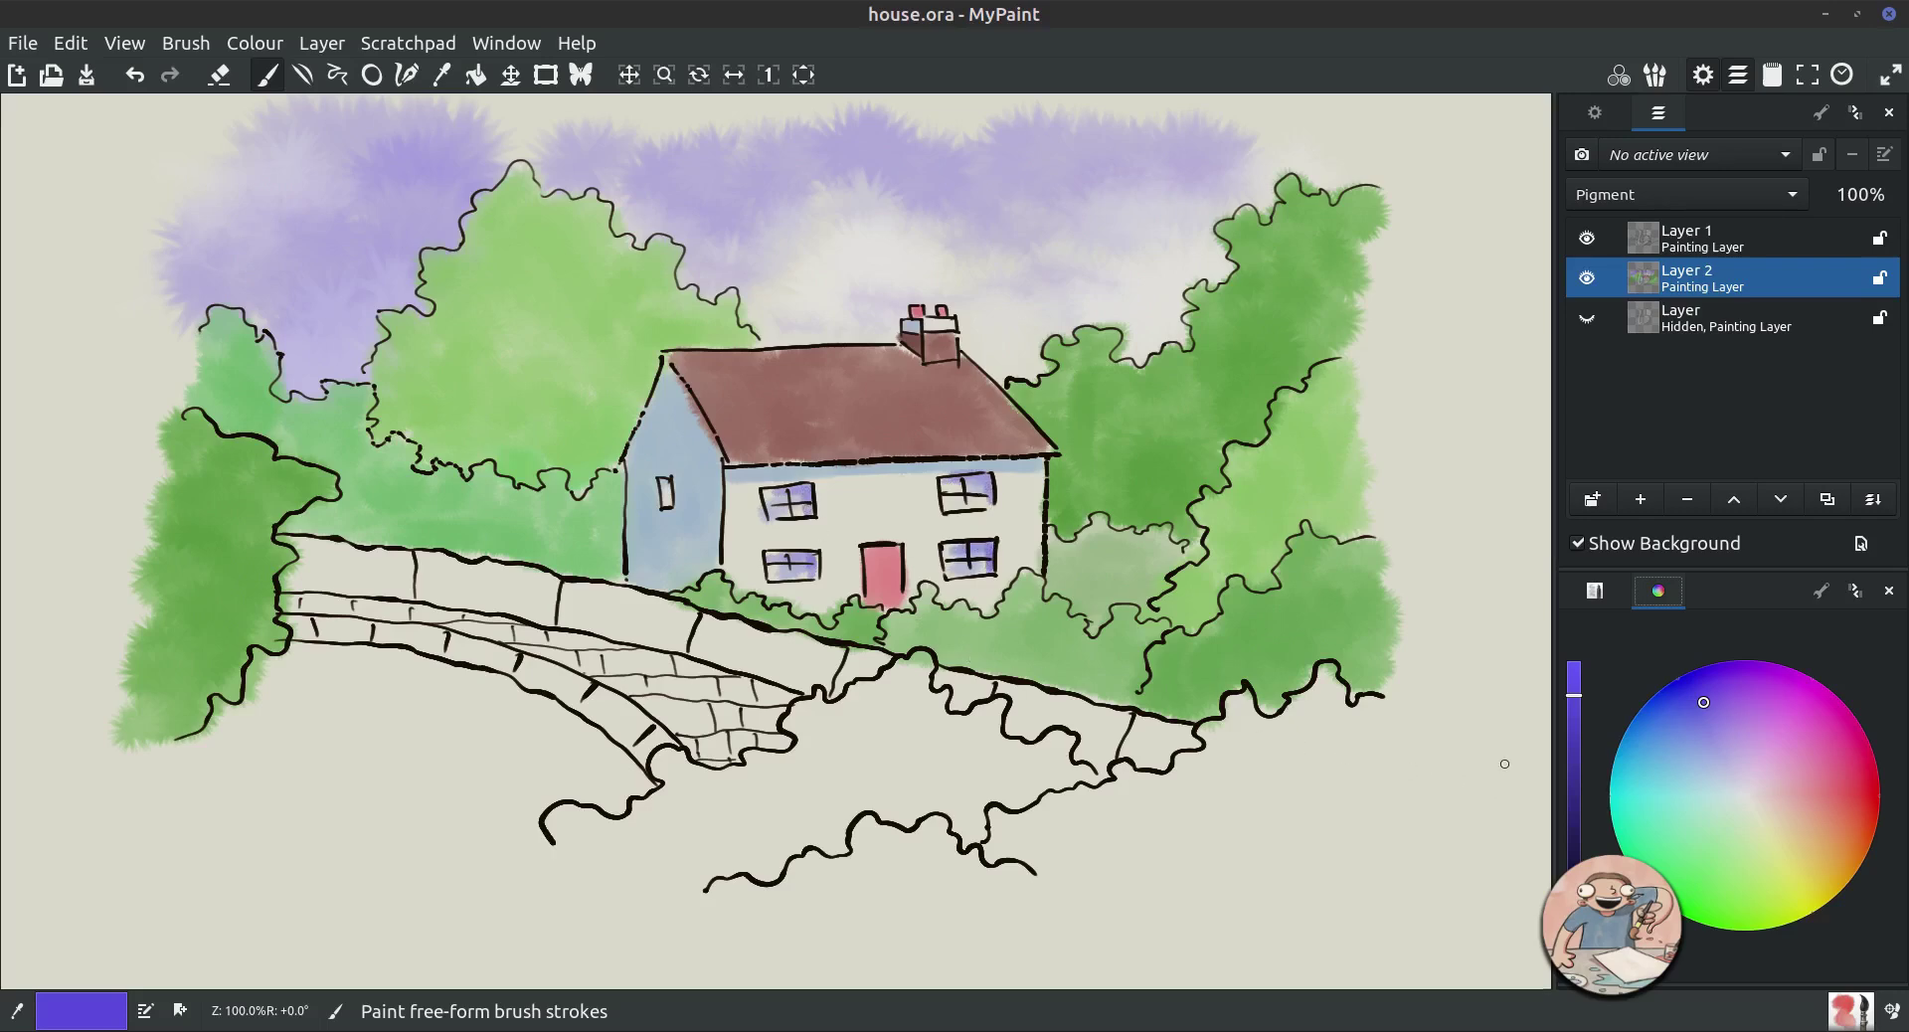
Fill the foreground bush in front of the bridge's right side with light yellowish green up to its ink outline.
{"action": "left_click", "coordinate": [1727, 872]}
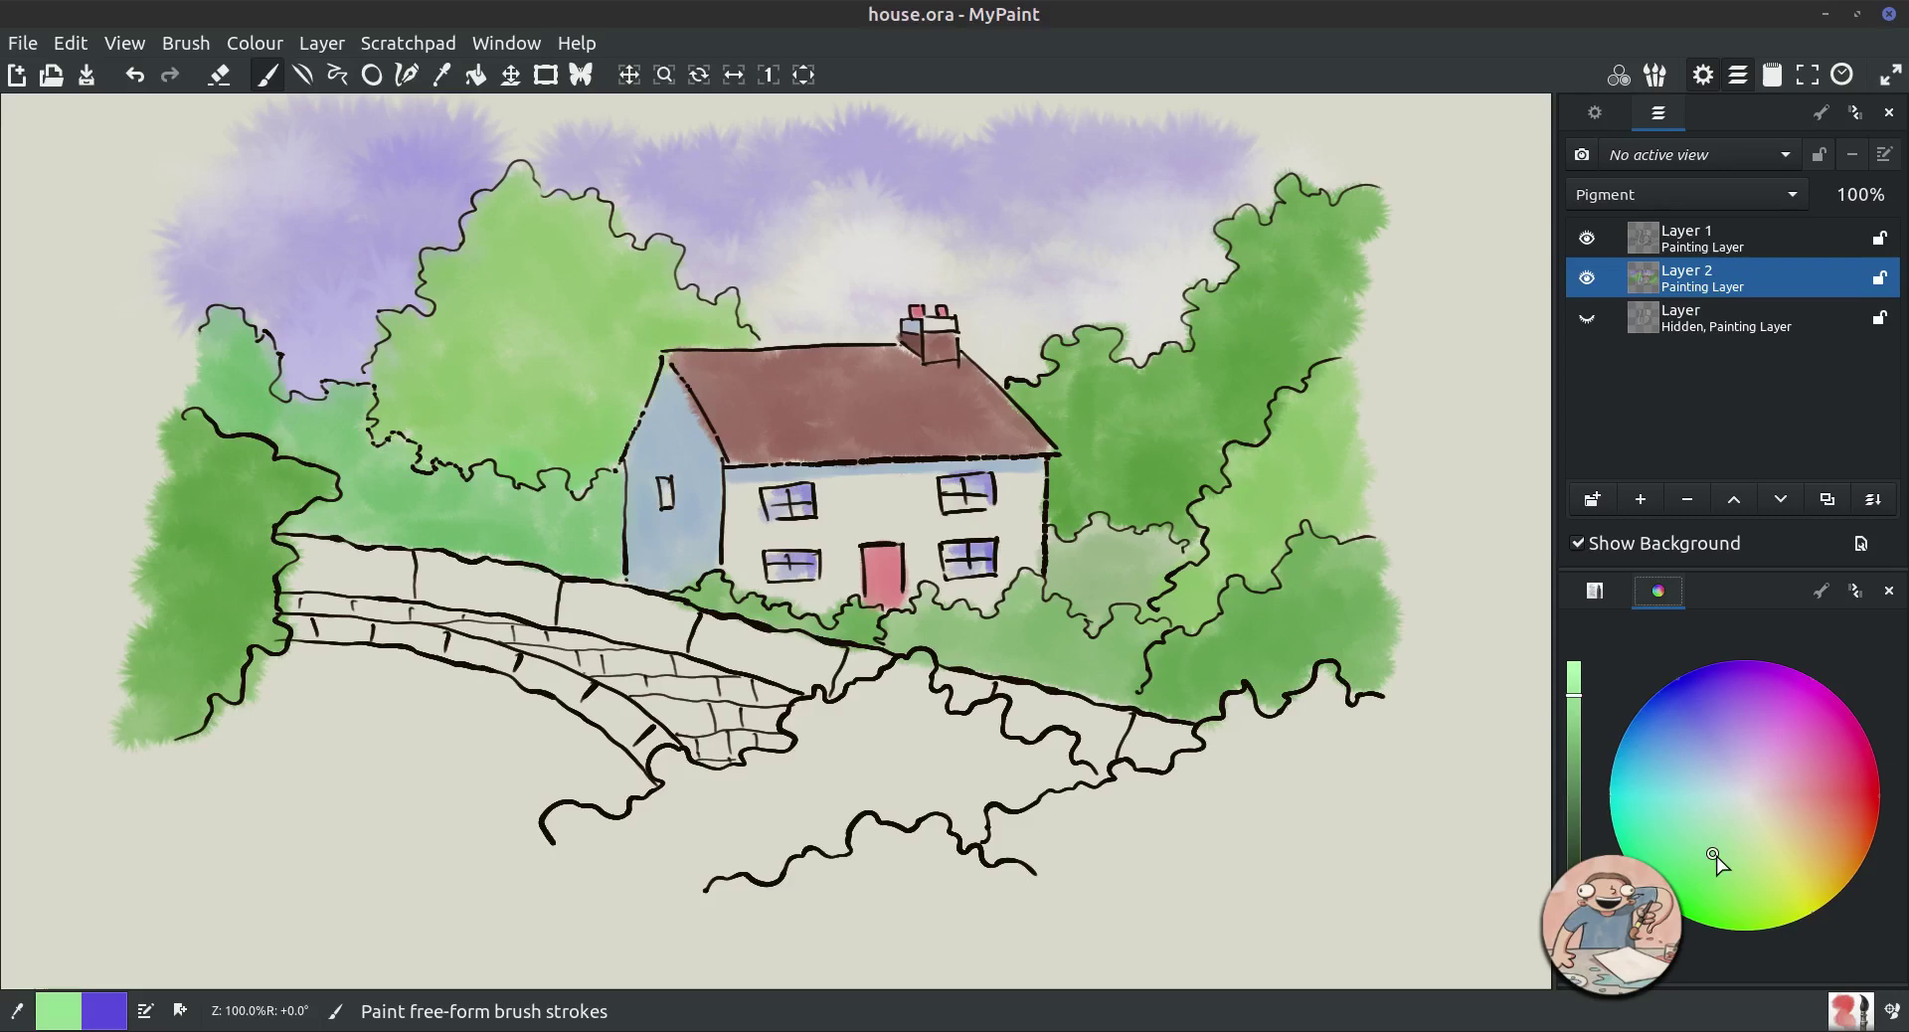
{"action": "left_click", "coordinate": [1575, 720]}
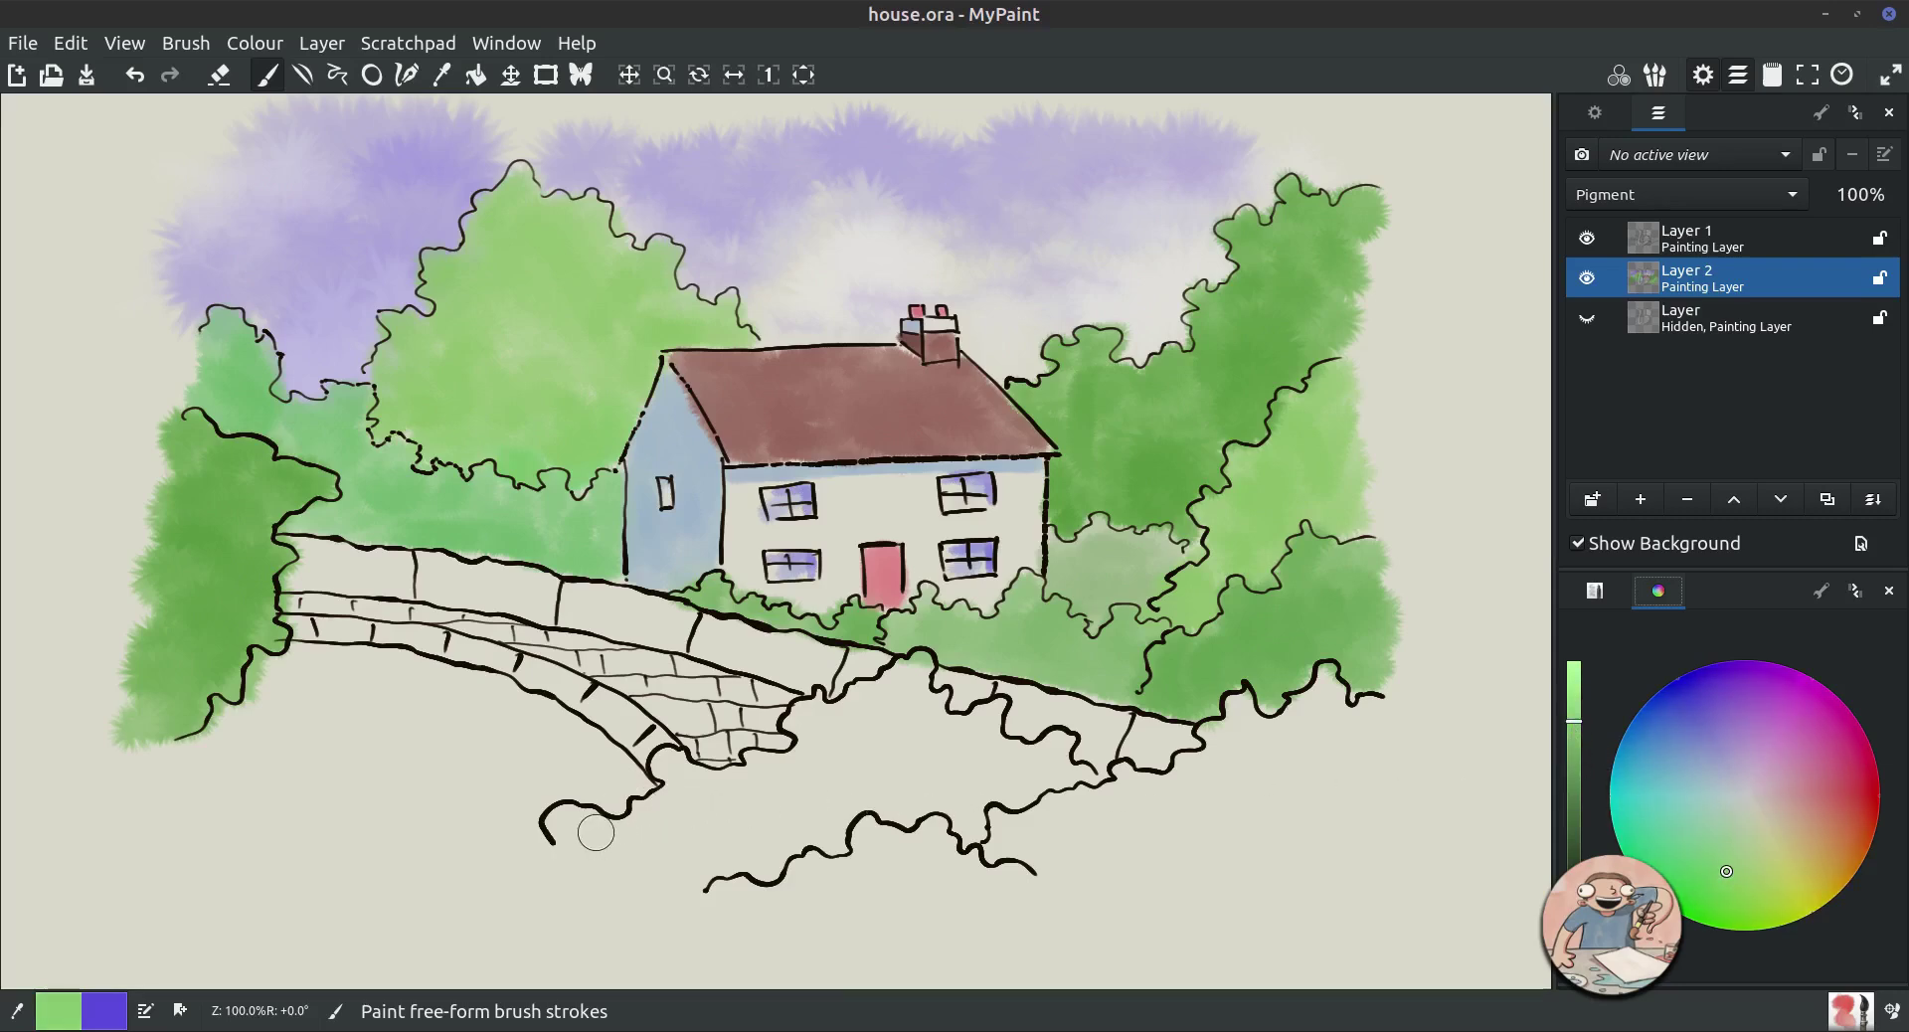
{"action": "mouse_move", "coordinate": [596, 833]}
{"action": "left_mouse_down"}
{"action": "mouse_move", "coordinate": [663, 812]}
{"action": "mouse_move", "coordinate": [669, 768]}
{"action": "mouse_move", "coordinate": [728, 808]}
{"action": "mouse_move", "coordinate": [730, 779]}
{"action": "mouse_move", "coordinate": [778, 773]}
{"action": "mouse_move", "coordinate": [896, 678]}
{"action": "mouse_move", "coordinate": [872, 696]}
{"action": "mouse_move", "coordinate": [905, 698]}
{"action": "mouse_move", "coordinate": [916, 747]}
{"action": "mouse_move", "coordinate": [970, 772]}
{"action": "mouse_move", "coordinate": [978, 714]}
{"action": "mouse_move", "coordinate": [1001, 742]}
{"action": "mouse_move", "coordinate": [1059, 741]}
{"action": "mouse_move", "coordinate": [1037, 779]}
{"action": "mouse_move", "coordinate": [921, 793]}
{"action": "mouse_move", "coordinate": [958, 797]}
{"action": "mouse_move", "coordinate": [897, 751]}
{"action": "mouse_move", "coordinate": [854, 794]}
{"action": "mouse_move", "coordinate": [842, 750]}
{"action": "mouse_move", "coordinate": [842, 811]}
{"action": "mouse_move", "coordinate": [821, 789]}
{"action": "mouse_move", "coordinate": [829, 823]}
{"action": "mouse_move", "coordinate": [795, 813]}
{"action": "mouse_move", "coordinate": [772, 847]}
{"action": "mouse_move", "coordinate": [715, 847]}
{"action": "mouse_move", "coordinate": [682, 805]}
{"action": "mouse_move", "coordinate": [701, 832]}
{"action": "mouse_move", "coordinate": [605, 904]}
{"action": "mouse_move", "coordinate": [687, 905]}
{"action": "left_mouse_up"}
Paint the lower-right foreground bushes in bright cool green and the small front bush in a yellower bright green.
{"action": "left_click", "coordinate": [1699, 878]}
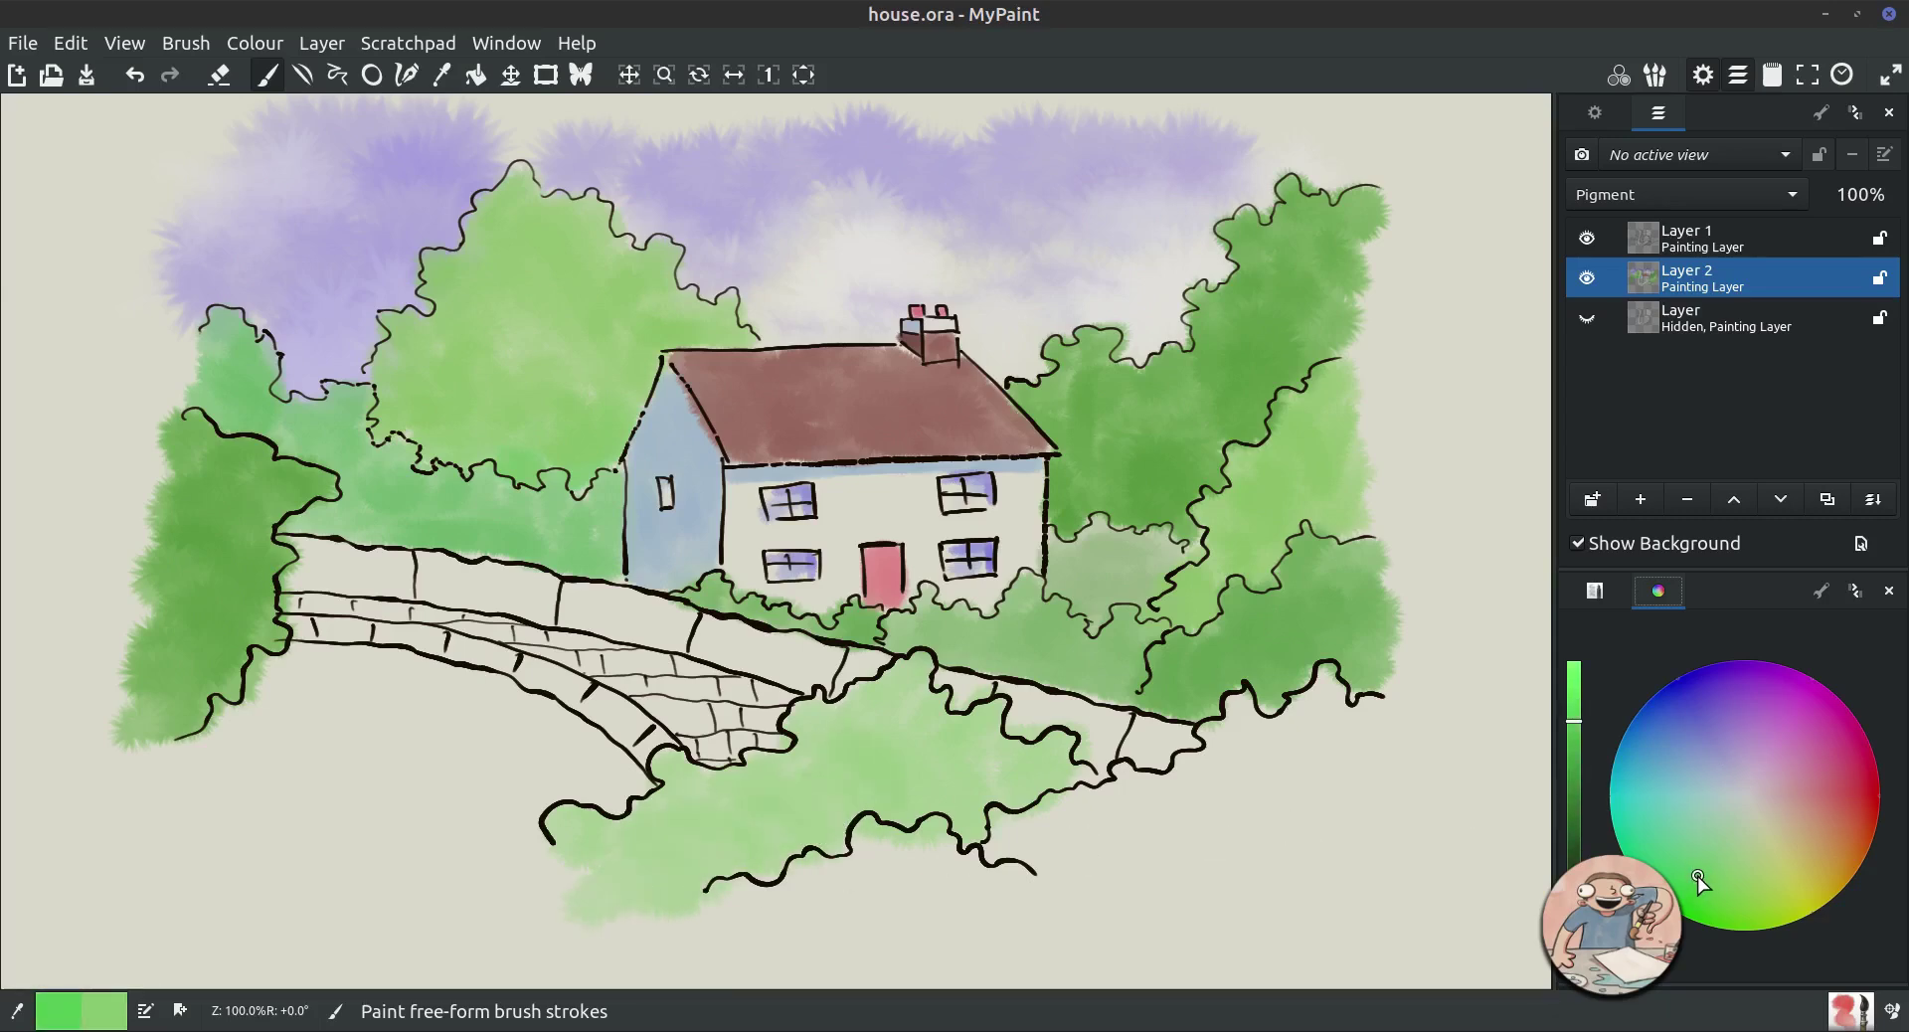
{"action": "mouse_move", "coordinate": [1006, 835]}
{"action": "left_mouse_down"}
{"action": "mouse_move", "coordinate": [1063, 813]}
{"action": "mouse_move", "coordinate": [1115, 842]}
{"action": "mouse_move", "coordinate": [1146, 796]}
{"action": "mouse_move", "coordinate": [1136, 812]}
{"action": "mouse_move", "coordinate": [1196, 796]}
{"action": "mouse_move", "coordinate": [1243, 724]}
{"action": "mouse_move", "coordinate": [1200, 773]}
{"action": "mouse_move", "coordinate": [1307, 708]}
{"action": "mouse_move", "coordinate": [1395, 751]}
{"action": "mouse_move", "coordinate": [1279, 791]}
{"action": "mouse_move", "coordinate": [1320, 812]}
{"action": "mouse_move", "coordinate": [1214, 797]}
{"action": "mouse_move", "coordinate": [1170, 866]}
{"action": "mouse_move", "coordinate": [1197, 852]}
{"action": "mouse_move", "coordinate": [1029, 875]}
{"action": "left_mouse_up"}
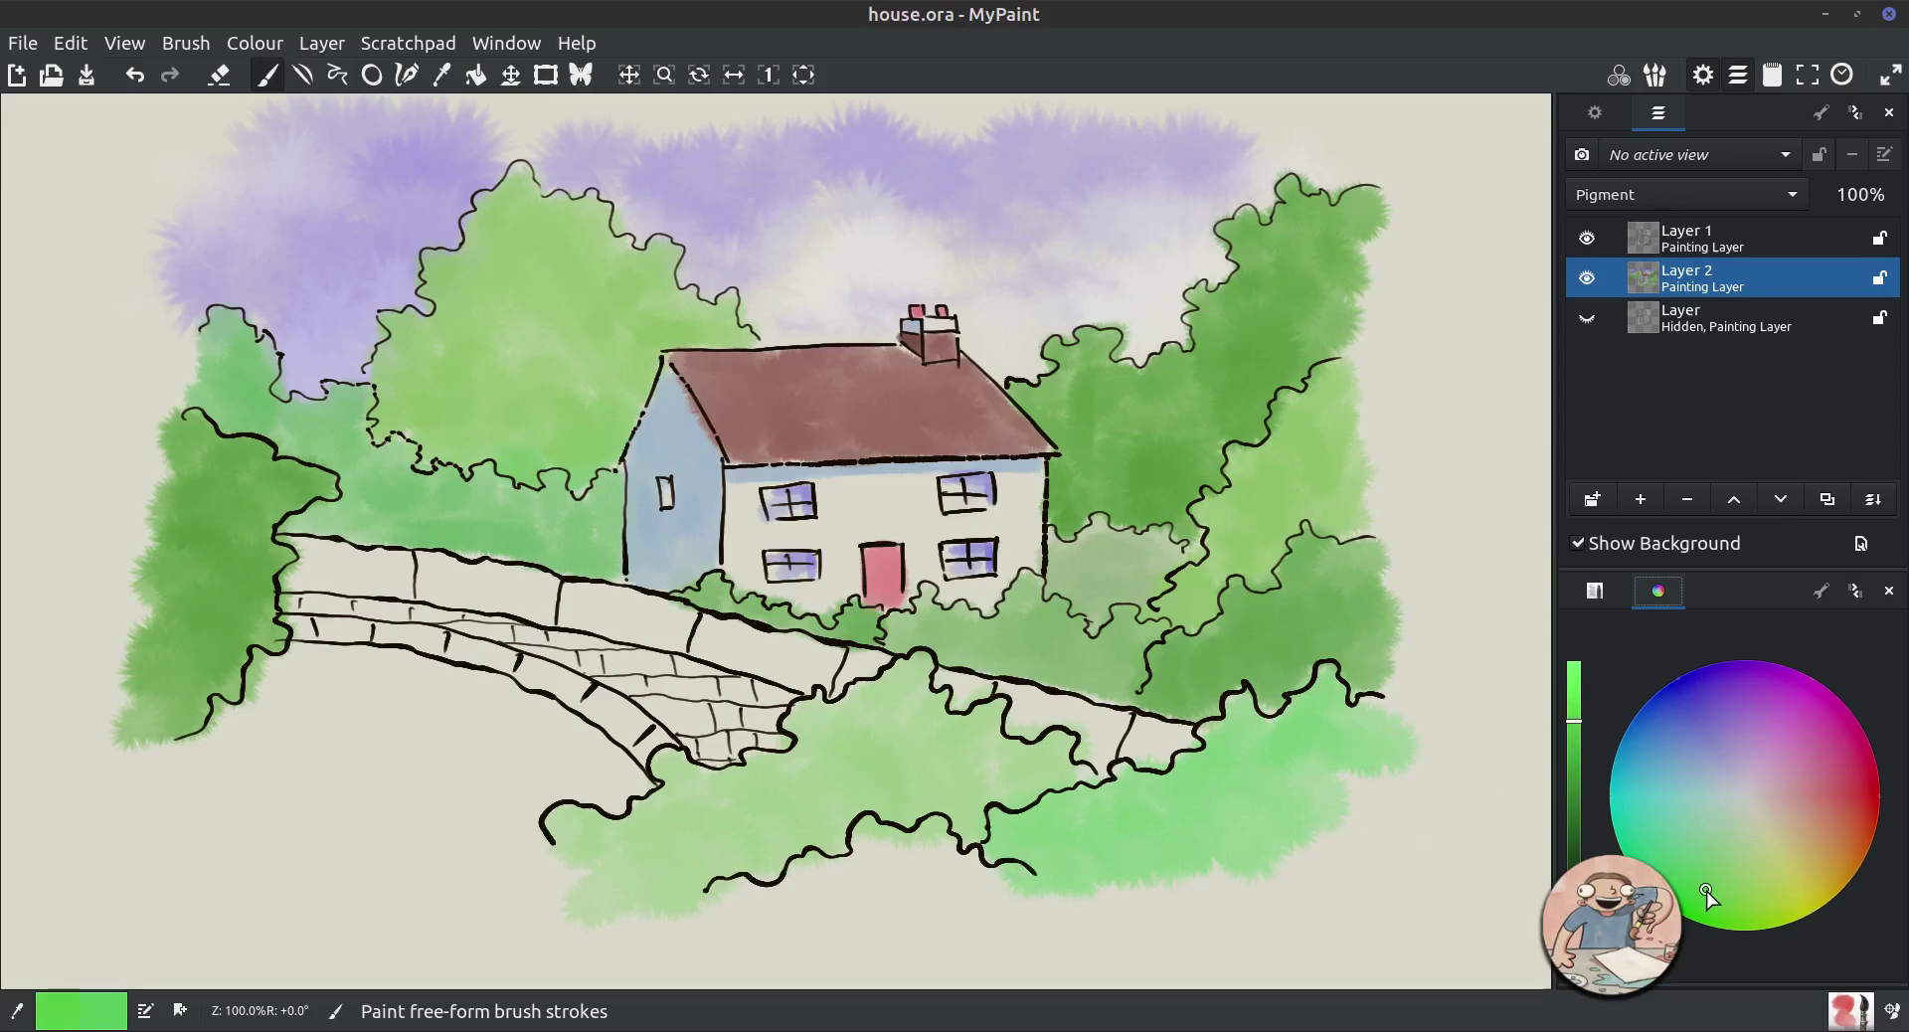
{"action": "mouse_move", "coordinate": [978, 872]}
{"action": "left_mouse_down"}
{"action": "mouse_move", "coordinate": [930, 850]}
{"action": "mouse_move", "coordinate": [955, 889]}
{"action": "mouse_move", "coordinate": [869, 827]}
{"action": "mouse_move", "coordinate": [856, 885]}
{"action": "mouse_move", "coordinate": [816, 874]}
{"action": "mouse_move", "coordinate": [702, 909]}
{"action": "left_mouse_up"}
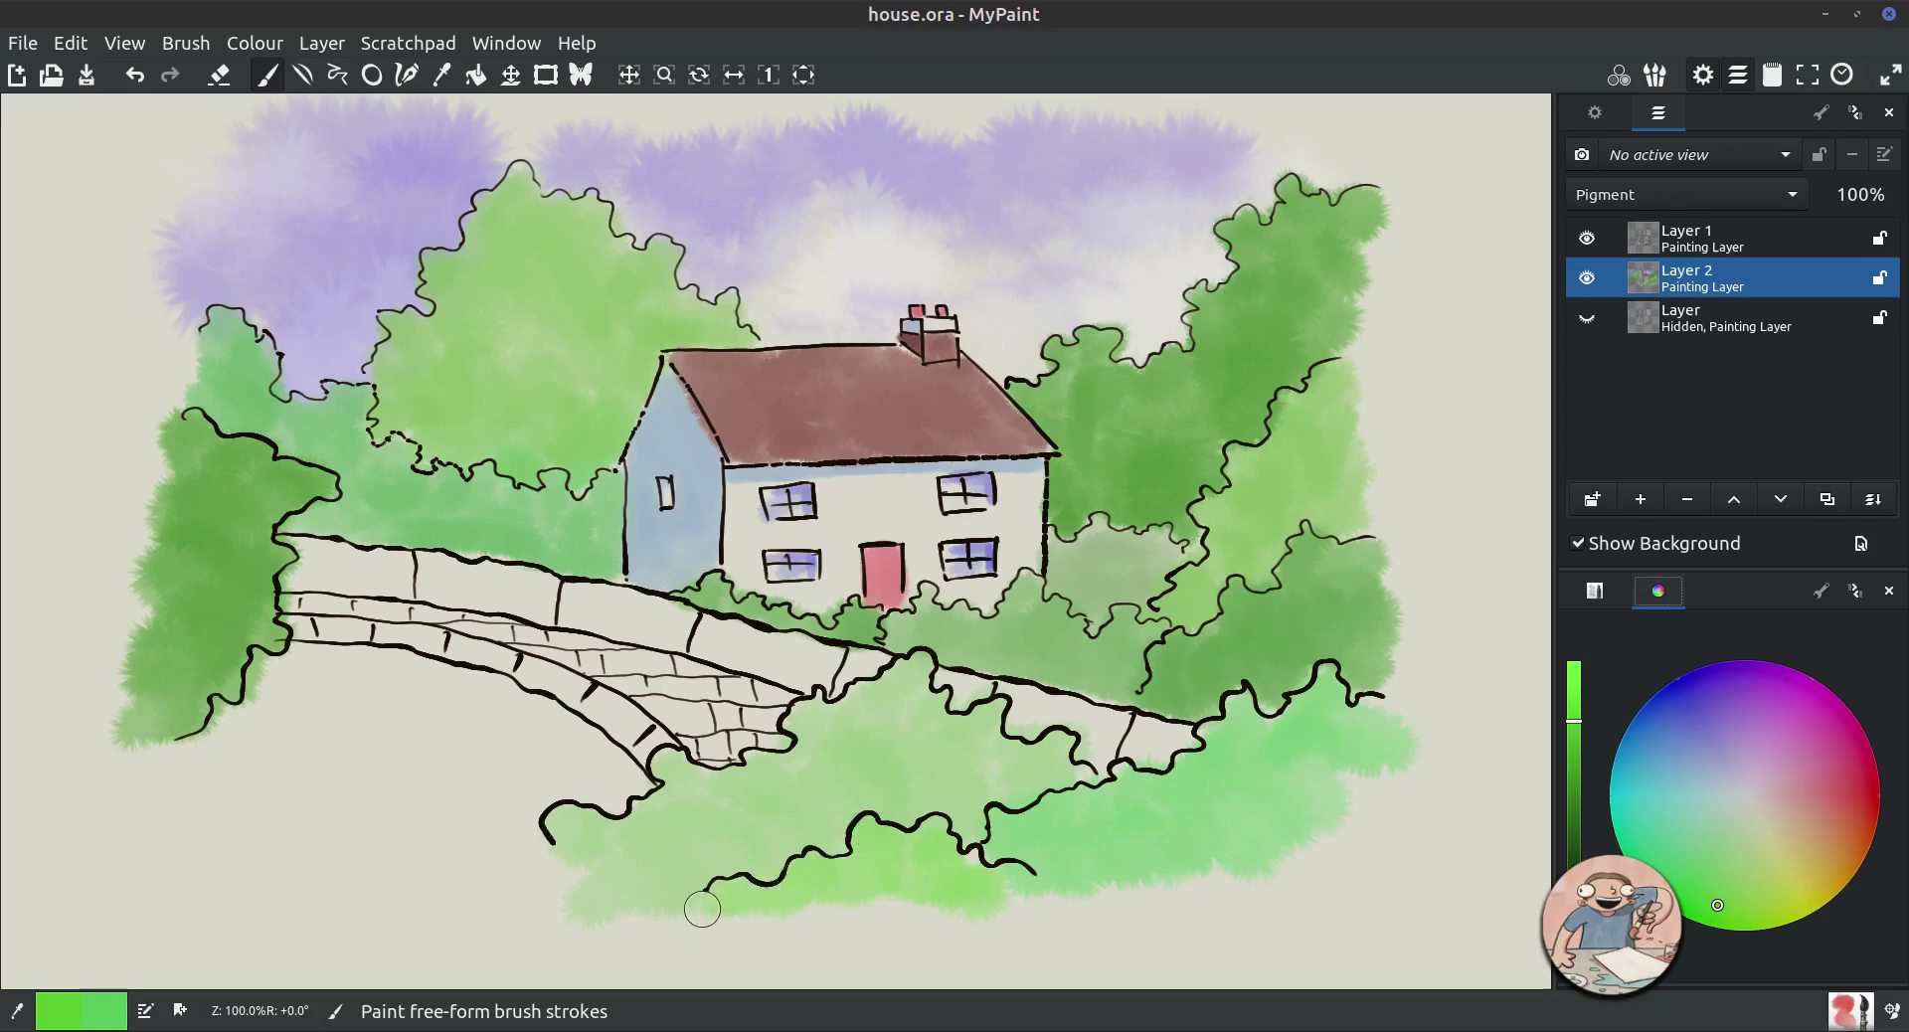
{"action": "left_click_drag", "start_coordinate": [960, 877], "coordinate": [1027, 886]}
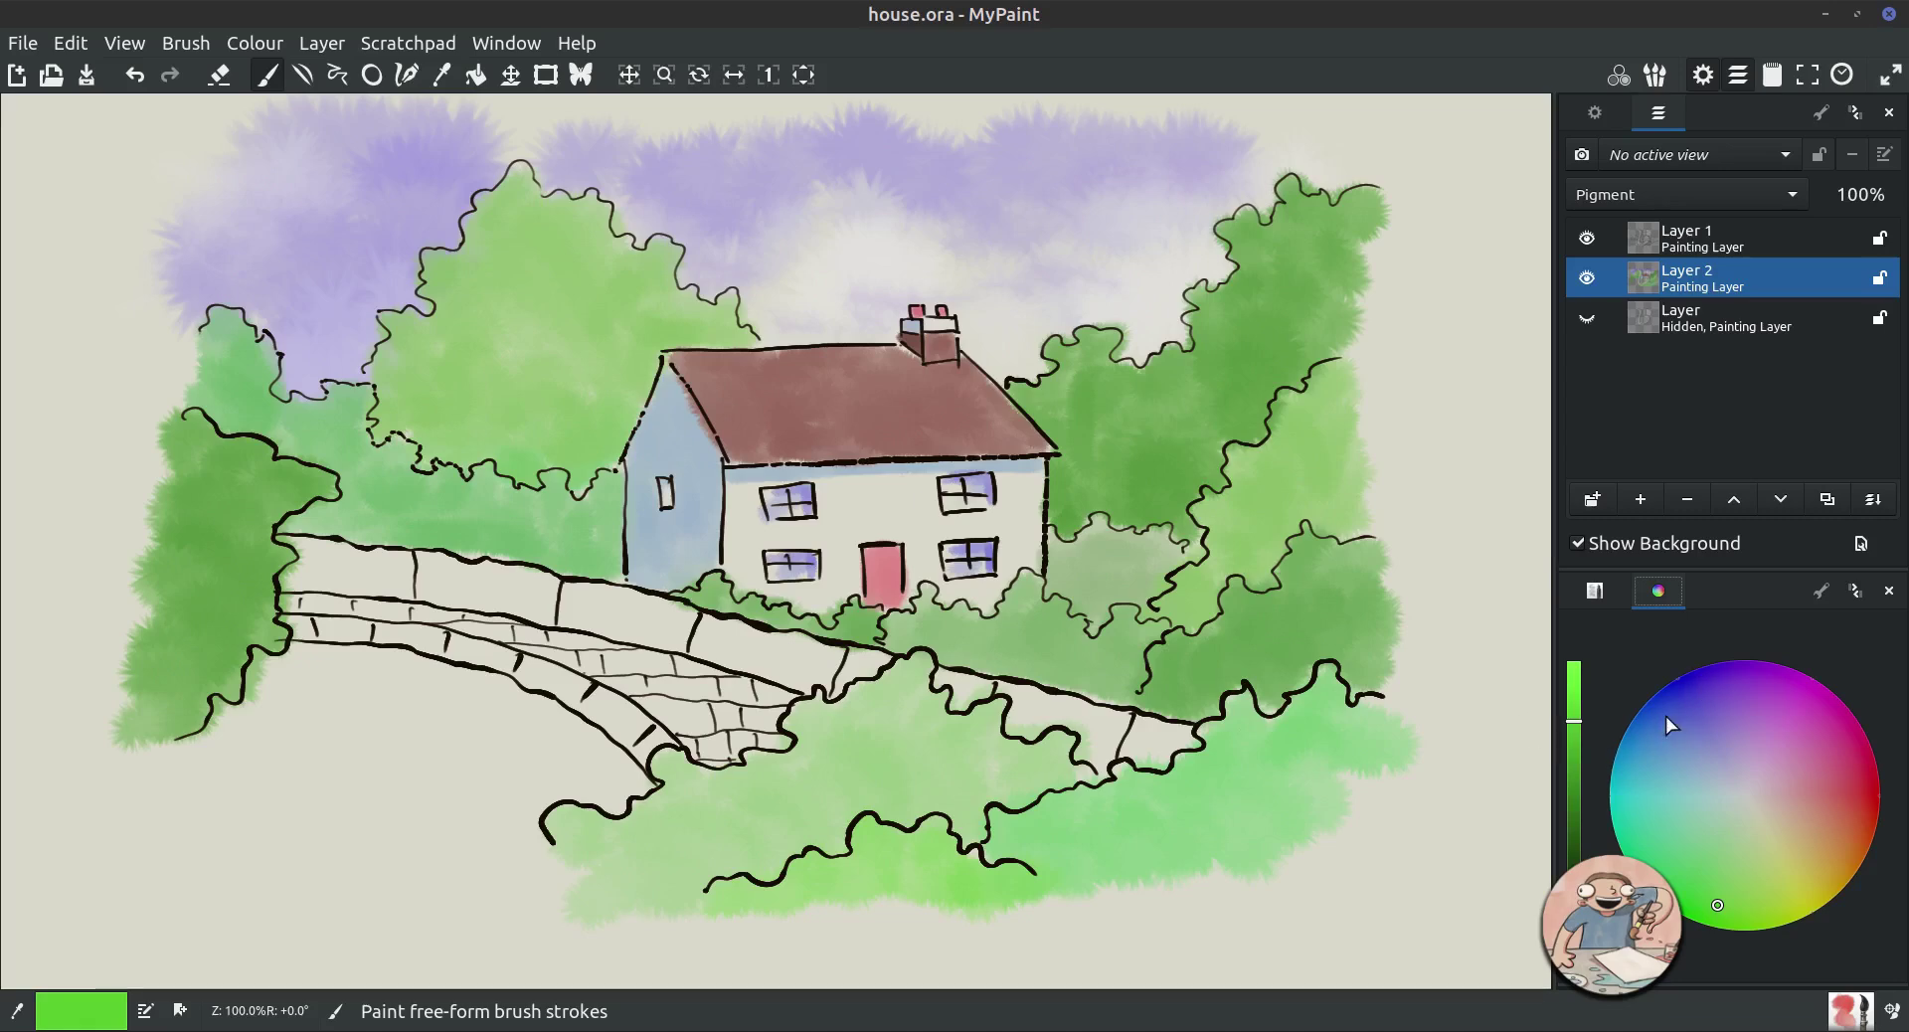
Paint the water beneath the bridge arch and in the left foreground with broad horizontal strokes of light violet-blue.
{"action": "mouse_move", "coordinate": [1666, 716]}
{"action": "left_mouse_down"}
{"action": "mouse_move", "coordinate": [1685, 695]}
{"action": "mouse_move", "coordinate": [1686, 724]}
{"action": "left_mouse_up"}
{"action": "left_click", "coordinate": [1573, 695]}
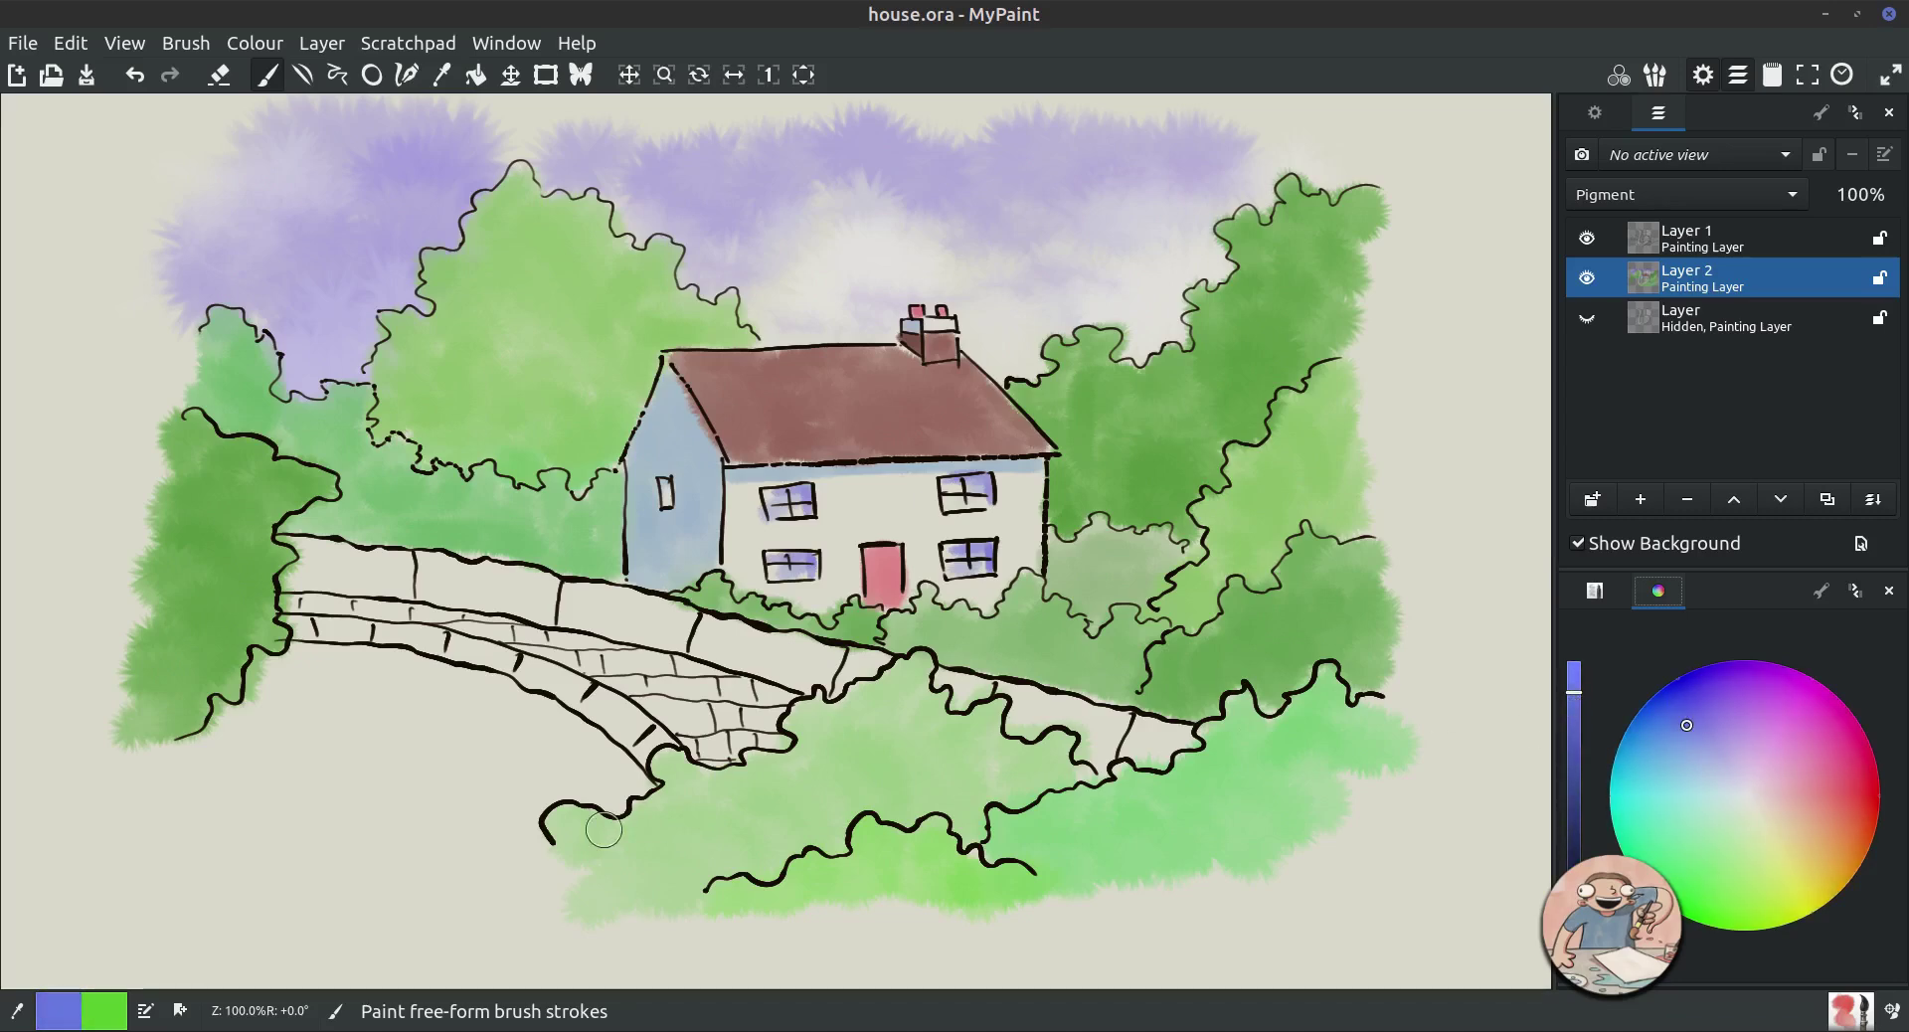
{"action": "mouse_move", "coordinate": [330, 665]}
{"action": "left_mouse_down"}
{"action": "mouse_move", "coordinate": [434, 671]}
{"action": "mouse_move", "coordinate": [277, 683]}
{"action": "mouse_move", "coordinate": [480, 694]}
{"action": "mouse_move", "coordinate": [289, 700]}
{"action": "mouse_move", "coordinate": [488, 706]}
{"action": "mouse_move", "coordinate": [545, 729]}
{"action": "mouse_move", "coordinate": [253, 738]}
{"action": "mouse_move", "coordinate": [536, 739]}
{"action": "mouse_move", "coordinate": [609, 781]}
{"action": "mouse_move", "coordinate": [191, 781]}
{"action": "mouse_move", "coordinate": [545, 786]}
{"action": "mouse_move", "coordinate": [391, 801]}
{"action": "mouse_move", "coordinate": [500, 828]}
{"action": "mouse_move", "coordinate": [329, 837]}
{"action": "mouse_move", "coordinate": [482, 850]}
{"action": "mouse_move", "coordinate": [151, 849]}
{"action": "mouse_move", "coordinate": [293, 827]}
{"action": "mouse_move", "coordinate": [142, 857]}
{"action": "mouse_move", "coordinate": [517, 890]}
{"action": "left_mouse_up"}
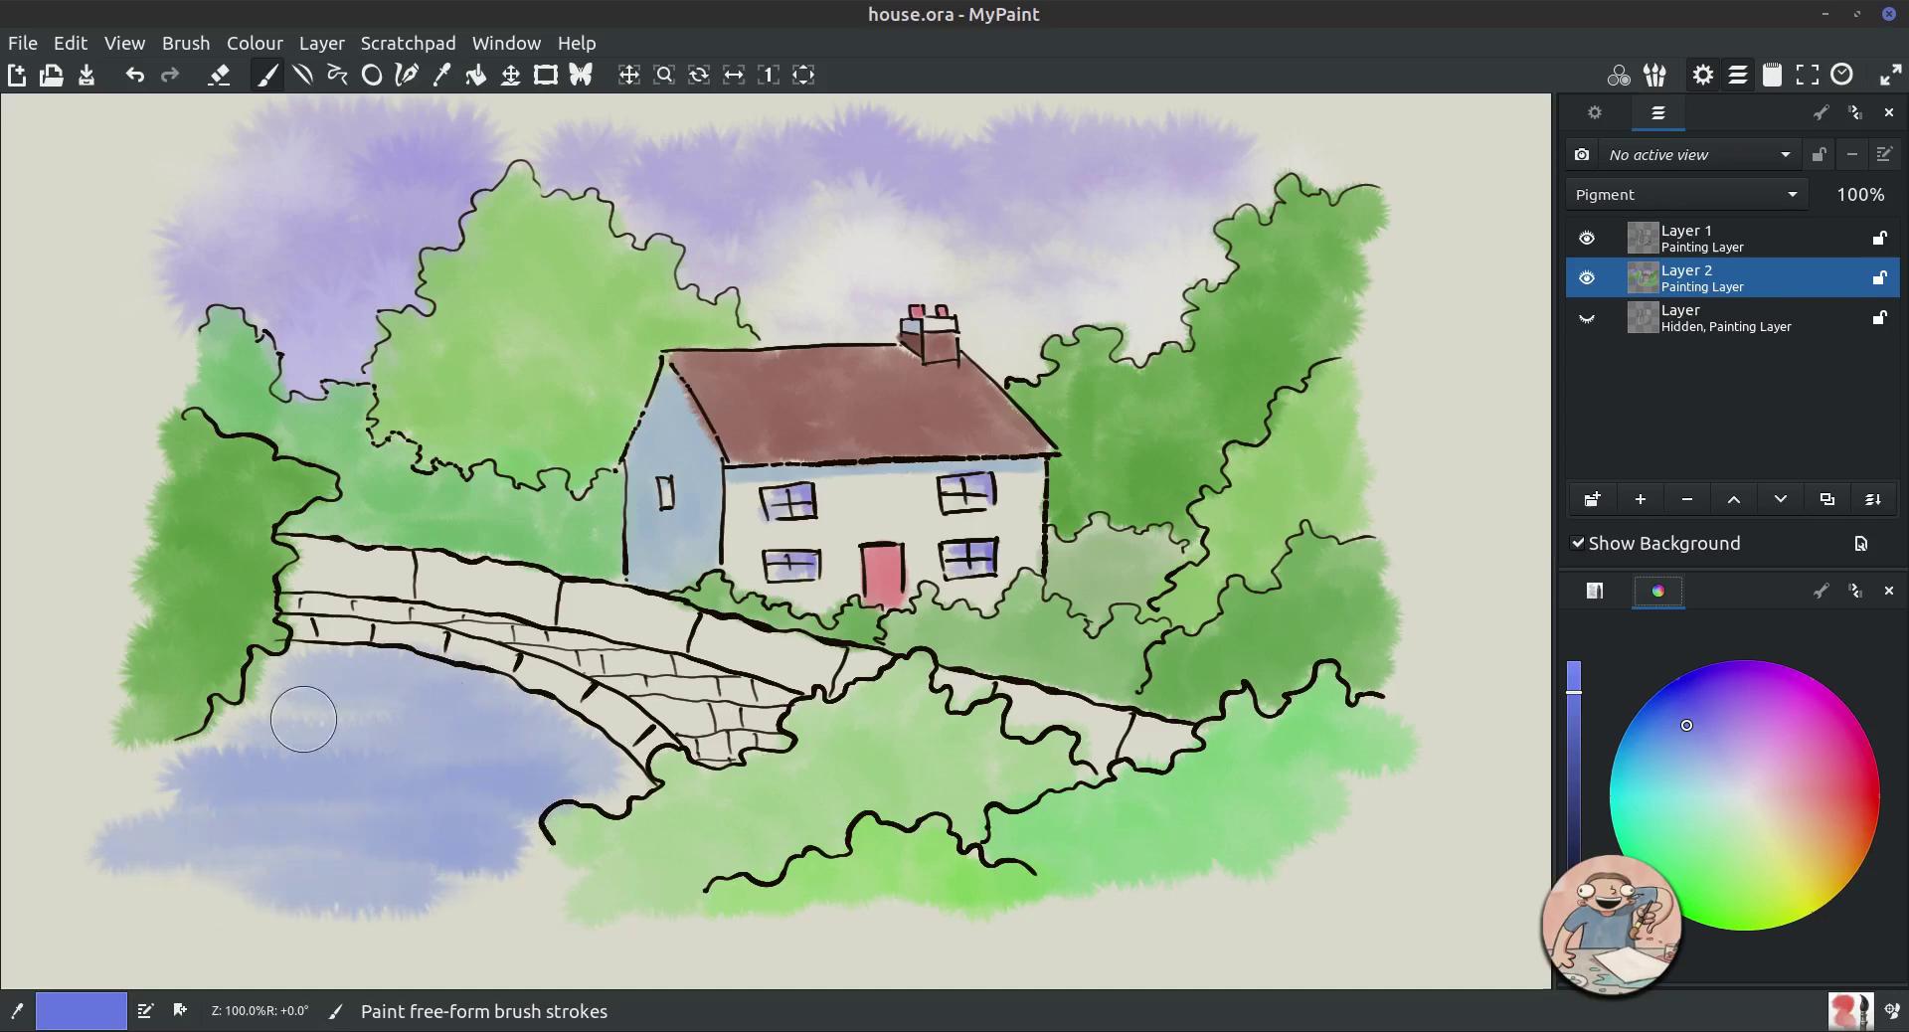
Brush a green reflection over the water below the arch, using the colour sampled from the hedge behind the bridge.
{"action": "left_click", "coordinate": [1685, 866]}
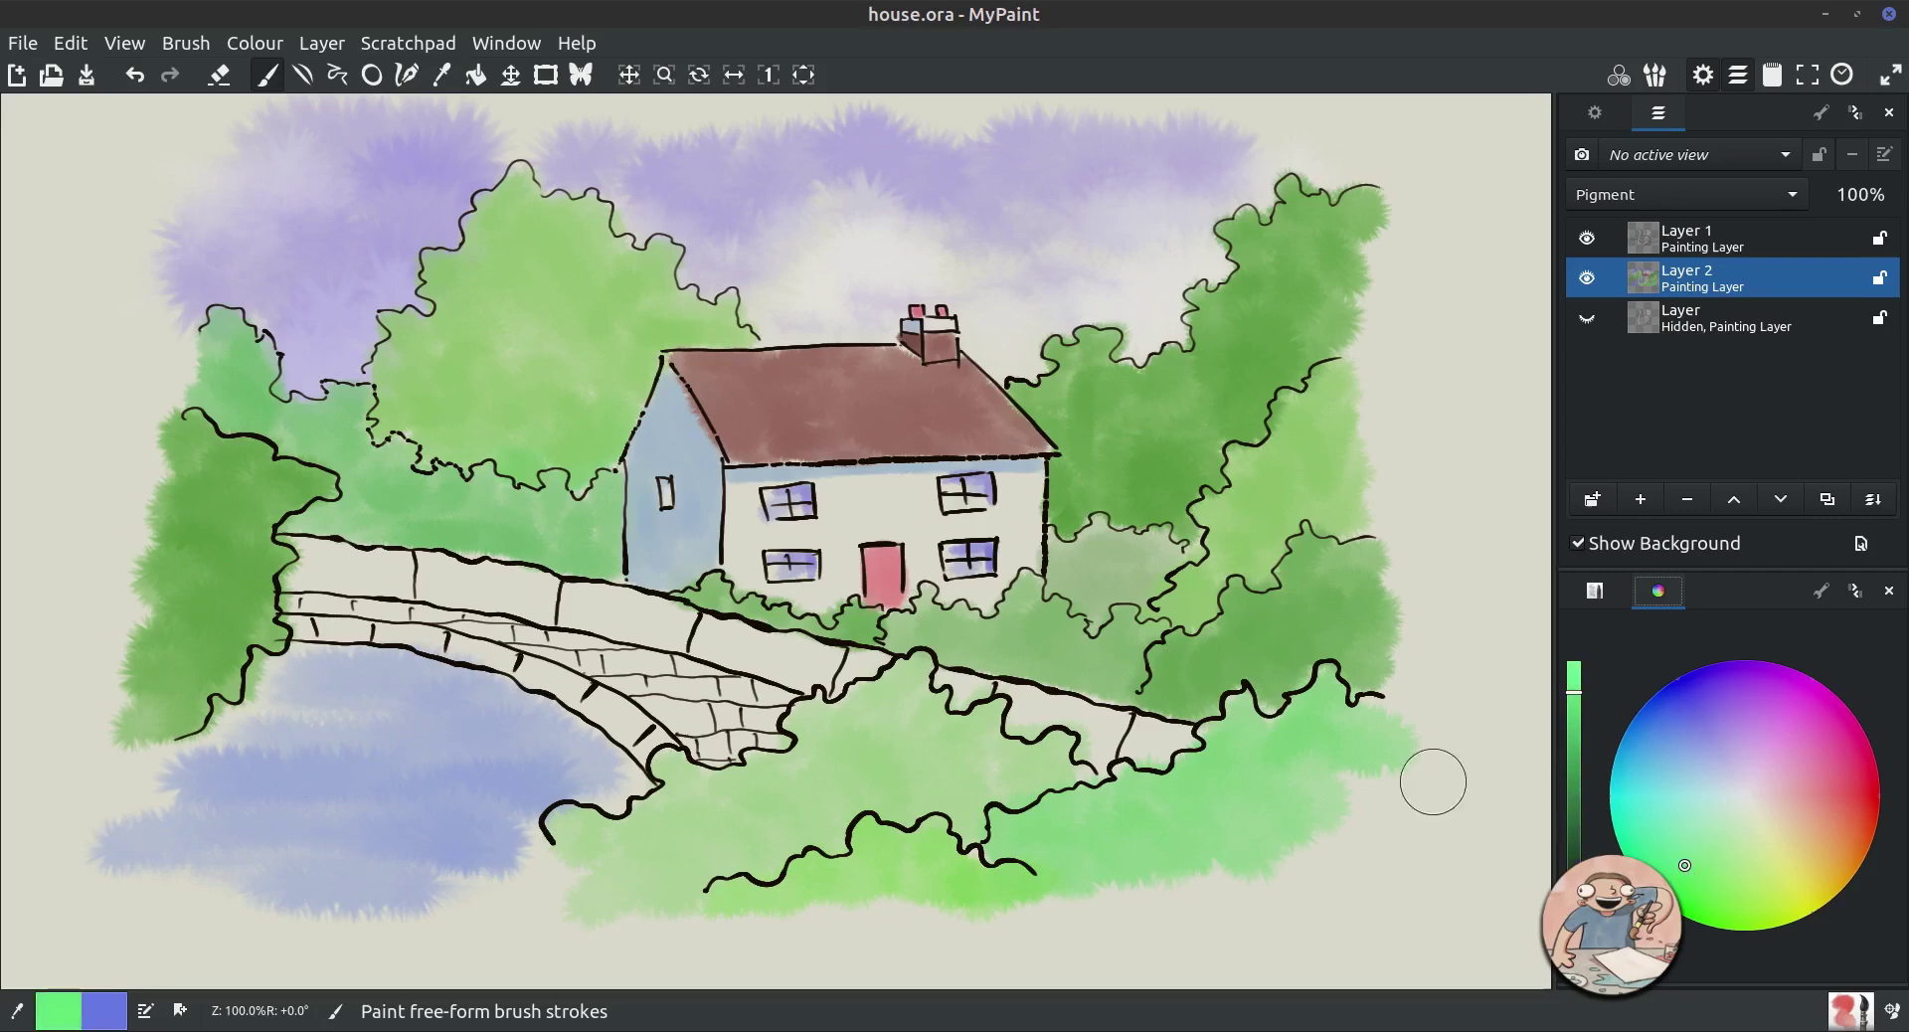
{"action": "left_click", "coordinate": [442, 74]}
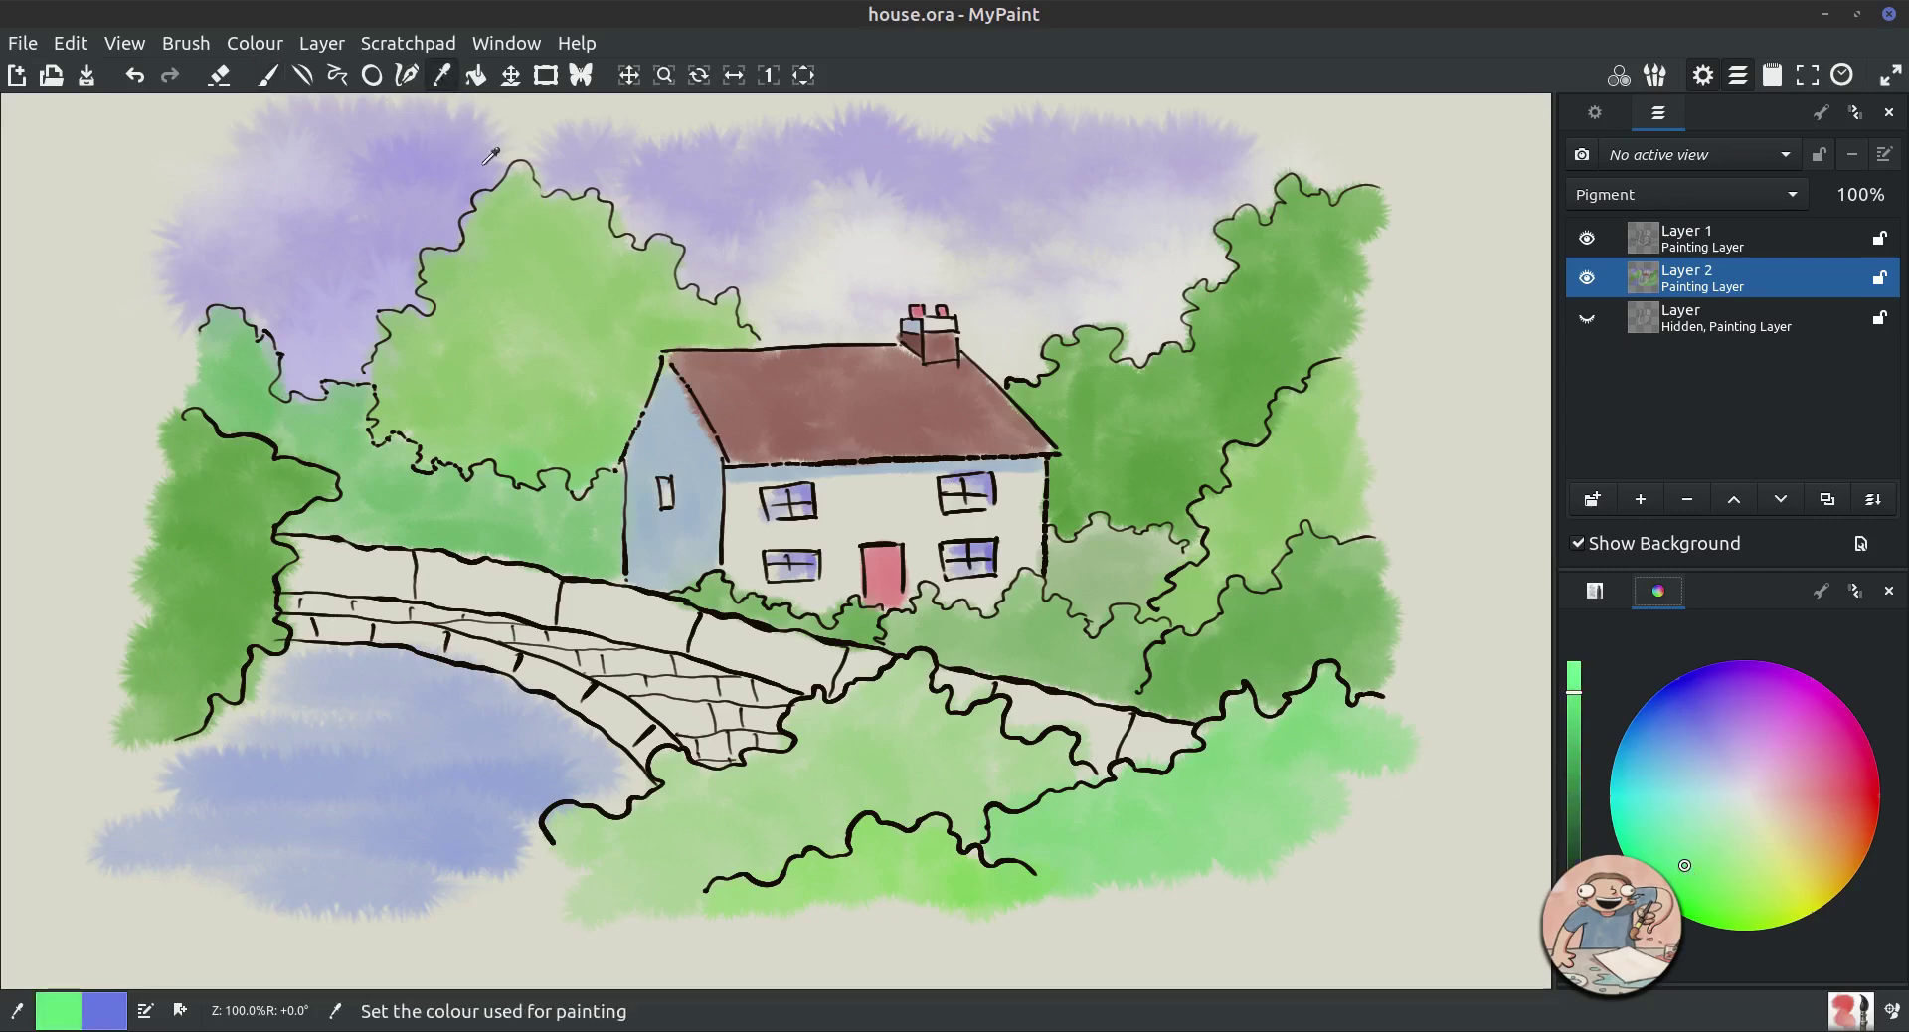
{"action": "left_click", "coordinate": [388, 527]}
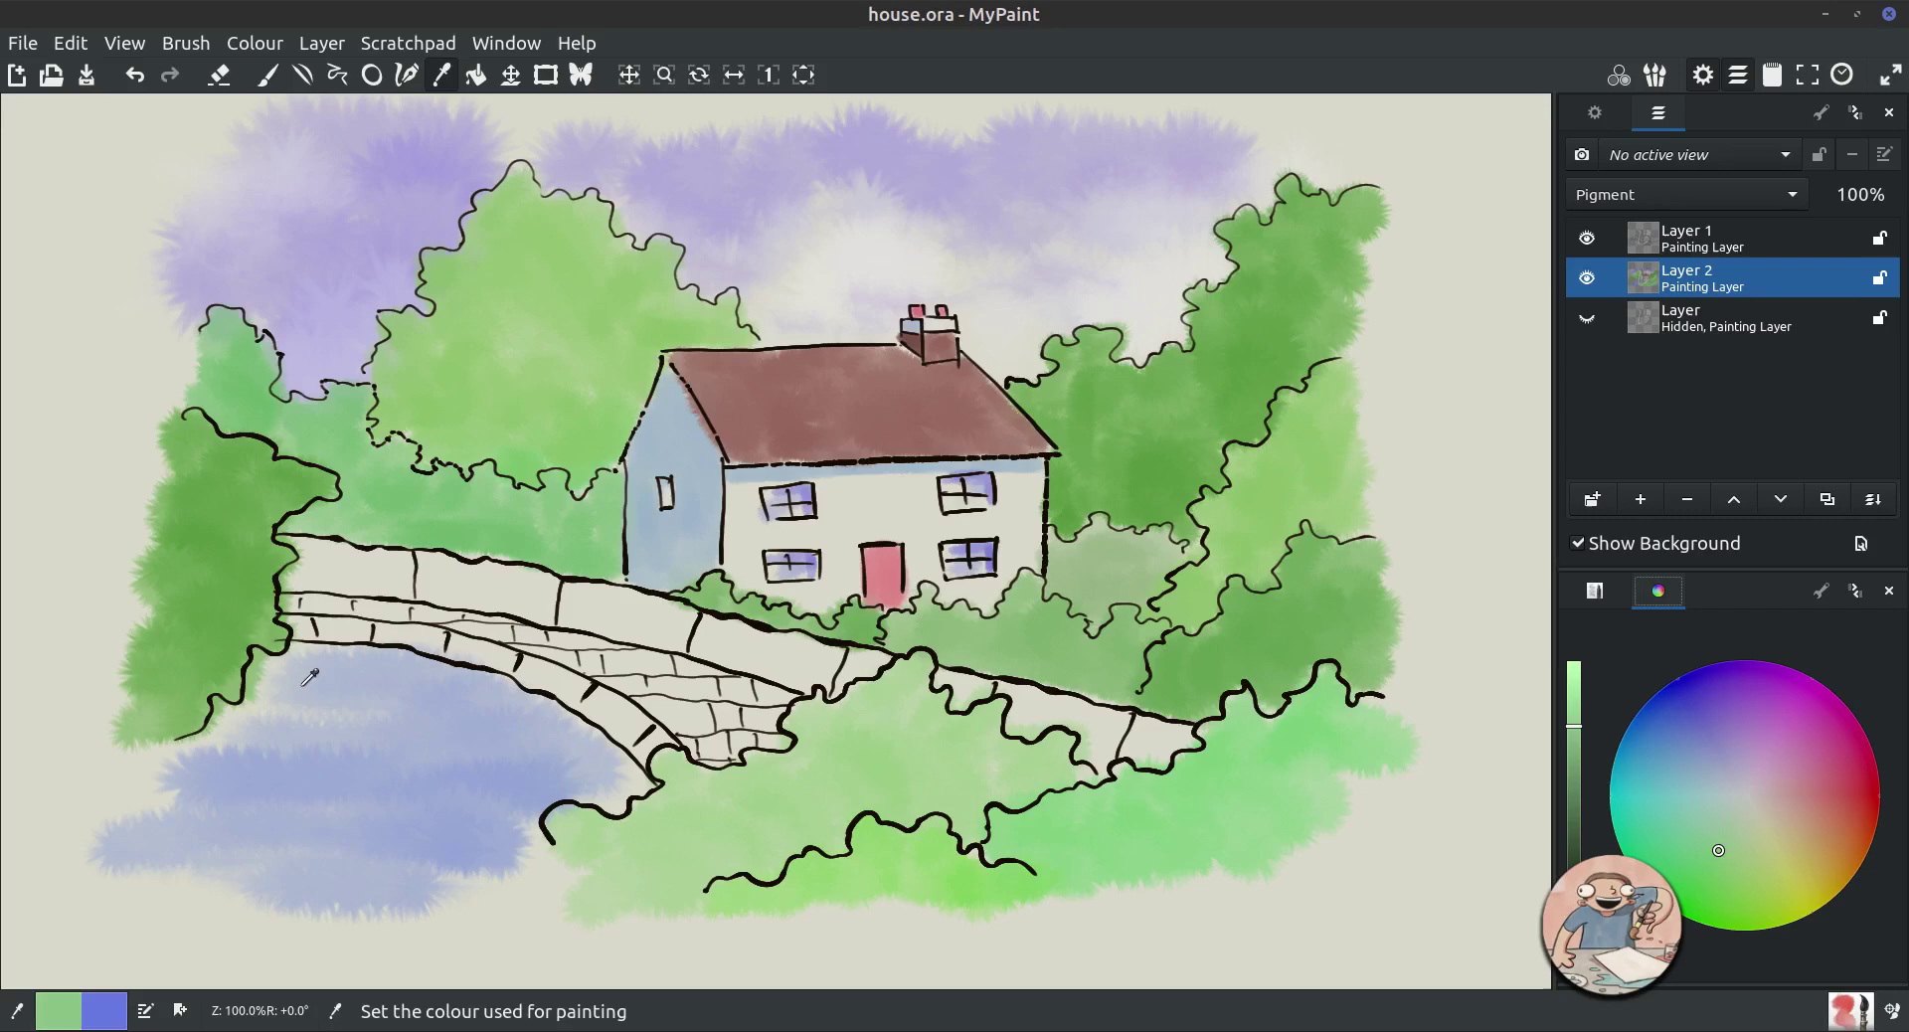
{"action": "left_click", "coordinate": [267, 75]}
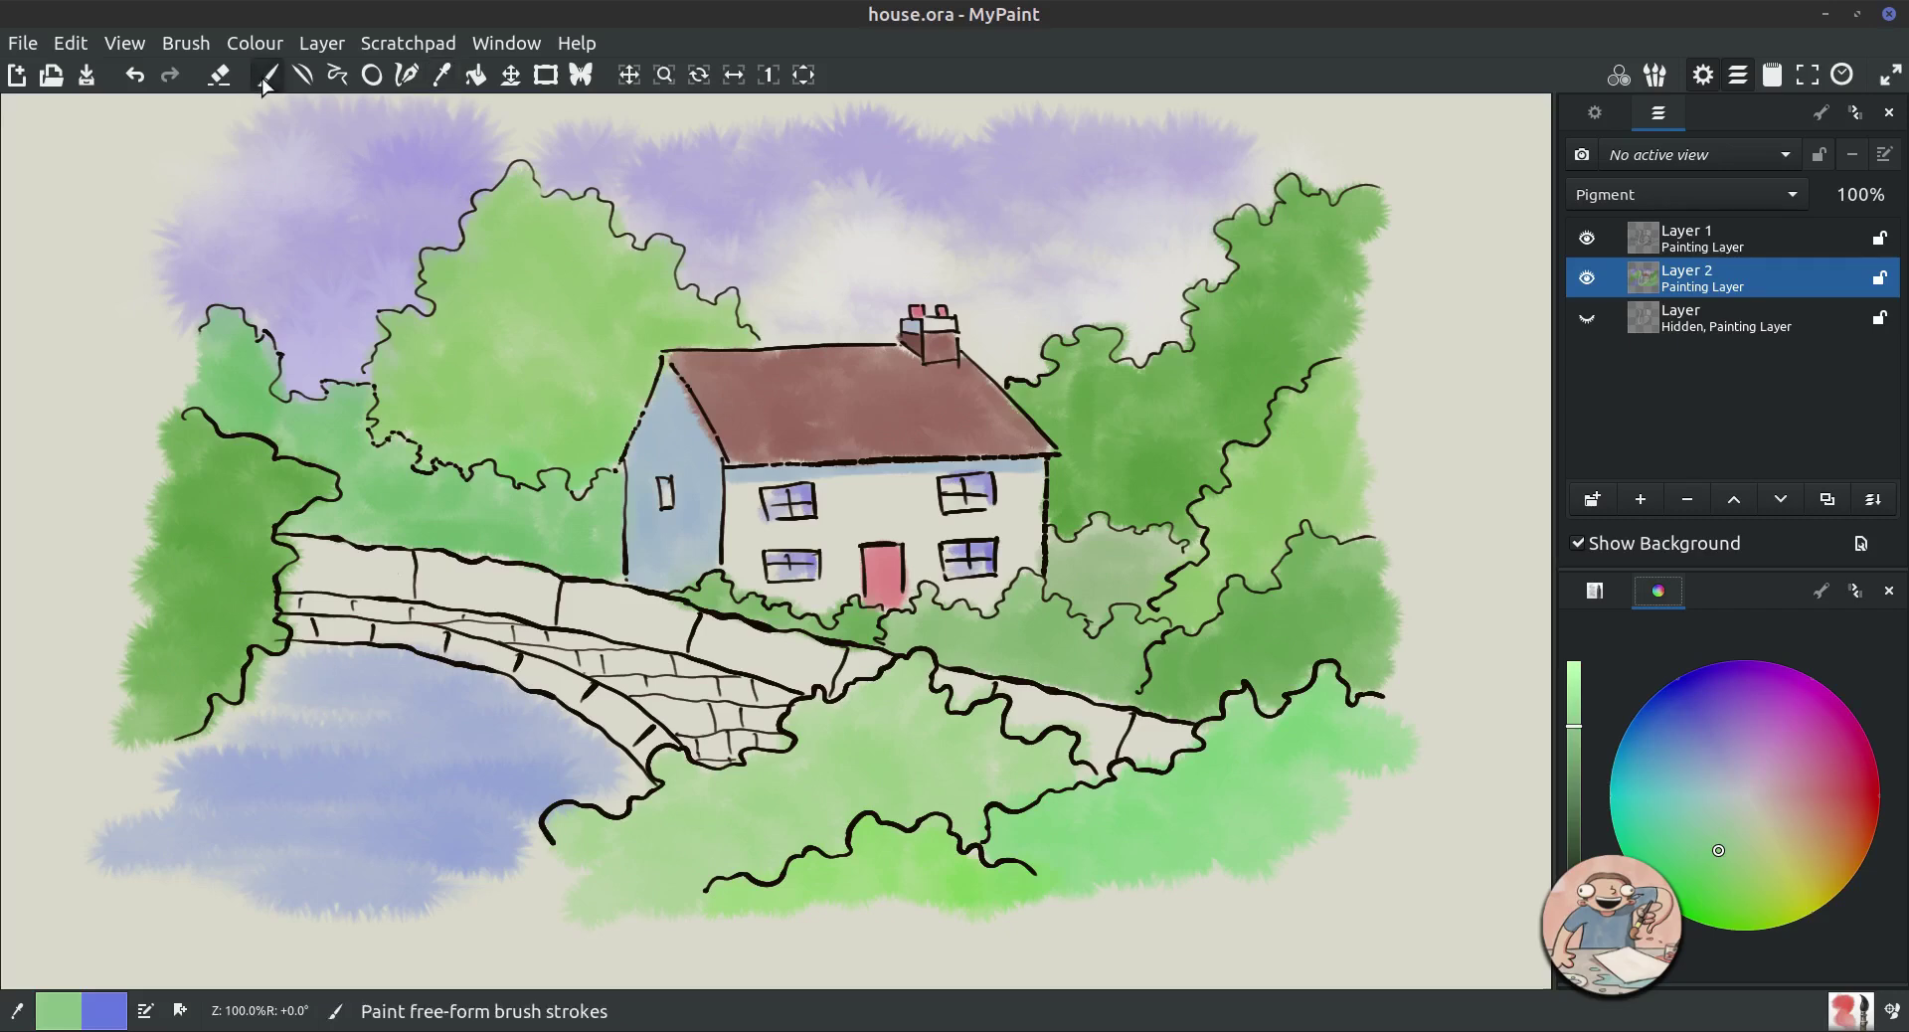
{"action": "mouse_move", "coordinate": [277, 677]}
{"action": "left_mouse_down"}
{"action": "mouse_move", "coordinate": [390, 673]}
{"action": "mouse_move", "coordinate": [254, 696]}
{"action": "mouse_move", "coordinate": [416, 687]}
{"action": "mouse_move", "coordinate": [285, 699]}
{"action": "mouse_move", "coordinate": [508, 707]}
{"action": "mouse_move", "coordinate": [337, 721]}
{"action": "mouse_move", "coordinate": [373, 727]}
{"action": "mouse_move", "coordinate": [292, 733]}
{"action": "mouse_move", "coordinate": [381, 736]}
{"action": "mouse_move", "coordinate": [245, 757]}
{"action": "mouse_move", "coordinate": [266, 740]}
{"action": "mouse_move", "coordinate": [377, 700]}
{"action": "mouse_move", "coordinate": [436, 767]}
{"action": "mouse_move", "coordinate": [499, 790]}
{"action": "mouse_move", "coordinate": [264, 812]}
{"action": "mouse_move", "coordinate": [306, 872]}
{"action": "left_mouse_up"}
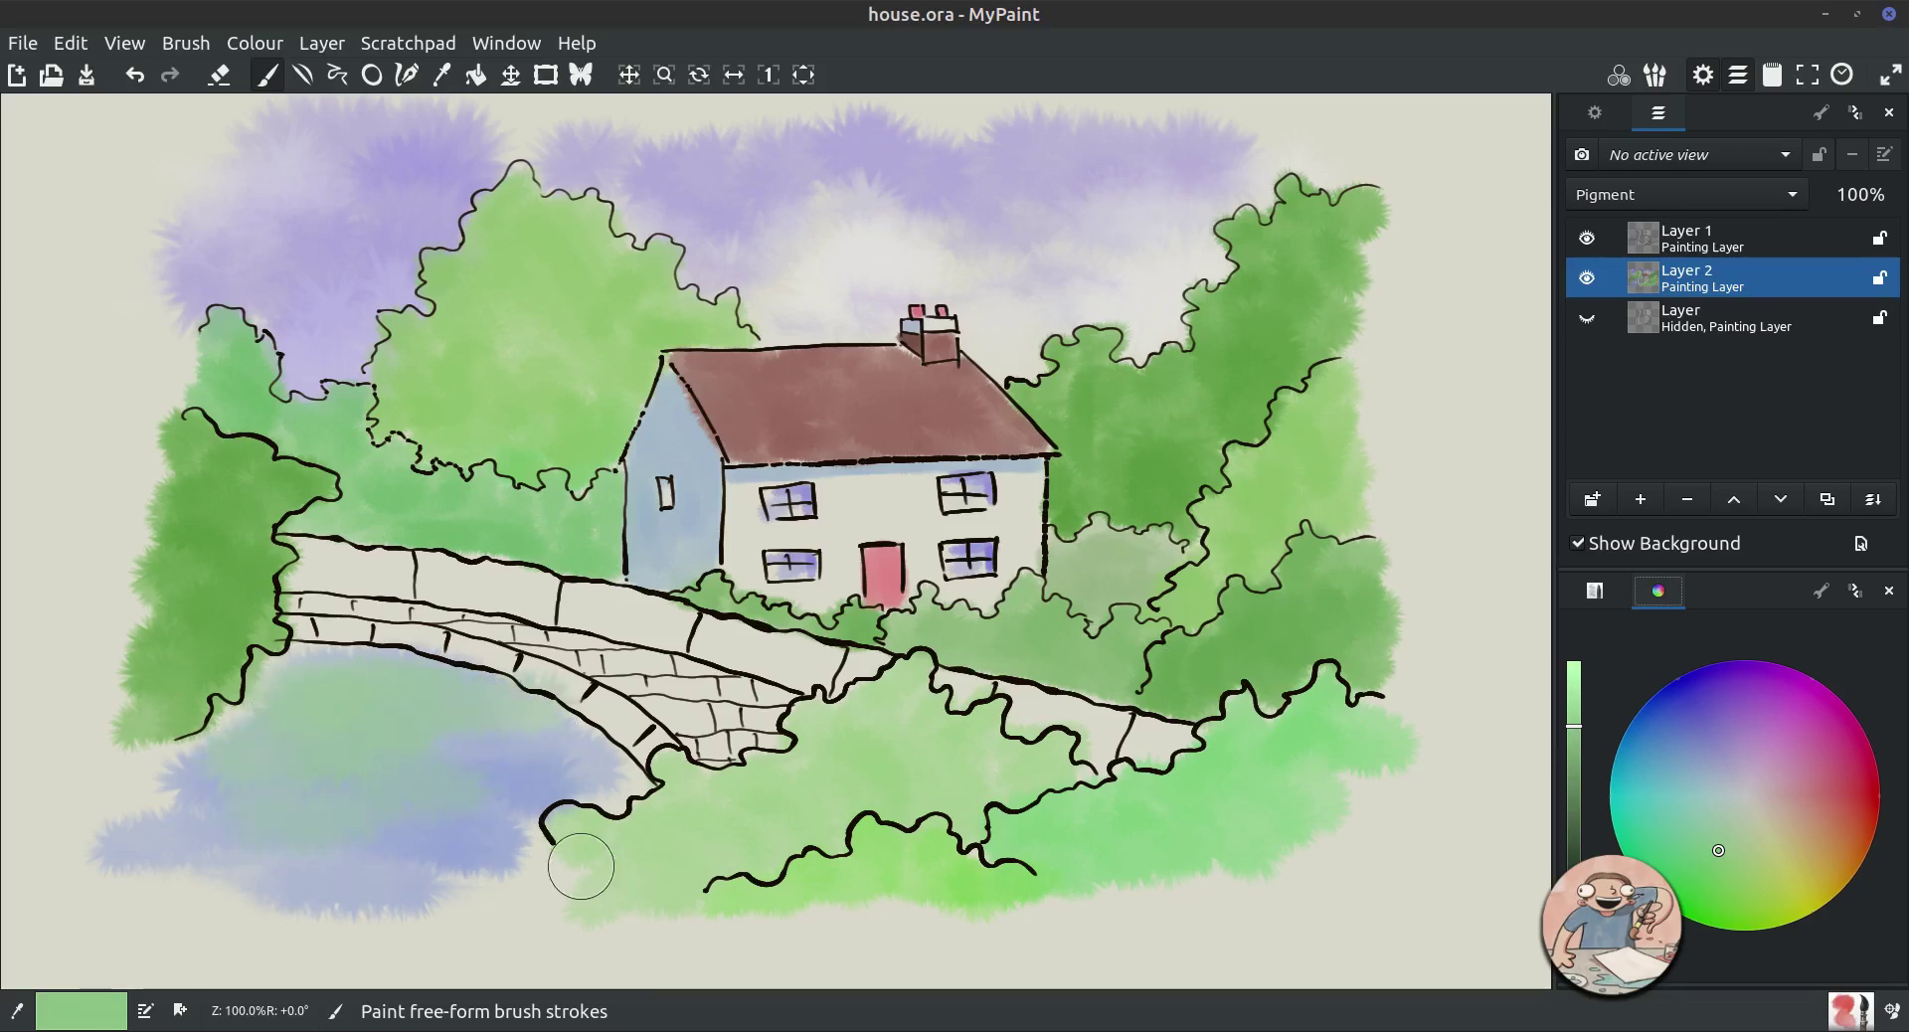
Add light yellowish-green reflection streaks to the water, using the colour sampled from the large tree left of the house.
{"action": "left_click", "coordinate": [440, 75]}
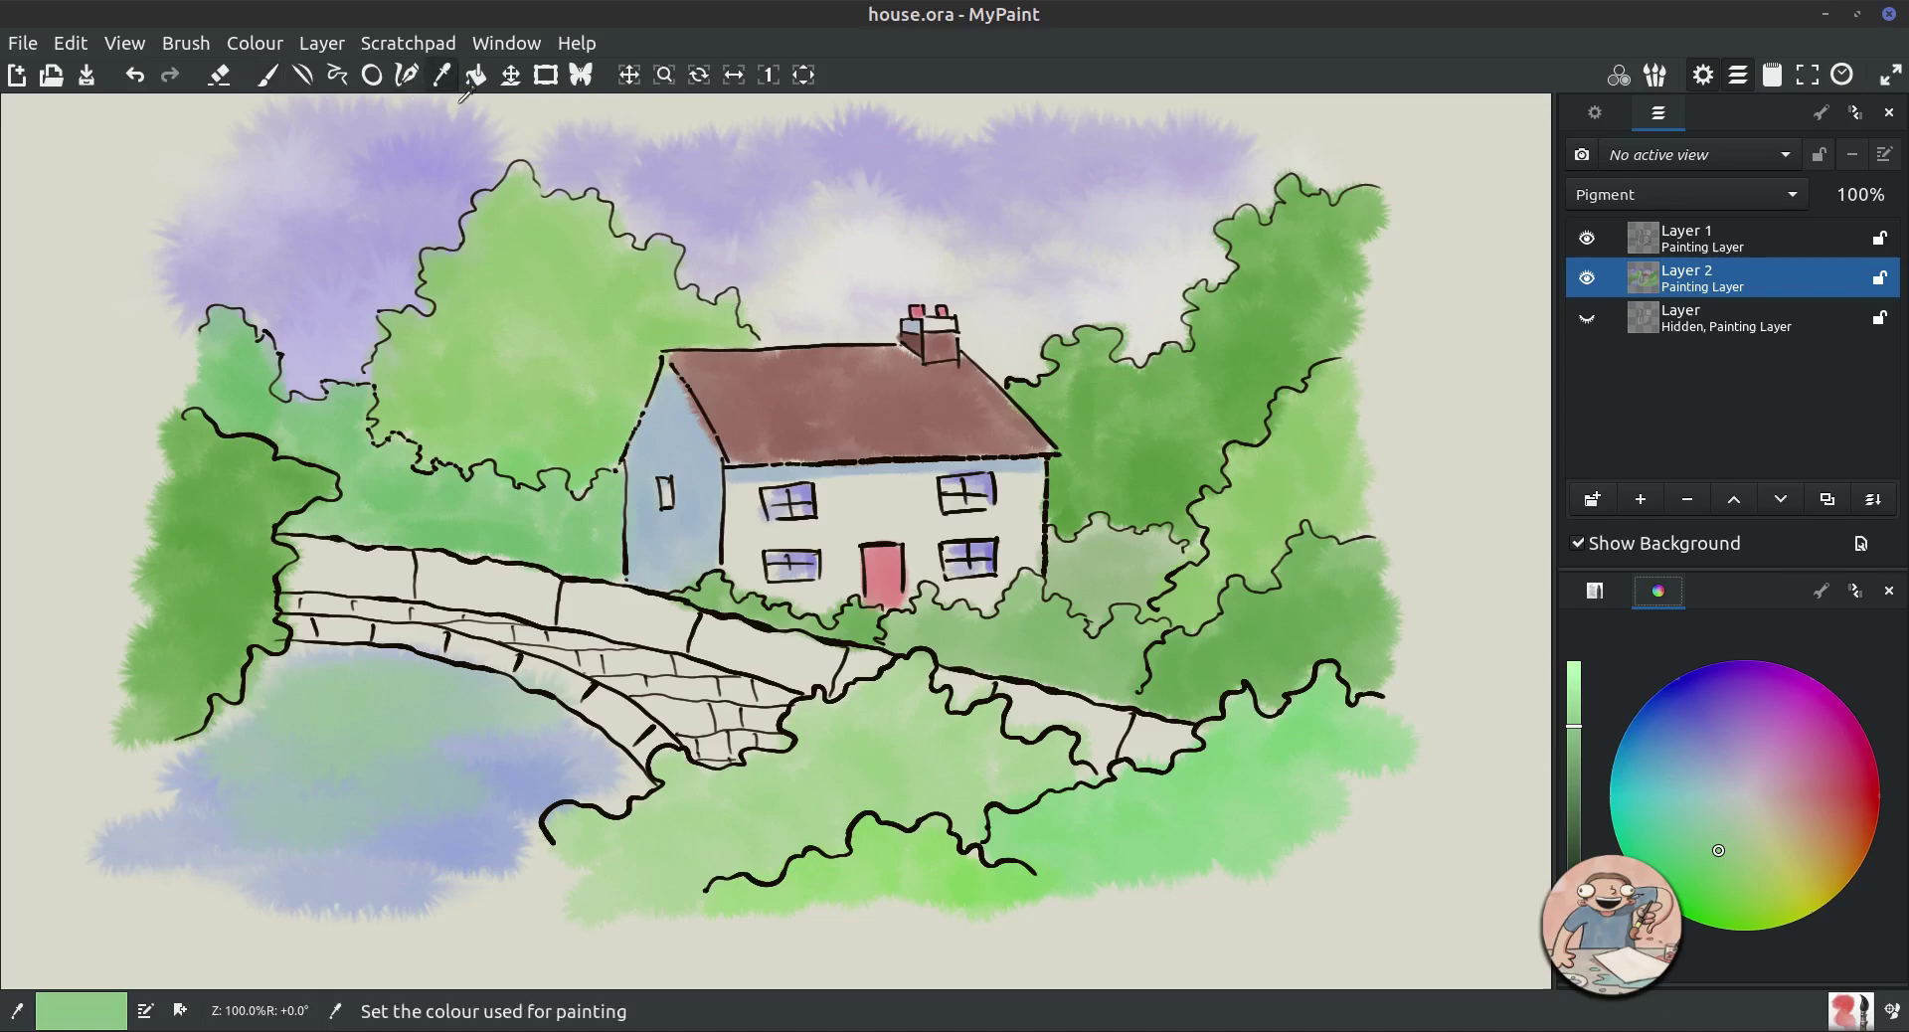
{"action": "left_click", "coordinate": [537, 298]}
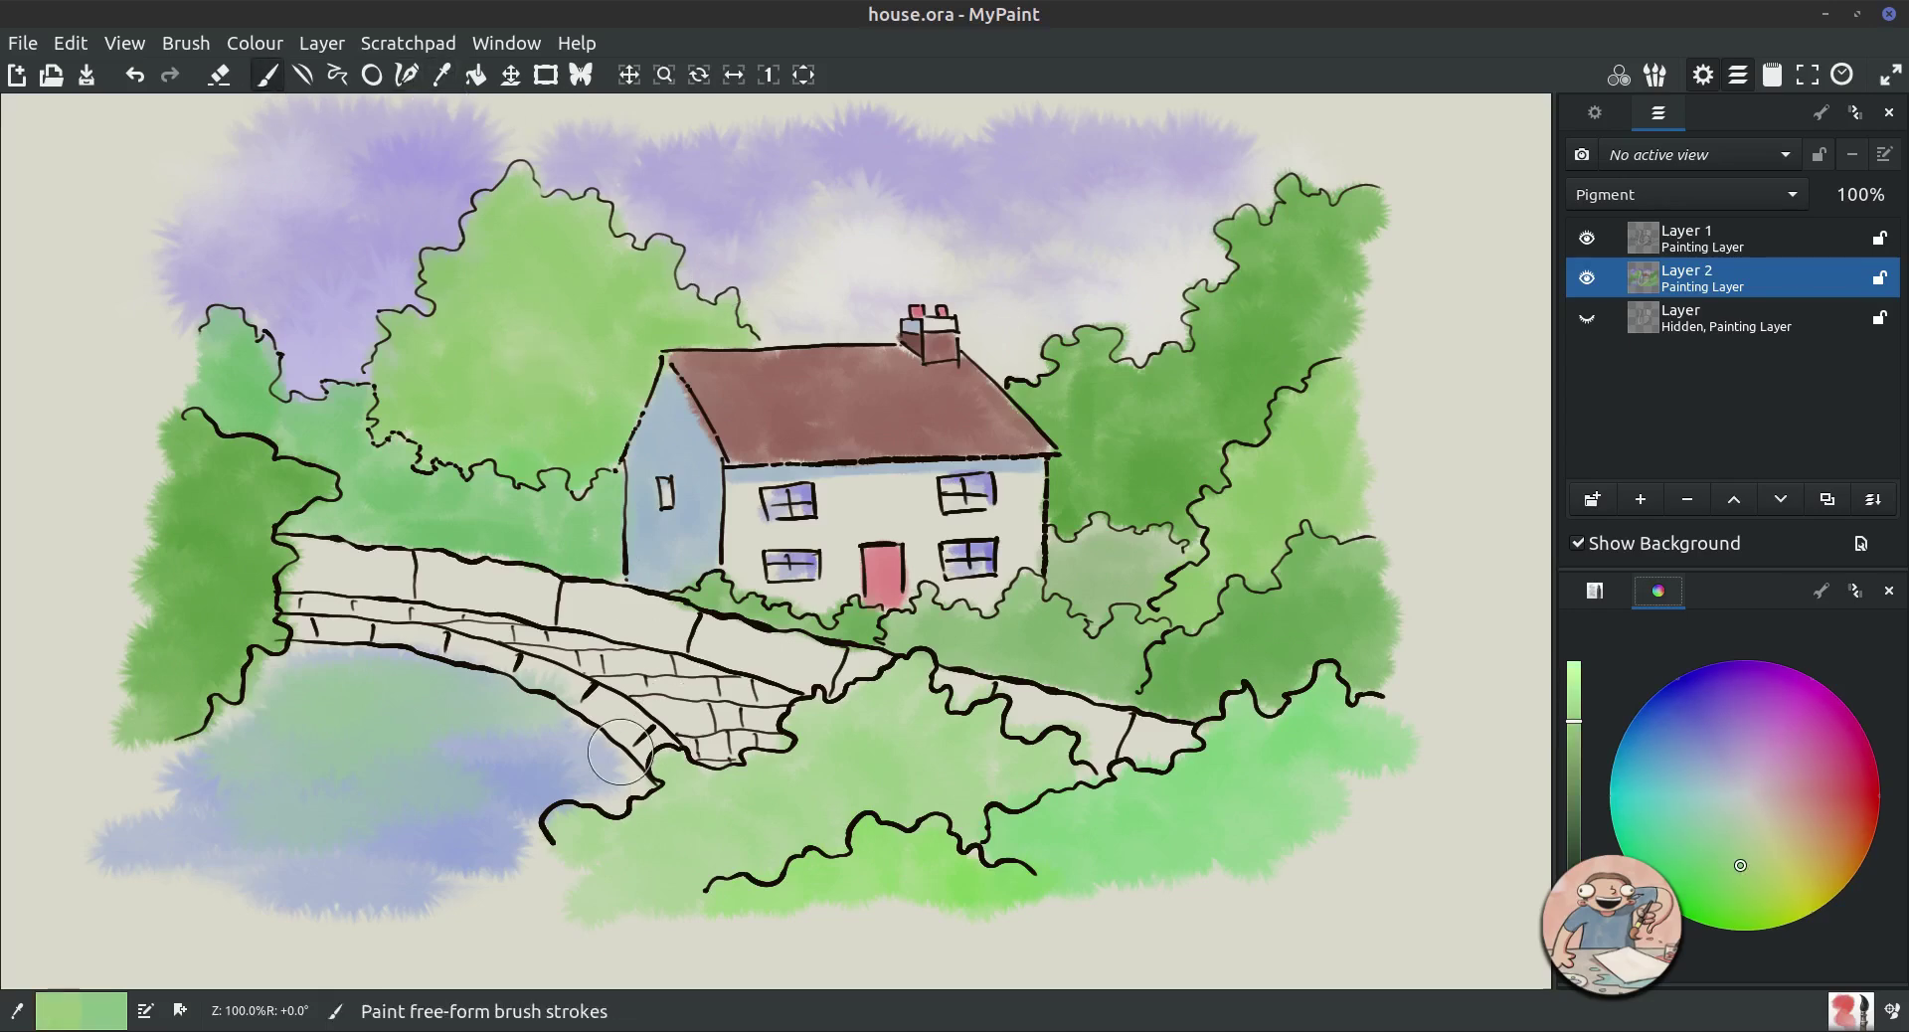
{"action": "mouse_move", "coordinate": [403, 751]}
{"action": "left_mouse_down"}
{"action": "mouse_move", "coordinate": [593, 758]}
{"action": "mouse_move", "coordinate": [585, 783]}
{"action": "mouse_move", "coordinate": [516, 785]}
{"action": "mouse_move", "coordinate": [443, 822]}
{"action": "mouse_move", "coordinate": [497, 830]}
{"action": "mouse_move", "coordinate": [423, 851]}
{"action": "mouse_move", "coordinate": [419, 877]}
{"action": "mouse_move", "coordinate": [495, 926]}
{"action": "left_mouse_up"}
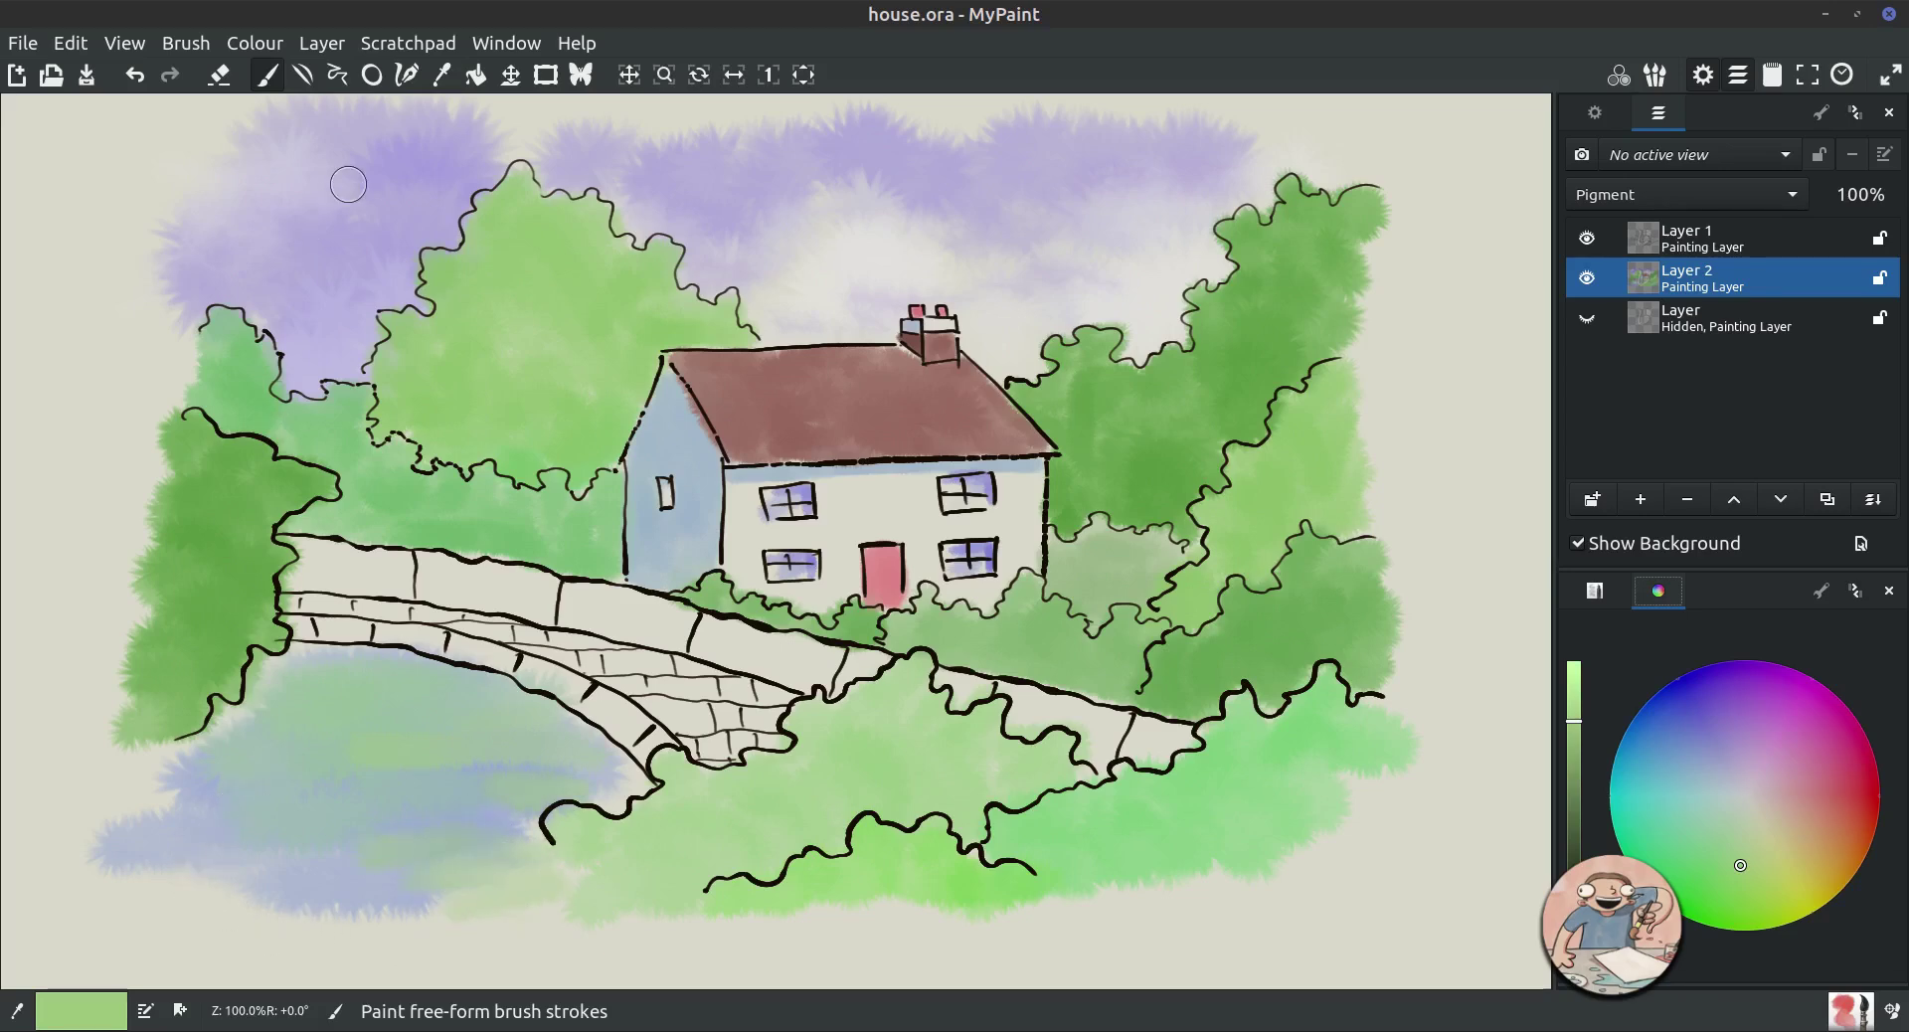
Add darker green reflection streaks along the water's left side, using the colour sampled from the dark tree at the bridge's left end.
{"action": "left_click", "coordinate": [443, 75]}
{"action": "left_click", "coordinate": [231, 558]}
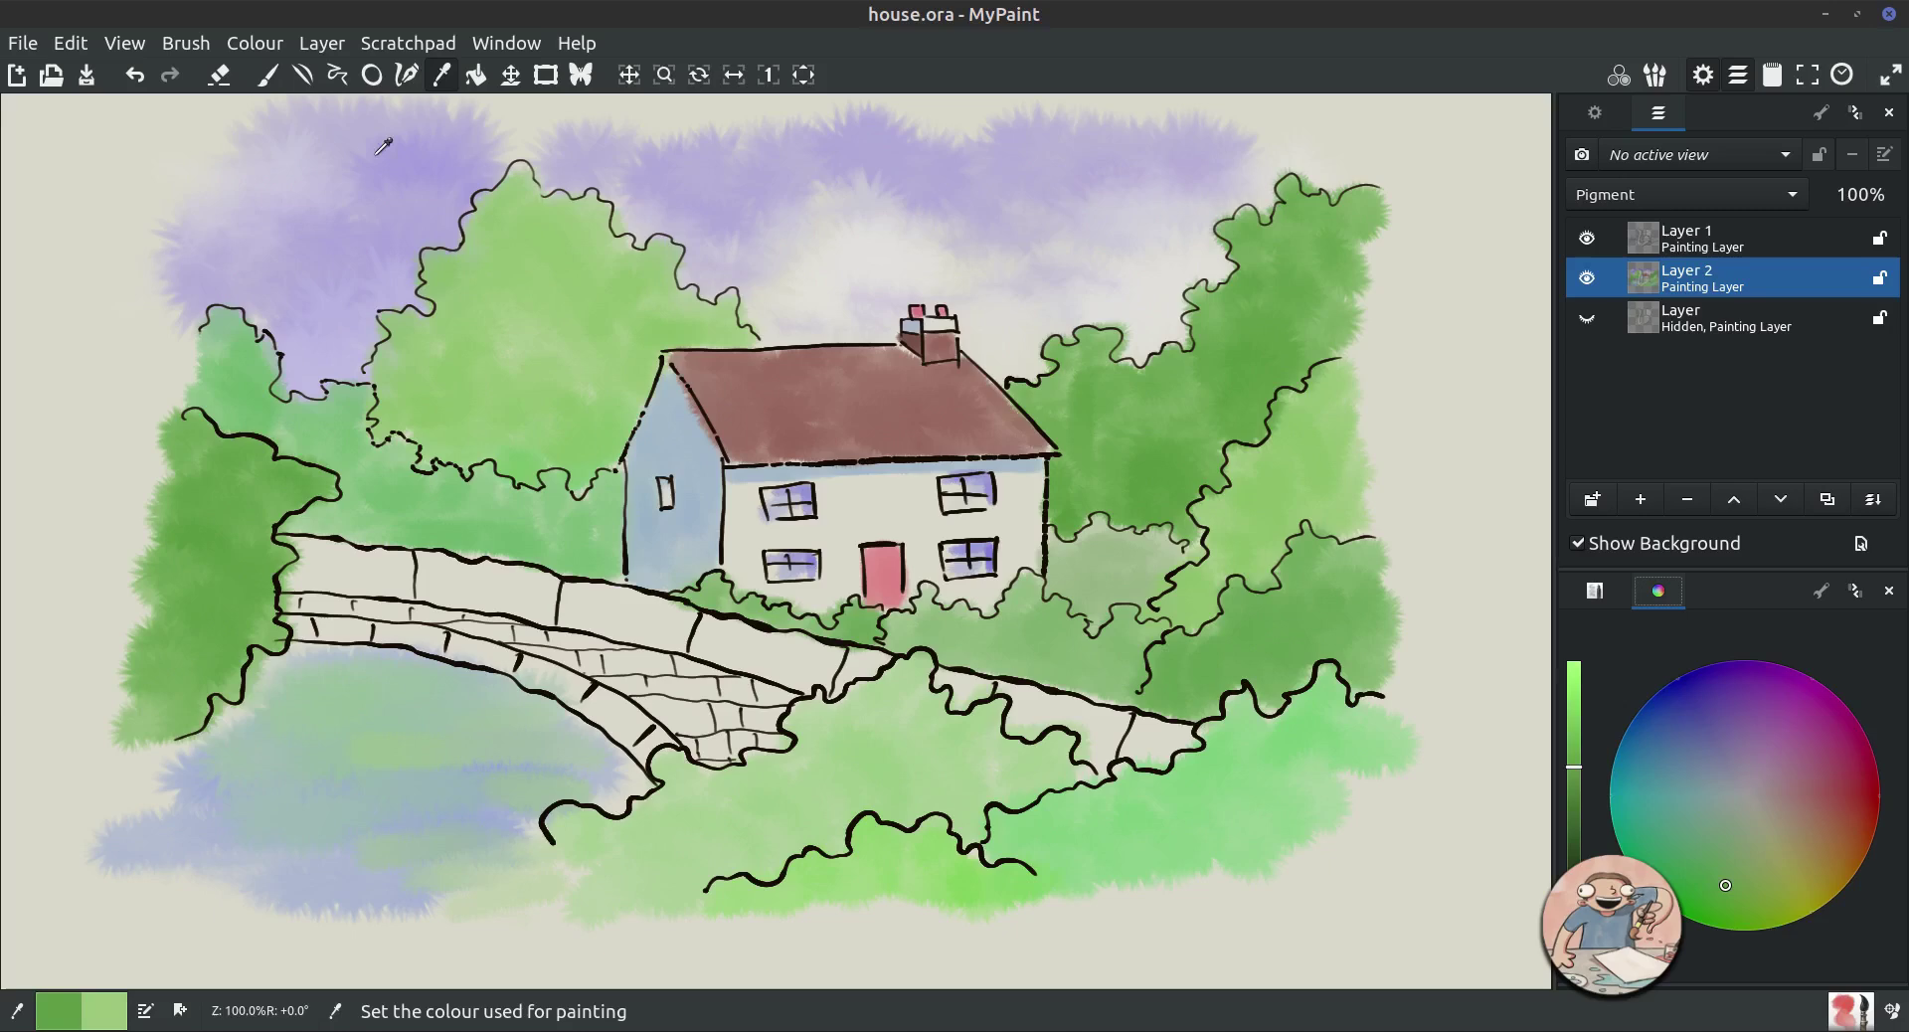
{"action": "left_click", "coordinate": [266, 75]}
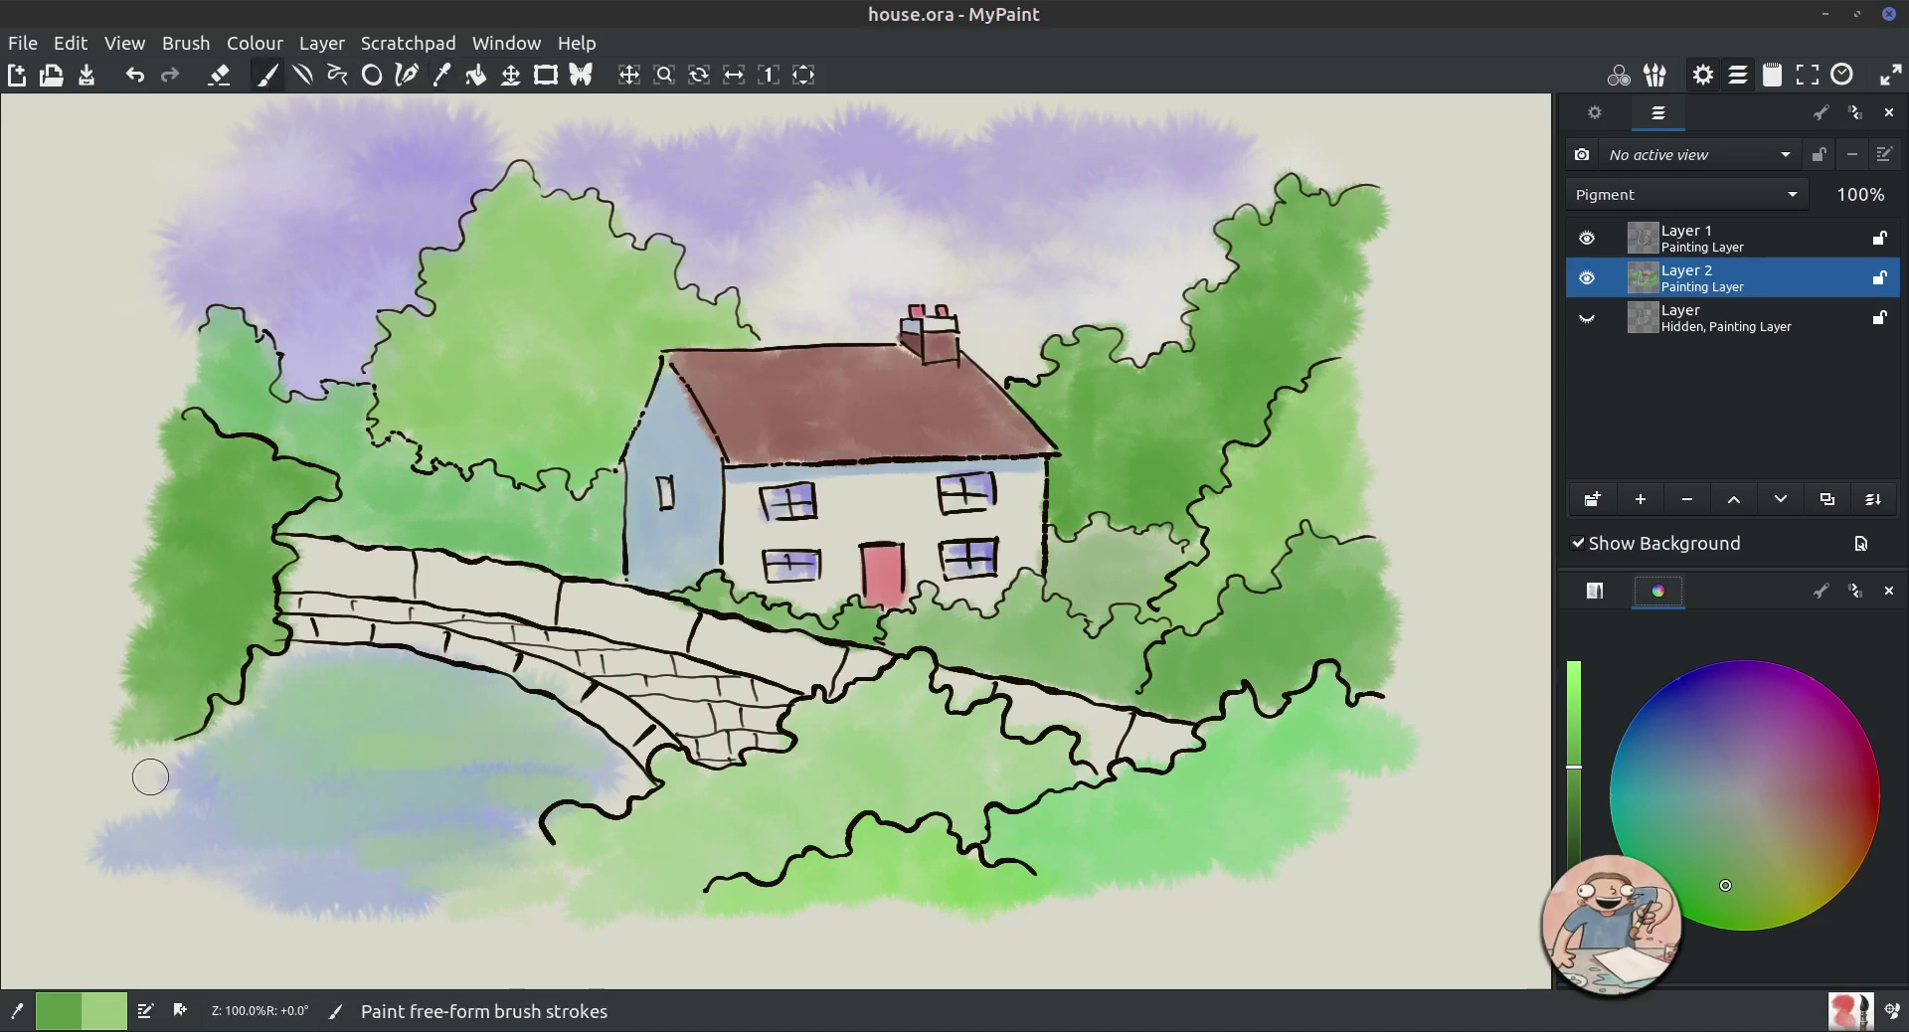
{"action": "mouse_move", "coordinate": [170, 781]}
{"action": "left_mouse_down"}
{"action": "mouse_move", "coordinate": [139, 810]}
{"action": "mouse_move", "coordinate": [280, 830]}
{"action": "mouse_move", "coordinate": [110, 847]}
{"action": "left_mouse_up"}
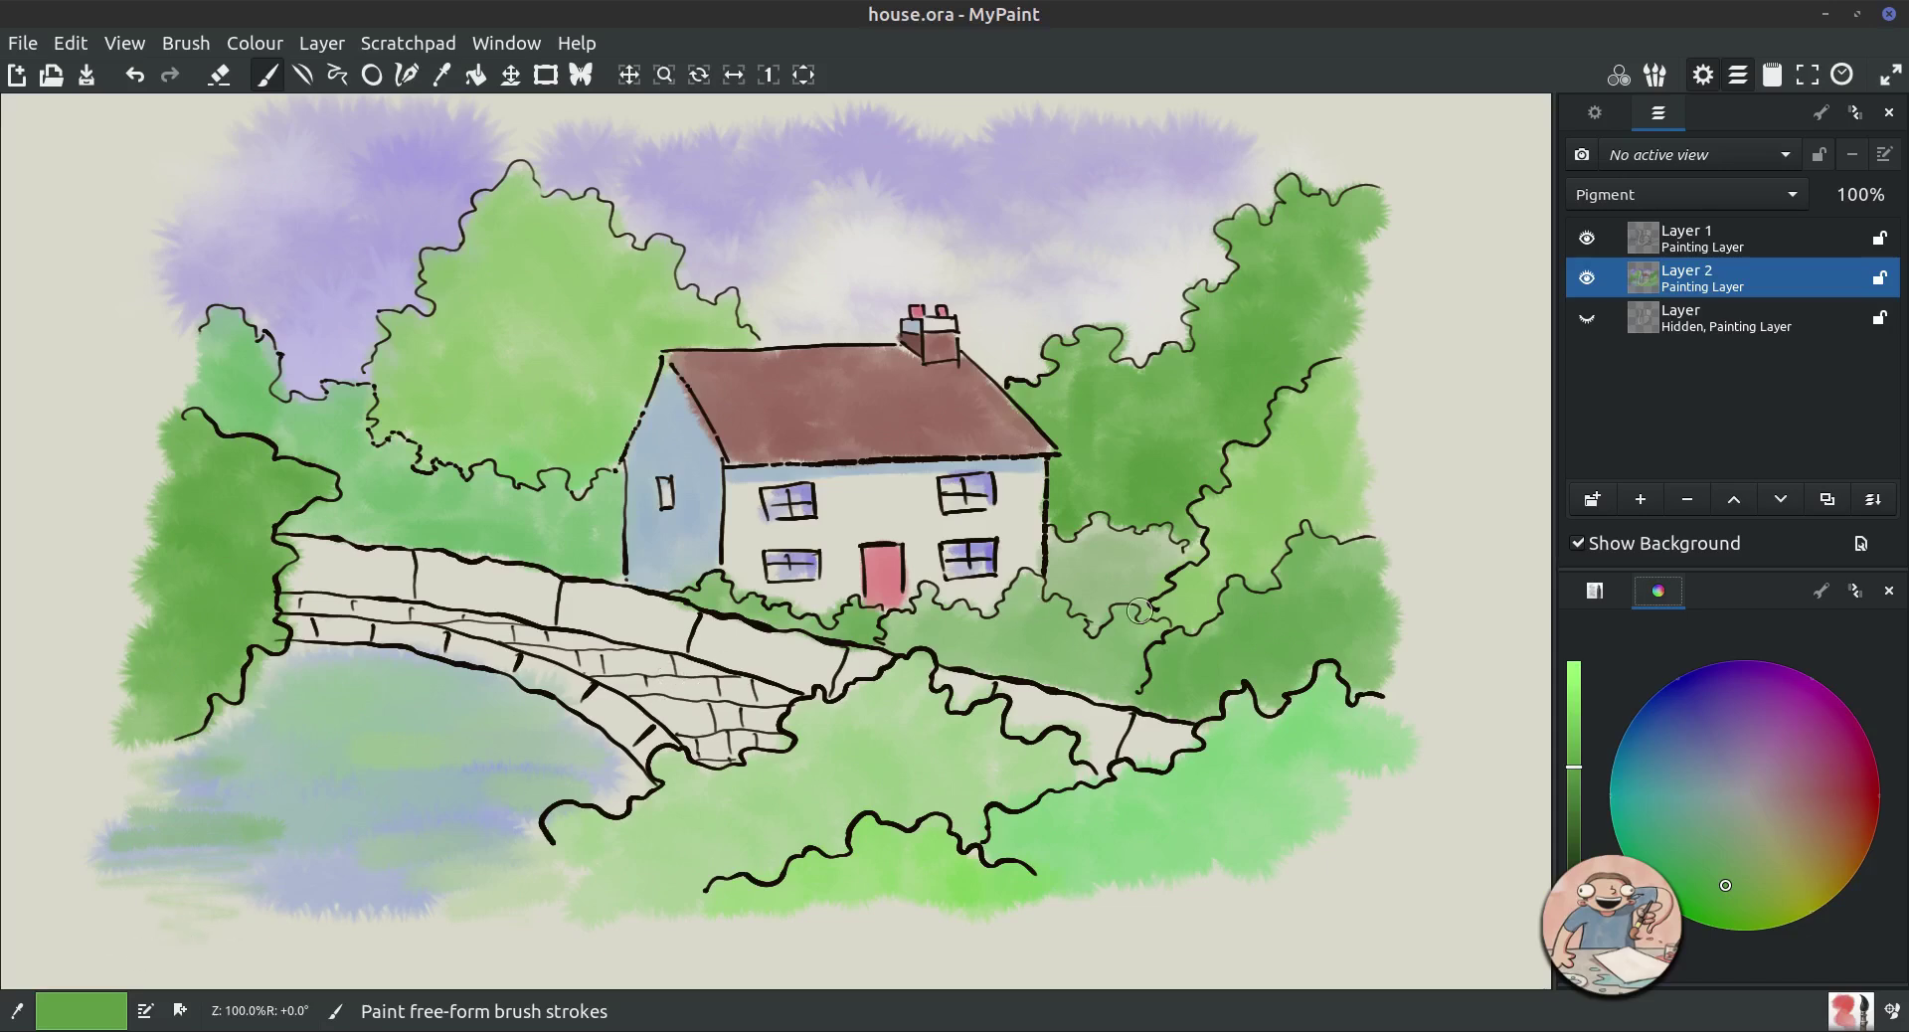
Mix a sandy tan and fill the whole stone bridge with it, from the left tree to the right-hand bushes.
{"action": "left_click", "coordinate": [1811, 793]}
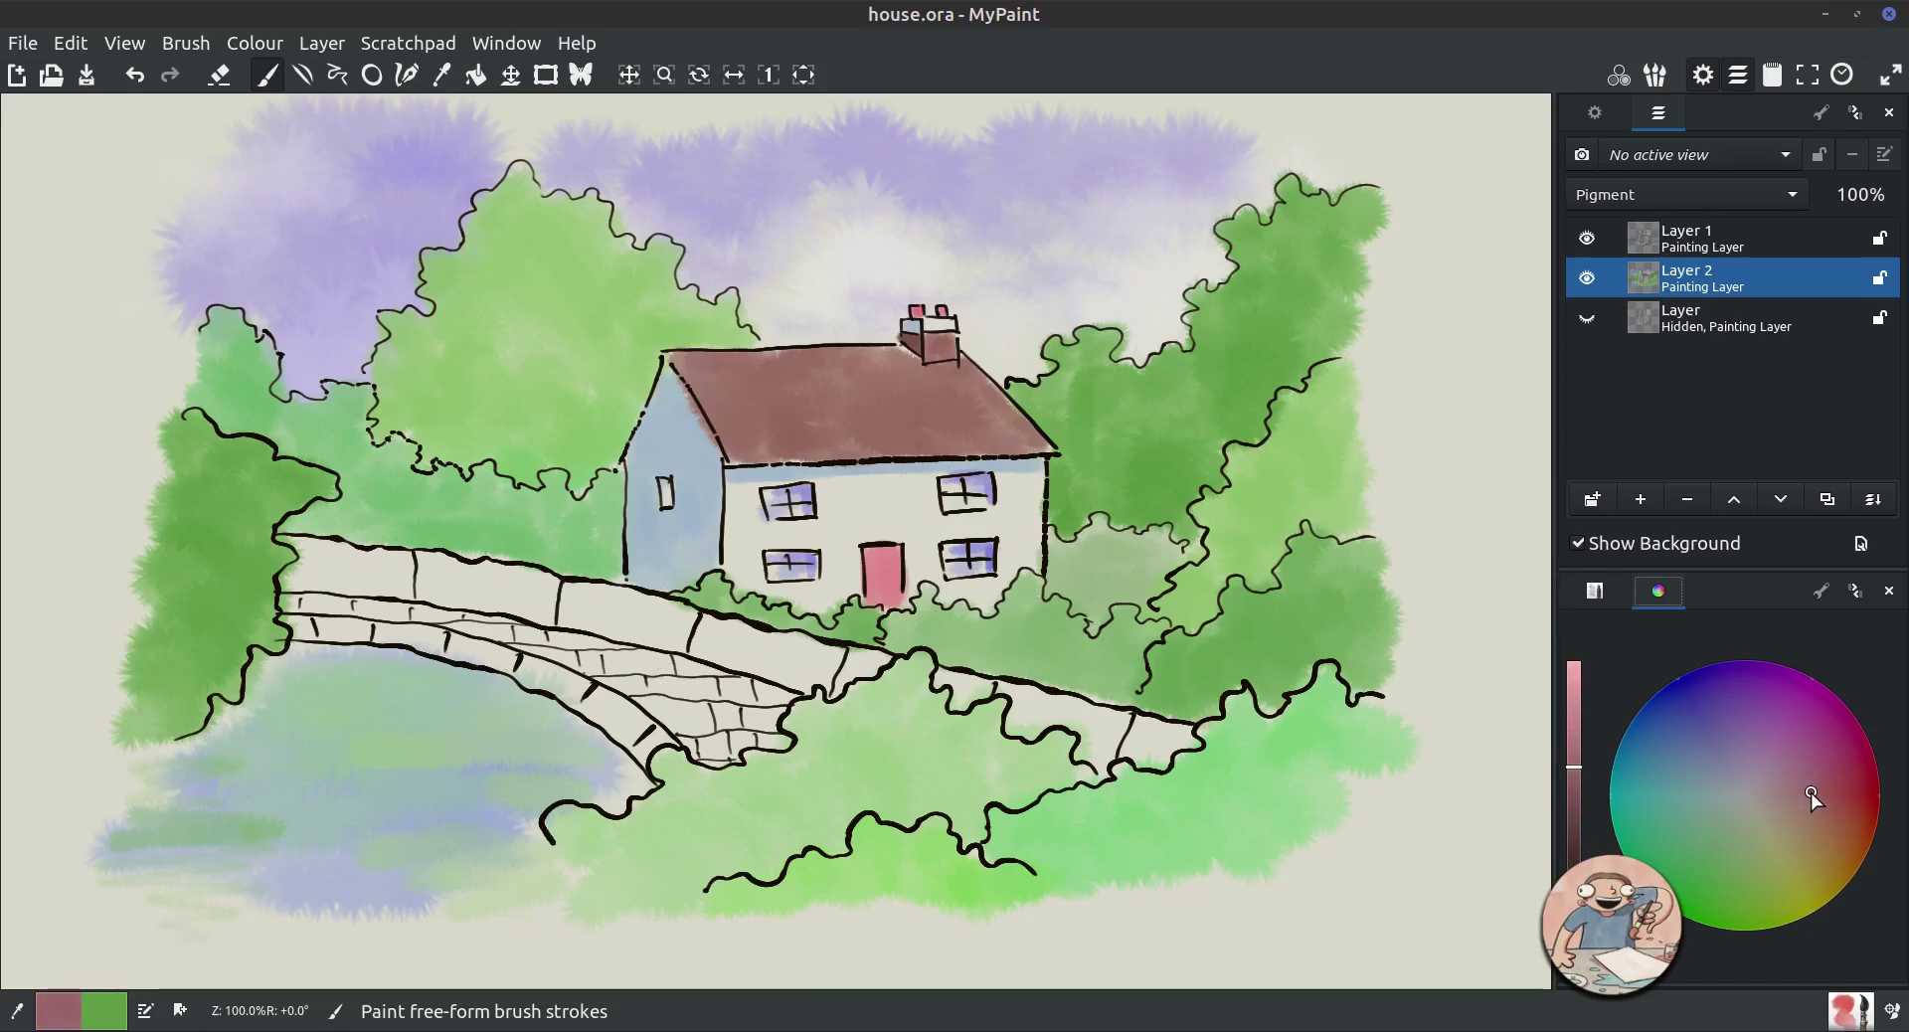
{"action": "left_click_drag", "start_coordinate": [1810, 792], "coordinate": [1823, 827]}
{"action": "left_click", "coordinate": [1573, 702]}
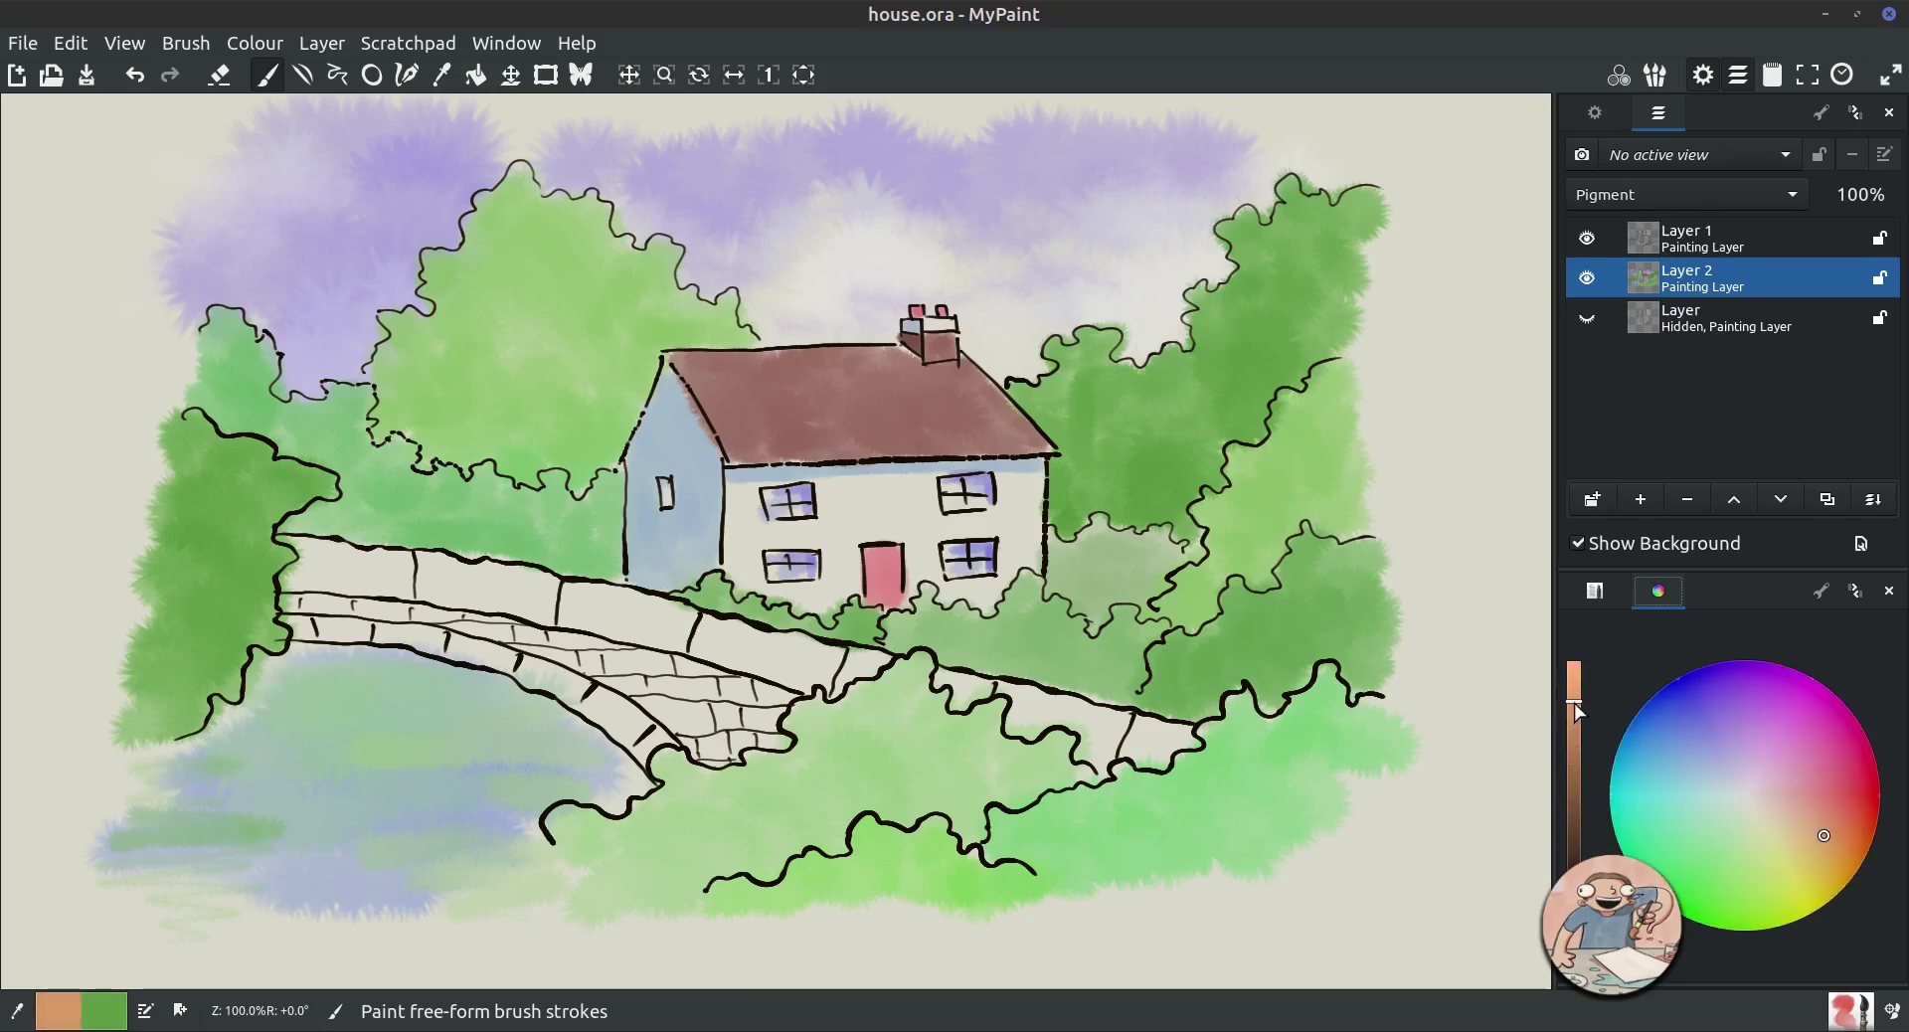
{"action": "left_click", "coordinate": [1806, 834]}
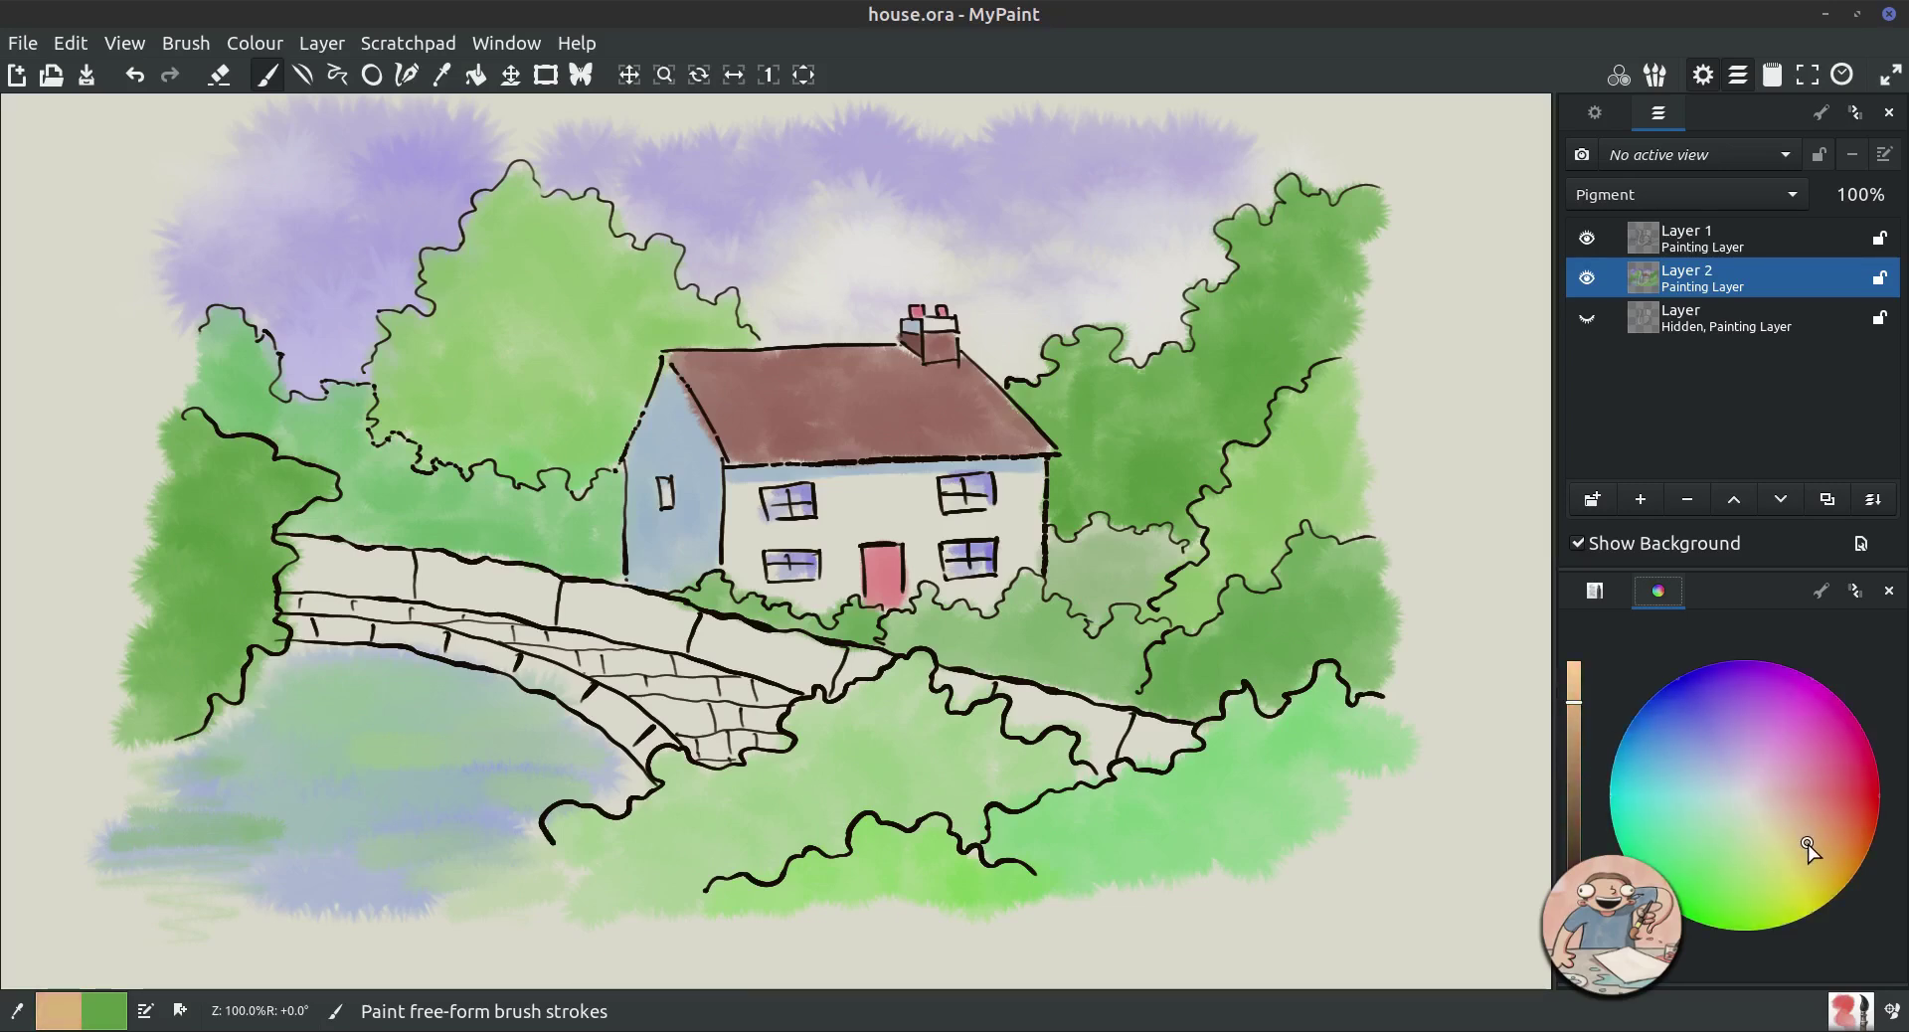
{"action": "left_click", "coordinate": [1573, 723]}
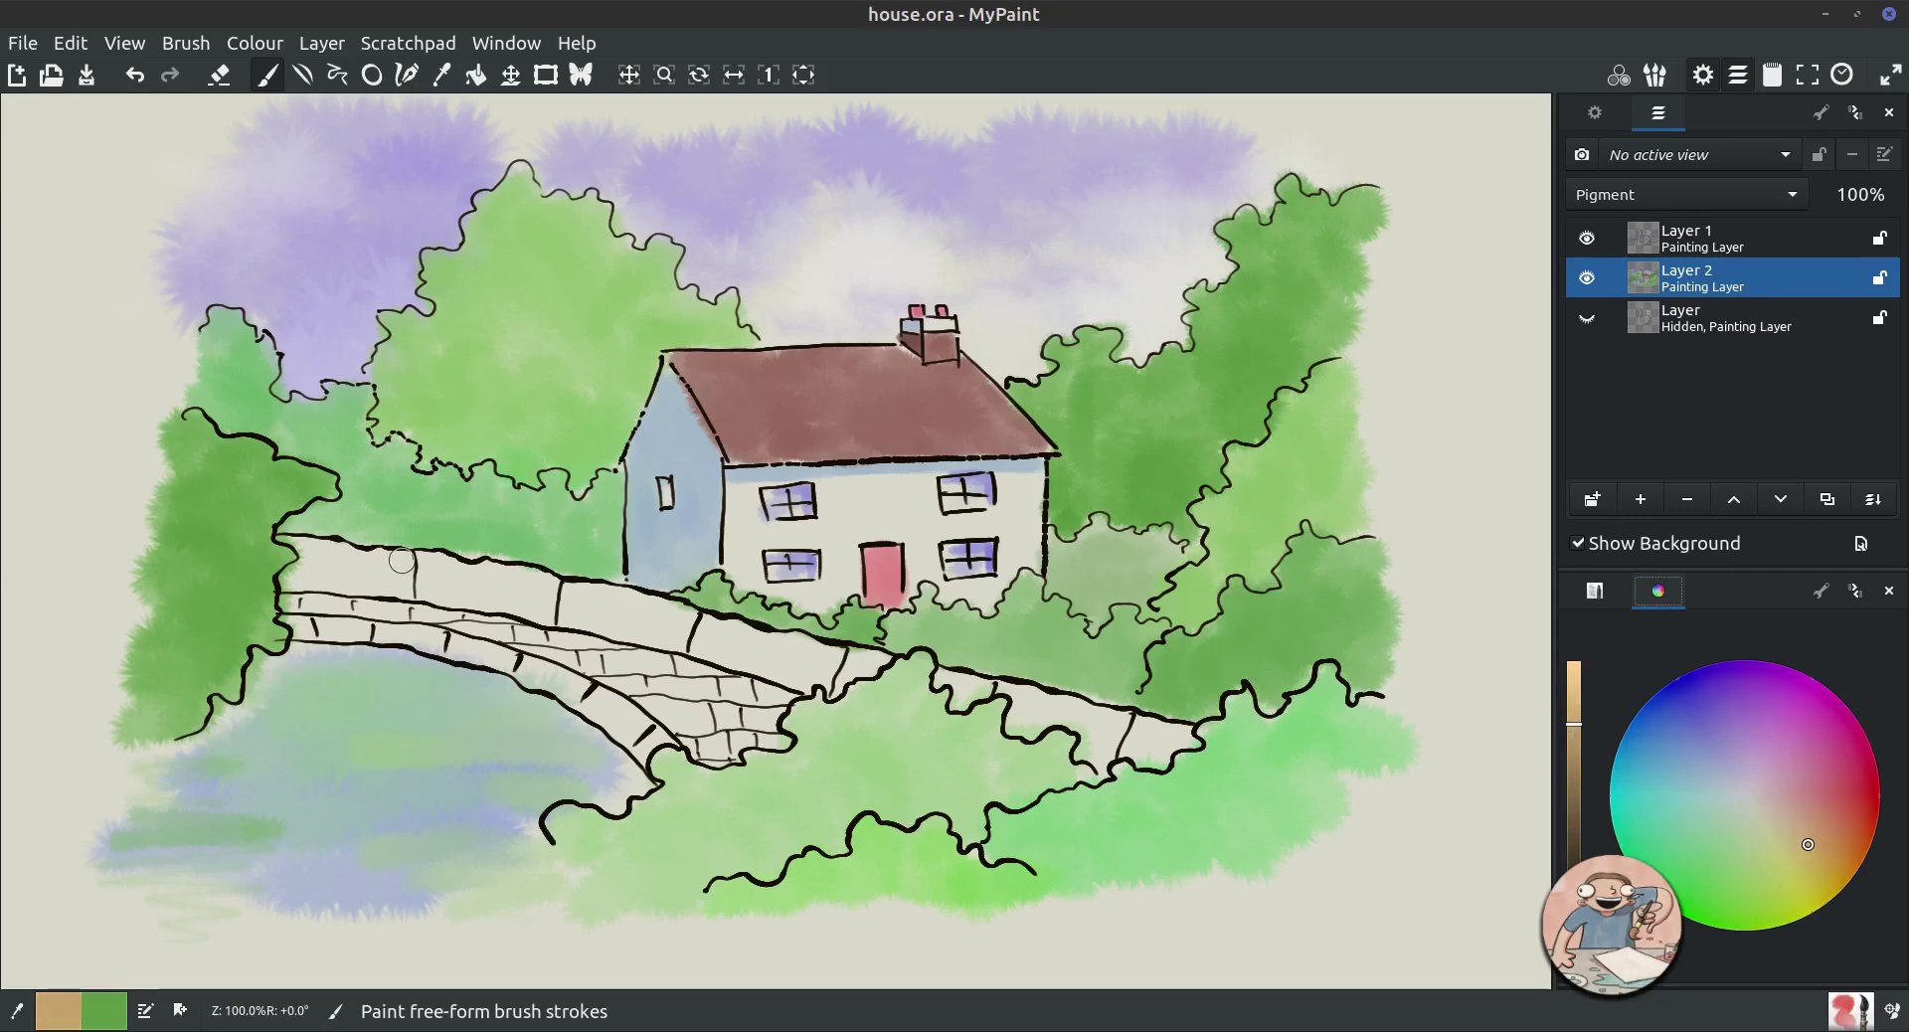
{"action": "mouse_move", "coordinate": [298, 546]}
{"action": "left_mouse_down"}
{"action": "mouse_move", "coordinate": [310, 625]}
{"action": "mouse_move", "coordinate": [376, 629]}
{"action": "mouse_move", "coordinate": [320, 600]}
{"action": "mouse_move", "coordinate": [315, 559]}
{"action": "mouse_move", "coordinate": [434, 566]}
{"action": "mouse_move", "coordinate": [398, 608]}
{"action": "mouse_move", "coordinate": [643, 736]}
{"action": "mouse_move", "coordinate": [512, 619]}
{"action": "mouse_move", "coordinate": [533, 603]}
{"action": "mouse_move", "coordinate": [500, 593]}
{"action": "mouse_move", "coordinate": [647, 624]}
{"action": "mouse_move", "coordinate": [559, 617]}
{"action": "mouse_move", "coordinate": [682, 679]}
{"action": "mouse_move", "coordinate": [525, 630]}
{"action": "mouse_move", "coordinate": [720, 738]}
{"action": "mouse_move", "coordinate": [780, 736]}
{"action": "mouse_move", "coordinate": [732, 694]}
{"action": "mouse_move", "coordinate": [753, 673]}
{"action": "mouse_move", "coordinate": [865, 668]}
{"action": "mouse_move", "coordinate": [720, 634]}
{"action": "mouse_move", "coordinate": [970, 676]}
{"action": "mouse_move", "coordinate": [962, 697]}
{"action": "mouse_move", "coordinate": [881, 662]}
{"action": "mouse_move", "coordinate": [988, 694]}
{"action": "mouse_move", "coordinate": [989, 677]}
{"action": "mouse_move", "coordinate": [1025, 710]}
{"action": "mouse_move", "coordinate": [1089, 717]}
{"action": "mouse_move", "coordinate": [1073, 713]}
{"action": "mouse_move", "coordinate": [1121, 760]}
{"action": "mouse_move", "coordinate": [1144, 740]}
{"action": "mouse_move", "coordinate": [1150, 757]}
{"action": "mouse_move", "coordinate": [1221, 754]}
{"action": "left_mouse_up"}
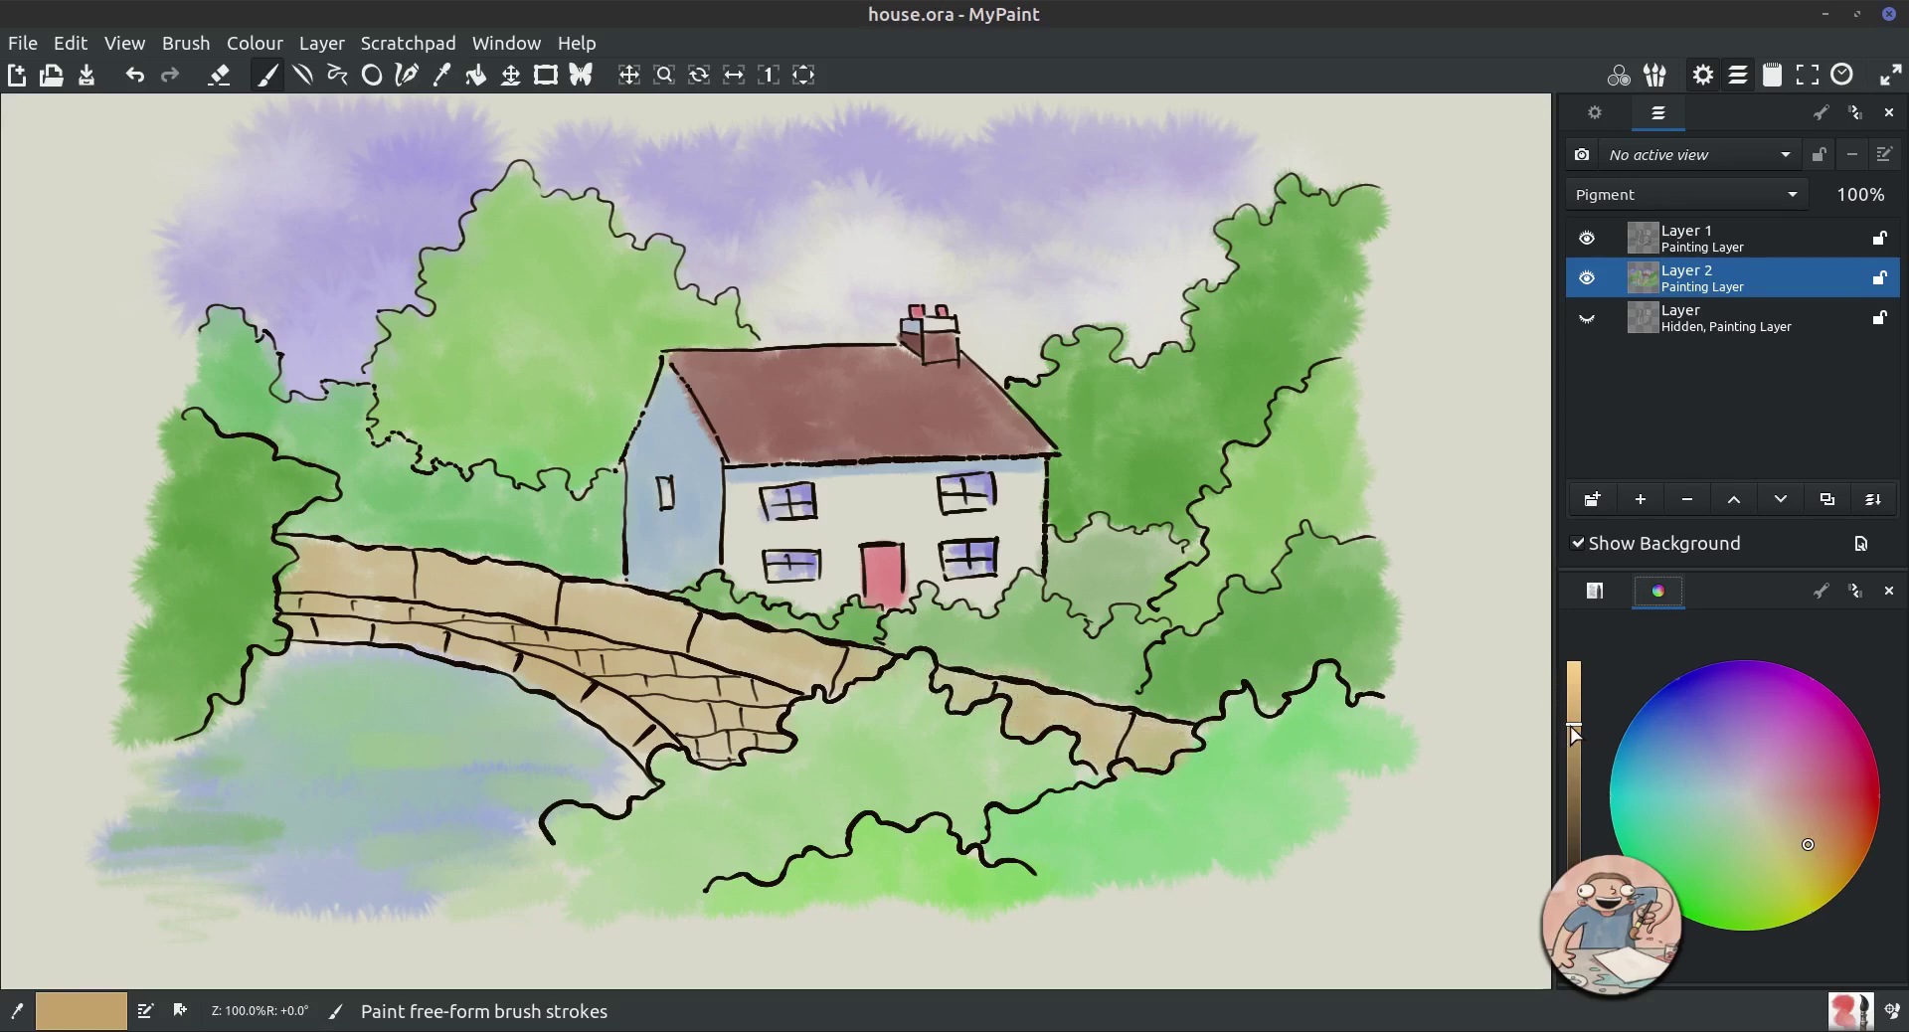
Shade the bridge's lower stone courses, parapet and left end with progressively darker tans.
{"action": "left_click_drag", "start_coordinate": [1571, 726], "coordinate": [1574, 742]}
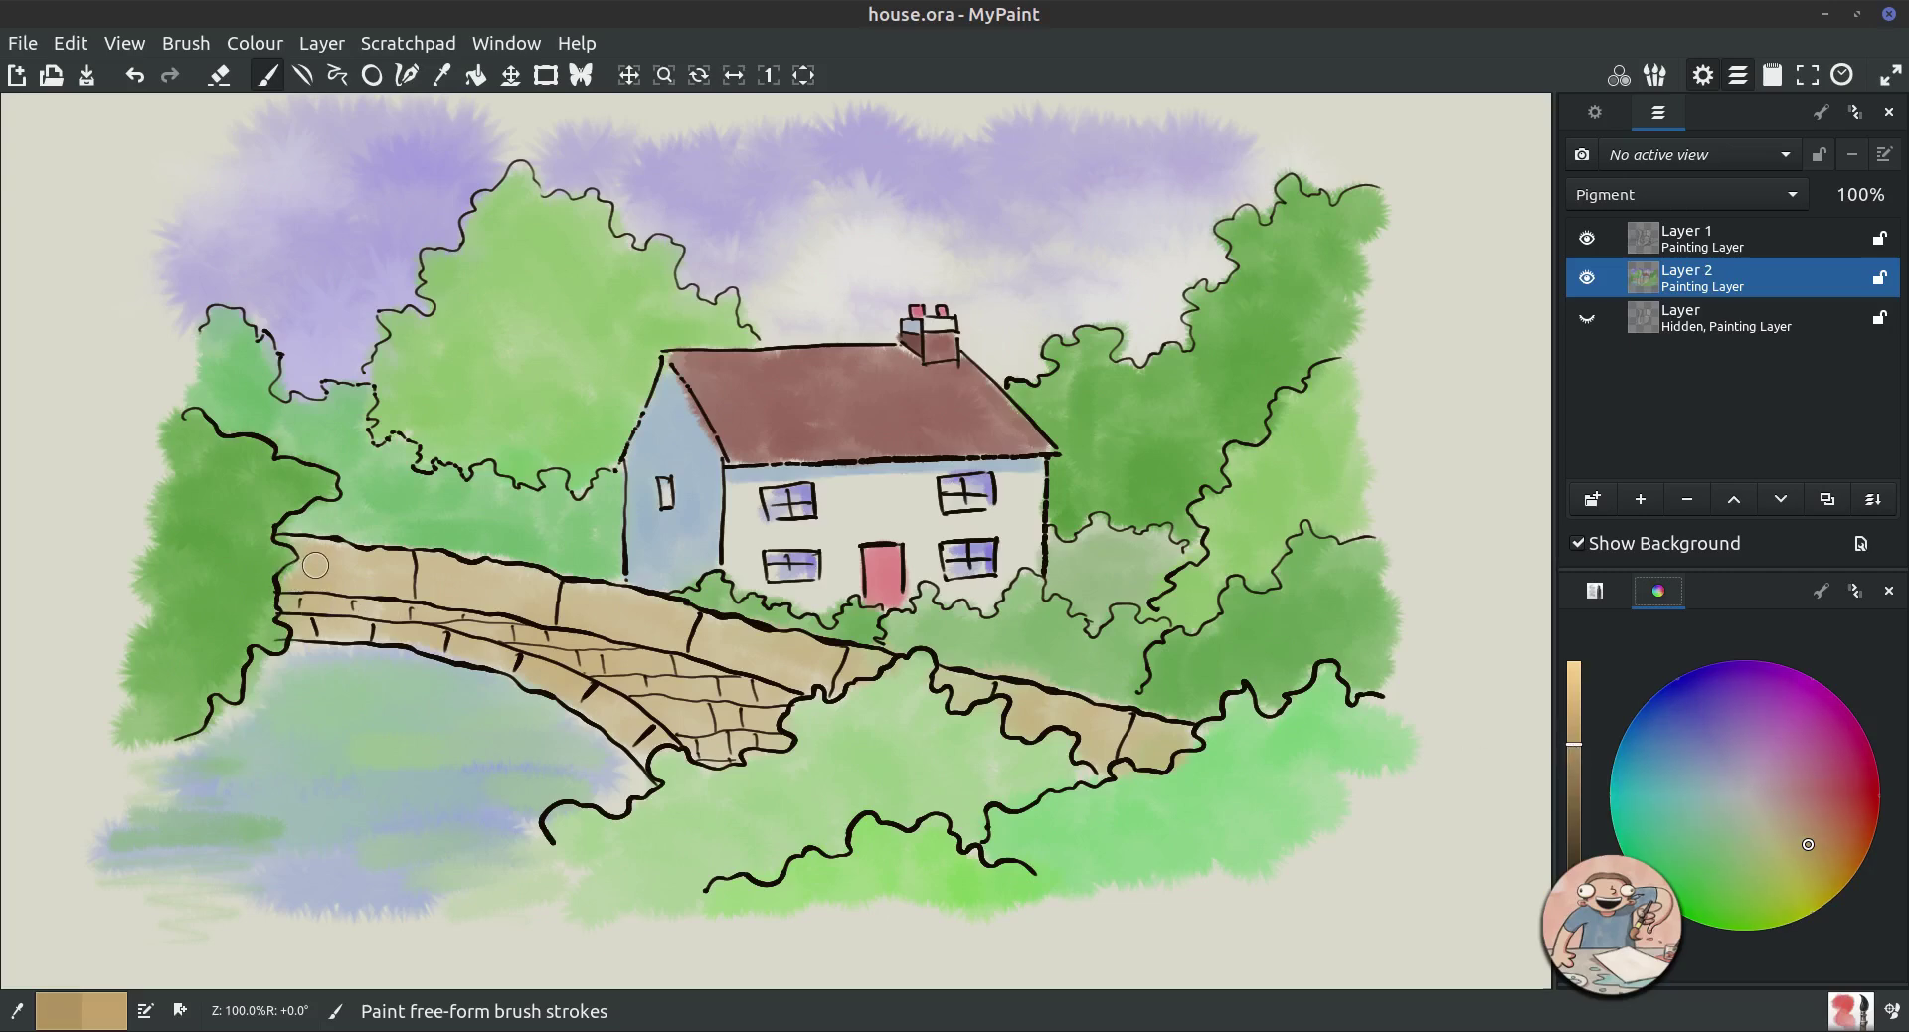
{"action": "mouse_move", "coordinate": [288, 606]}
{"action": "left_mouse_down"}
{"action": "mouse_move", "coordinate": [707, 684]}
{"action": "mouse_move", "coordinate": [744, 706]}
{"action": "mouse_move", "coordinate": [736, 756]}
{"action": "left_mouse_up"}
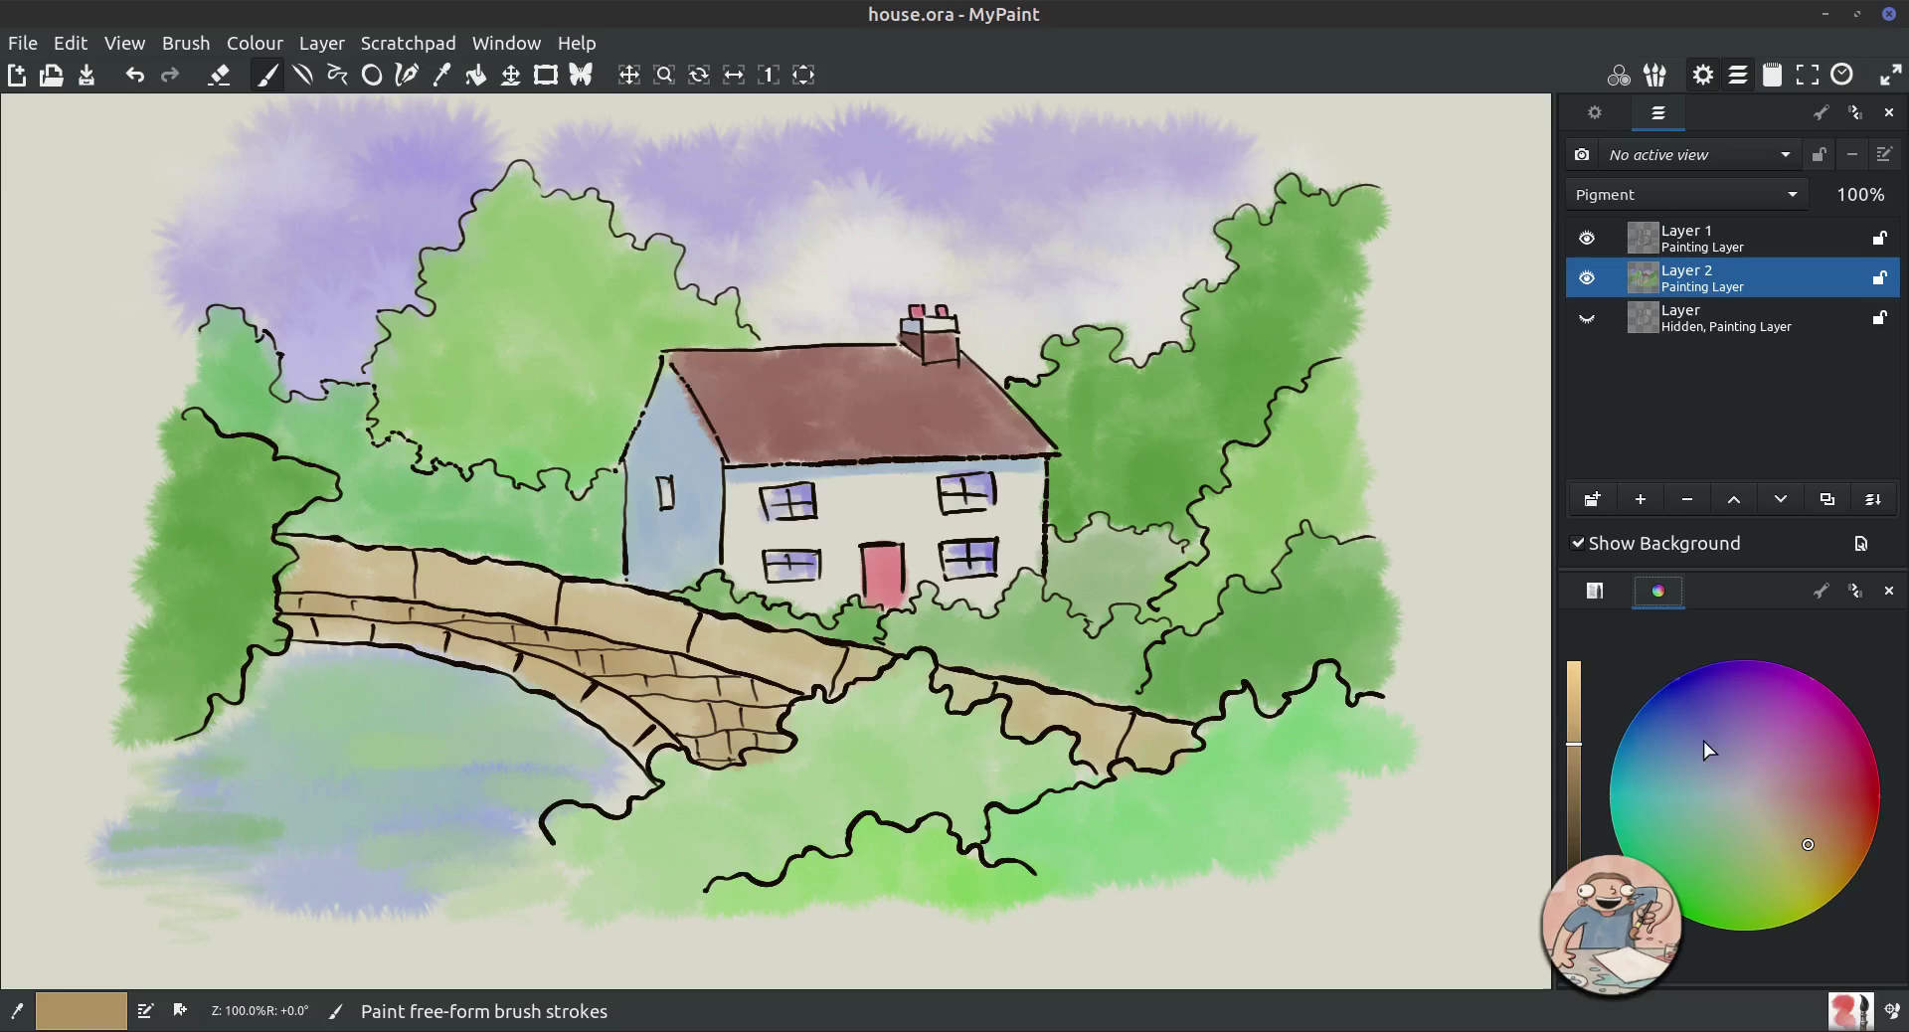
{"action": "left_click", "coordinate": [1572, 755]}
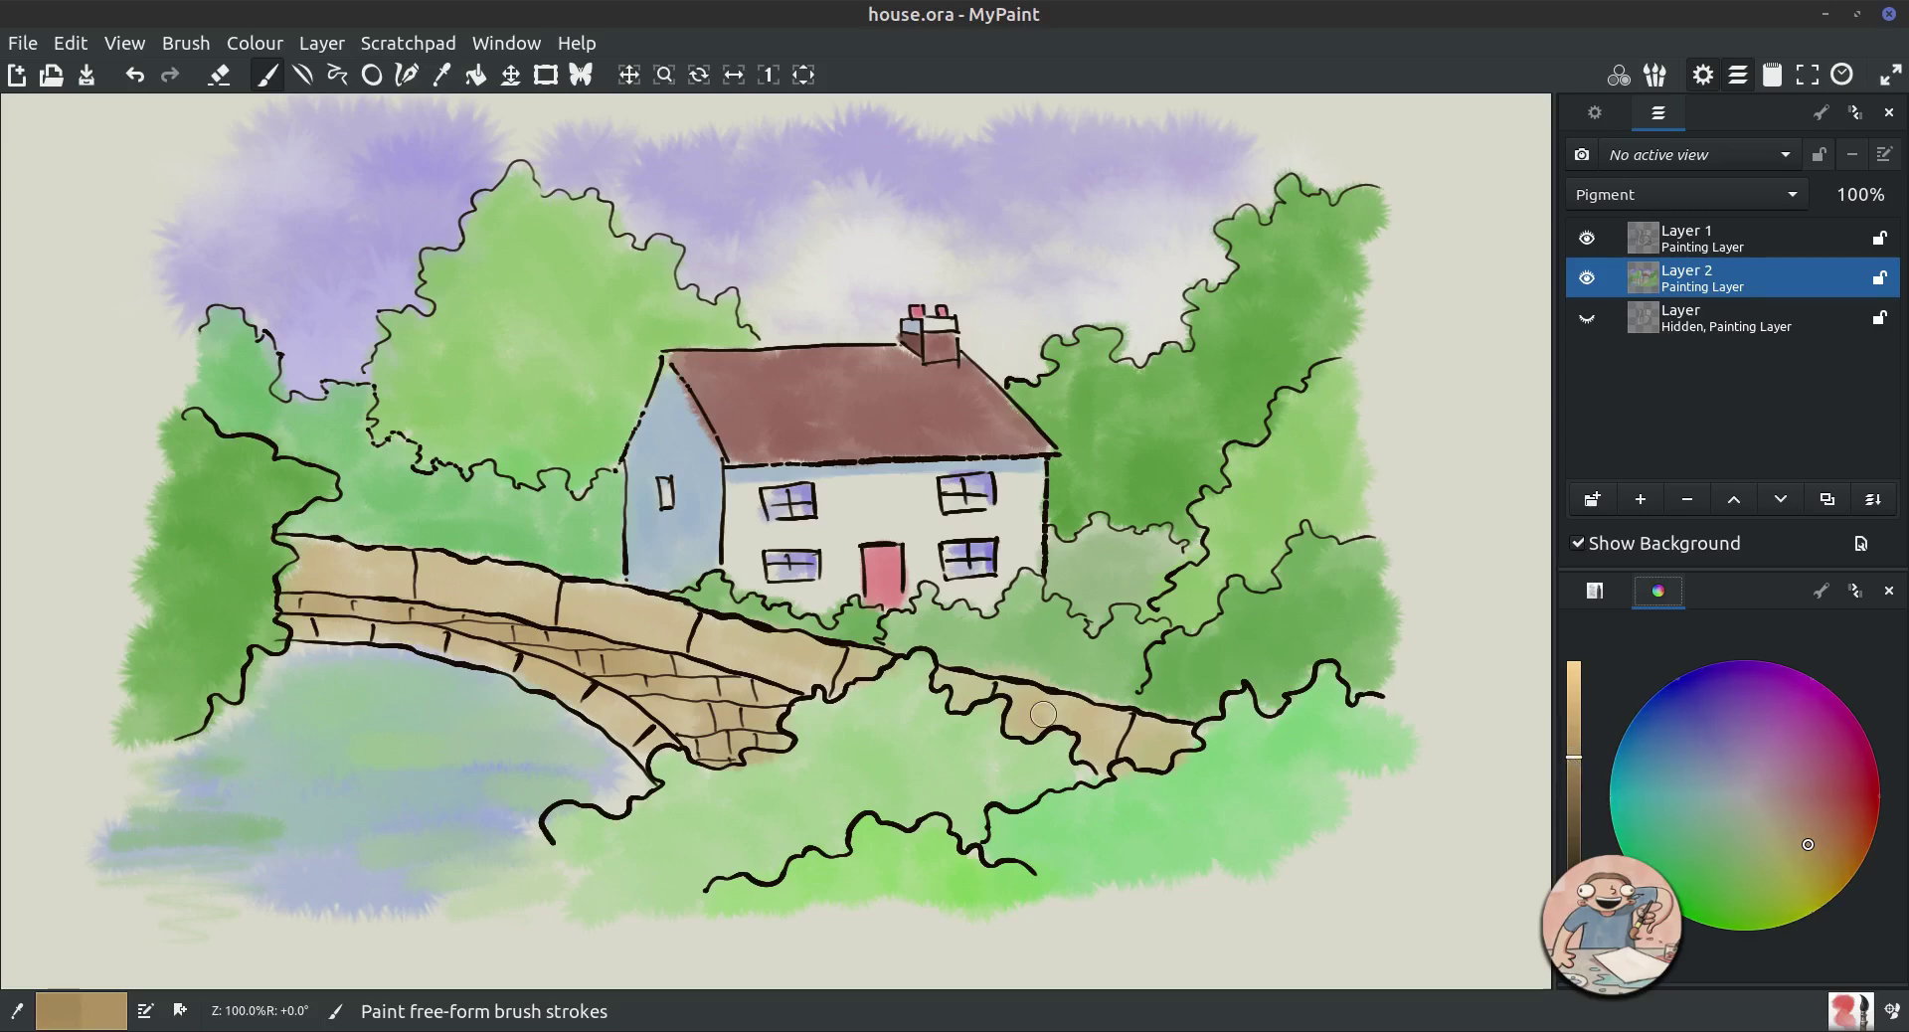
{"action": "mouse_move", "coordinate": [383, 573]}
{"action": "left_mouse_down"}
{"action": "mouse_move", "coordinate": [578, 594]}
{"action": "mouse_move", "coordinate": [522, 614]}
{"action": "mouse_move", "coordinate": [647, 611]}
{"action": "mouse_move", "coordinate": [865, 670]}
{"action": "mouse_move", "coordinate": [808, 675]}
{"action": "mouse_move", "coordinate": [1075, 700]}
{"action": "mouse_move", "coordinate": [1036, 690]}
{"action": "mouse_move", "coordinate": [1168, 741]}
{"action": "mouse_move", "coordinate": [1038, 715]}
{"action": "mouse_move", "coordinate": [1034, 754]}
{"action": "left_mouse_up"}
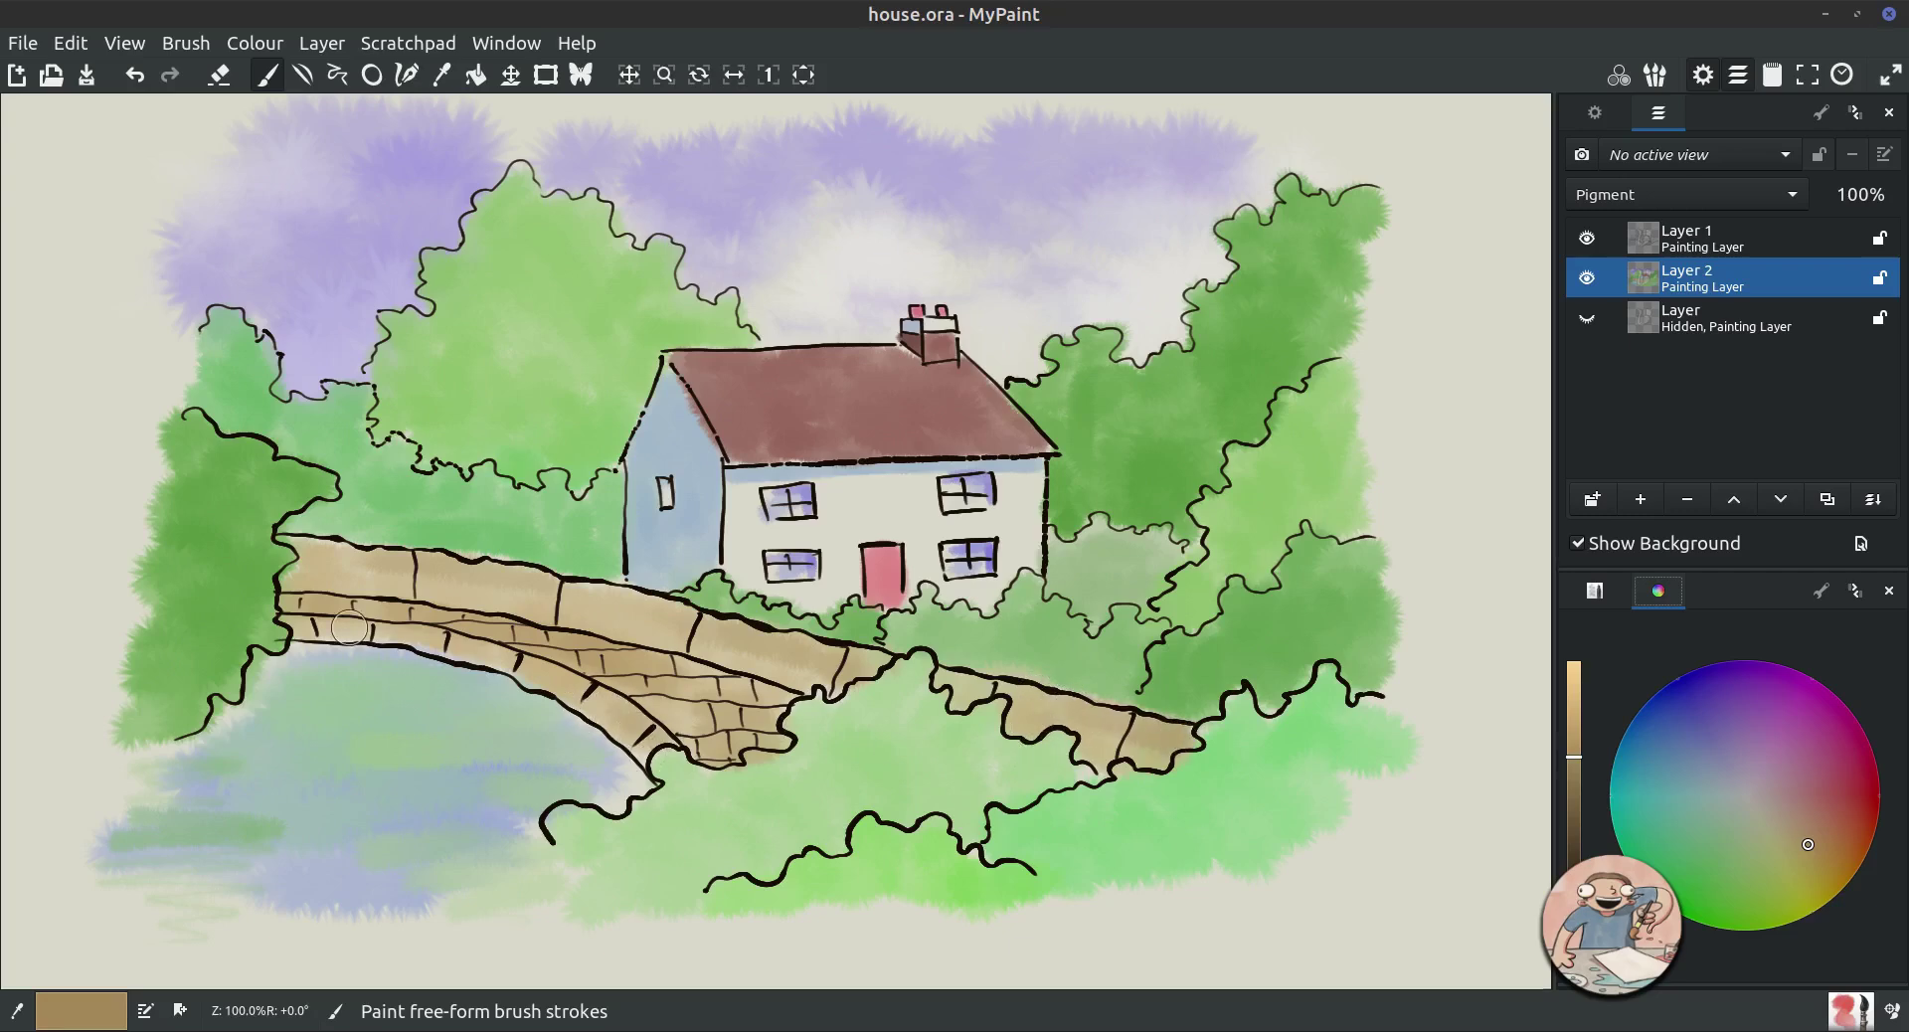
{"action": "mouse_move", "coordinate": [315, 551]}
{"action": "left_mouse_down"}
{"action": "mouse_move", "coordinate": [288, 545]}
{"action": "mouse_move", "coordinate": [318, 576]}
{"action": "mouse_move", "coordinate": [299, 567]}
{"action": "mouse_move", "coordinate": [290, 603]}
{"action": "left_mouse_up"}
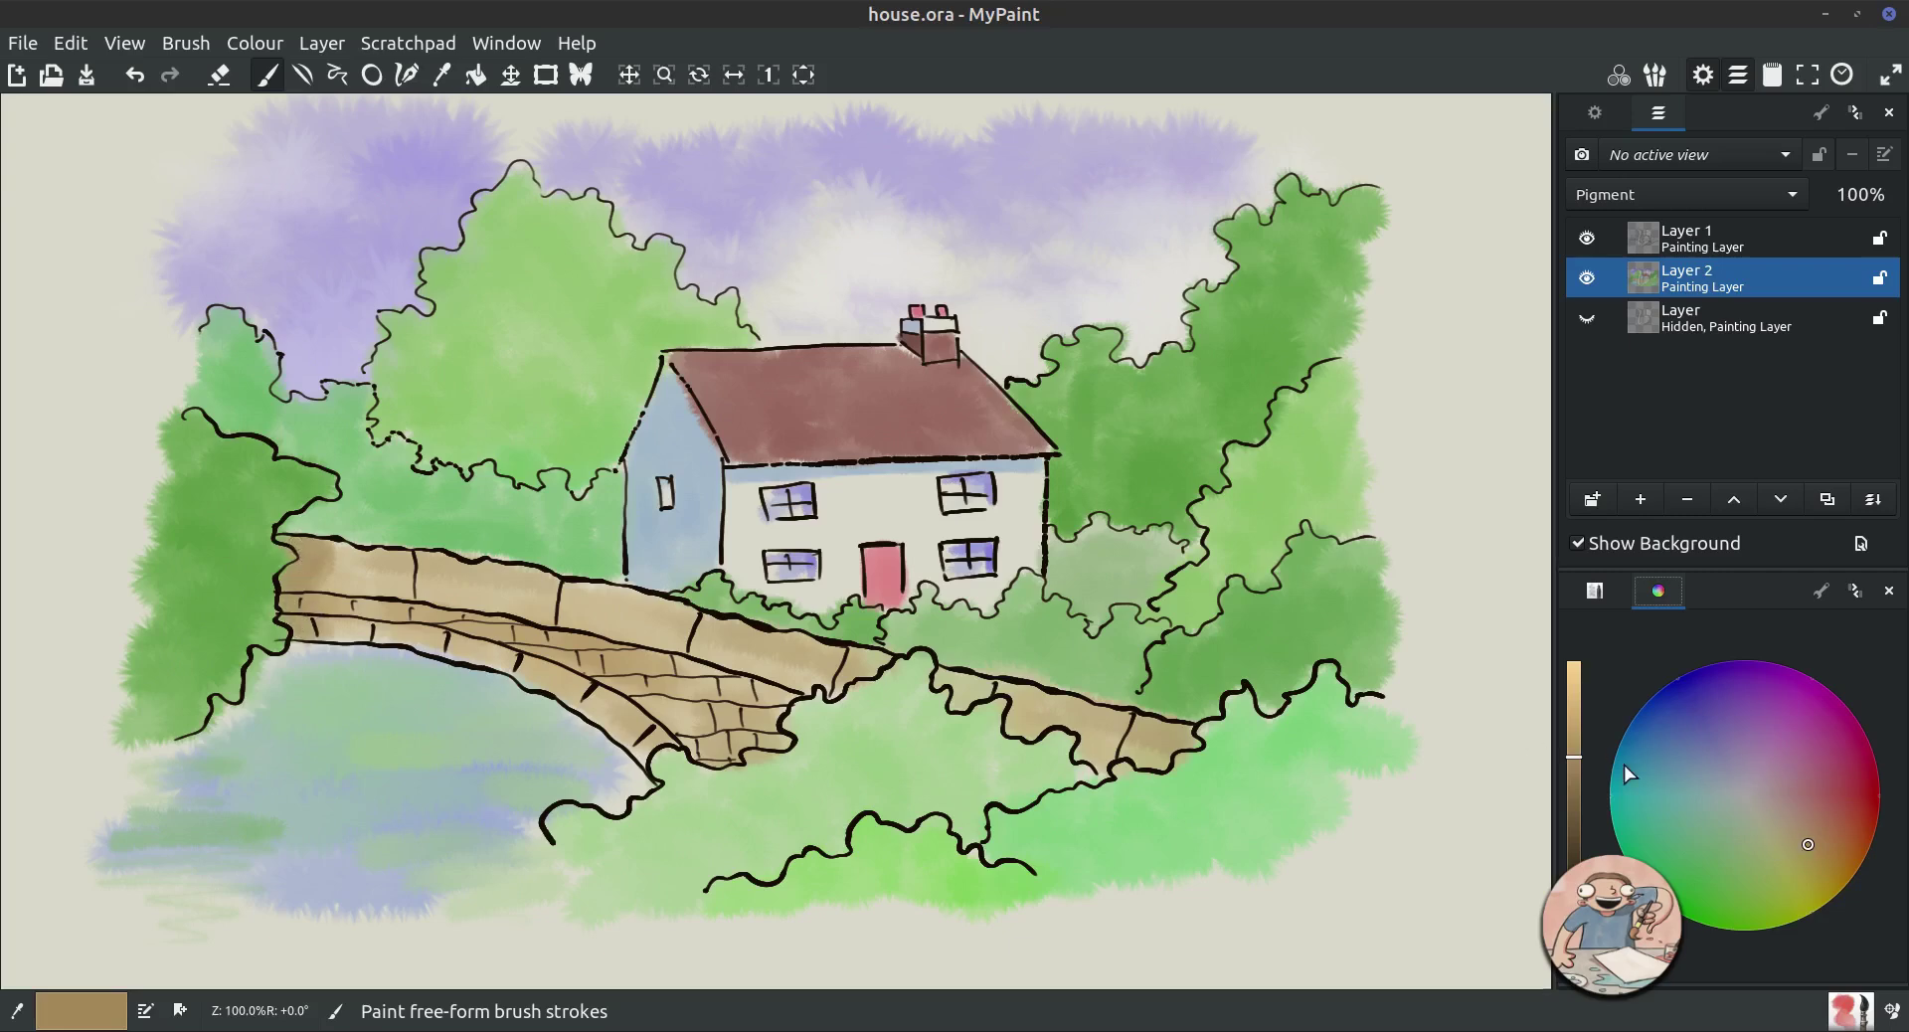
Deepen the shadows at the bridge's left end and on its right section behind the bush with a darker brown.
{"action": "left_click", "coordinate": [1575, 769]}
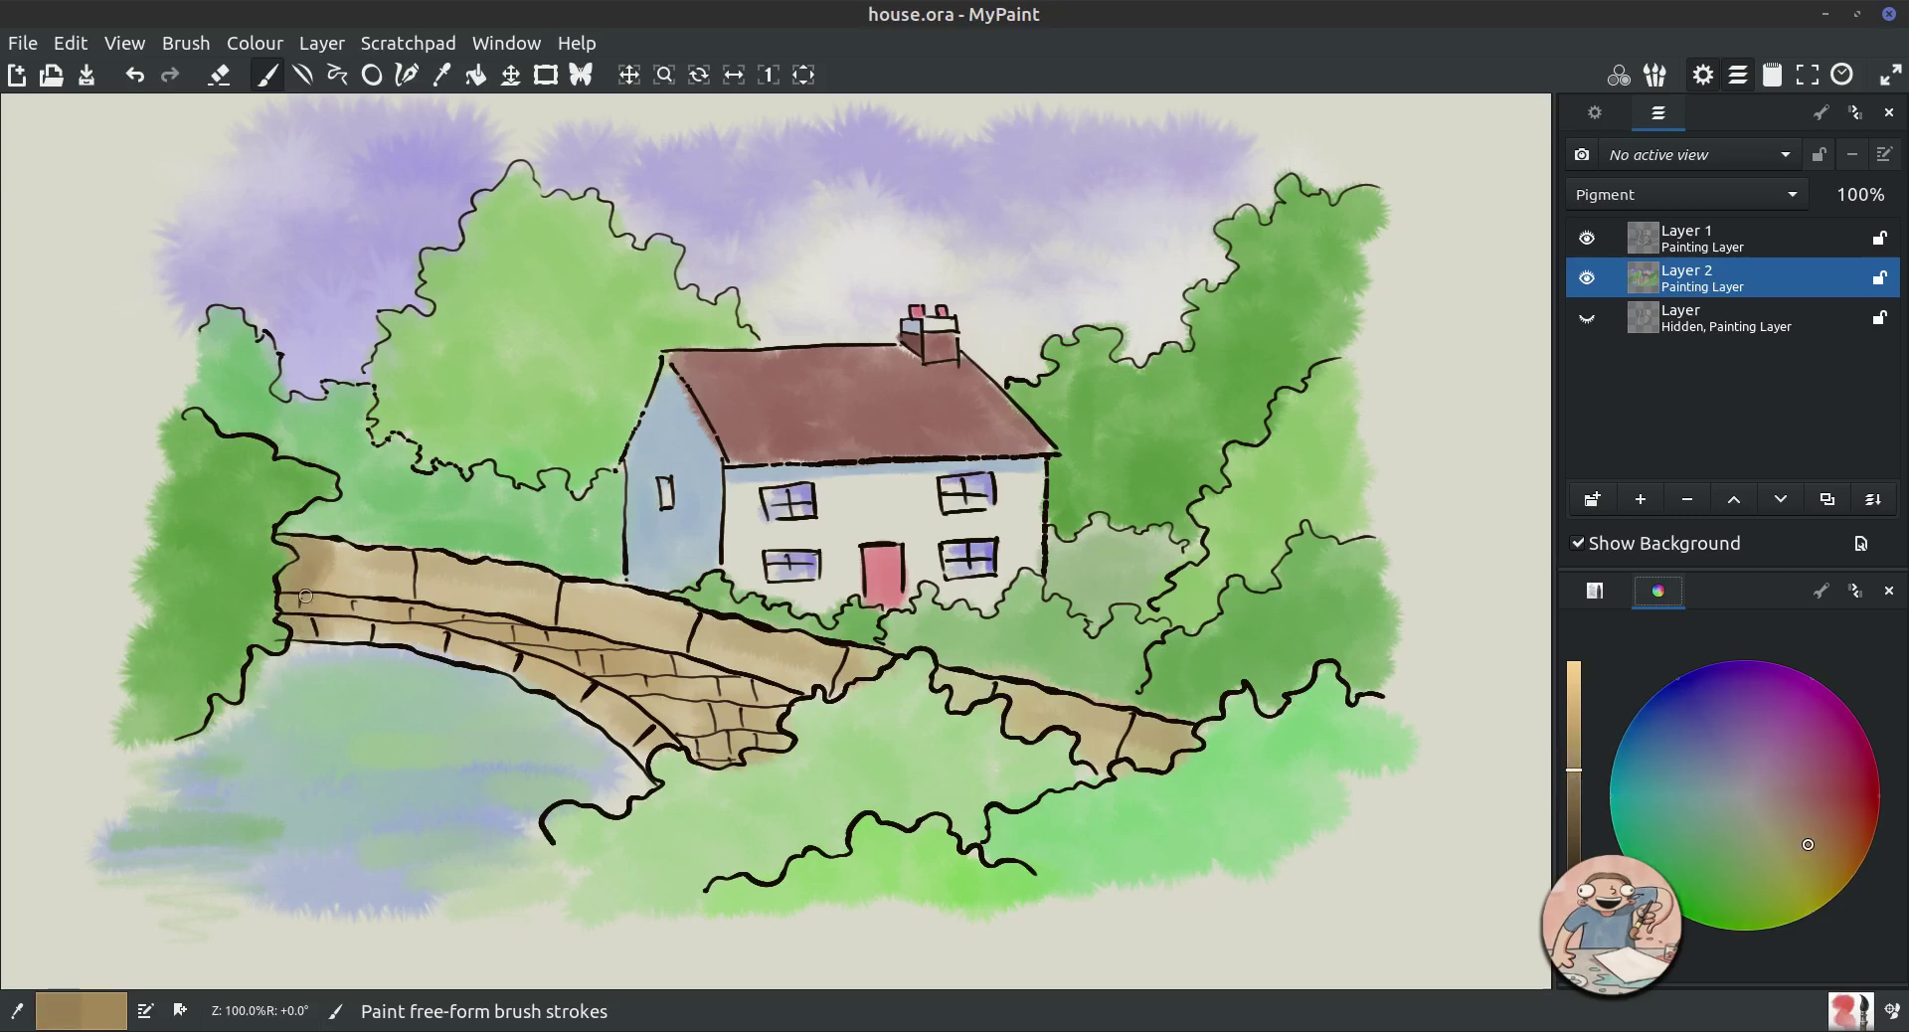
{"action": "left_click_drag", "start_coordinate": [305, 596], "coordinate": [309, 614]}
{"action": "left_click_drag", "start_coordinate": [967, 685], "coordinate": [1106, 766]}
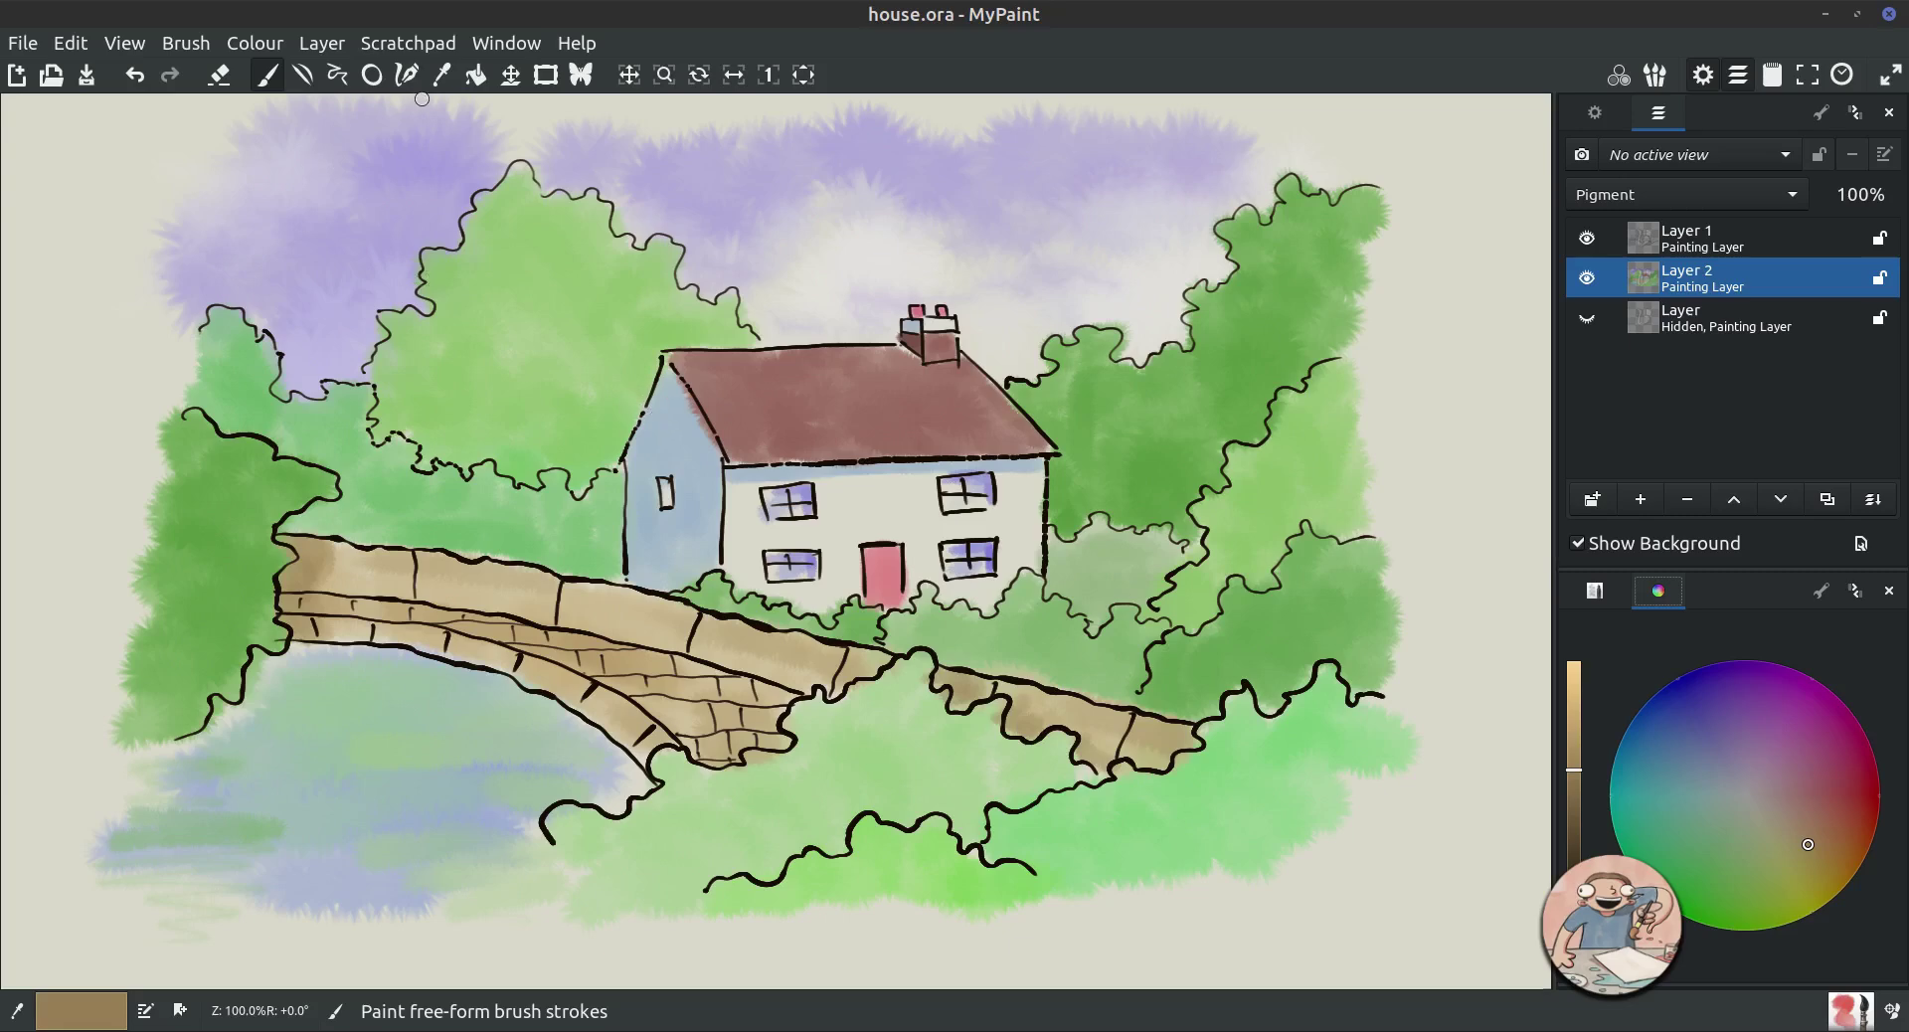
Shade the left and lower parts of the large tree left of the house with a darker version of its sampled green.
{"action": "left_click", "coordinate": [441, 75]}
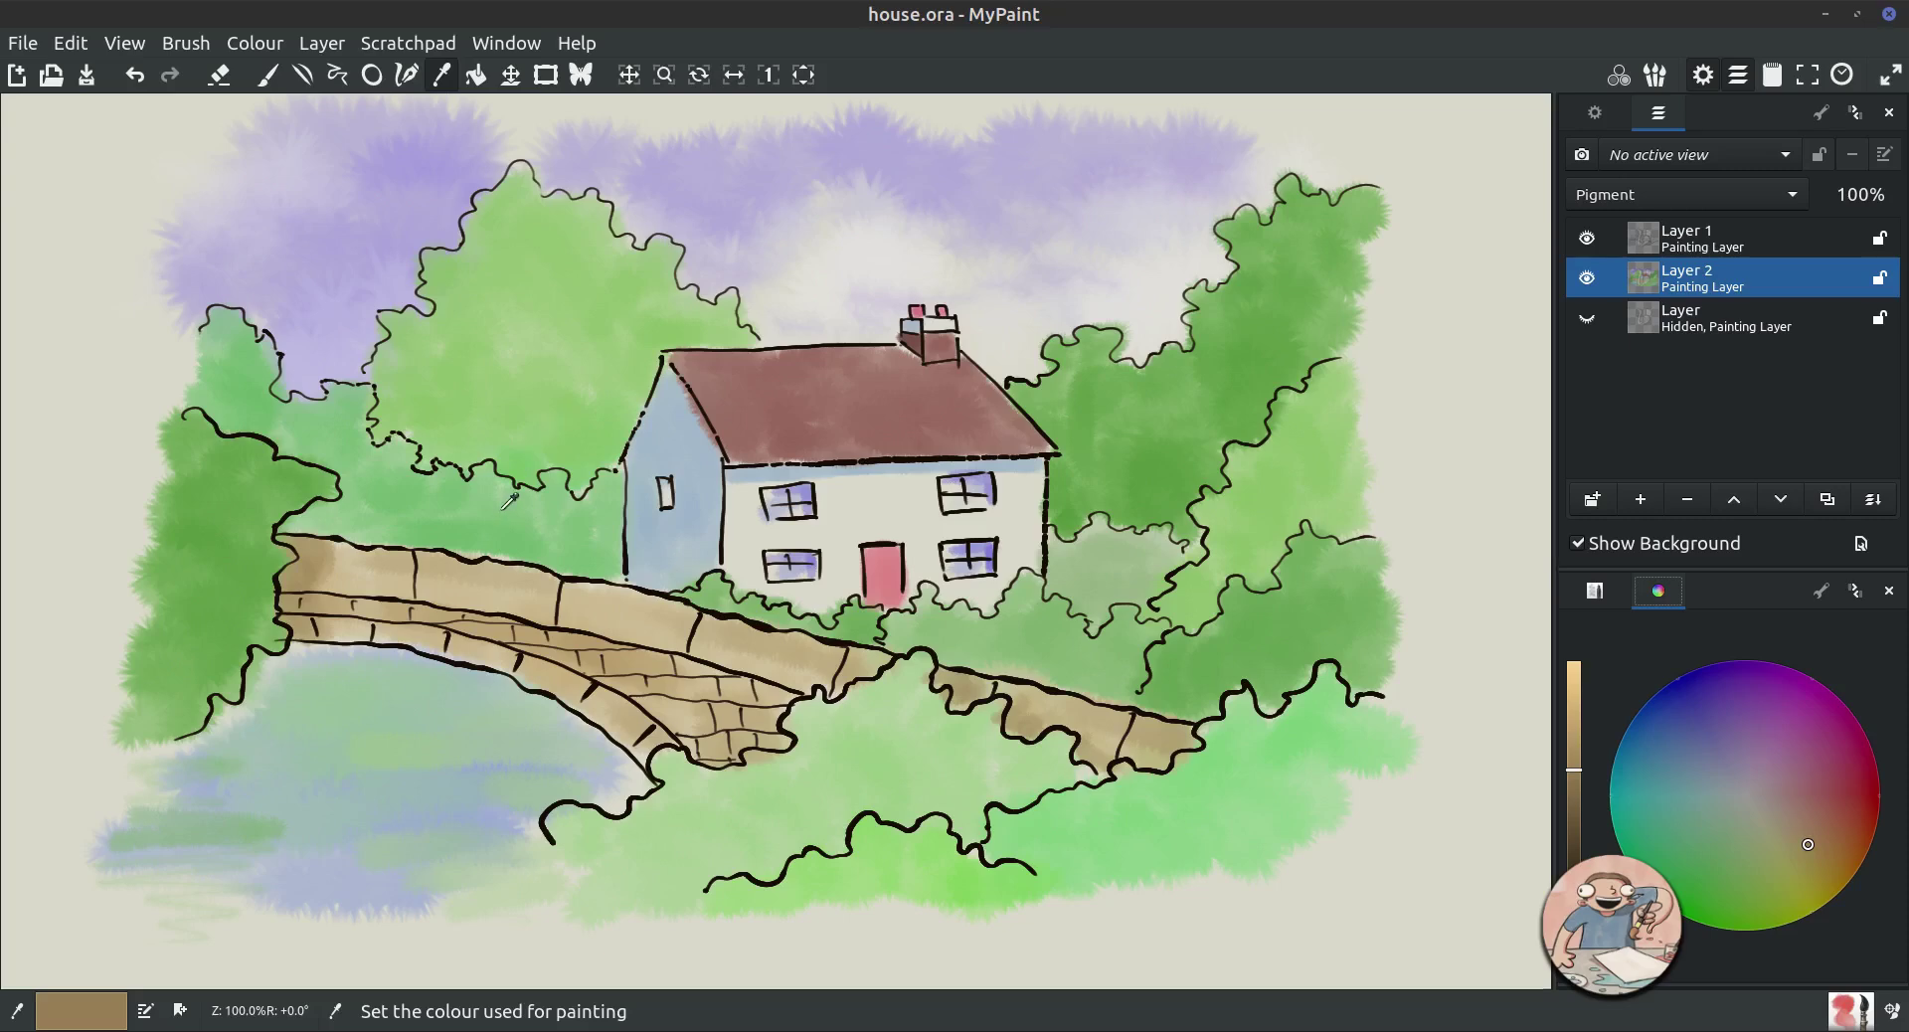
{"action": "left_click", "coordinate": [518, 414]}
{"action": "left_click", "coordinate": [1575, 766]}
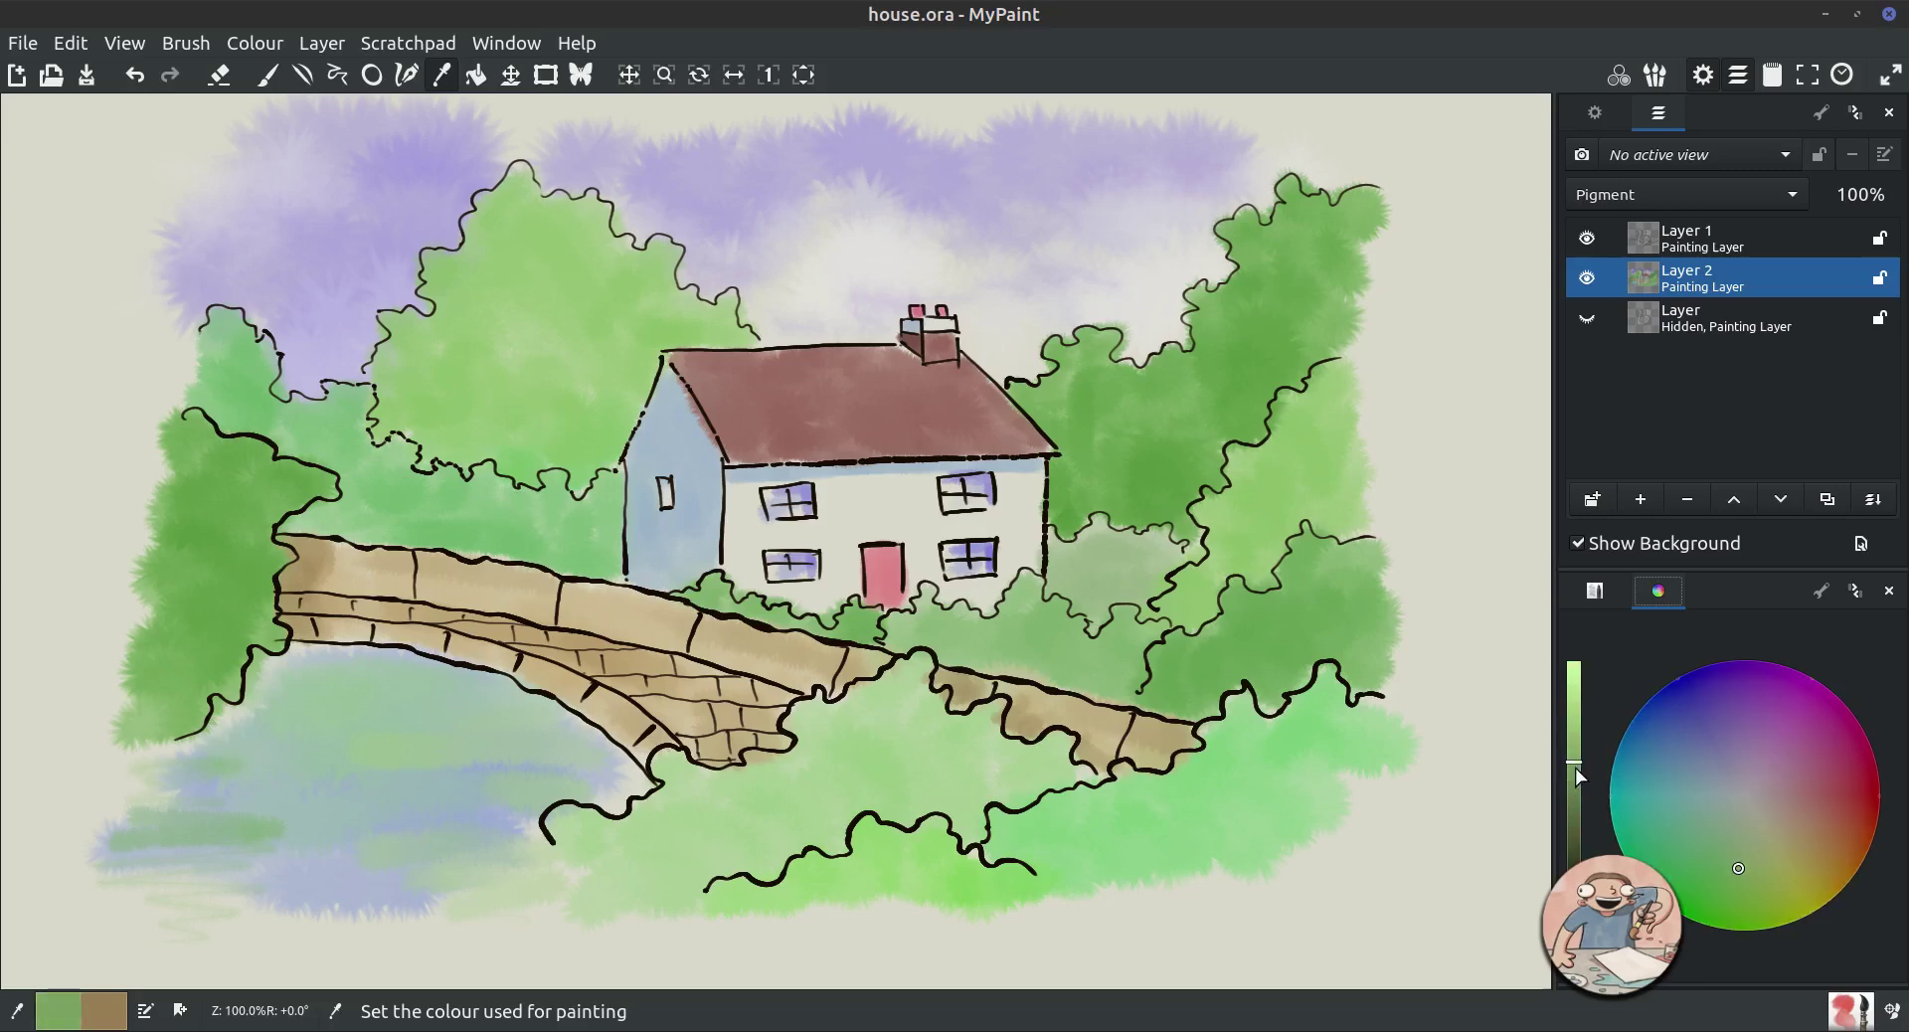
{"action": "left_click", "coordinate": [268, 76]}
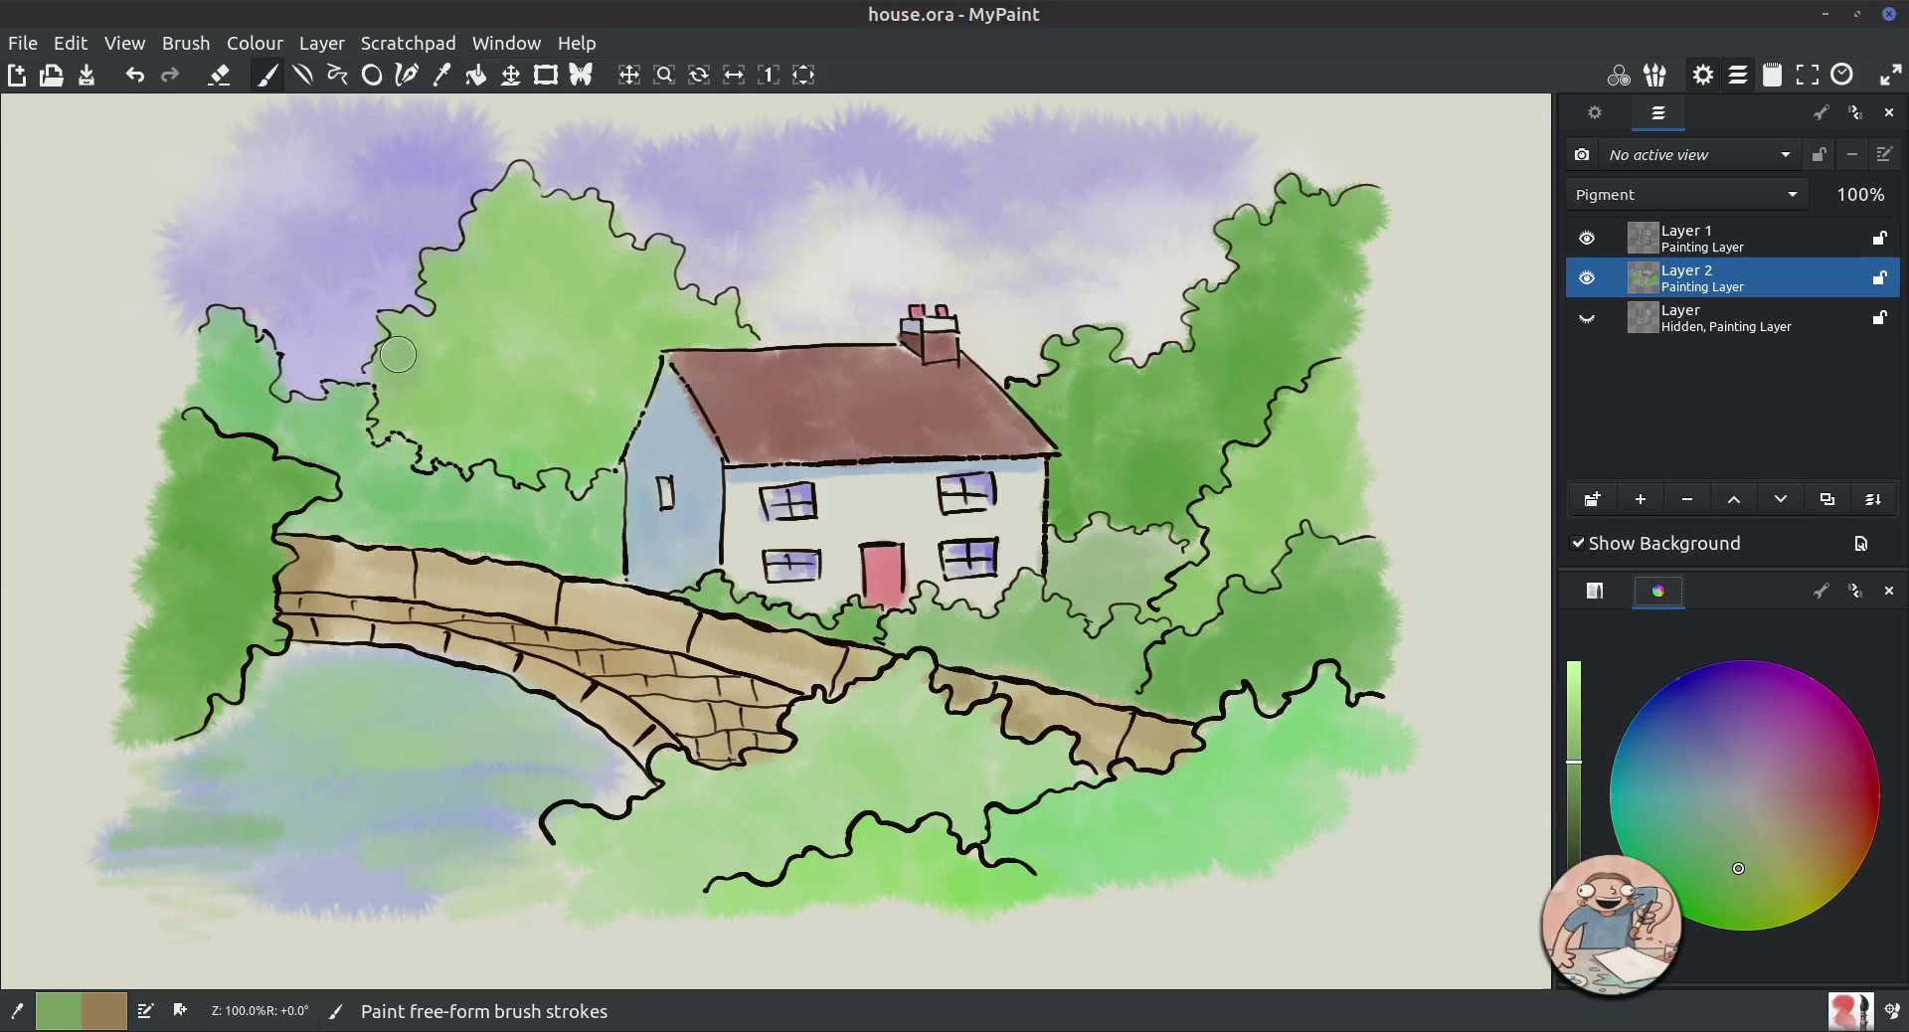
{"action": "mouse_move", "coordinate": [397, 354]}
{"action": "left_mouse_down"}
{"action": "mouse_move", "coordinate": [437, 469]}
{"action": "mouse_move", "coordinate": [464, 436]}
{"action": "mouse_move", "coordinate": [520, 460]}
{"action": "mouse_move", "coordinate": [488, 425]}
{"action": "left_mouse_up"}
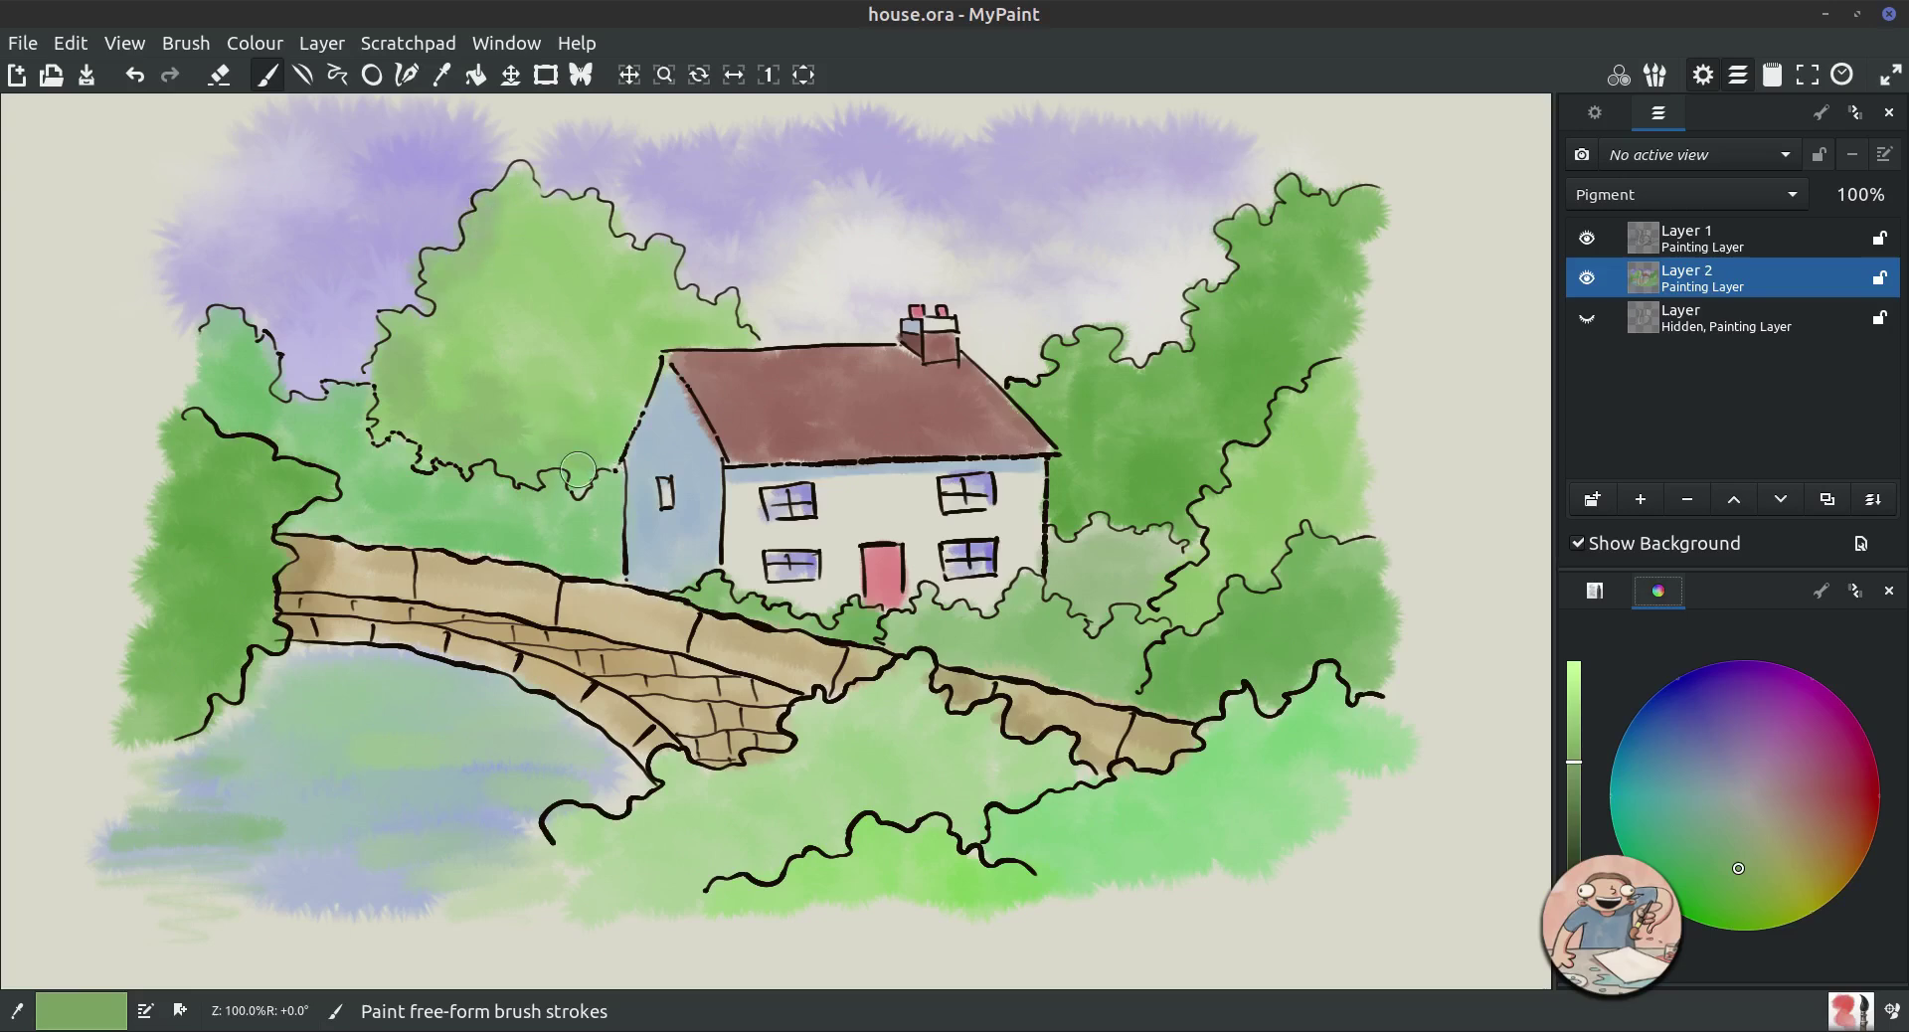
Shade the dark tree right of the house with patches of a darker version of its sampled green, up to its crown.
{"action": "left_click", "coordinate": [441, 75]}
{"action": "left_click", "coordinate": [1122, 460]}
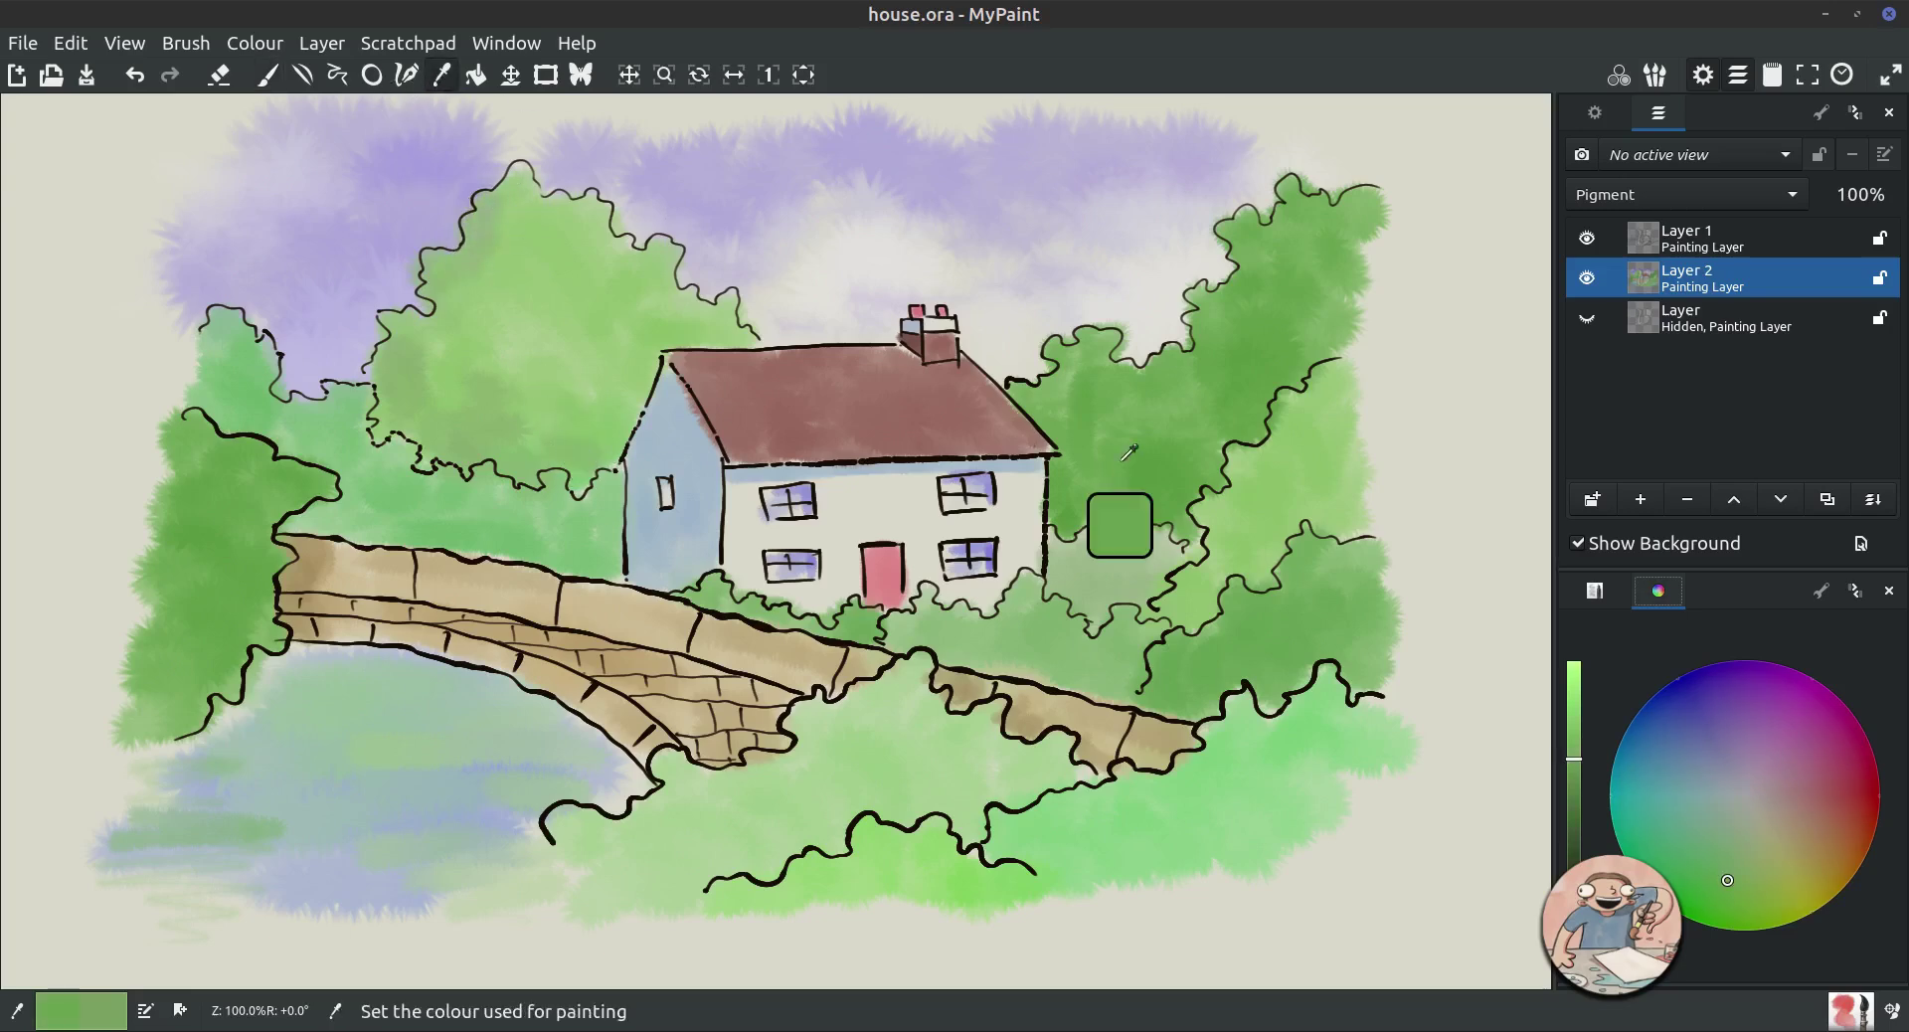
{"action": "left_click", "coordinate": [267, 76]}
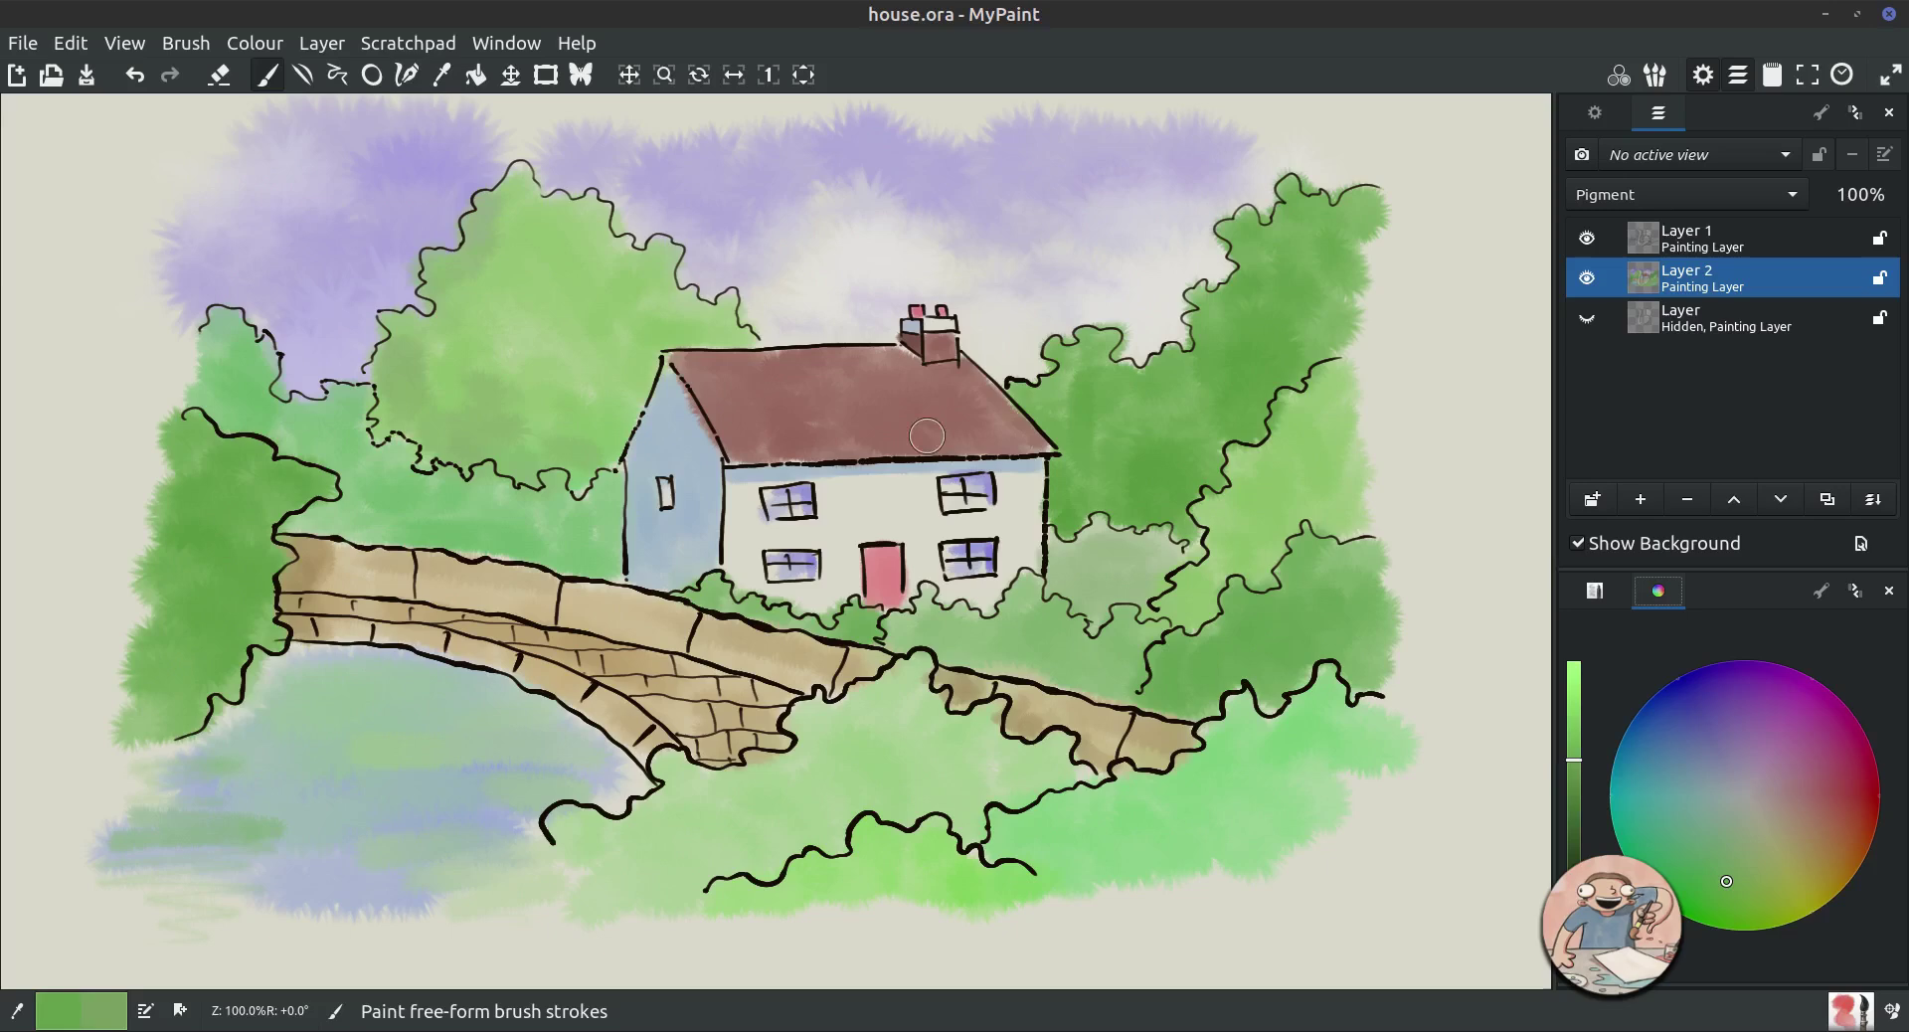
{"action": "left_click", "coordinate": [1574, 803]}
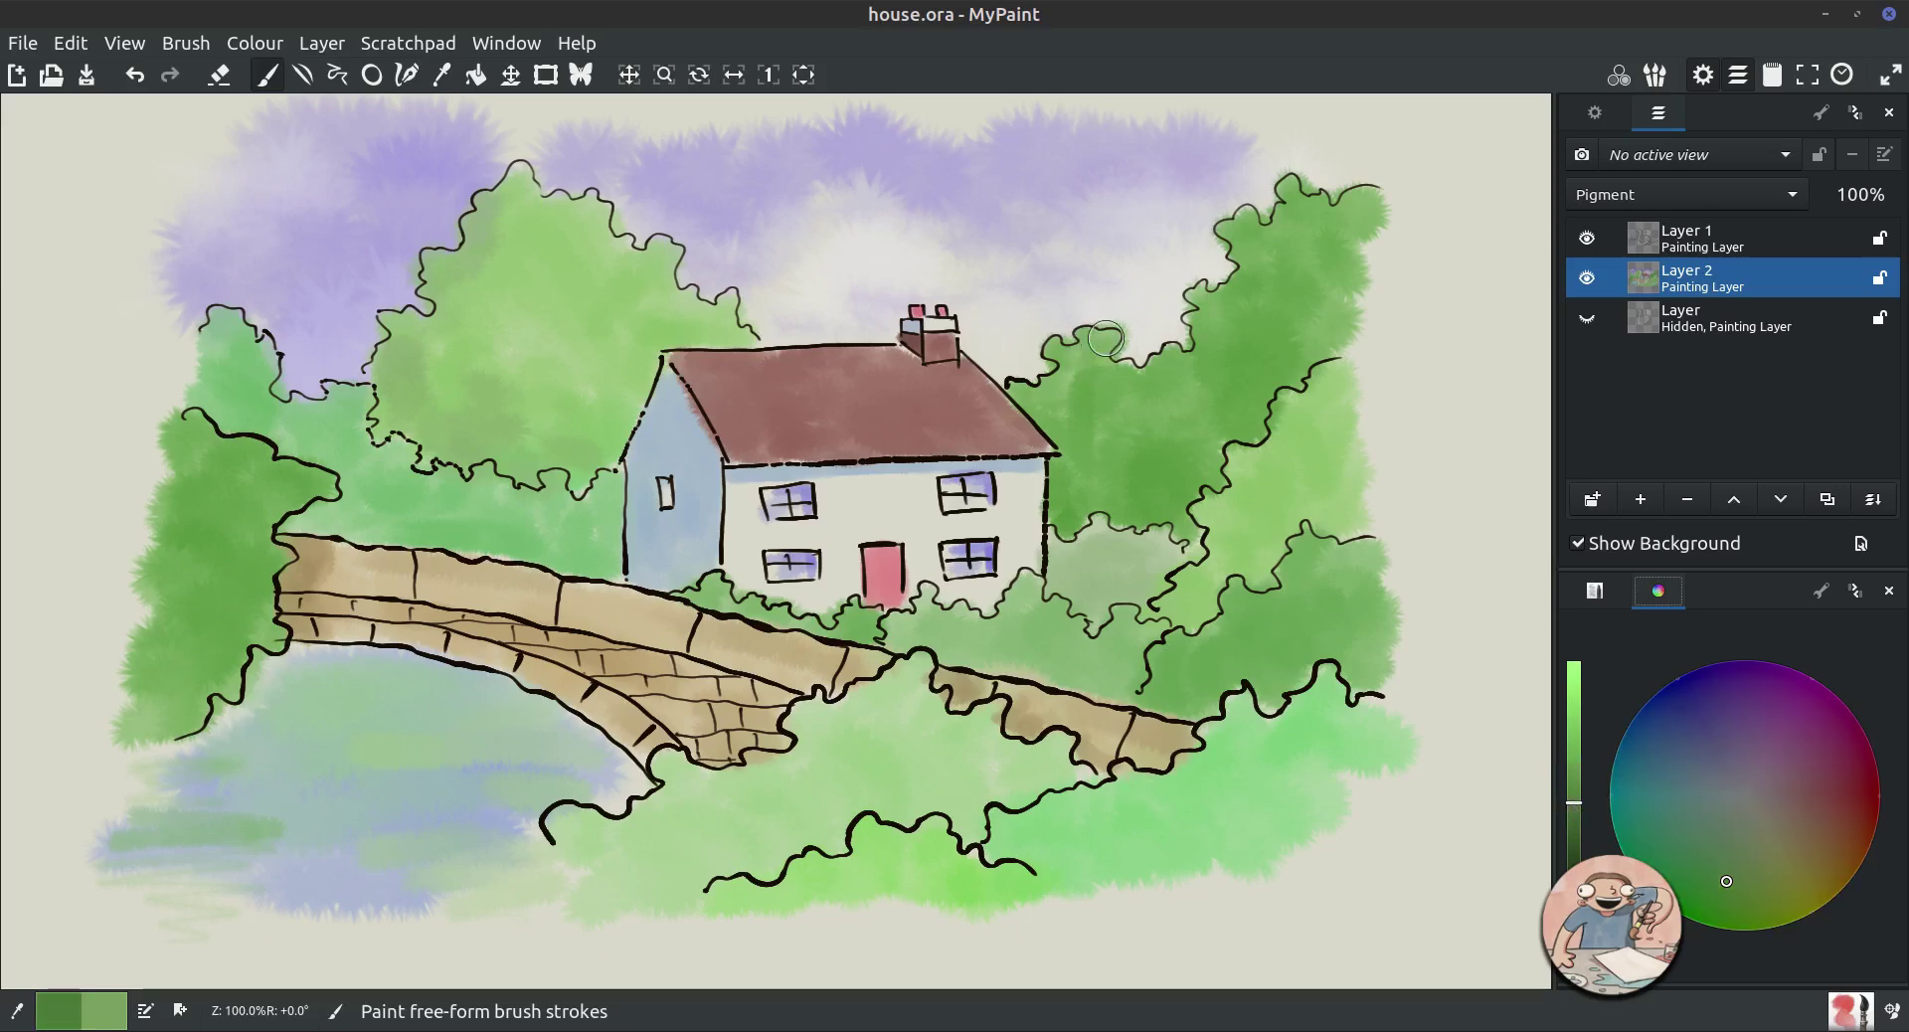
{"action": "mouse_move", "coordinate": [1104, 339]}
{"action": "left_mouse_down"}
{"action": "mouse_move", "coordinate": [1079, 366]}
{"action": "mouse_move", "coordinate": [1055, 351]}
{"action": "mouse_move", "coordinate": [1056, 395]}
{"action": "mouse_move", "coordinate": [1024, 394]}
{"action": "mouse_move", "coordinate": [1083, 379]}
{"action": "mouse_move", "coordinate": [1071, 523]}
{"action": "mouse_move", "coordinate": [1069, 473]}
{"action": "mouse_move", "coordinate": [1131, 516]}
{"action": "mouse_move", "coordinate": [1096, 427]}
{"action": "mouse_move", "coordinate": [1182, 526]}
{"action": "mouse_move", "coordinate": [1239, 420]}
{"action": "mouse_move", "coordinate": [1220, 362]}
{"action": "left_mouse_up"}
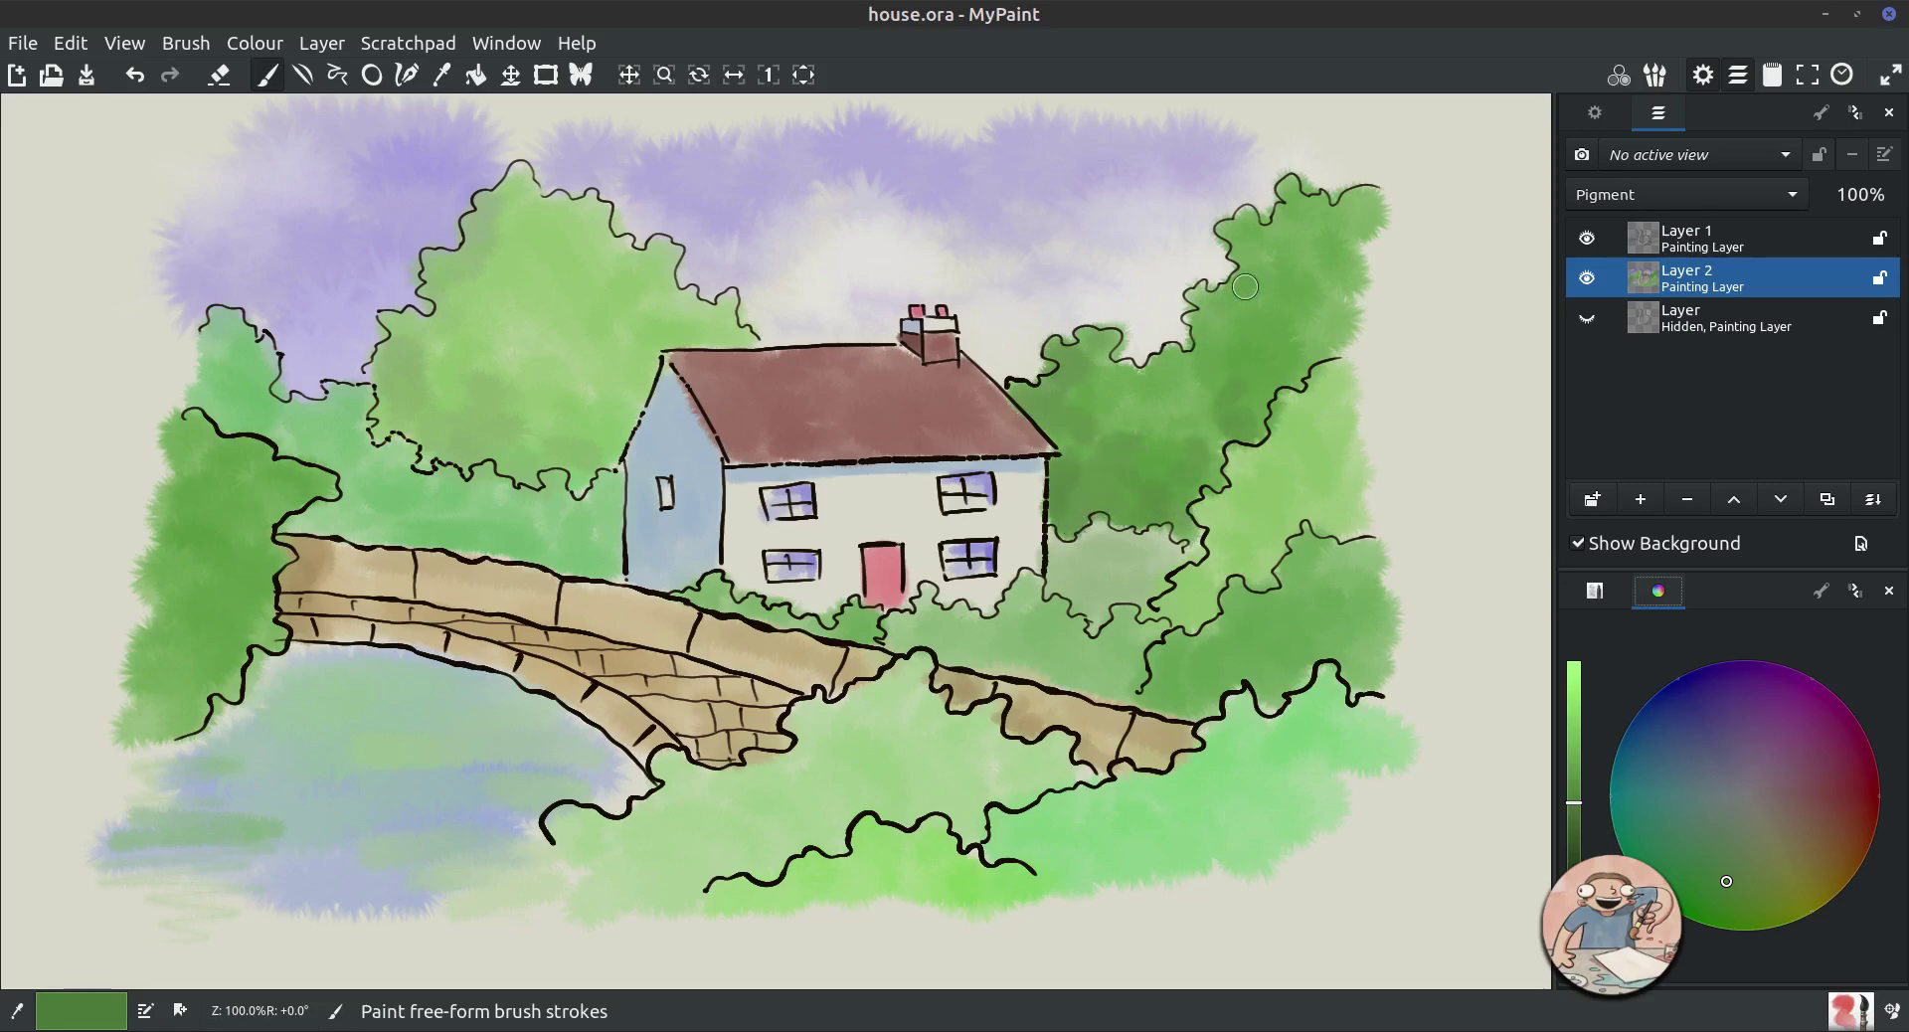
{"action": "mouse_move", "coordinate": [1245, 287]}
{"action": "left_mouse_down"}
{"action": "mouse_move", "coordinate": [1249, 223]}
{"action": "mouse_move", "coordinate": [1270, 246]}
{"action": "mouse_move", "coordinate": [1317, 204]}
{"action": "left_mouse_up"}
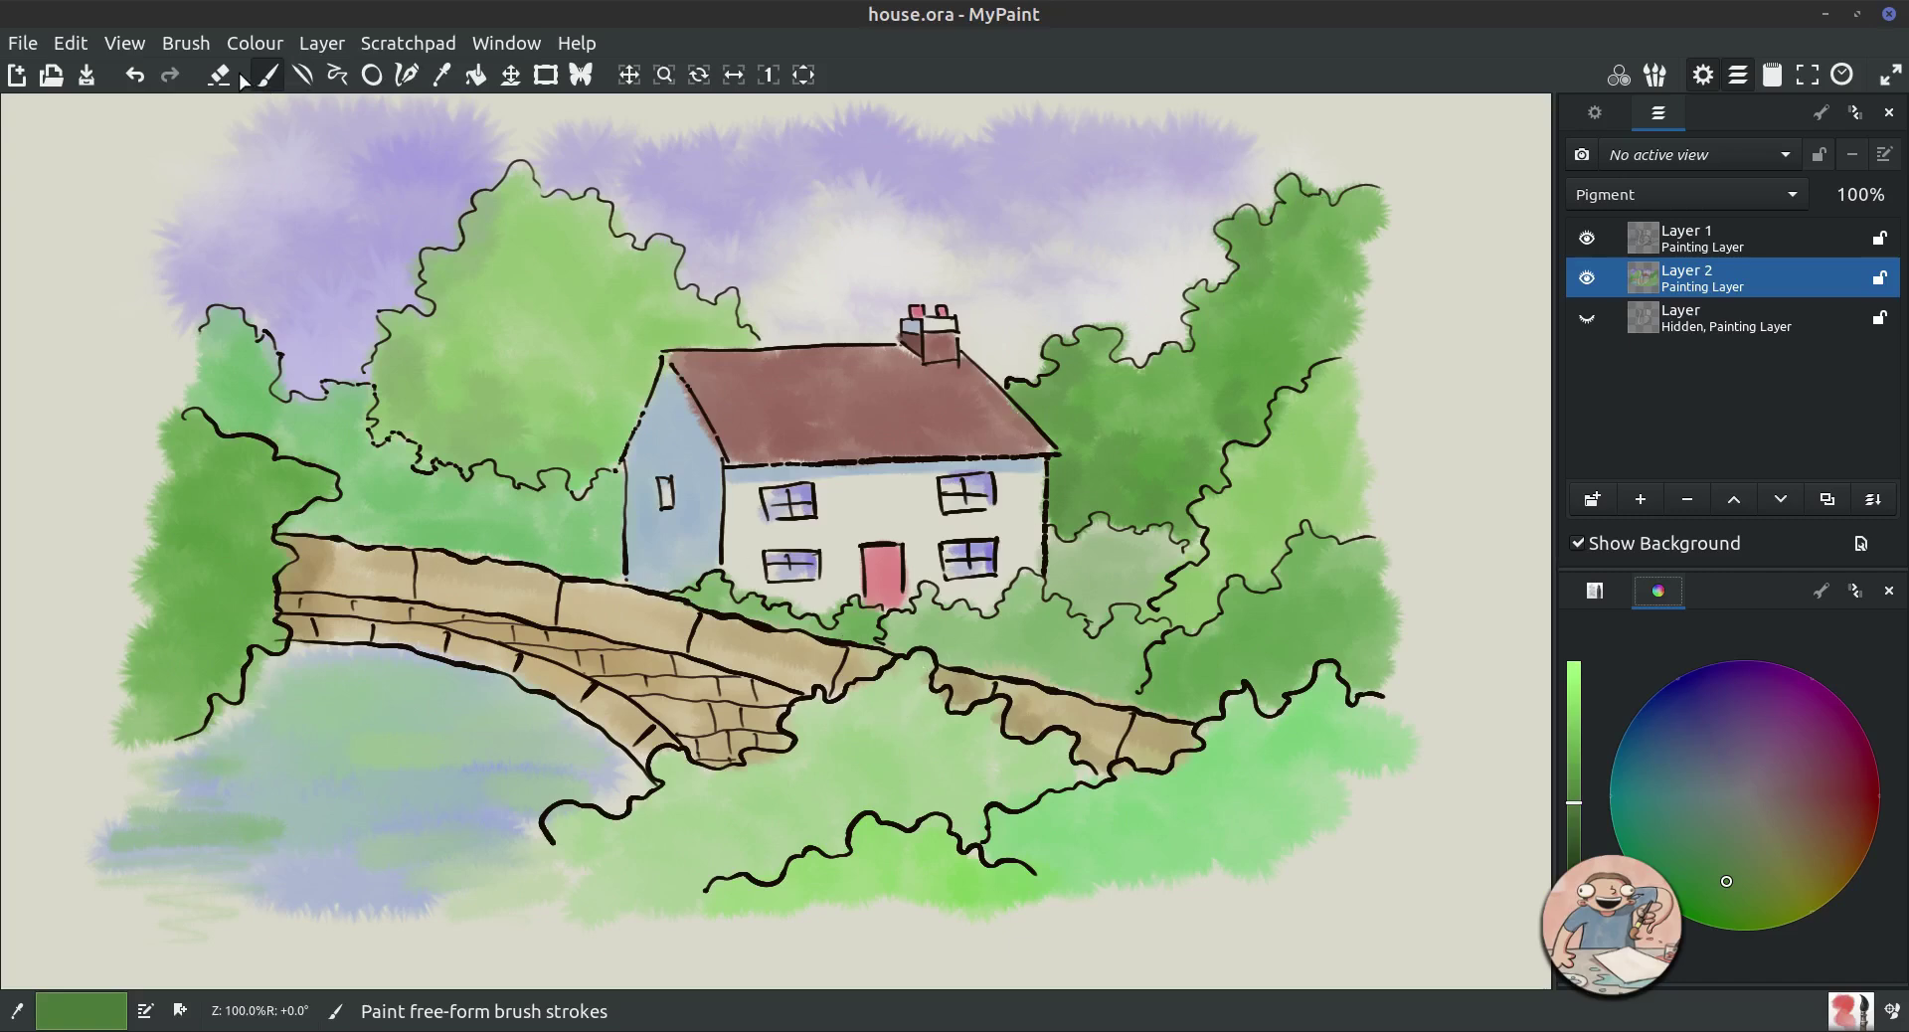
Shade the small bush just right of the house with a darker version of its sampled grey-green.
{"action": "left_click", "coordinate": [439, 76]}
{"action": "left_click", "coordinate": [1132, 558]}
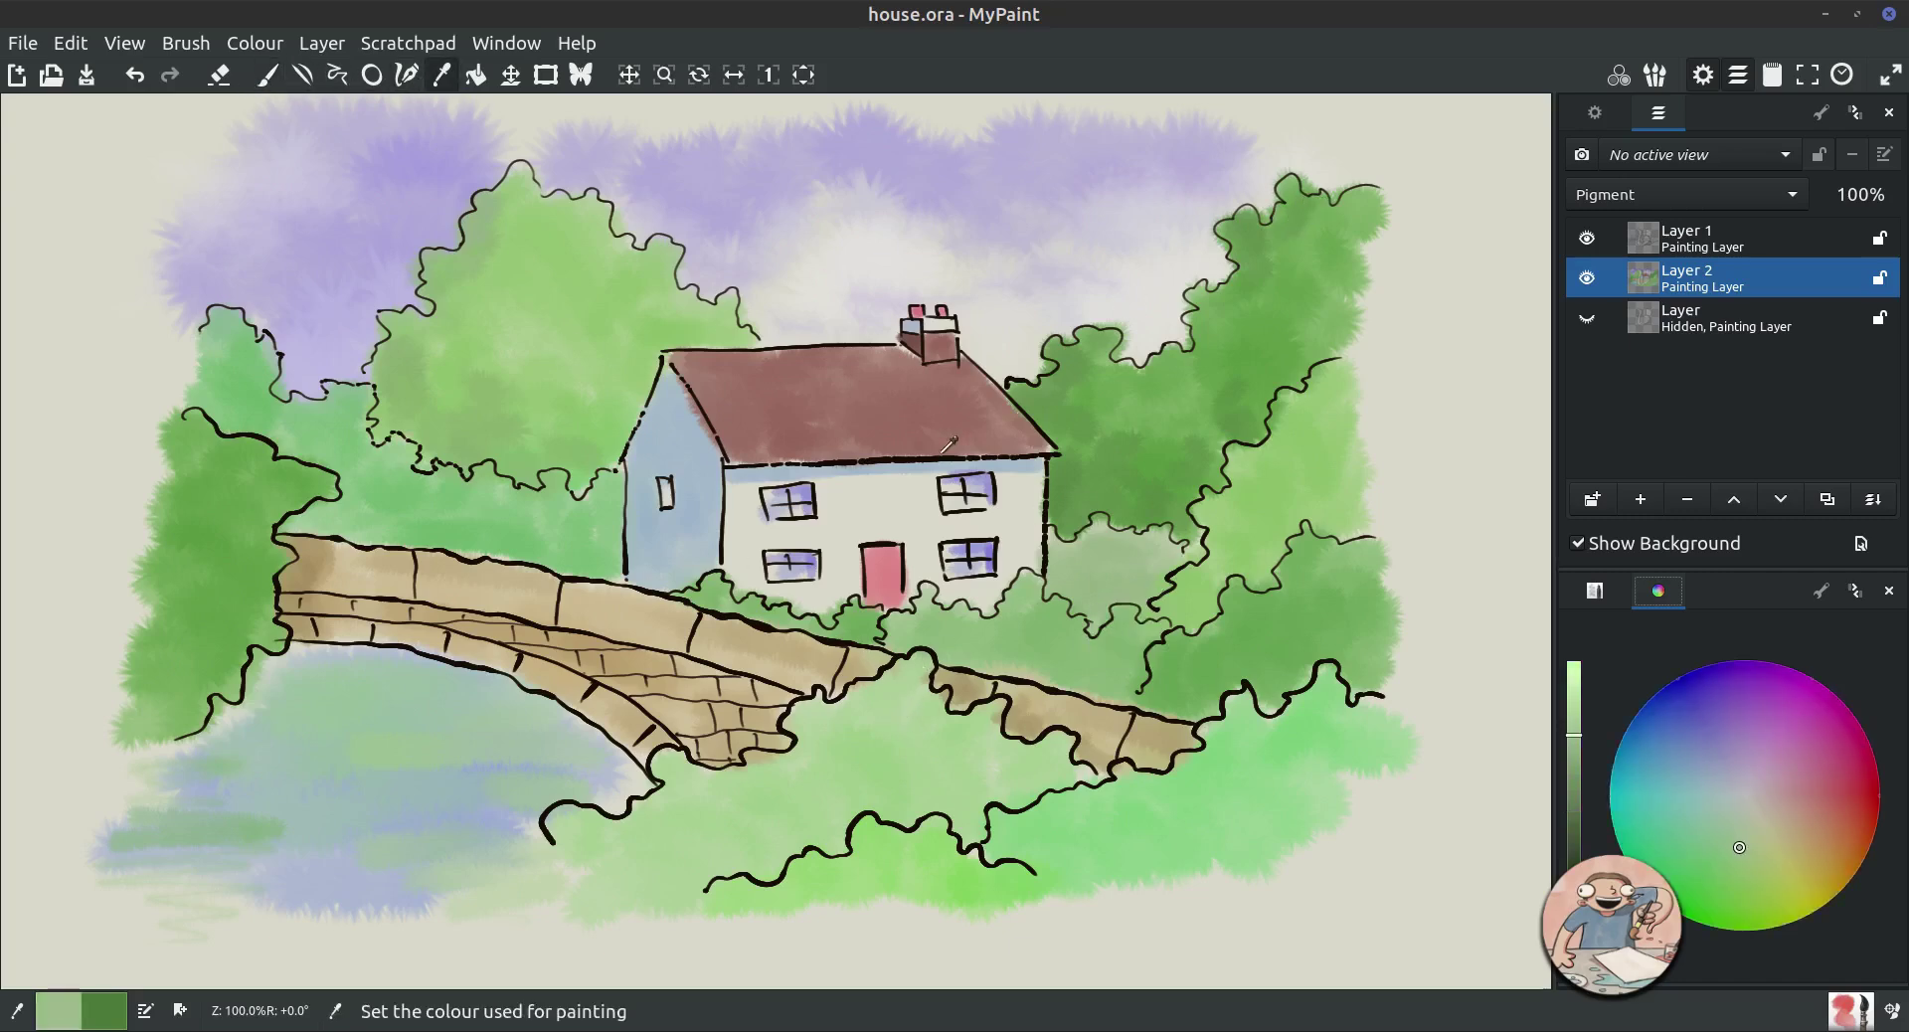
{"action": "left_click", "coordinate": [266, 75]}
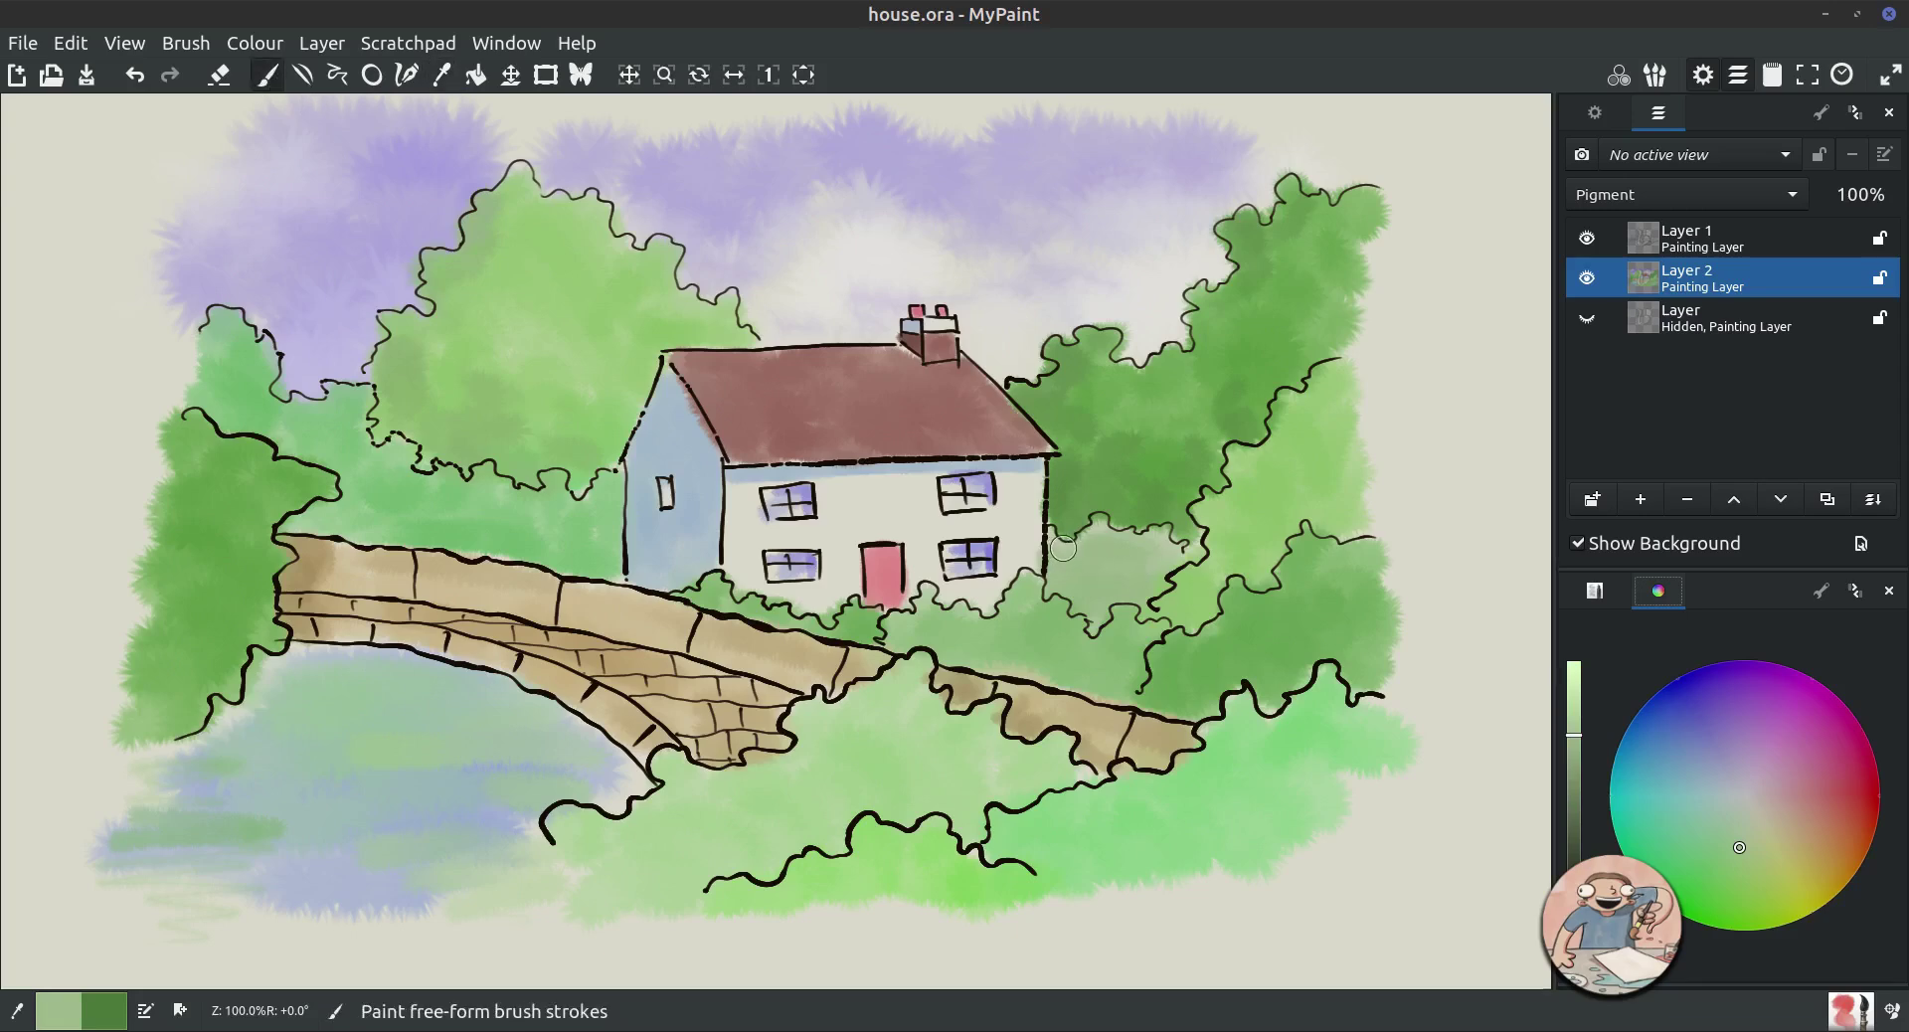
{"action": "left_click_drag", "start_coordinate": [1063, 548], "coordinate": [1057, 553]}
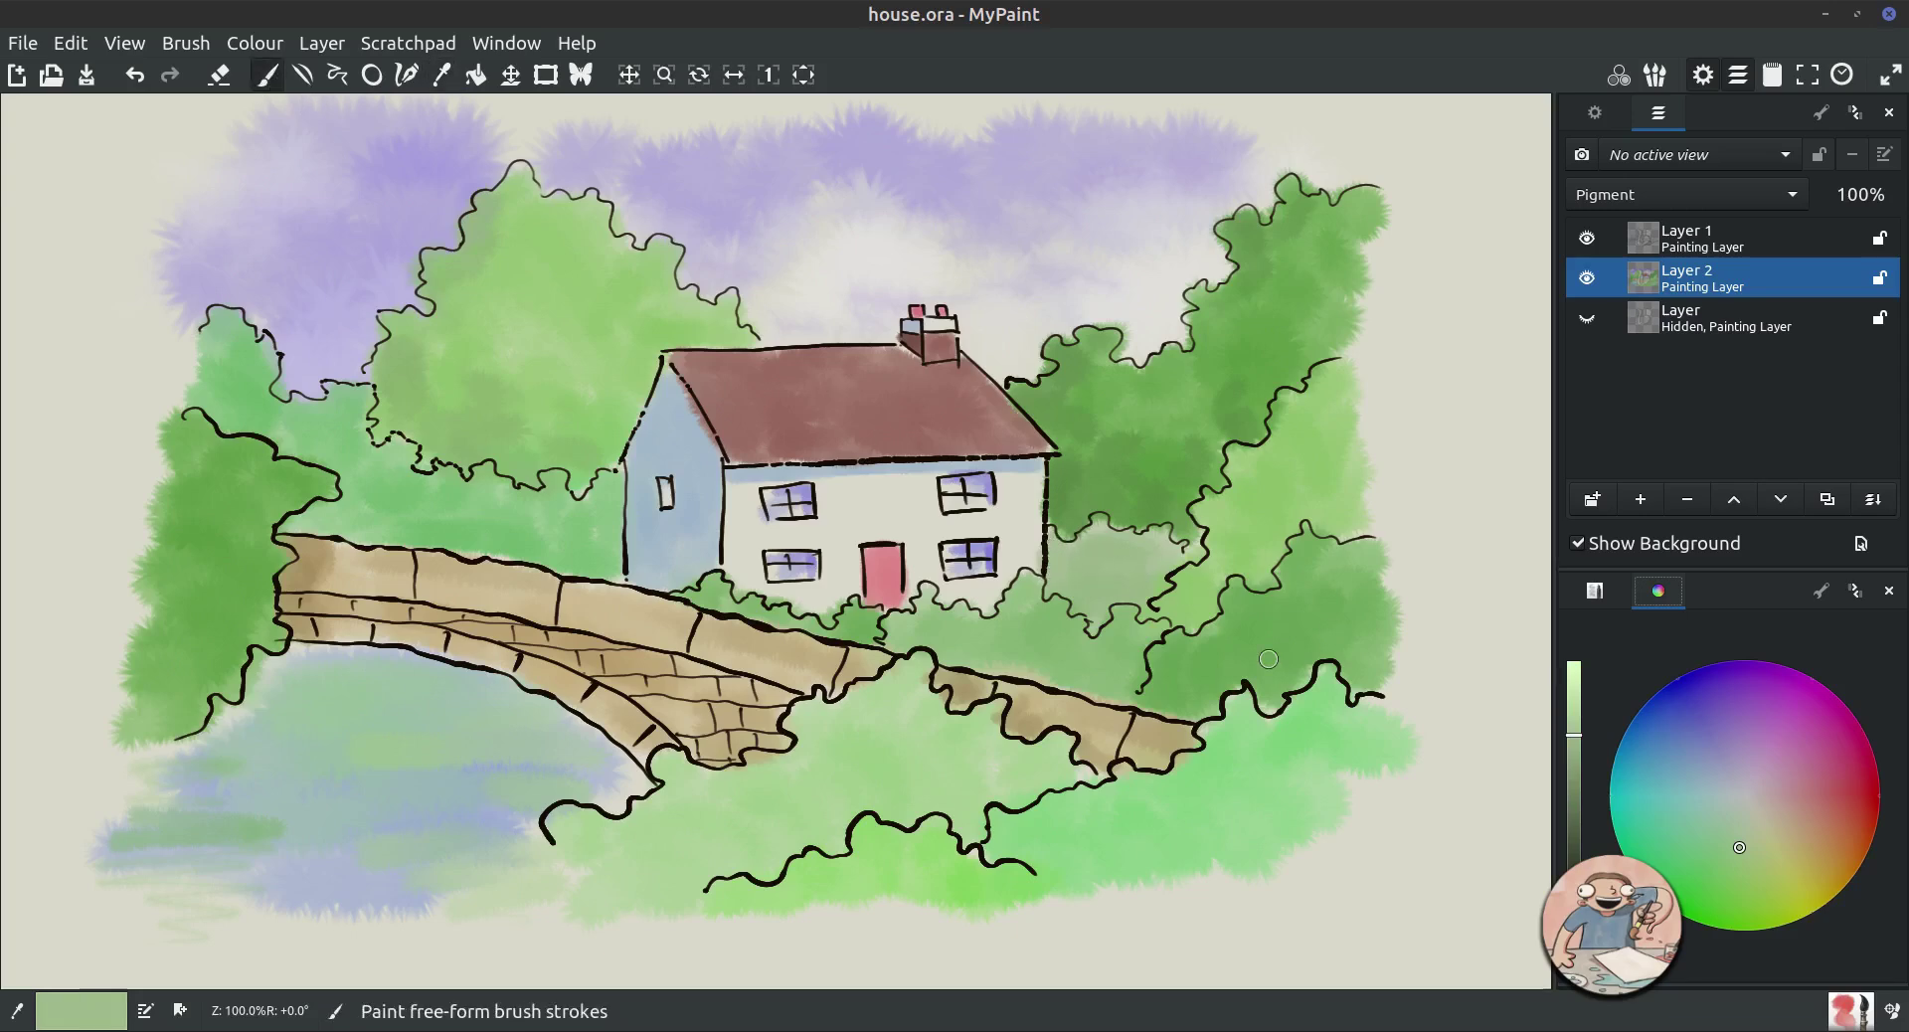
{"action": "left_click", "coordinate": [1577, 810]}
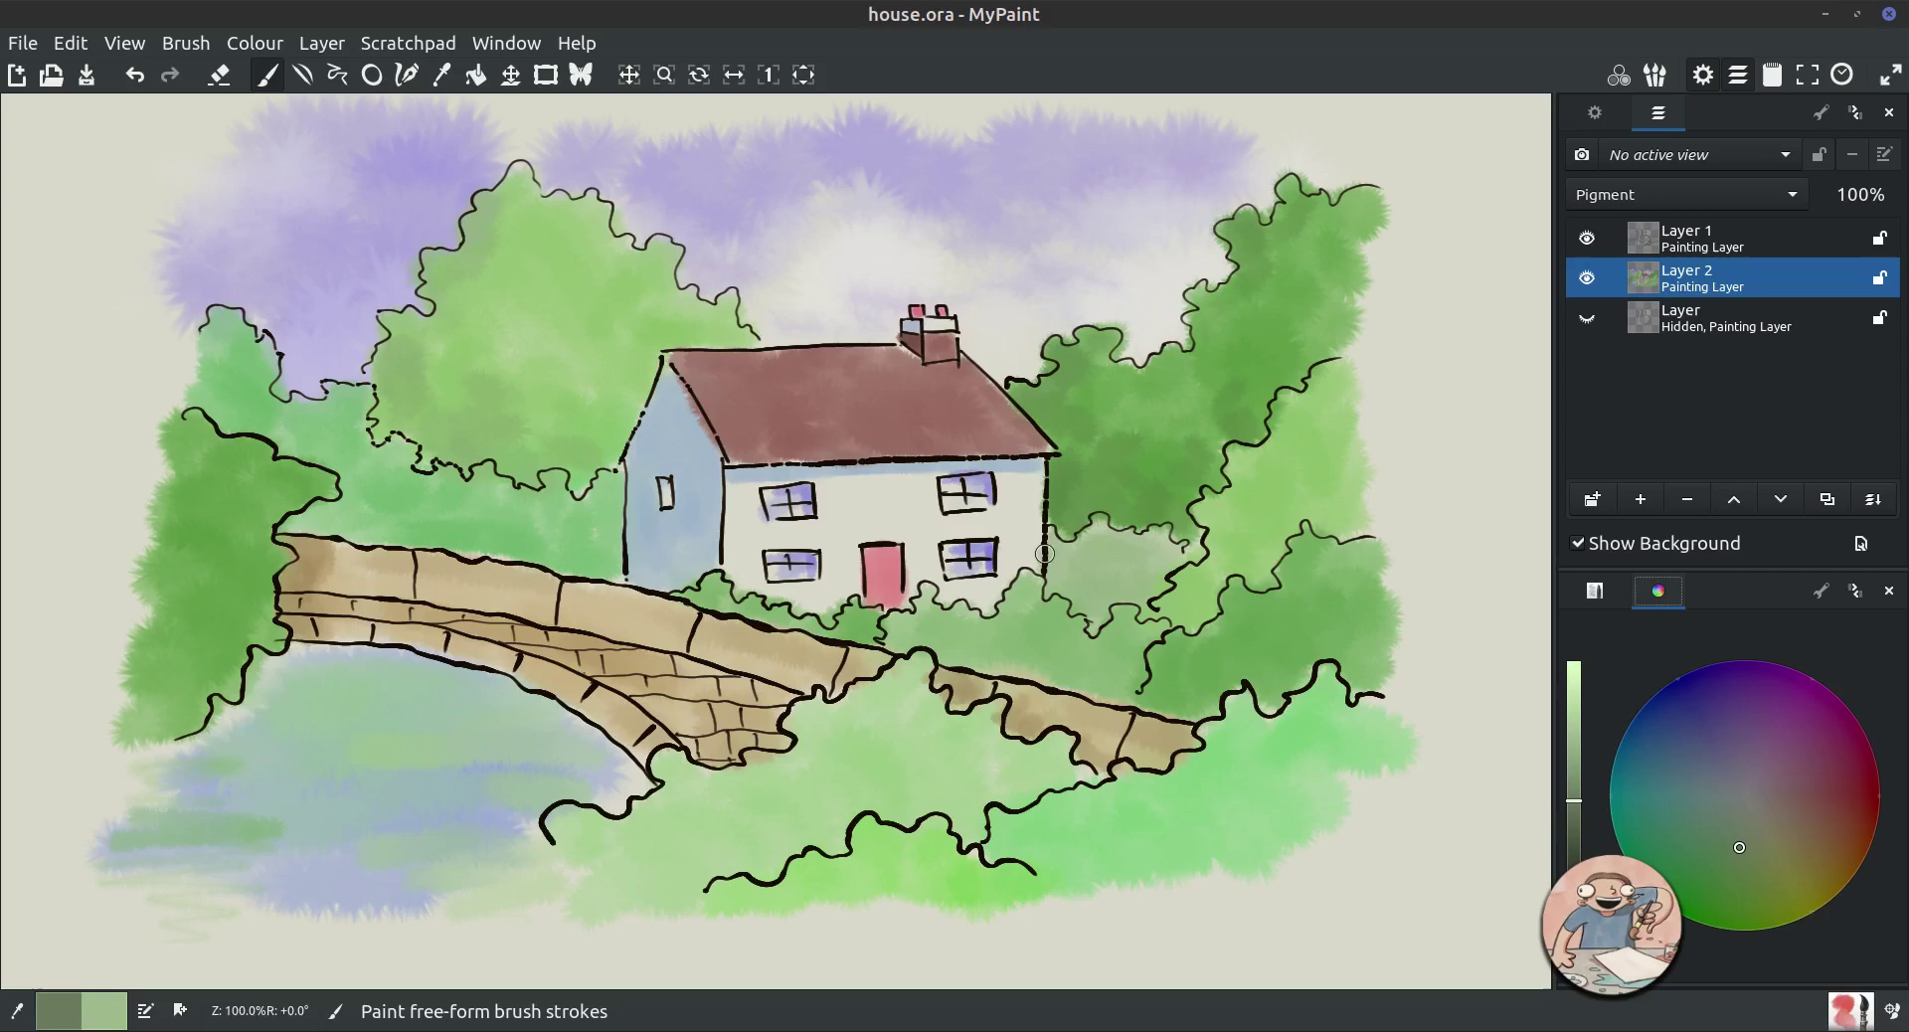
{"action": "mouse_move", "coordinate": [1052, 584]}
{"action": "left_mouse_down"}
{"action": "mouse_move", "coordinate": [1121, 541]}
{"action": "mouse_move", "coordinate": [1090, 547]}
{"action": "mouse_move", "coordinate": [1100, 524]}
{"action": "mouse_move", "coordinate": [1080, 555]}
{"action": "mouse_move", "coordinate": [1088, 541]}
{"action": "mouse_move", "coordinate": [1055, 559]}
{"action": "mouse_move", "coordinate": [1056, 543]}
{"action": "mouse_move", "coordinate": [1068, 583]}
{"action": "left_mouse_up"}
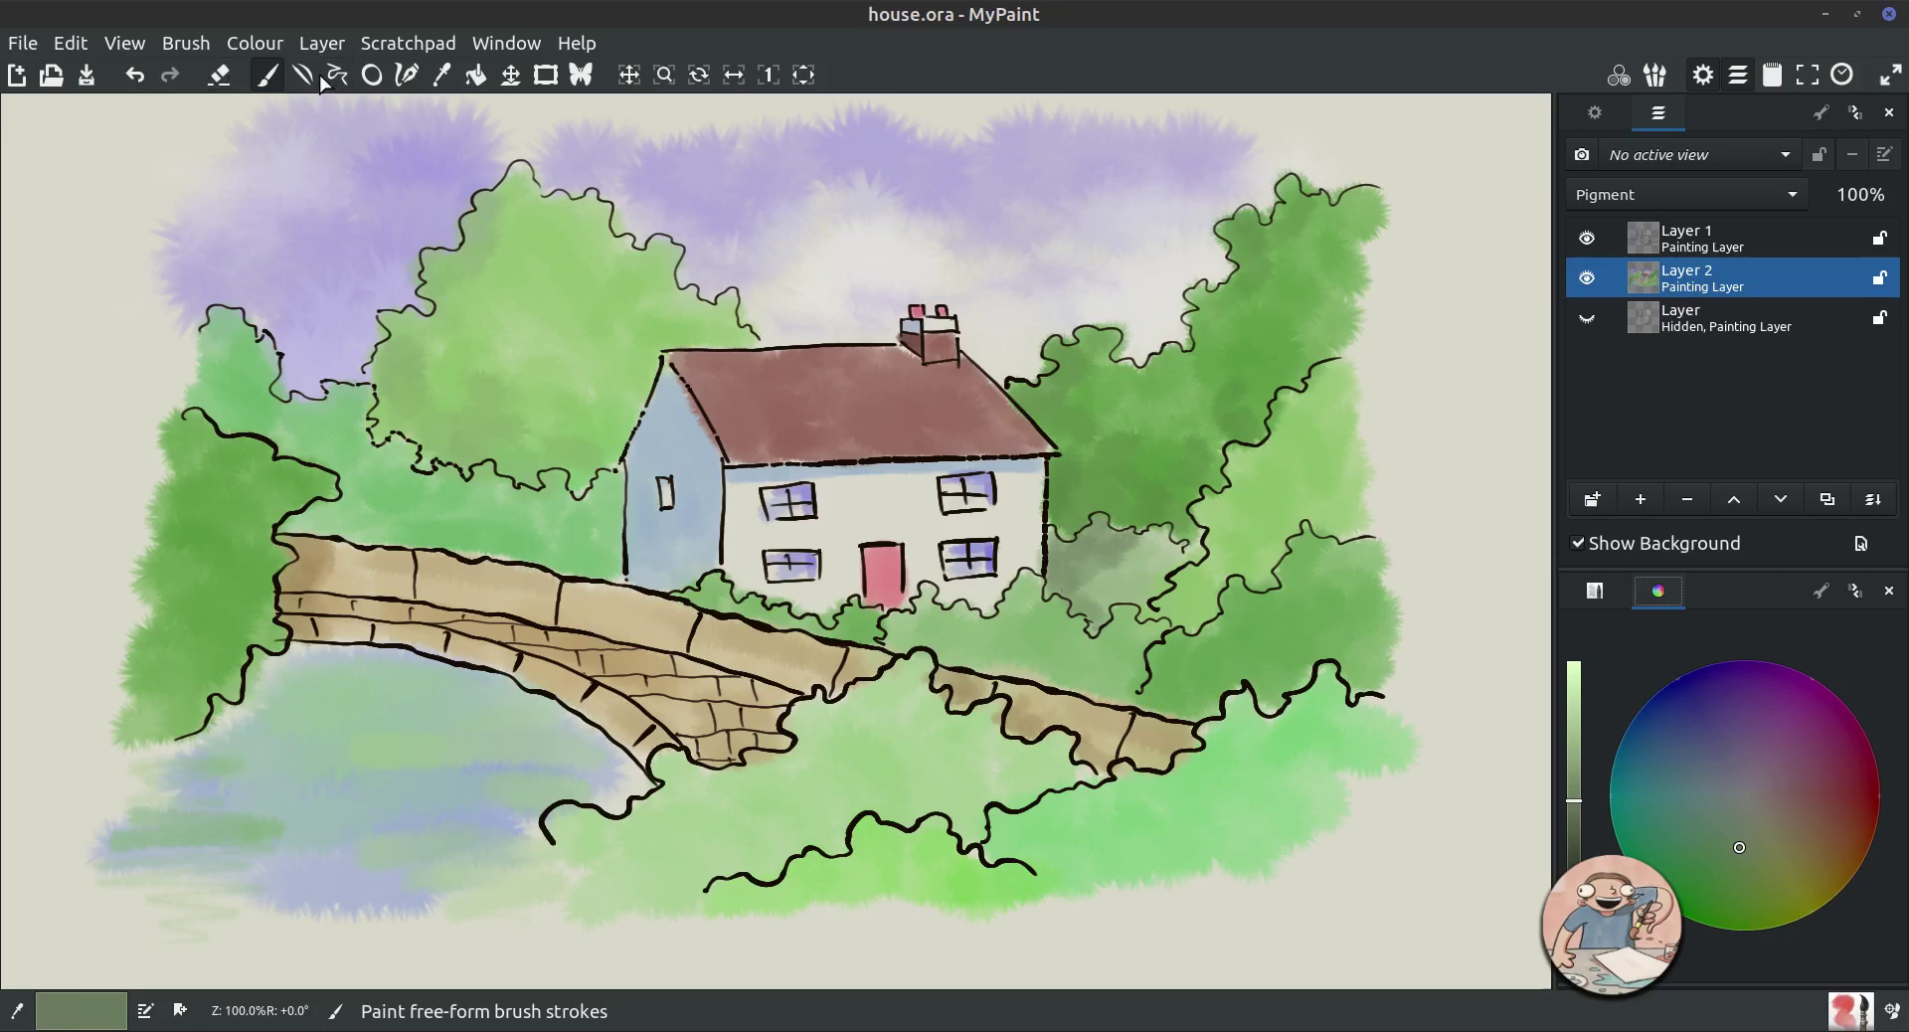
Shade the foliage between the large tree and the house's left wall with a darker version of its sampled green.
{"action": "left_click", "coordinate": [440, 75]}
{"action": "left_click", "coordinate": [507, 517]}
{"action": "left_click", "coordinate": [269, 80]}
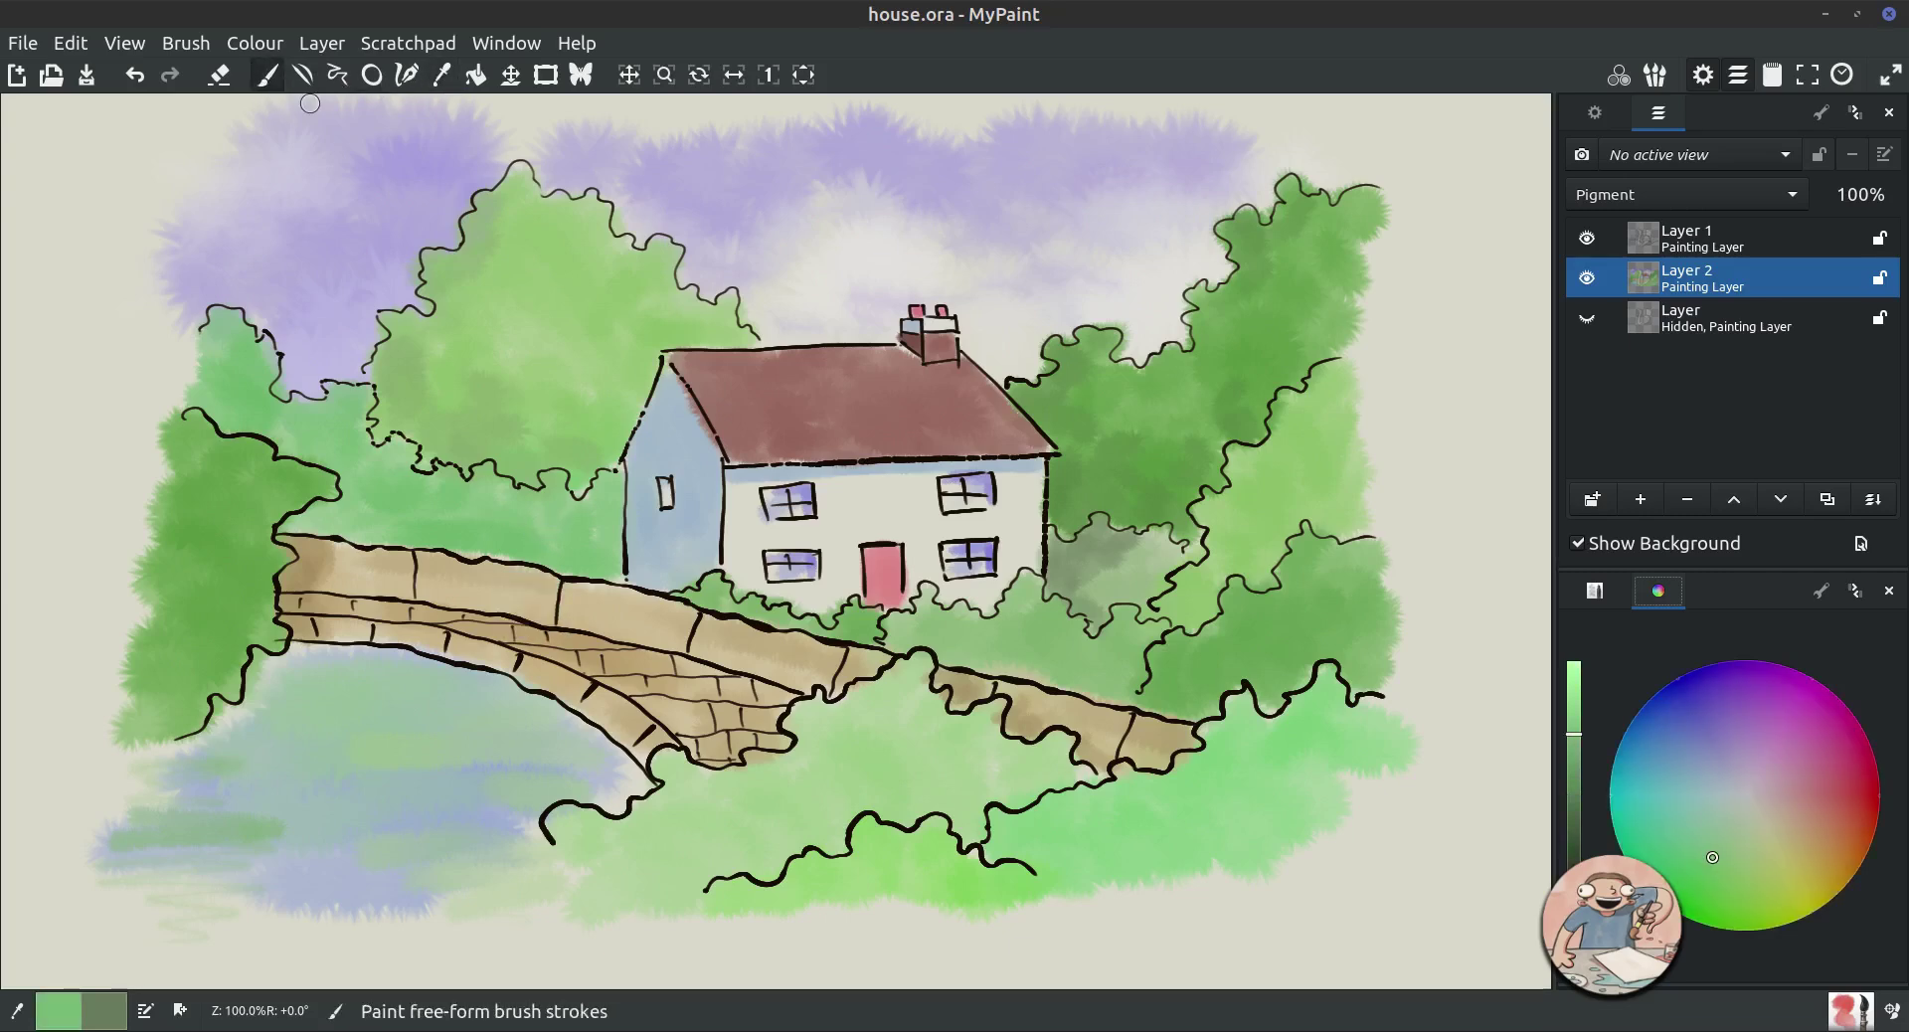
{"action": "left_click", "coordinate": [1575, 790]}
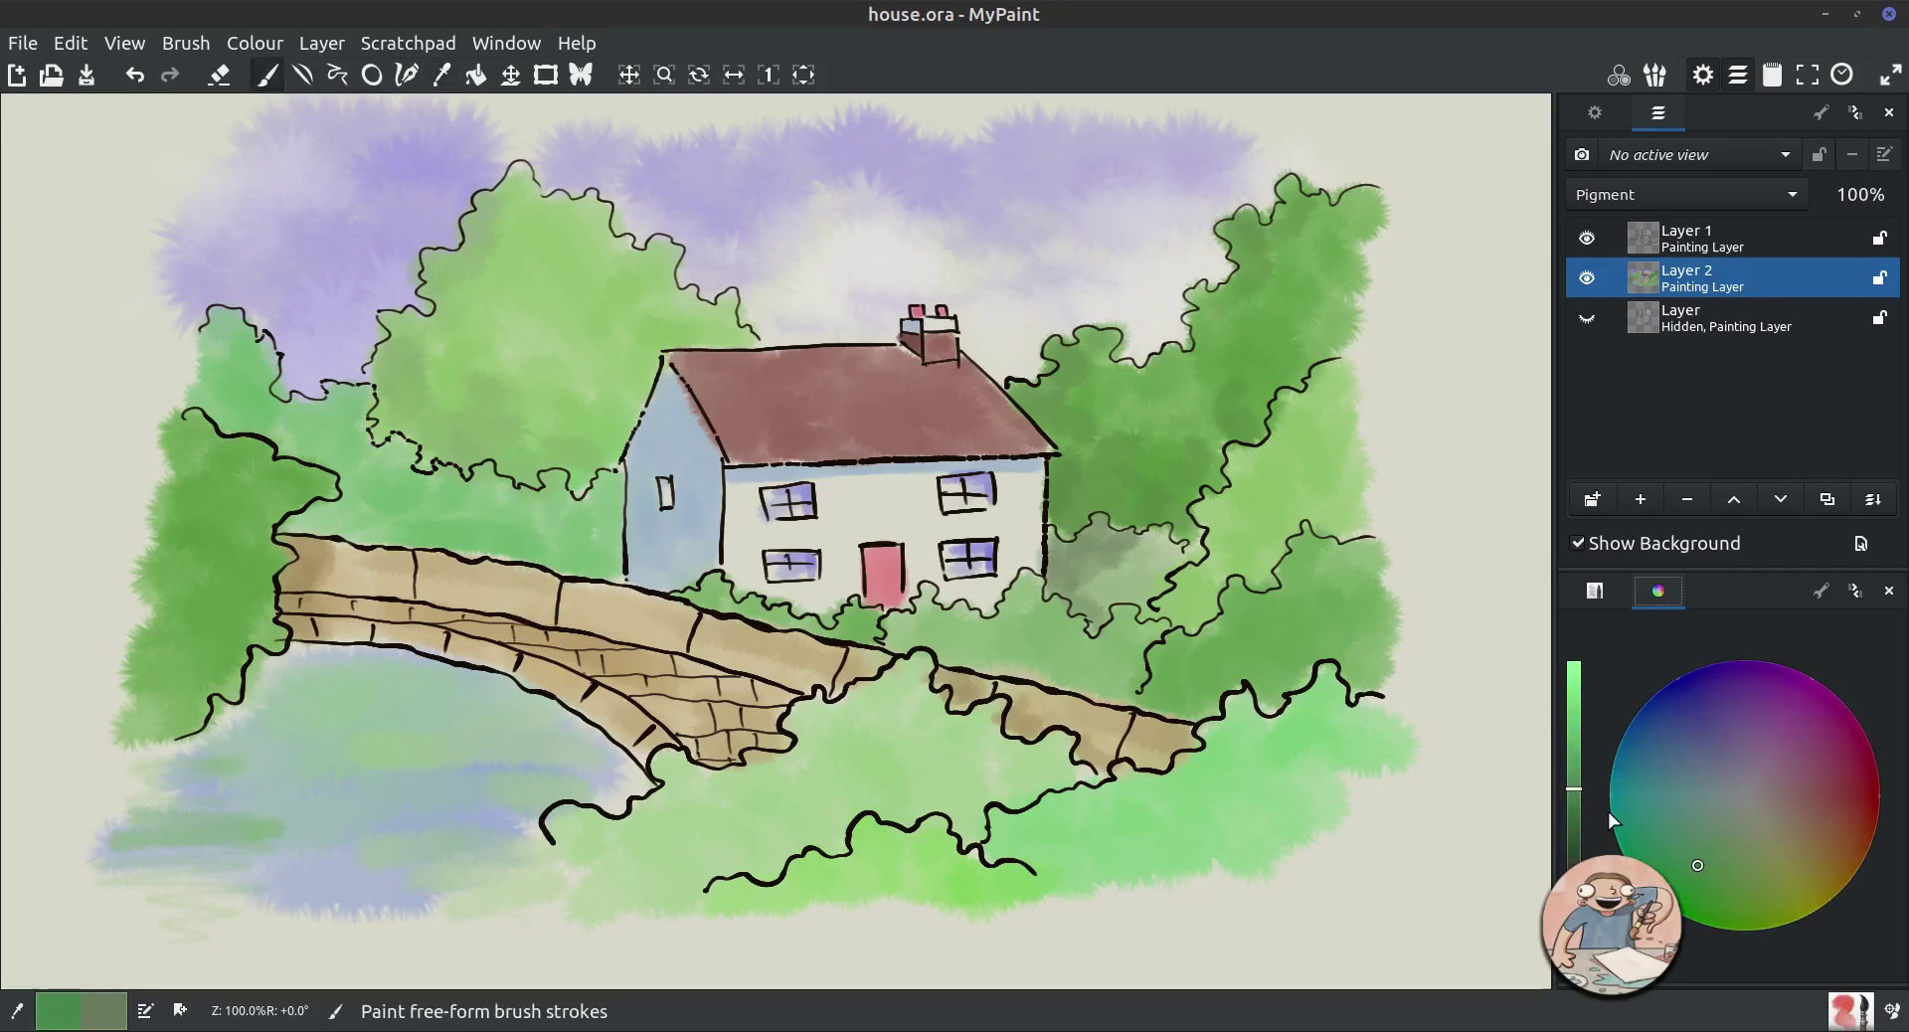
{"action": "mouse_move", "coordinate": [627, 474]}
{"action": "left_mouse_down"}
{"action": "mouse_move", "coordinate": [596, 498]}
{"action": "mouse_move", "coordinate": [614, 493]}
{"action": "mouse_move", "coordinate": [608, 571]}
{"action": "mouse_move", "coordinate": [550, 561]}
{"action": "mouse_move", "coordinate": [589, 534]}
{"action": "mouse_move", "coordinate": [562, 530]}
{"action": "mouse_move", "coordinate": [552, 480]}
{"action": "mouse_move", "coordinate": [539, 503]}
{"action": "mouse_move", "coordinate": [502, 502]}
{"action": "mouse_move", "coordinate": [467, 472]}
{"action": "mouse_move", "coordinate": [613, 568]}
{"action": "mouse_move", "coordinate": [609, 487]}
{"action": "left_mouse_up"}
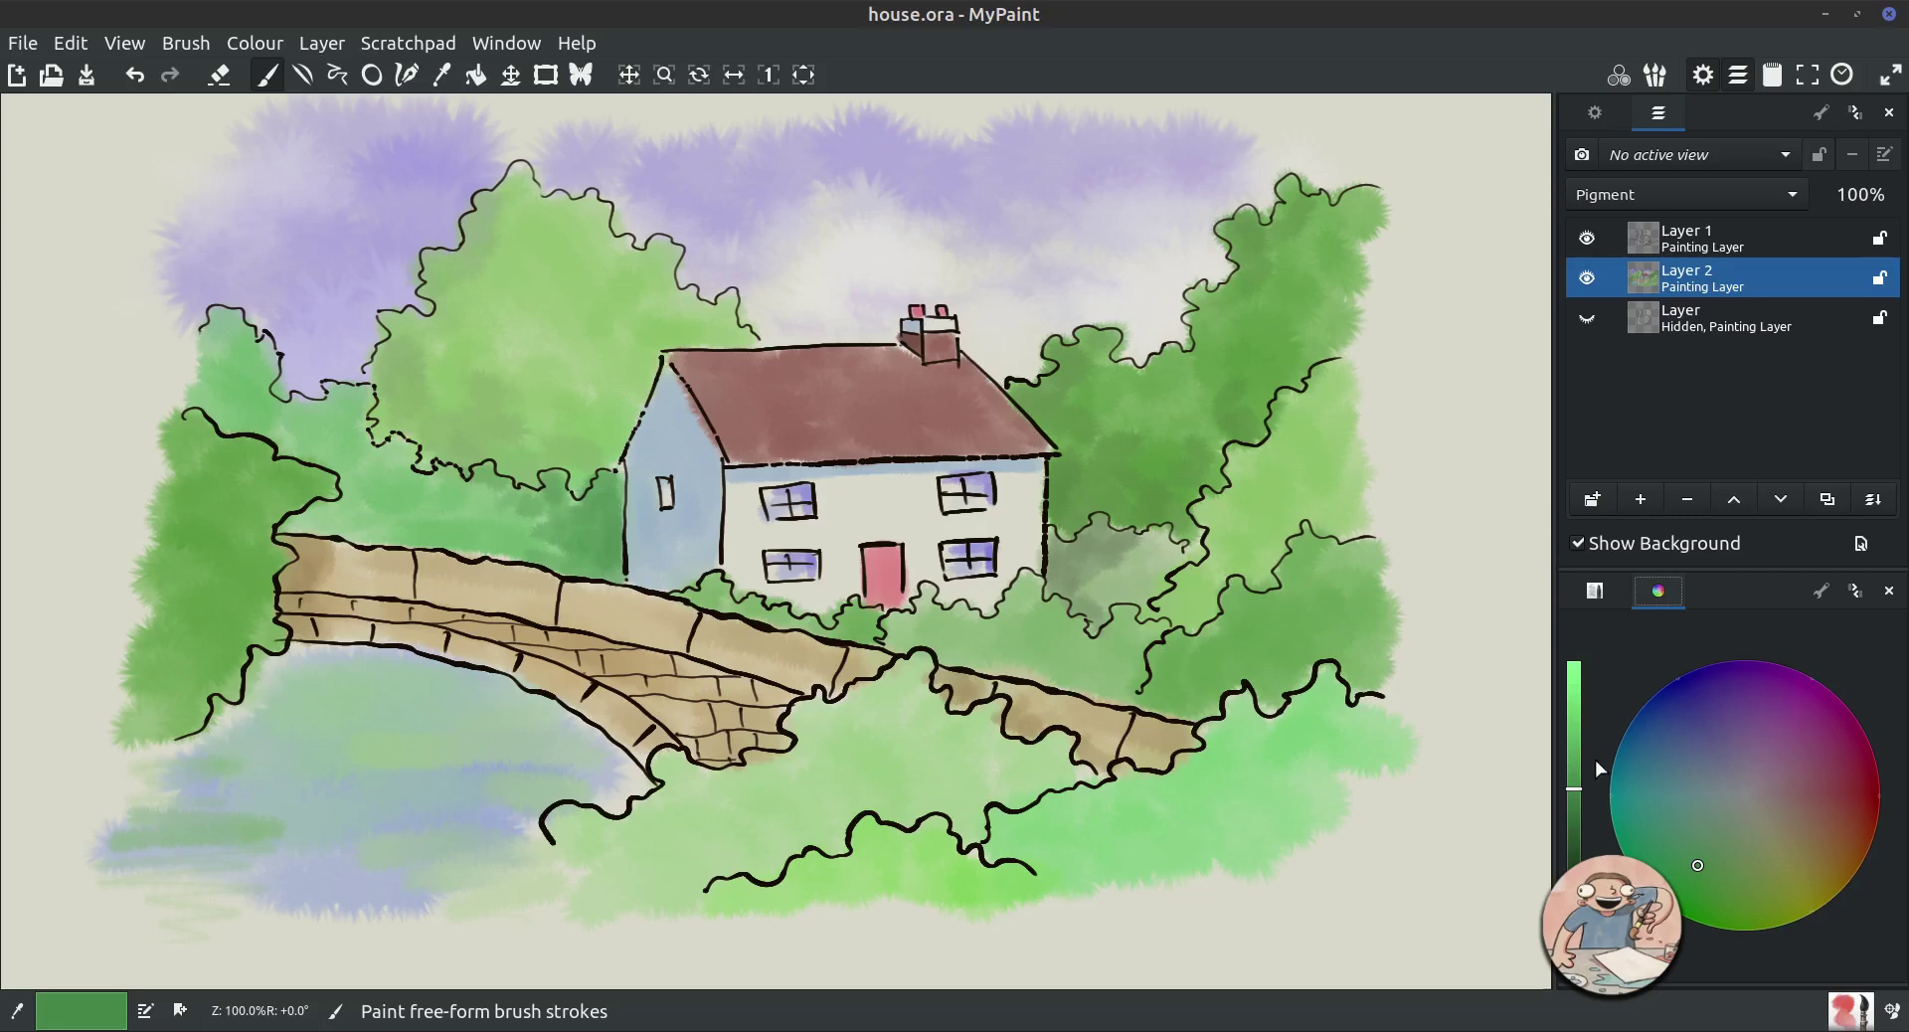
Highlight the bridge's parapet and arch stones using a small brush and a much lighter version of the sampled tan.
{"action": "left_click", "coordinate": [440, 74]}
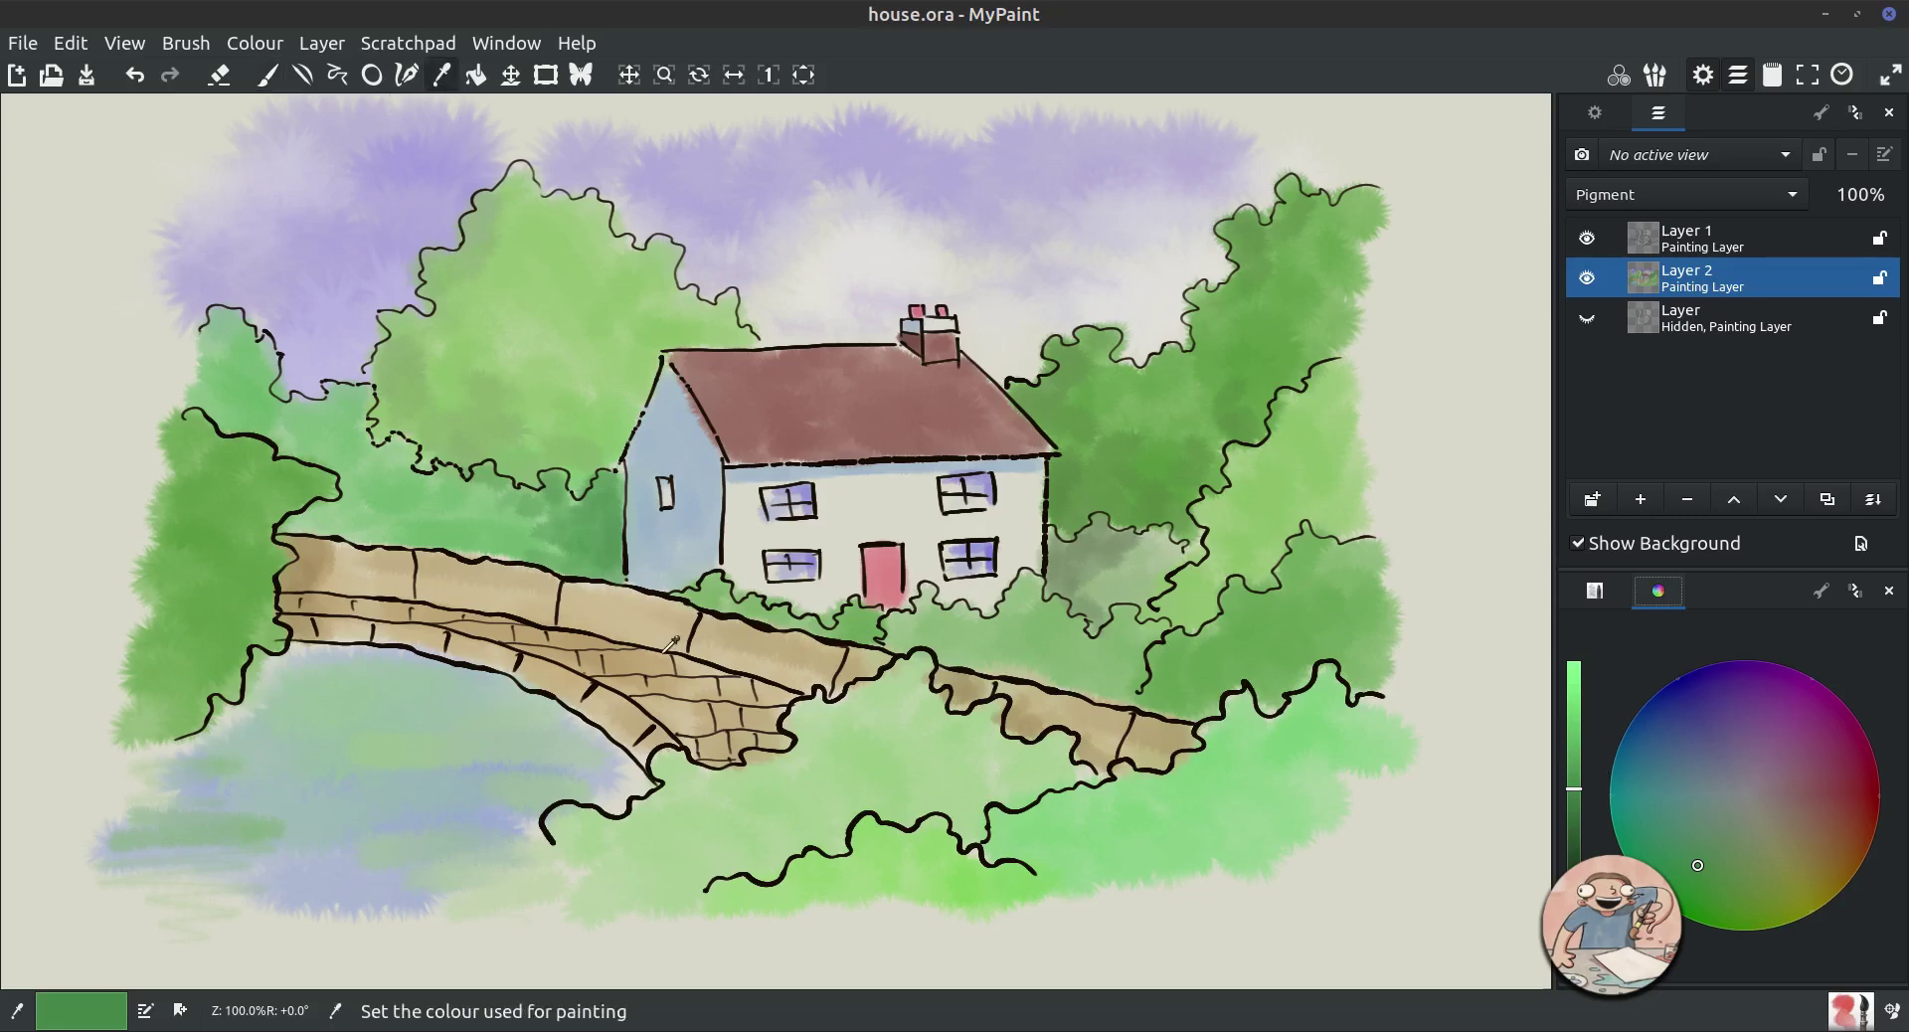
{"action": "left_click", "coordinate": [1006, 685]}
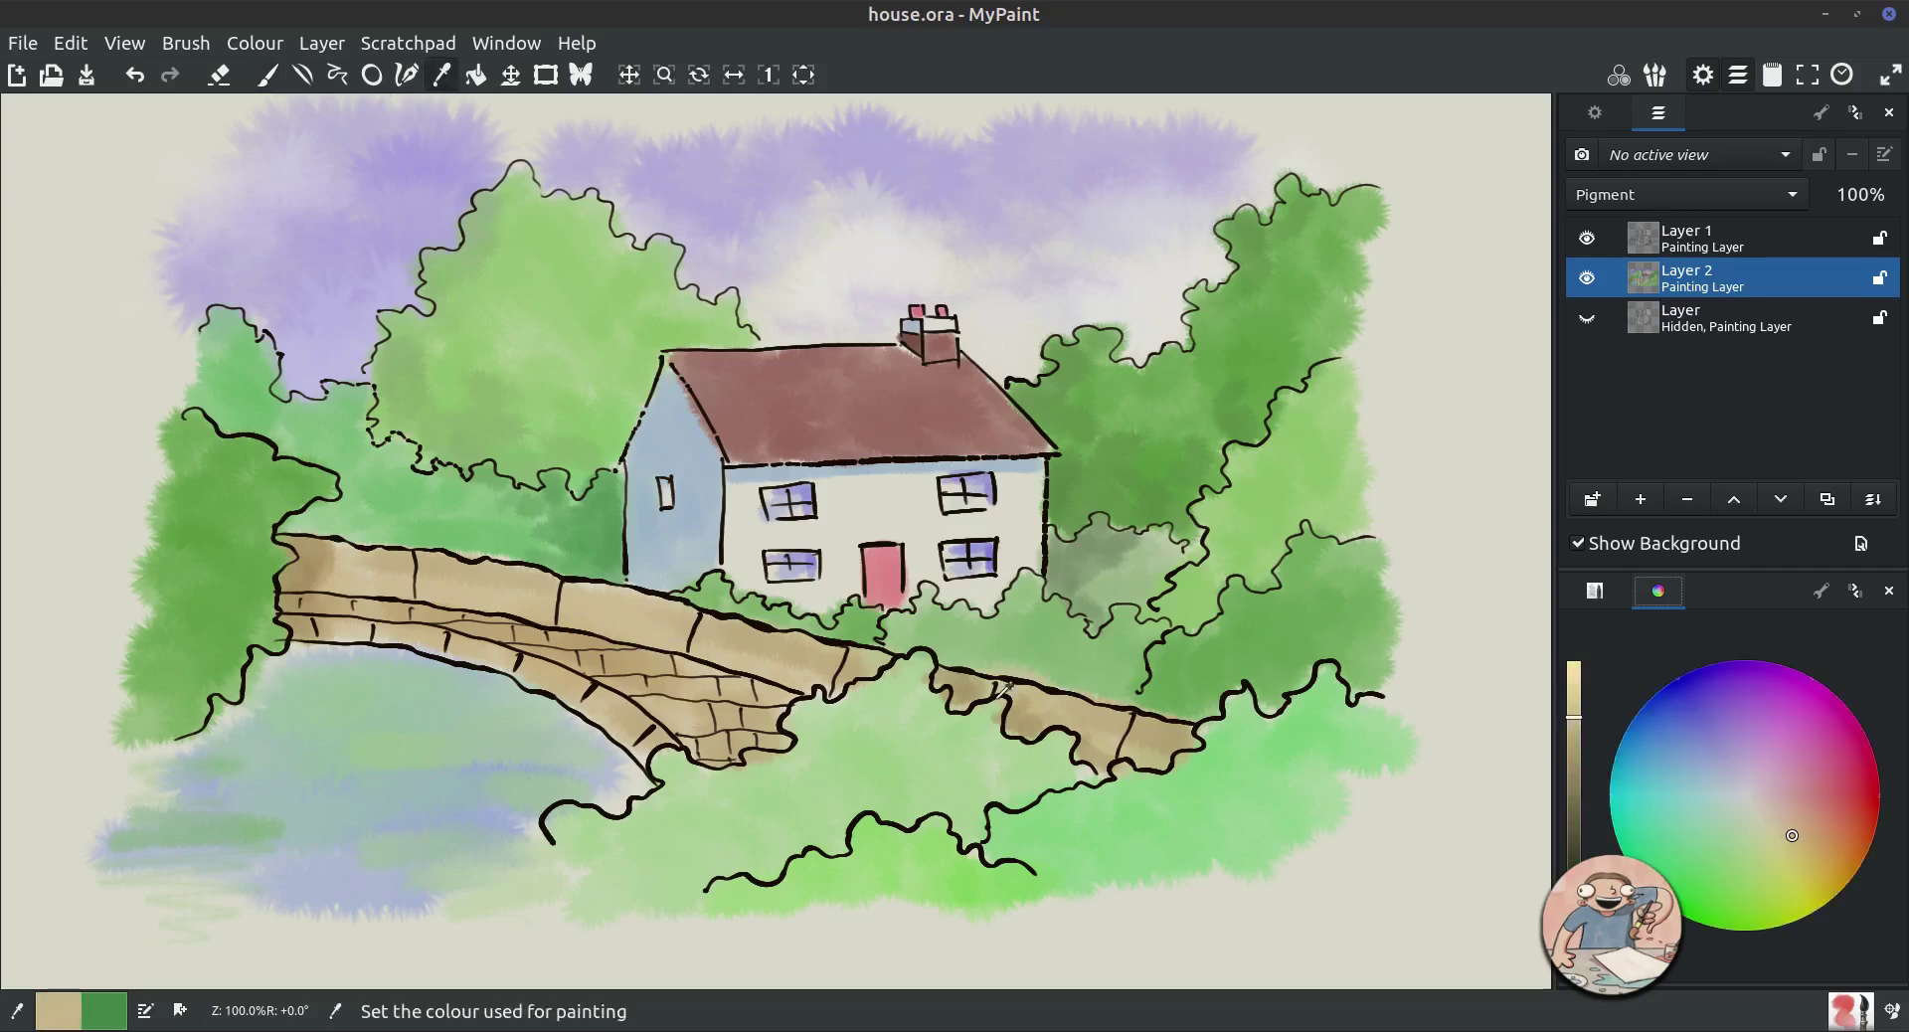
{"action": "left_click", "coordinate": [1574, 669]}
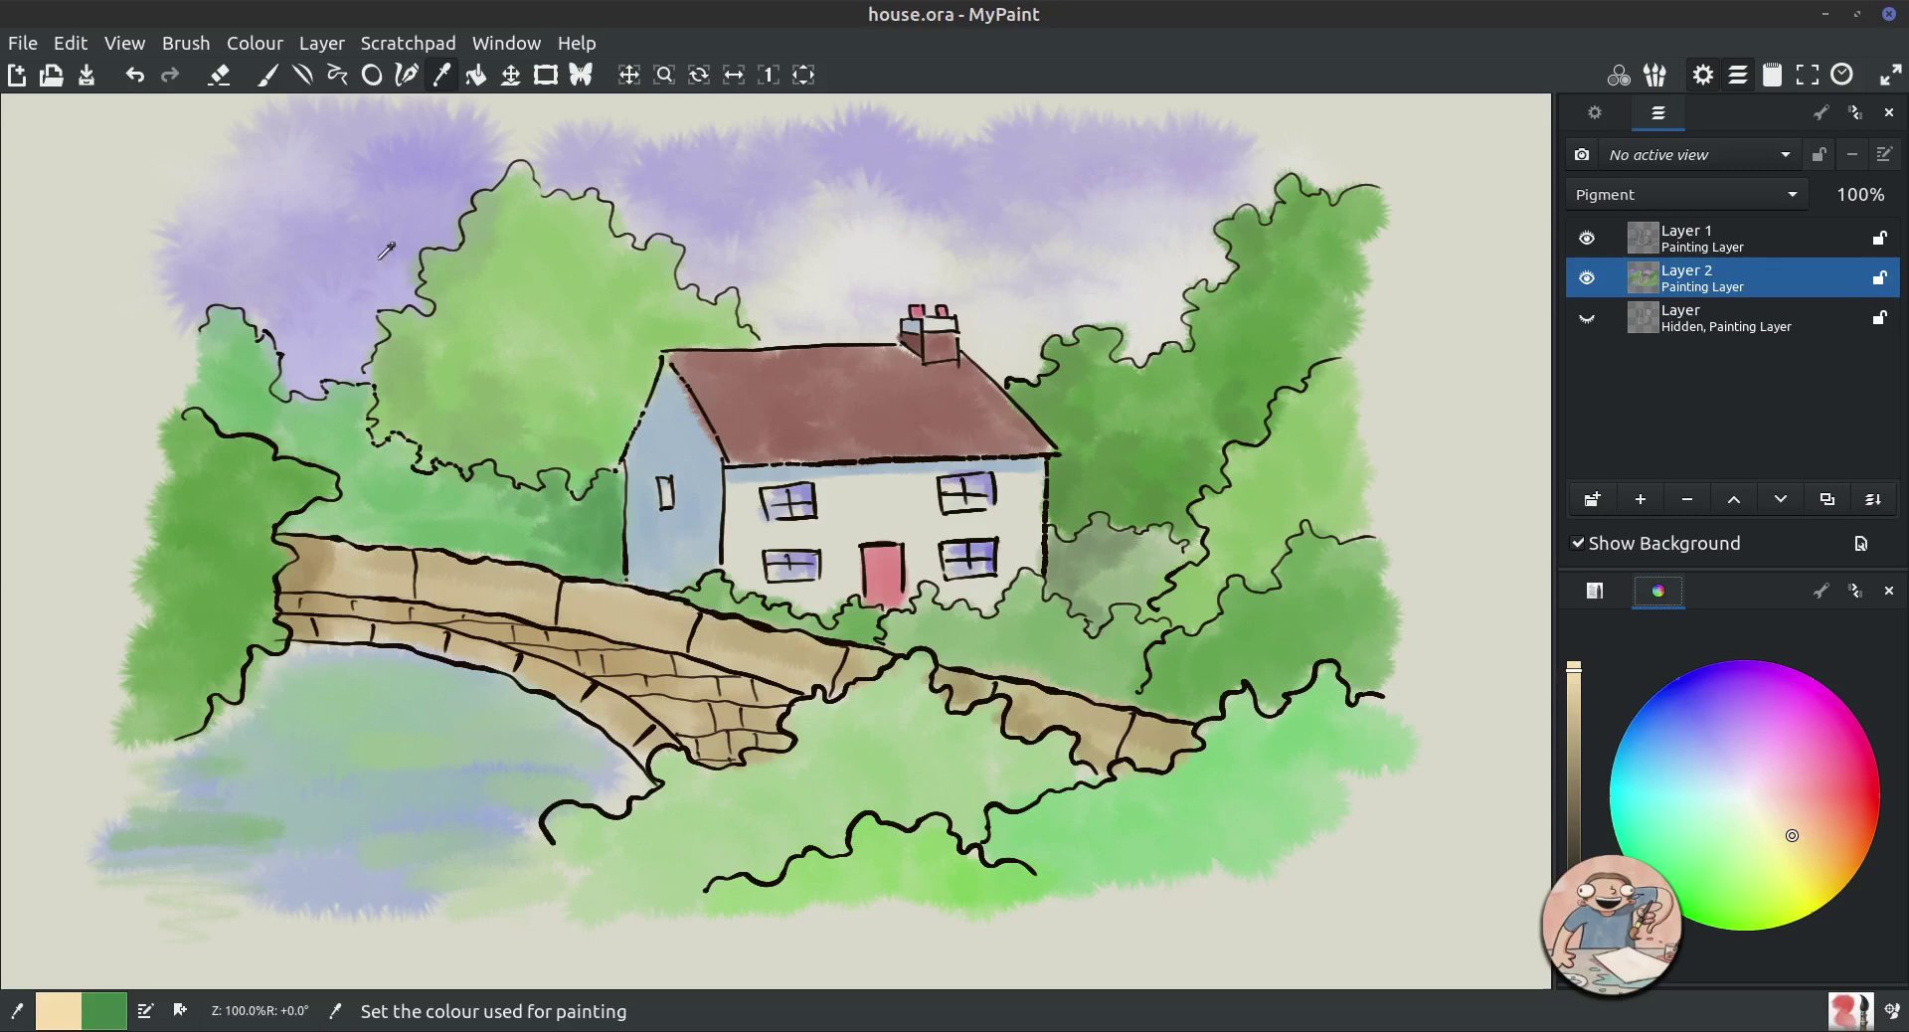
{"action": "left_click", "coordinate": [264, 78]}
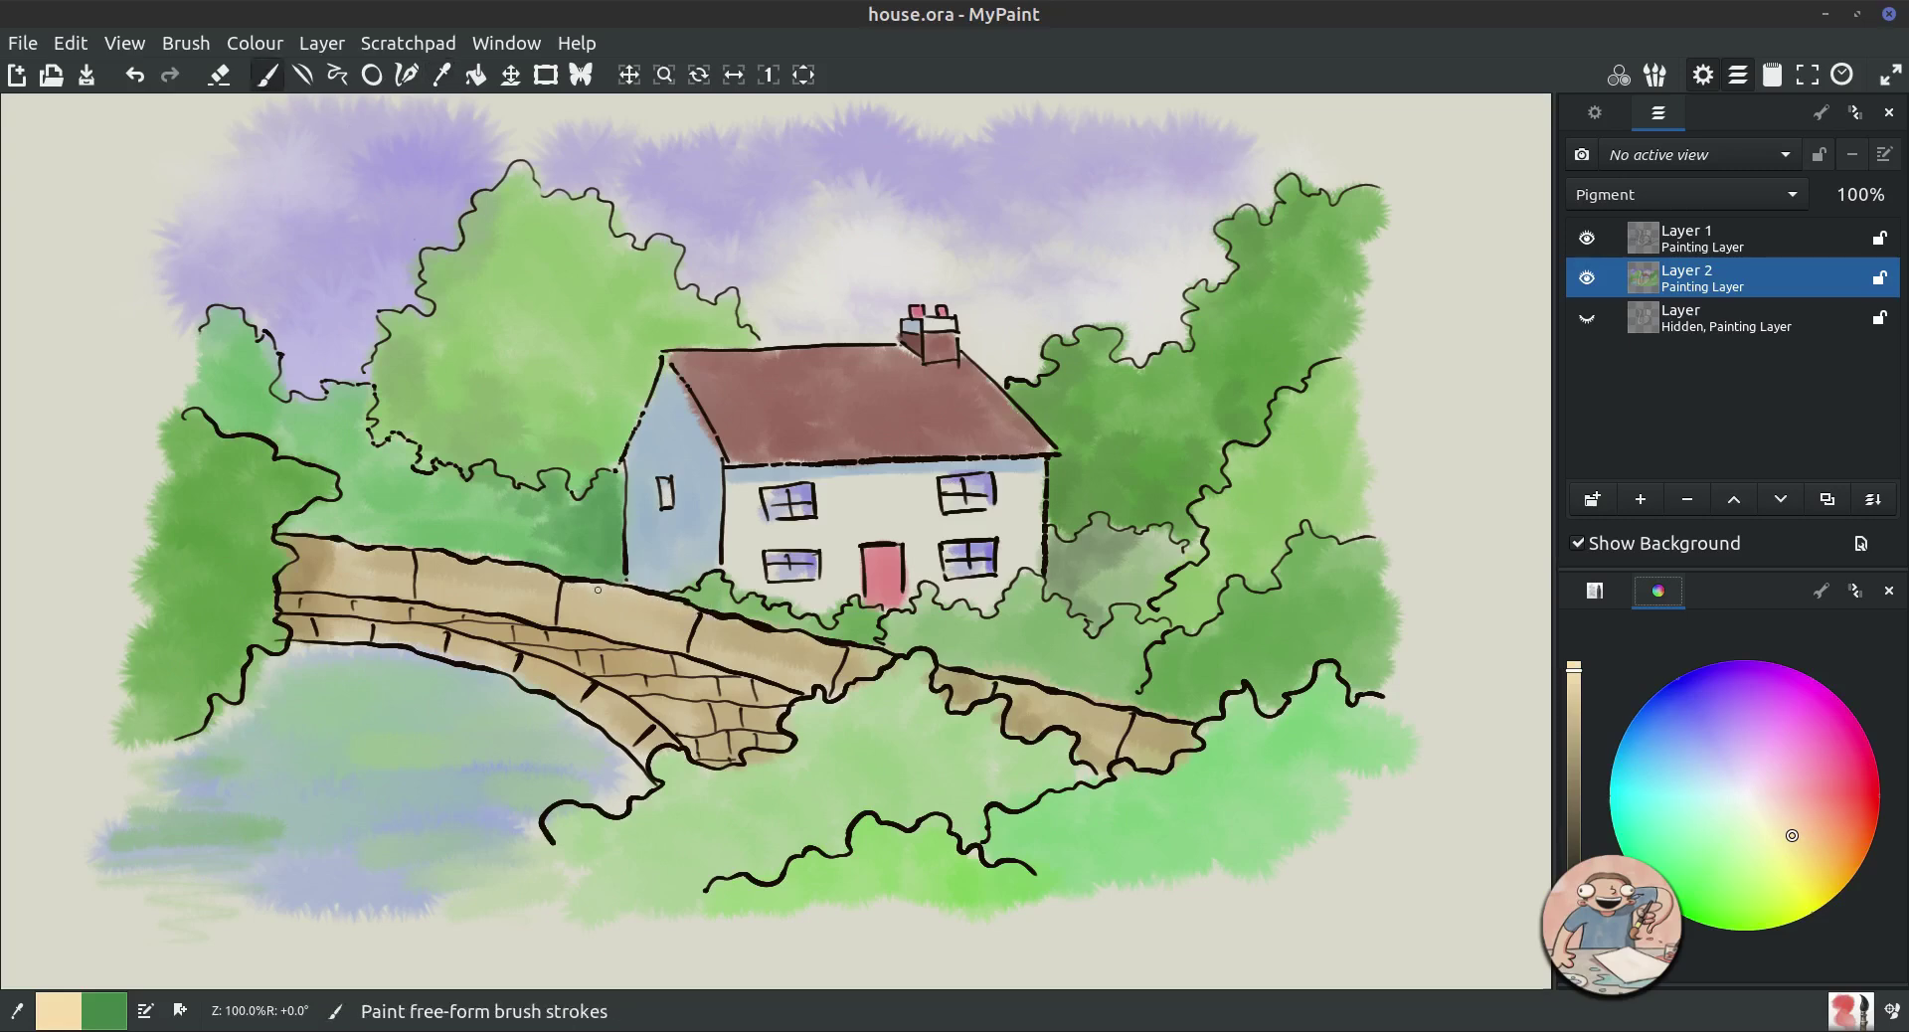
{"action": "left_click_drag", "start_coordinate": [597, 589], "coordinate": [564, 596]}
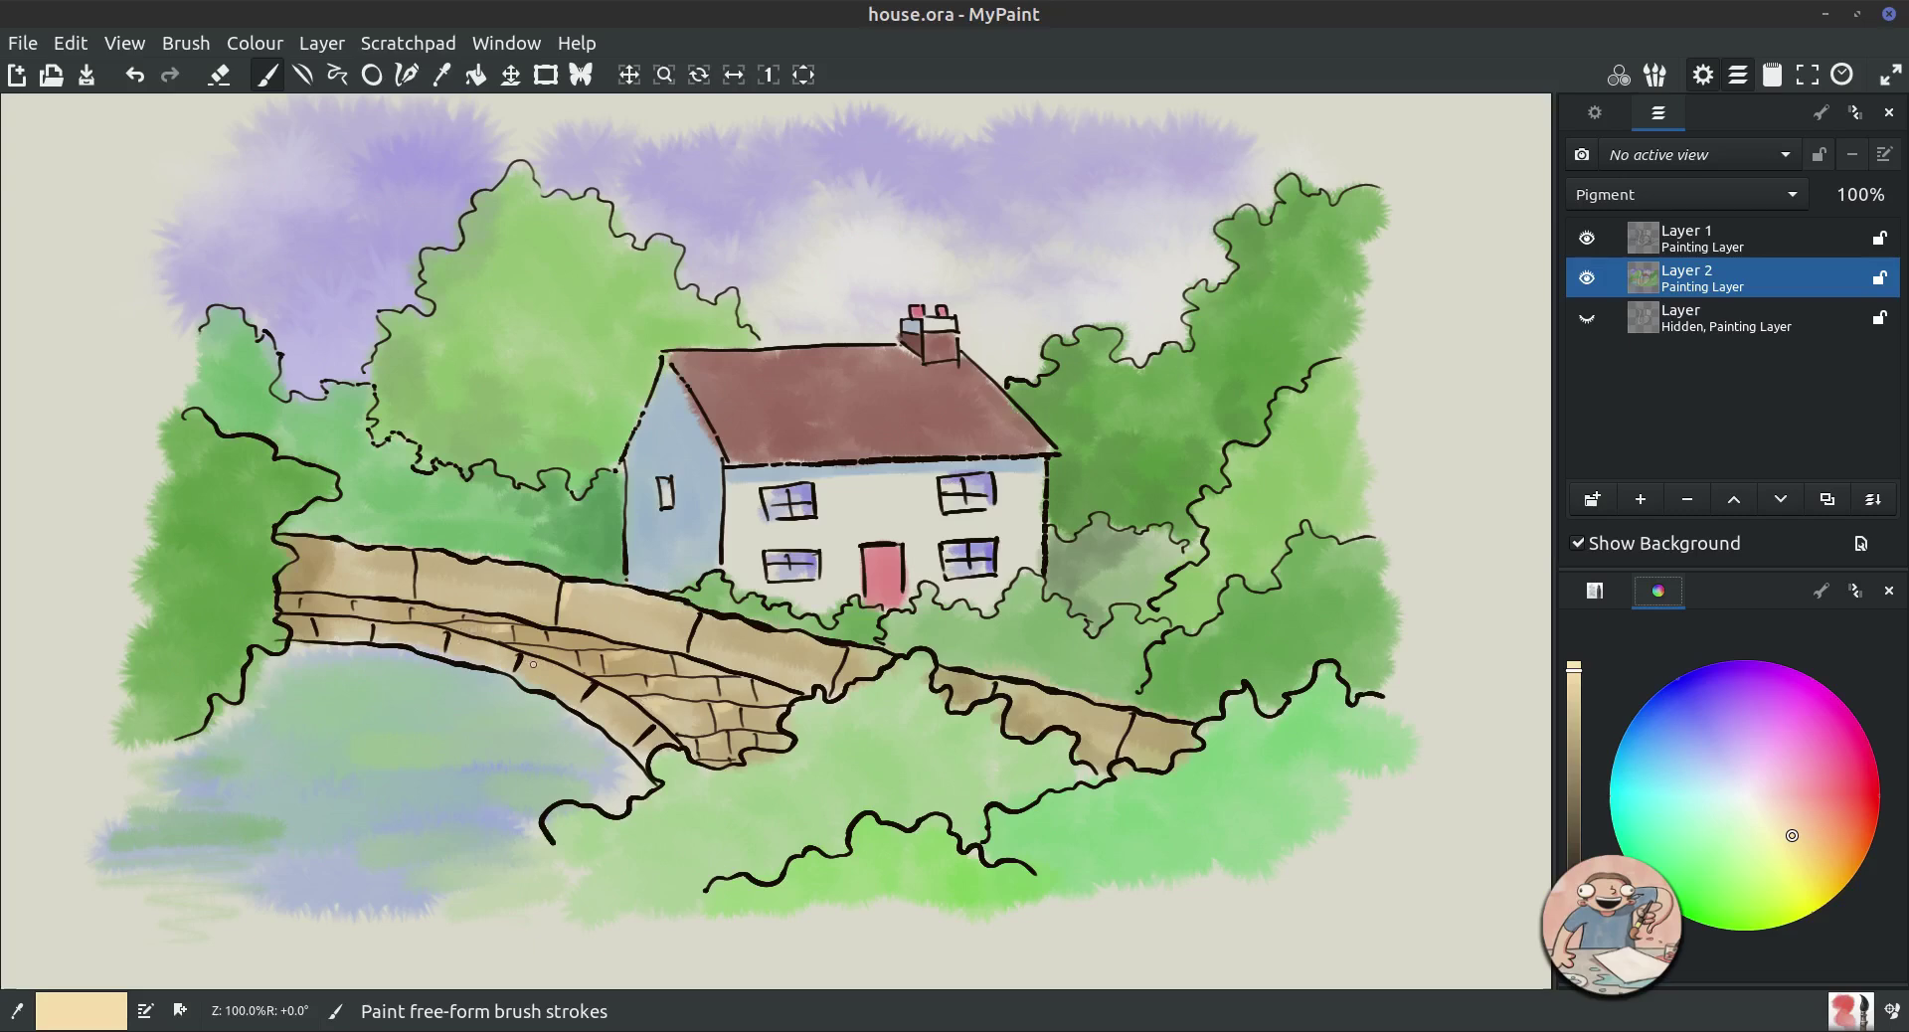
{"action": "left_click_drag", "start_coordinate": [533, 664], "coordinate": [527, 659]}
Undo the last stroke and paint thin white horizontal ripple highlights across the water below the bridge.
{"action": "left_click_drag", "start_coordinate": [1786, 818], "coordinate": [1719, 801]}
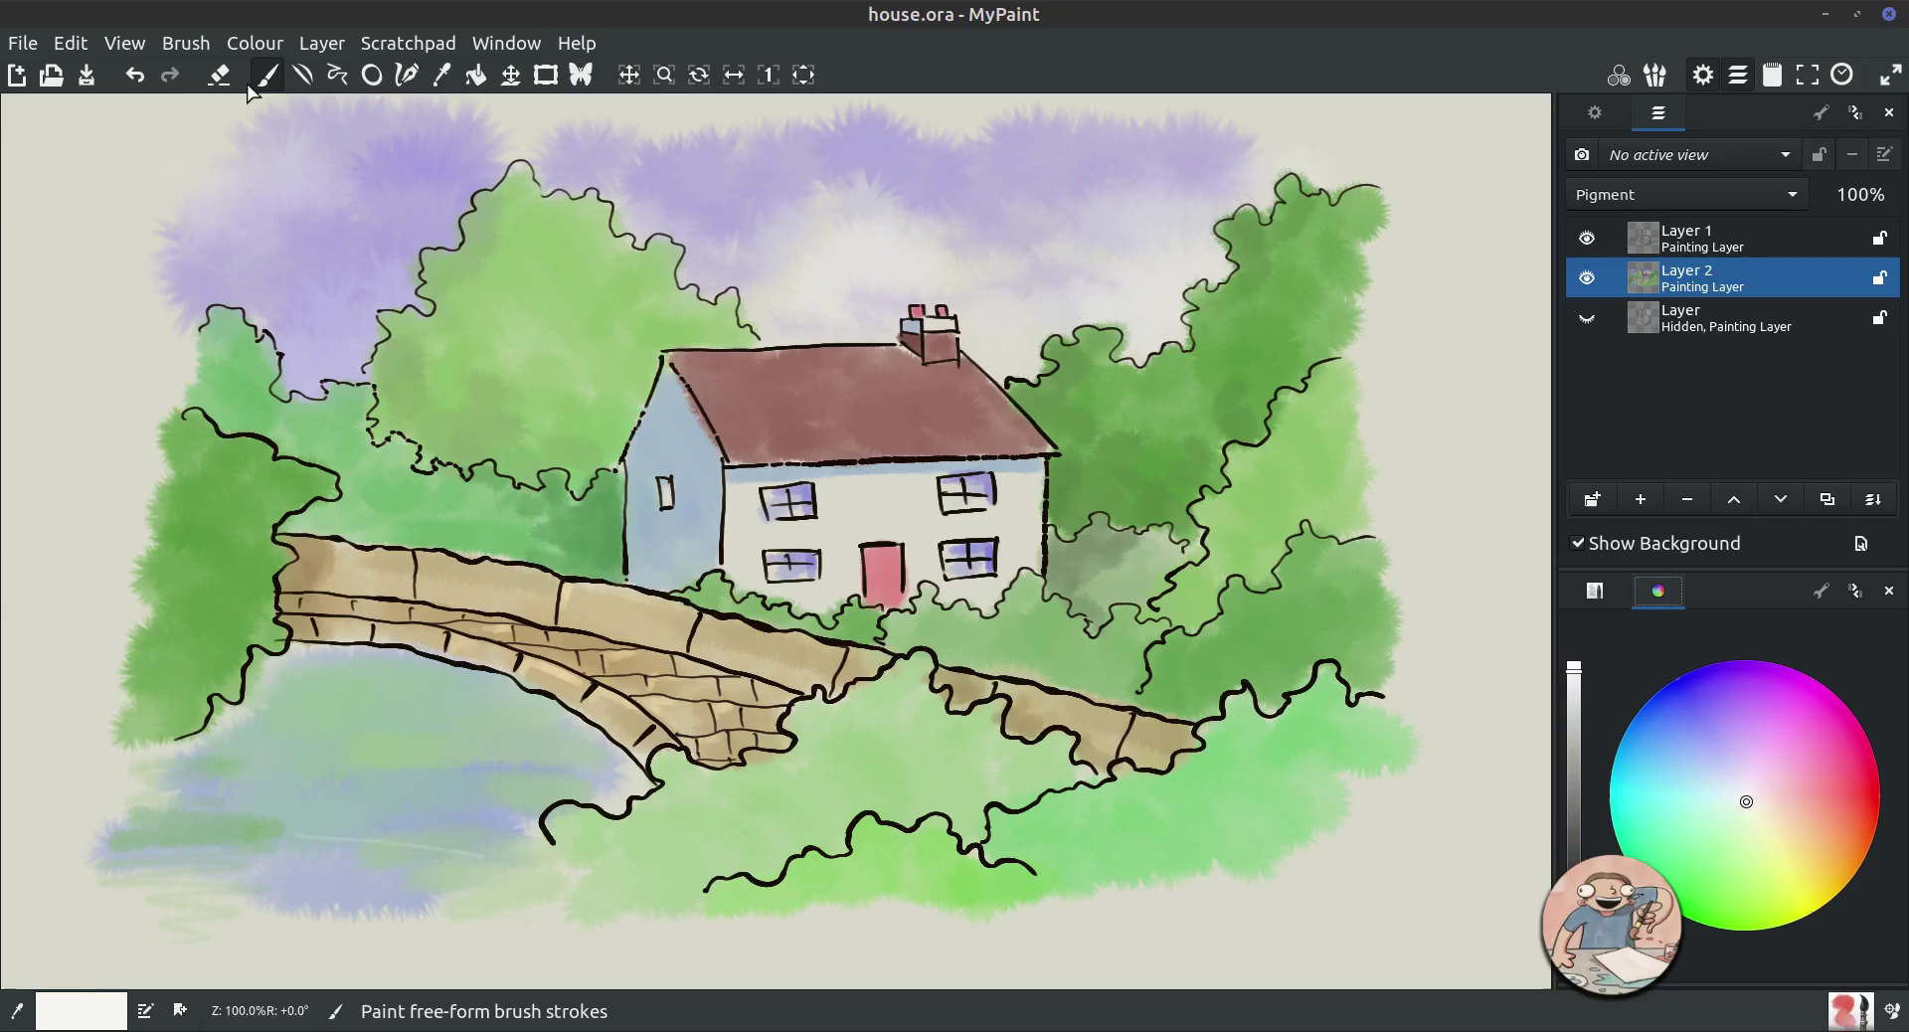
{"action": "left_click", "coordinate": [131, 79]}
{"action": "left_click_drag", "start_coordinate": [421, 822], "coordinate": [266, 834]}
{"action": "left_click_drag", "start_coordinate": [497, 840], "coordinate": [338, 843]}
{"action": "mouse_move", "coordinate": [298, 859]}
{"action": "left_mouse_down"}
{"action": "mouse_move", "coordinate": [152, 850]}
{"action": "mouse_move", "coordinate": [125, 870]}
{"action": "left_mouse_up"}
{"action": "left_click_drag", "start_coordinate": [254, 873], "coordinate": [242, 876]}
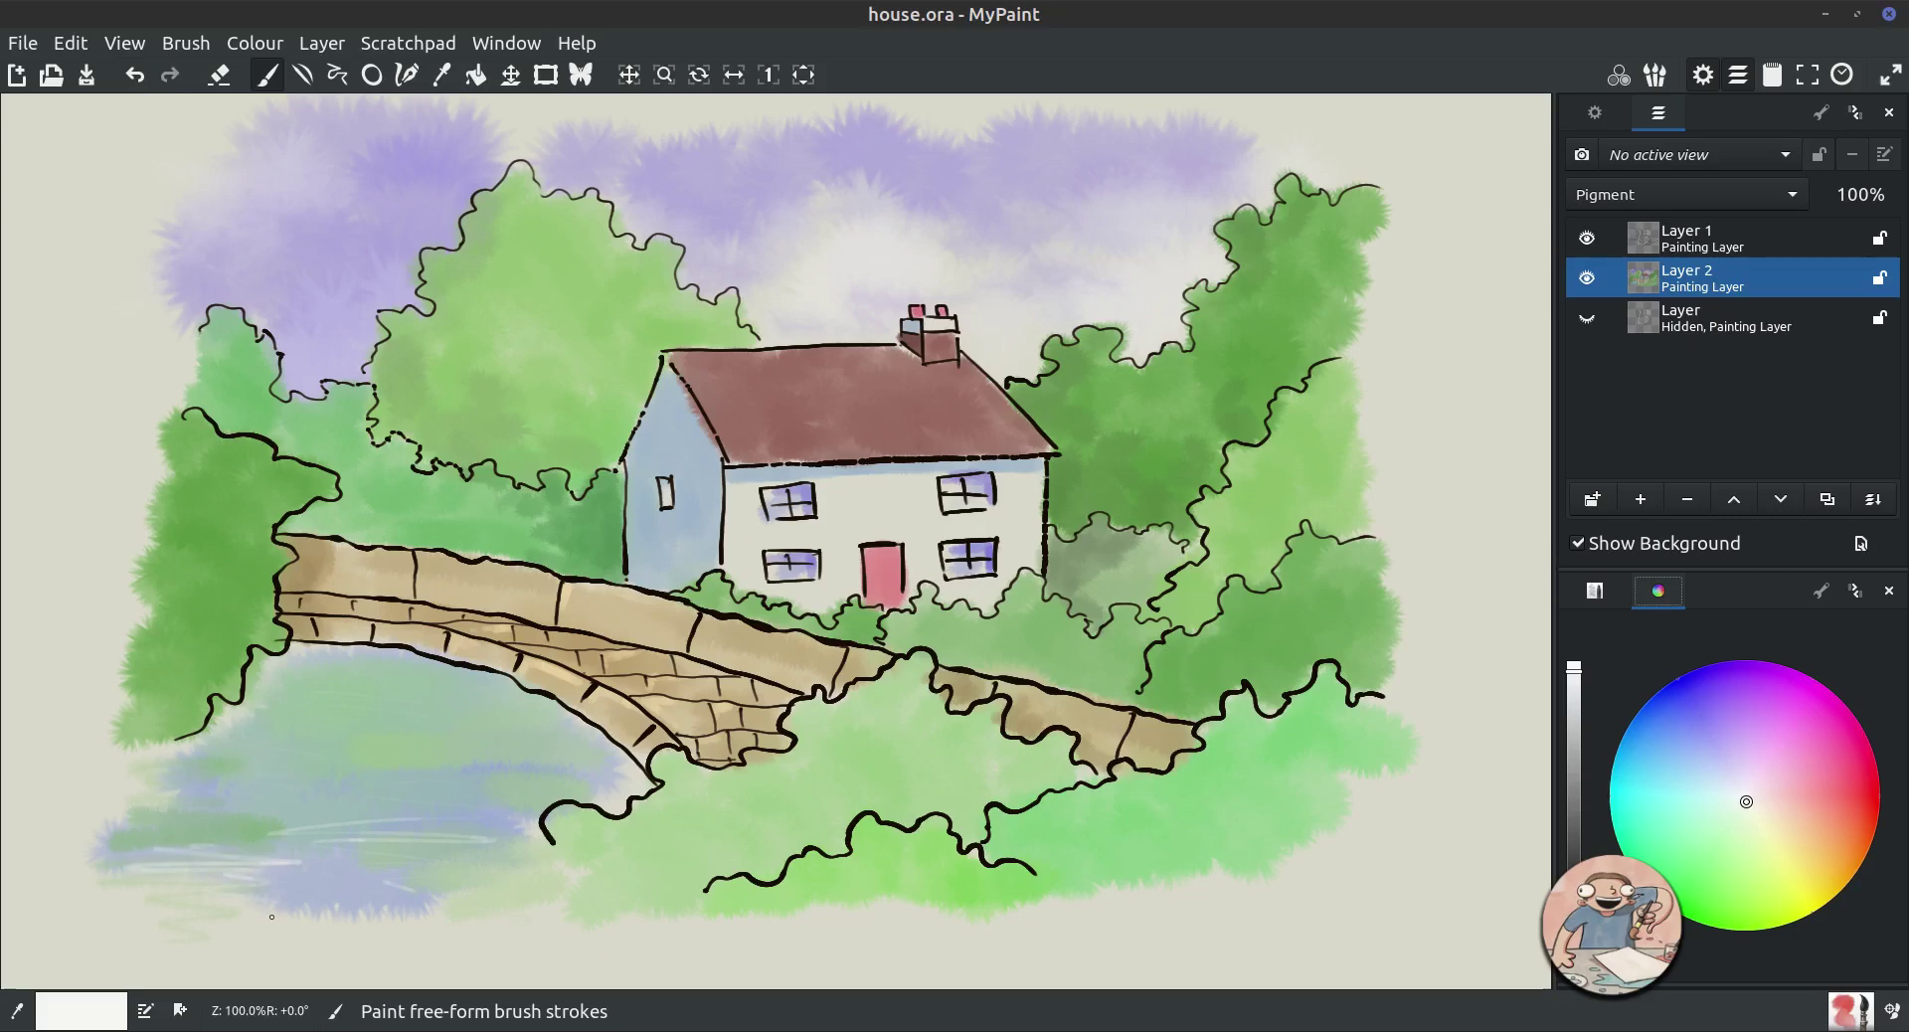